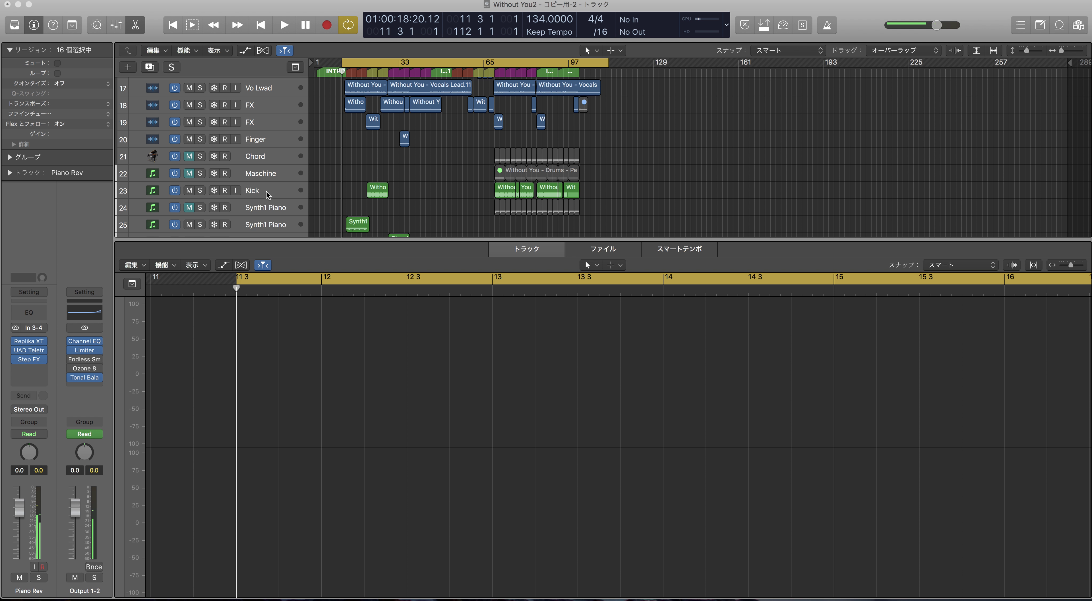
Step: Show the Chord track's MIDI regions in the piano roll, beginning at bar 69
scroll(267, 195, down, 3)
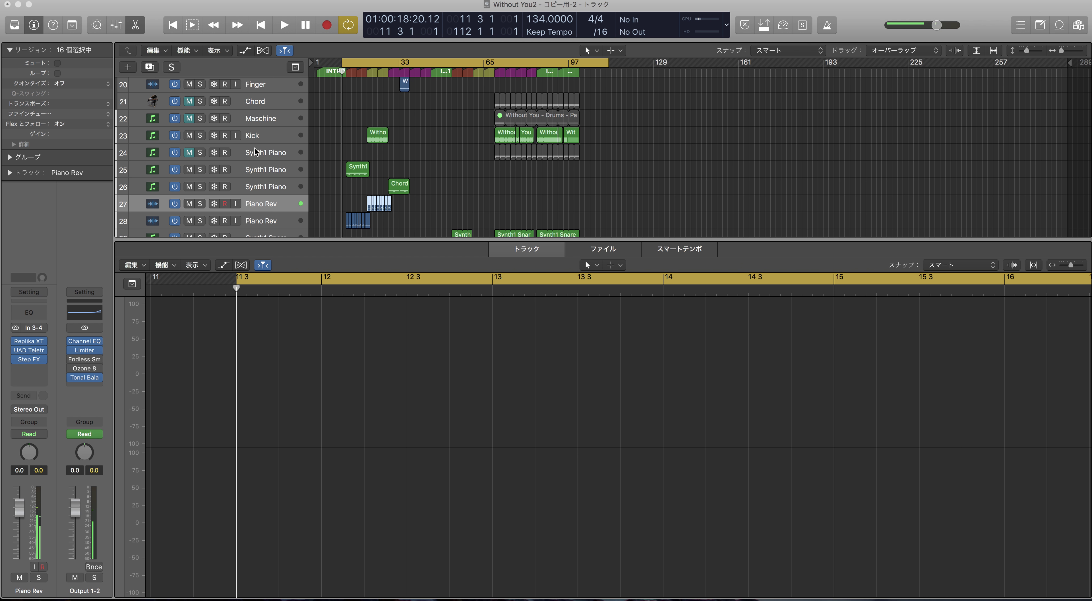
scroll(264, 153, up, 5)
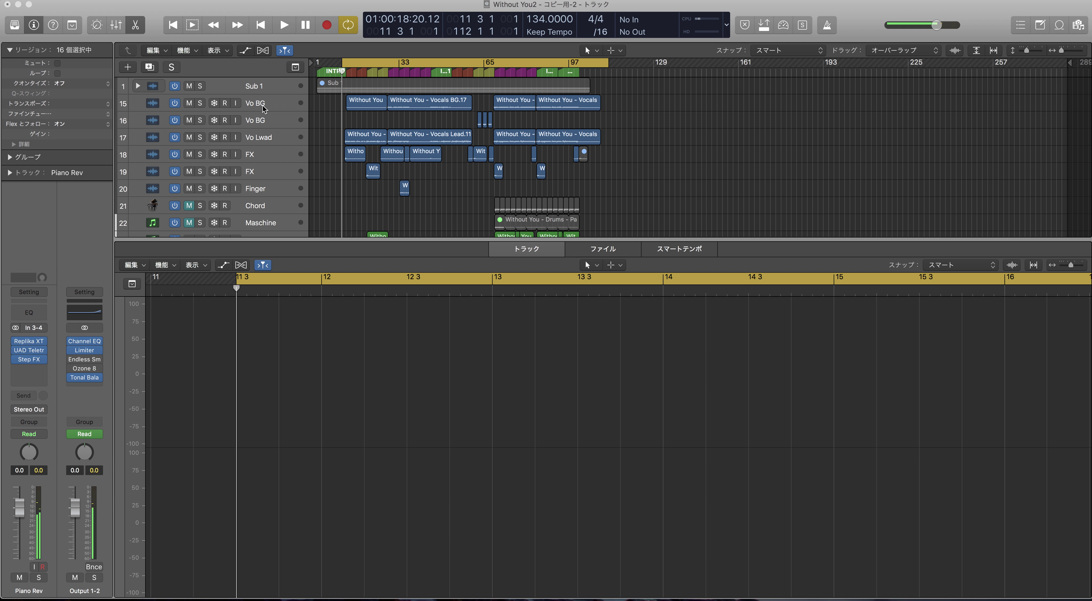
click(253, 207)
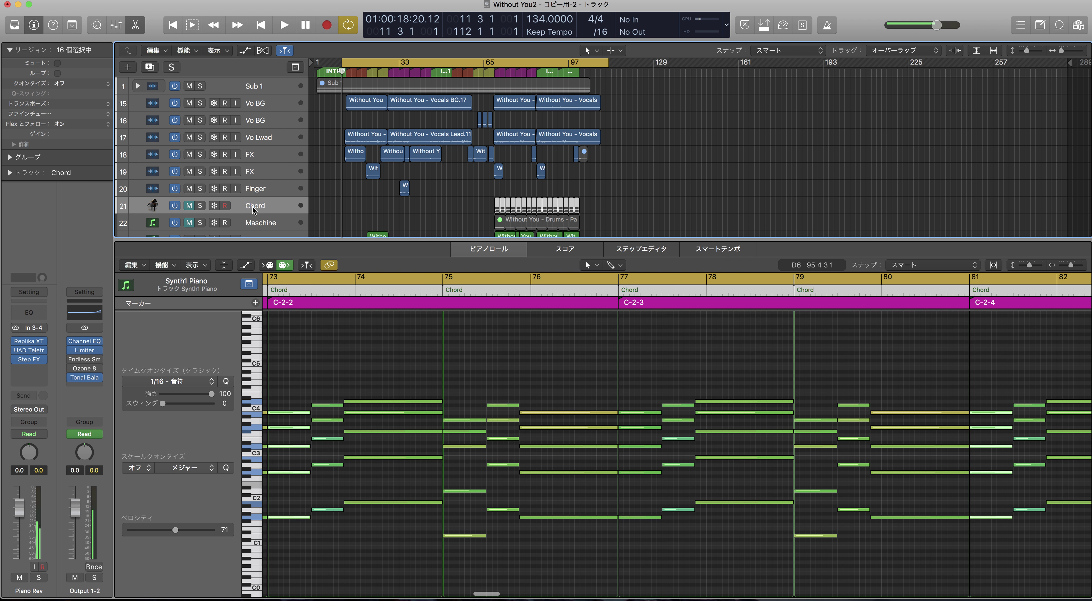
scroll(258, 208, down, 1)
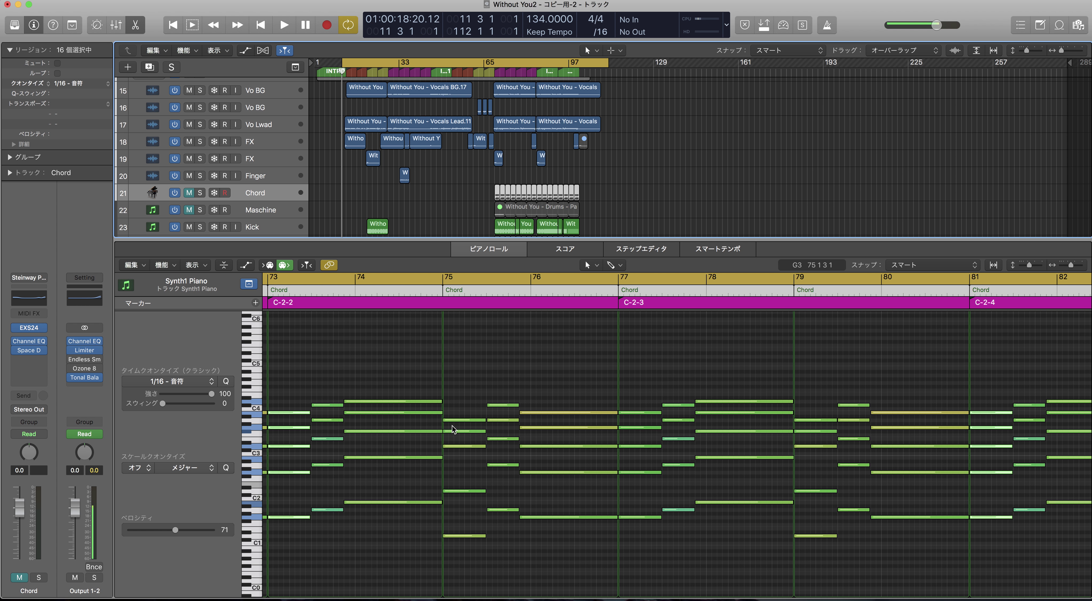
scroll(450, 426, left, 3)
scroll(438, 425, left, 12)
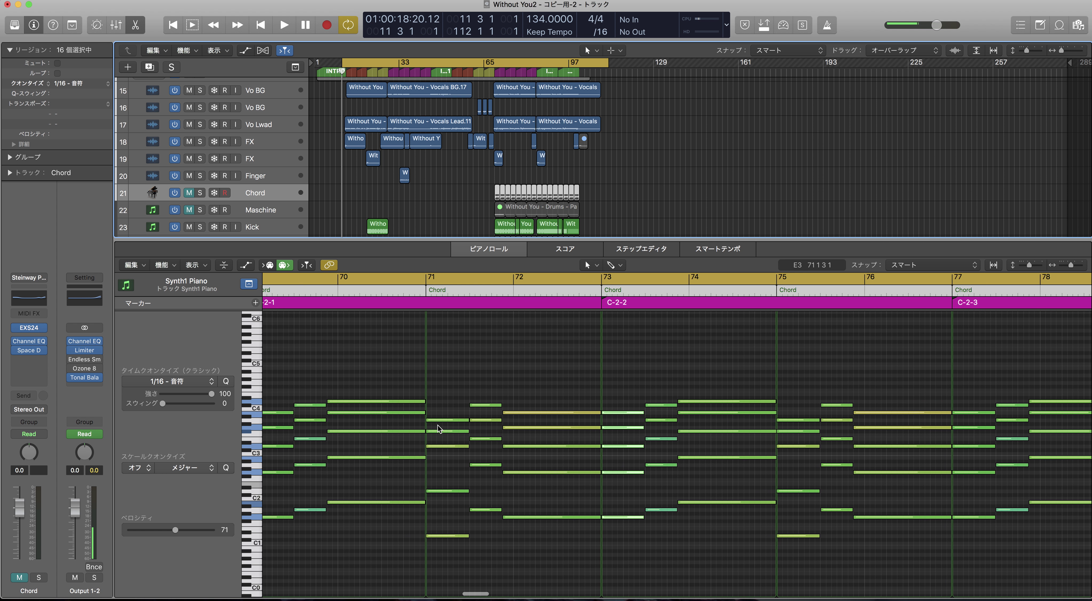
click(399, 379)
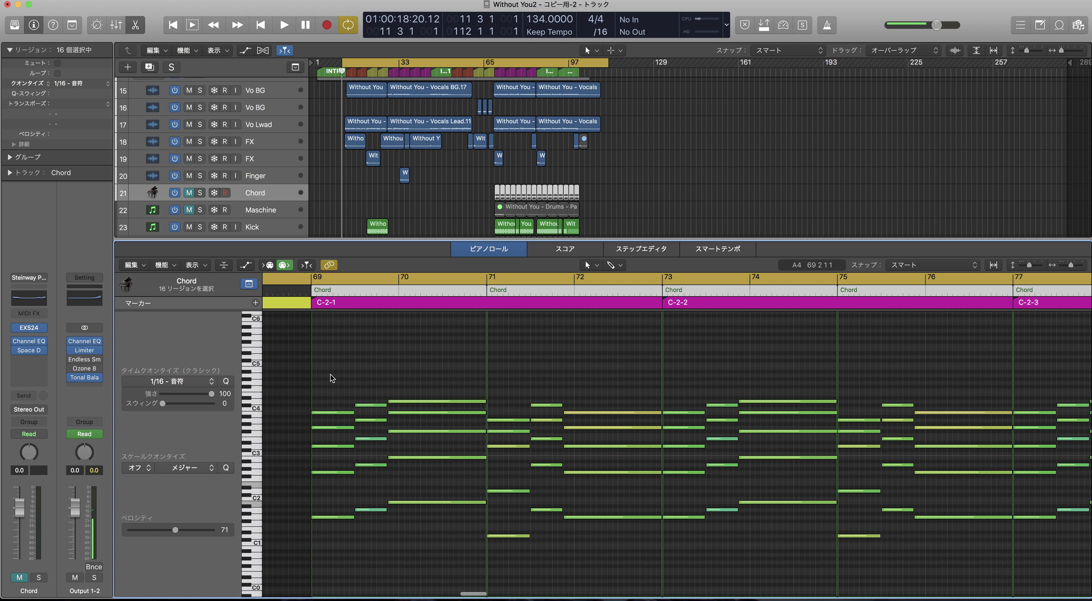
Step: Select the chords in bars 69 to 72 one after another to examine their notes and clear the region selection
click(331, 390)
drag(331, 391, 324, 523)
drag(373, 389, 364, 533)
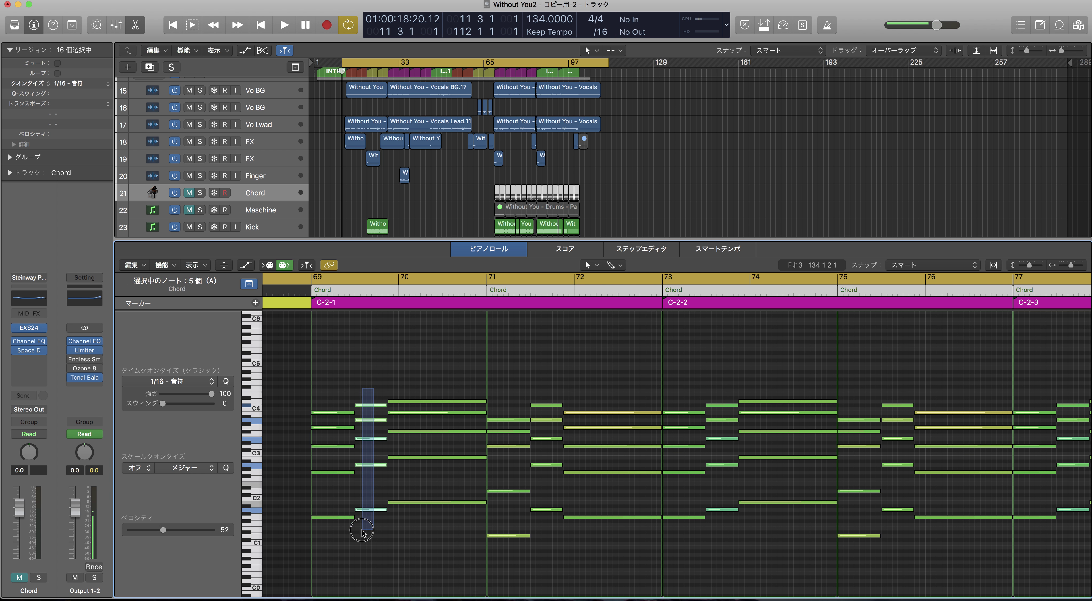
drag(427, 393, 427, 531)
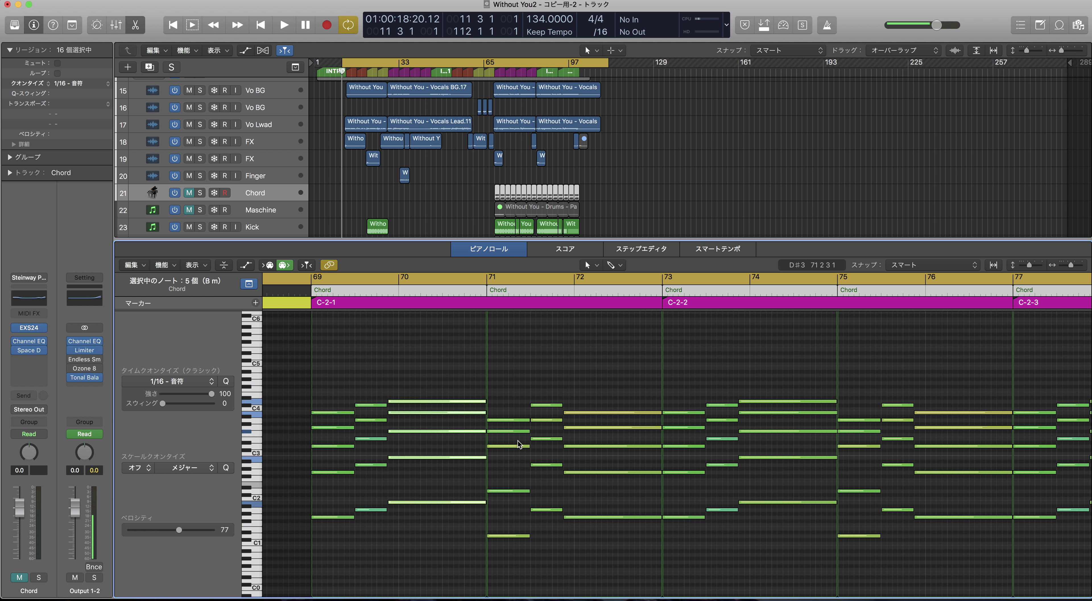
drag(339, 401, 364, 535)
drag(427, 385, 427, 542)
drag(517, 410, 545, 519)
drag(602, 397, 607, 492)
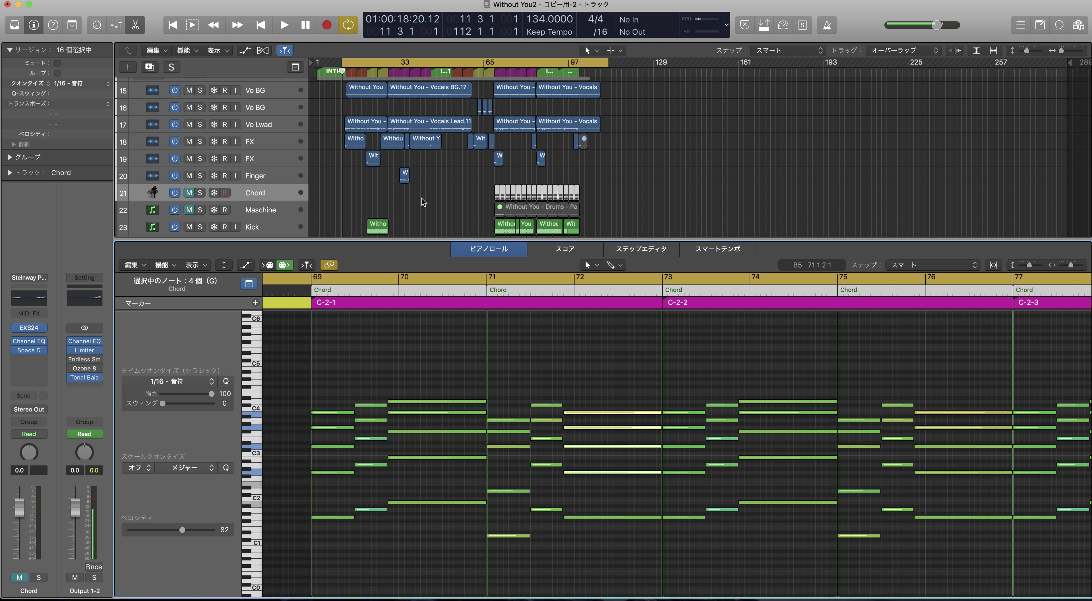
click(257, 195)
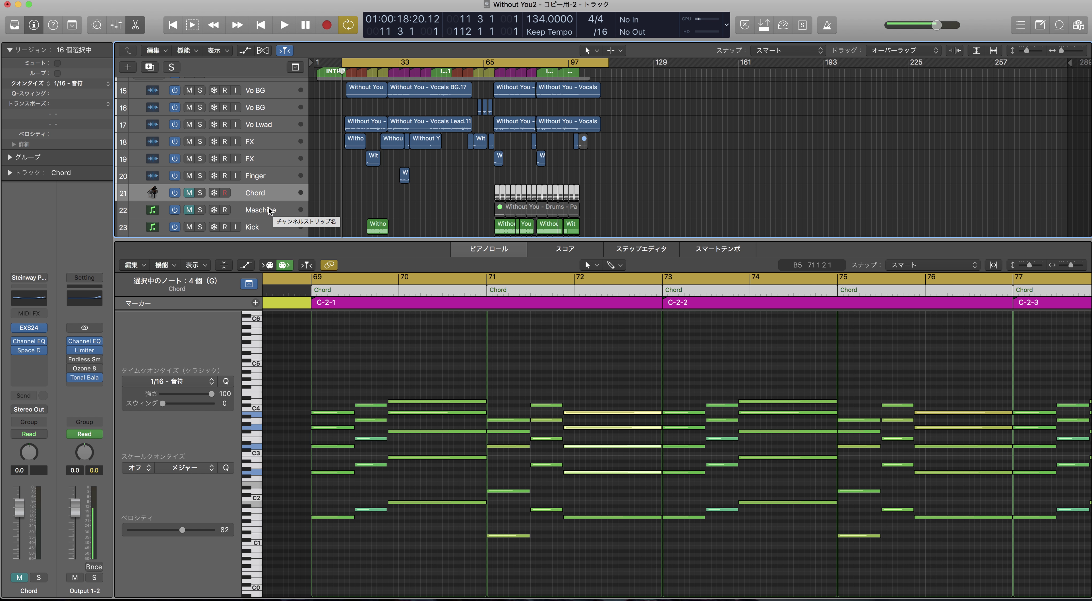
click(431, 204)
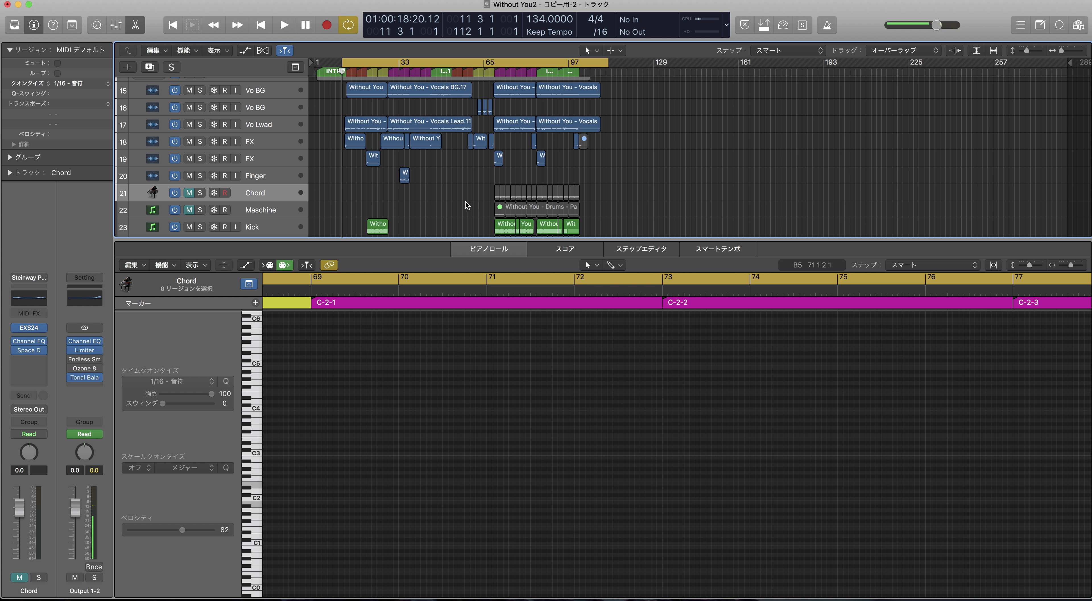
Step: Look over the arrangement's tracks, from the vocals and FX down to the Synth1 AGuitar track and back to Piano Rev
scroll(466, 202, down, 3)
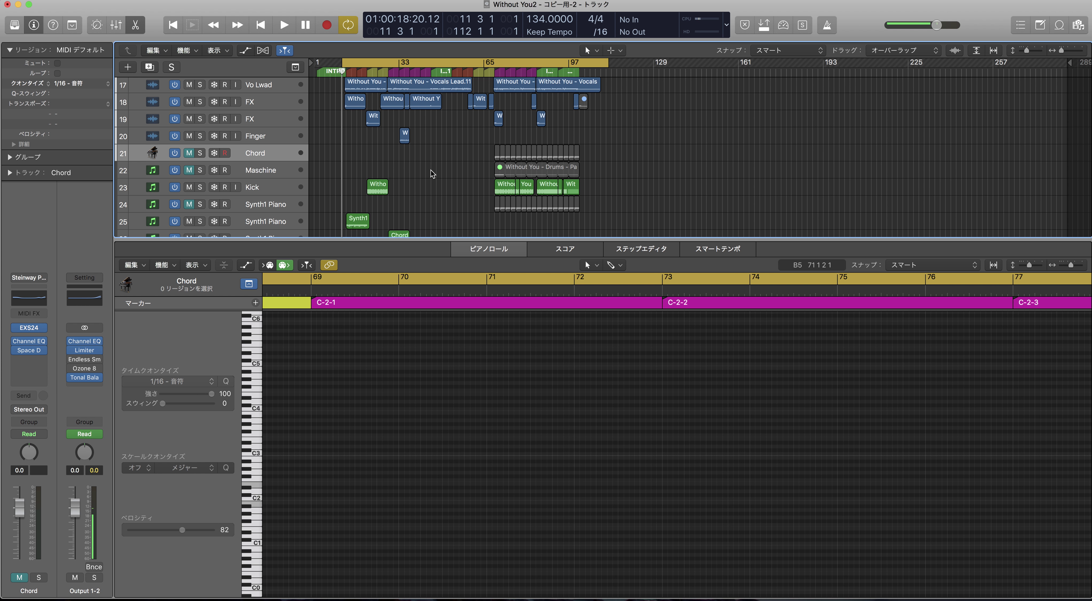
scroll(432, 170, down, 3)
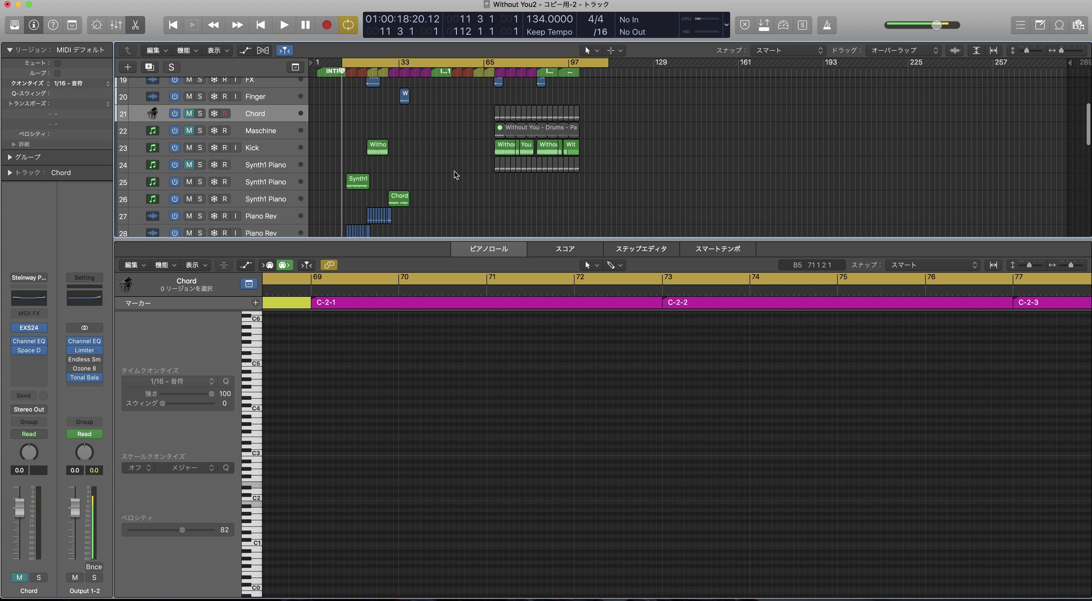
scroll(481, 169, up, 5)
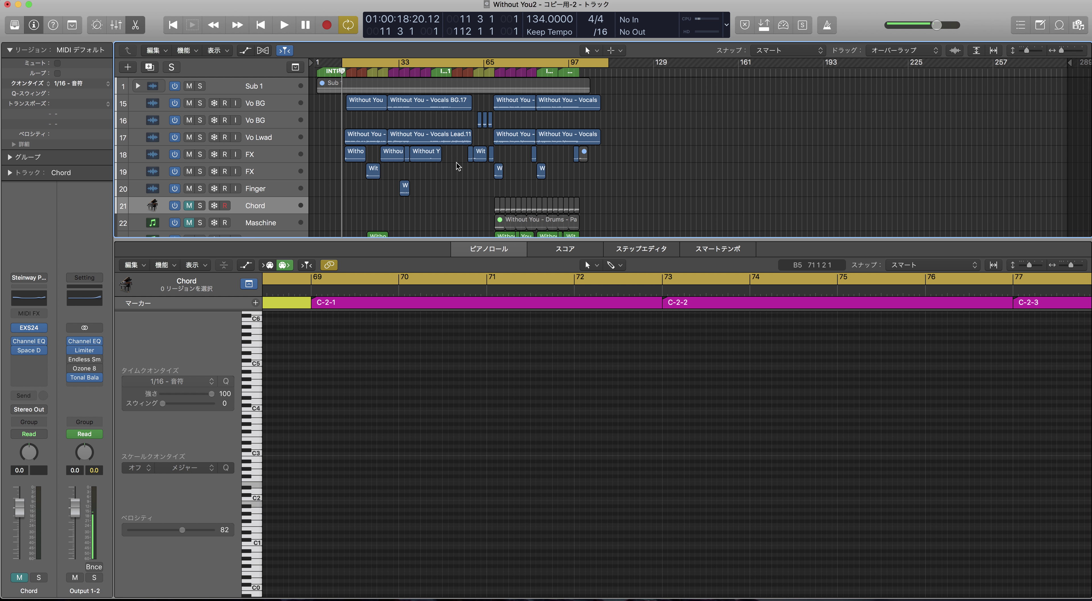
scroll(457, 162, down, 2)
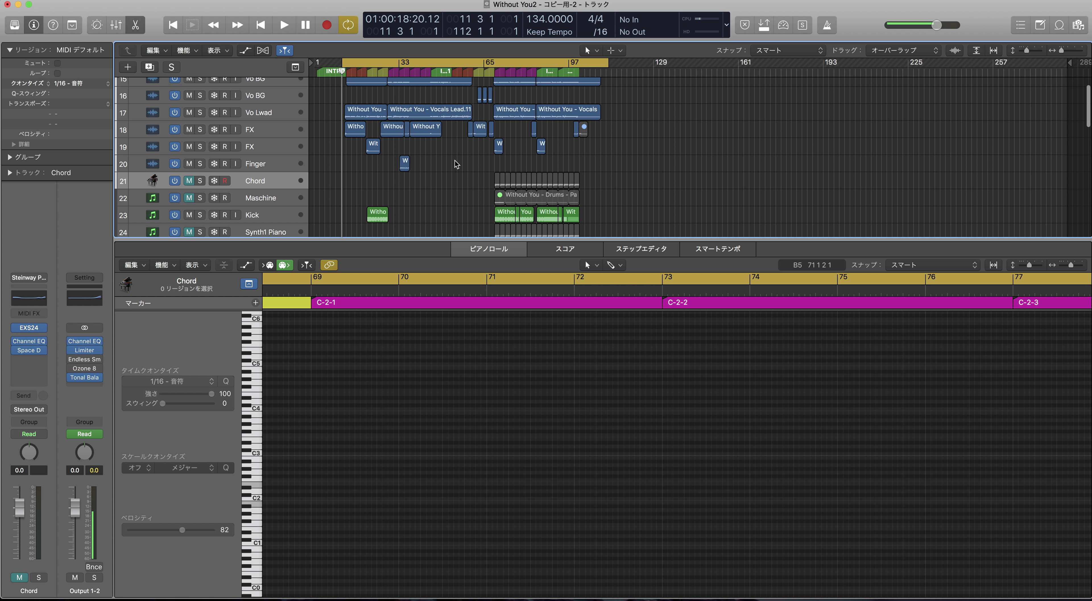
scroll(455, 164, down, 3)
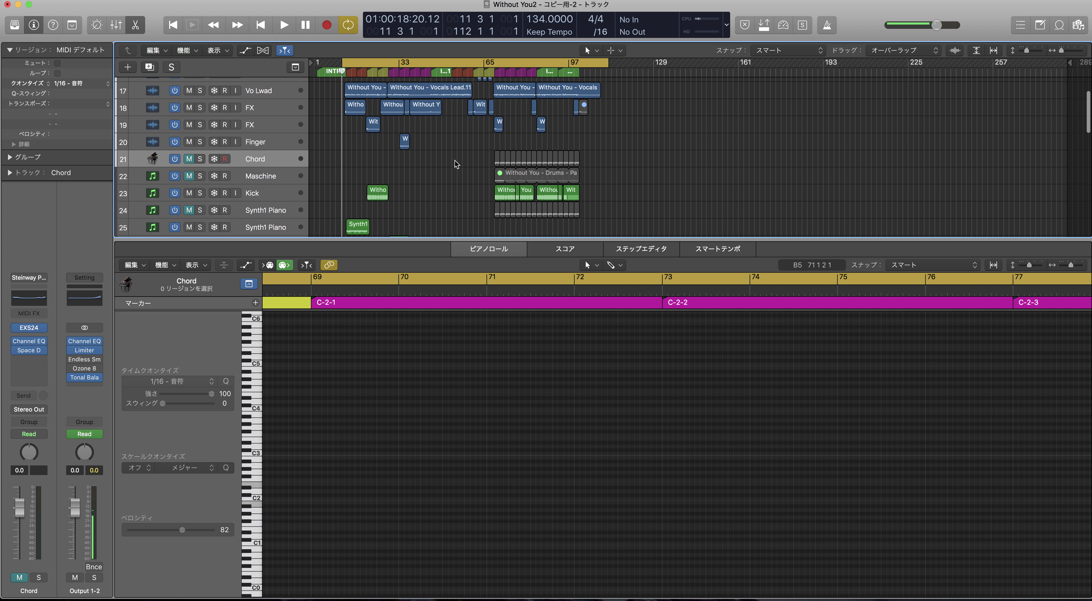
scroll(456, 162, up, 4)
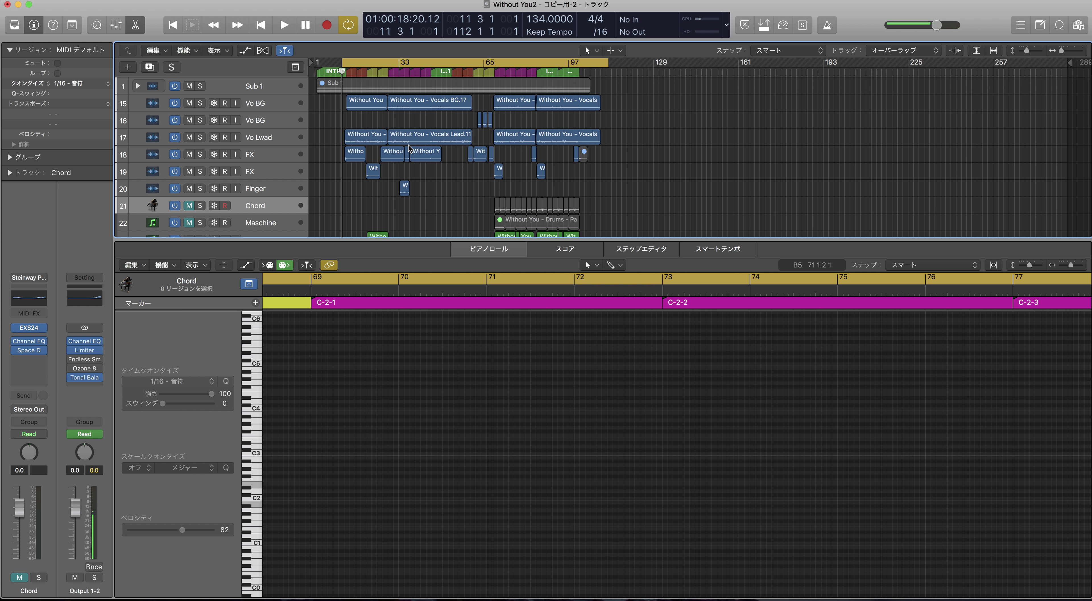
scroll(479, 168, down, 9)
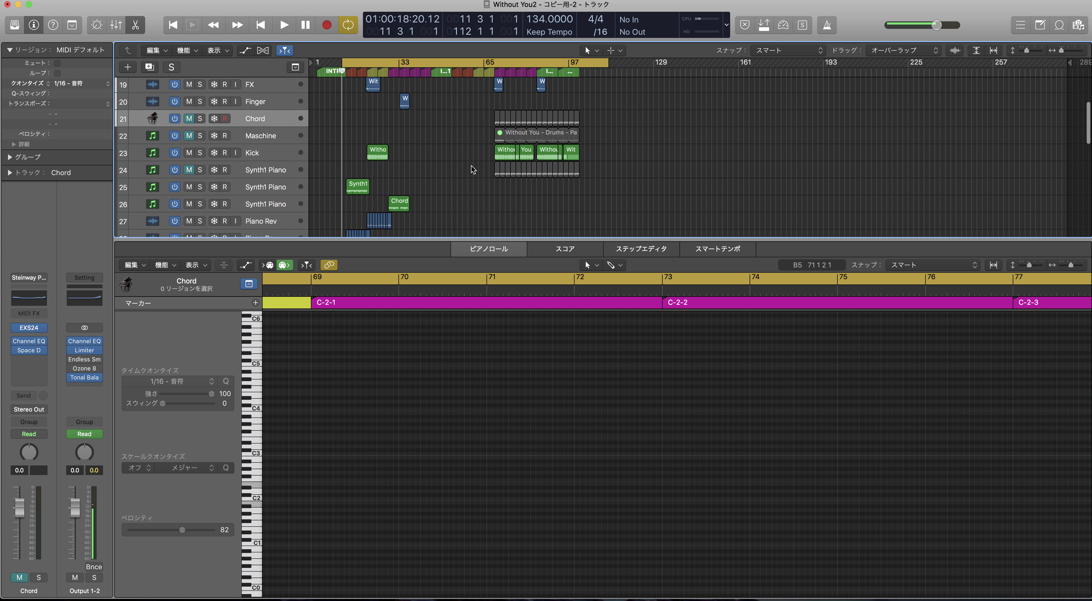
scroll(464, 199, down, 3)
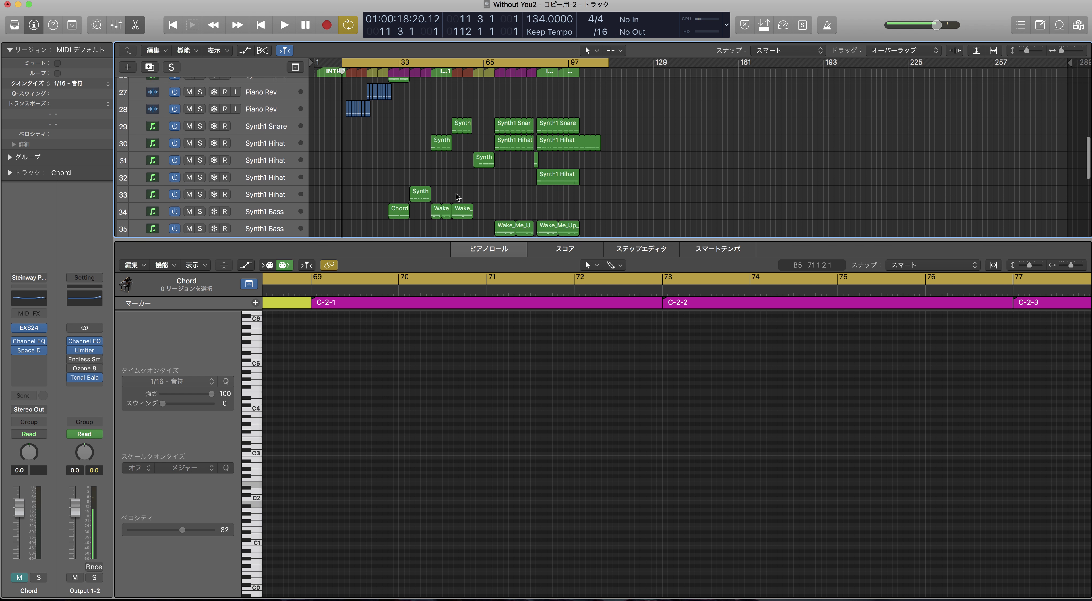
scroll(475, 191, down, 1)
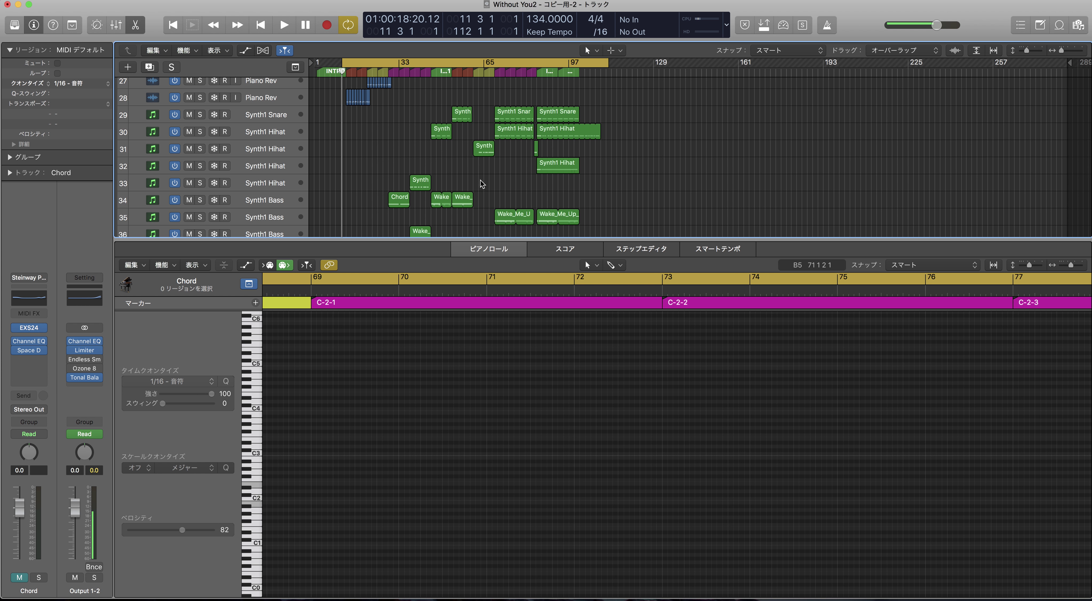
scroll(483, 173, down, 1)
scroll(483, 171, down, 2)
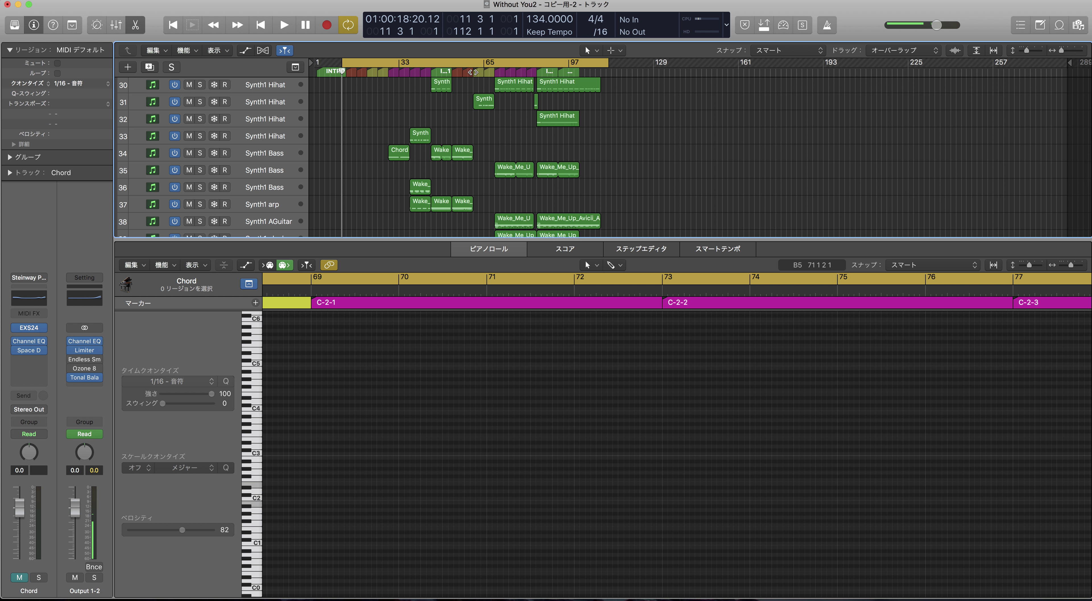
scroll(375, 145, up, 10)
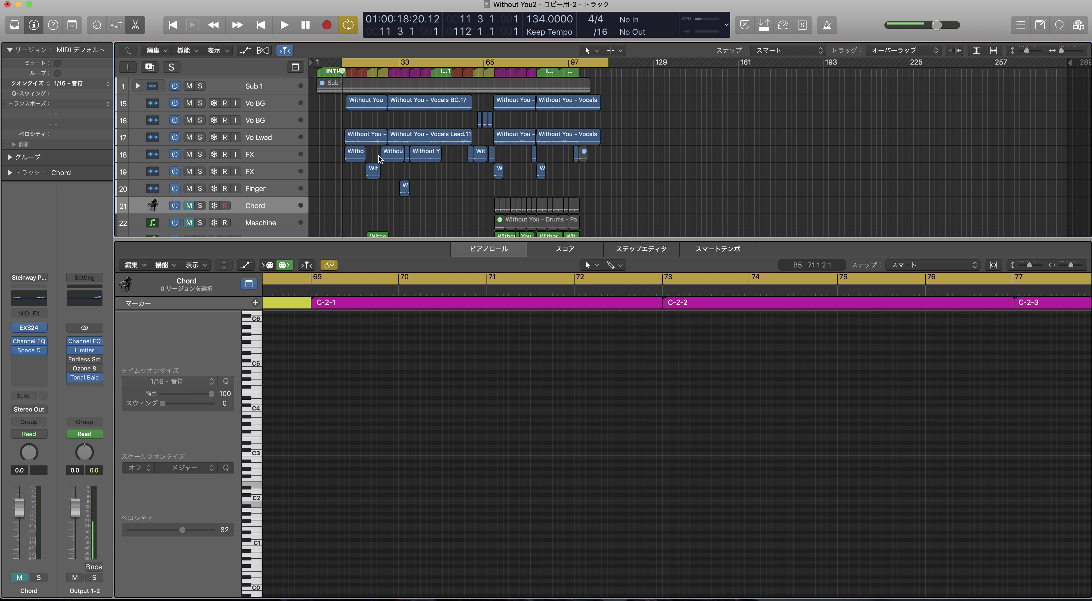
scroll(356, 127, down, 3)
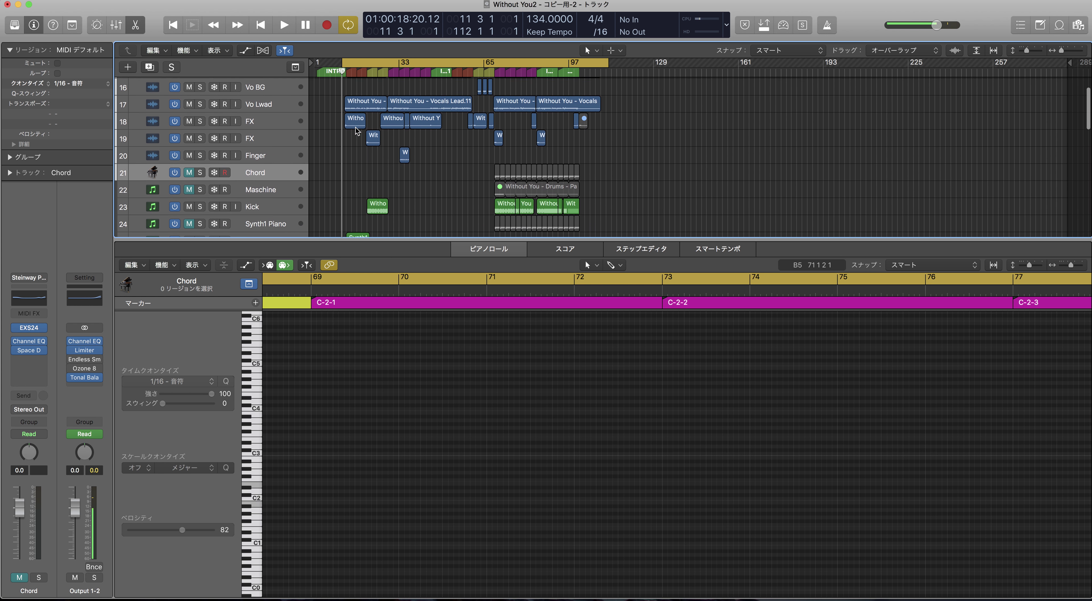
scroll(357, 151, down, 5)
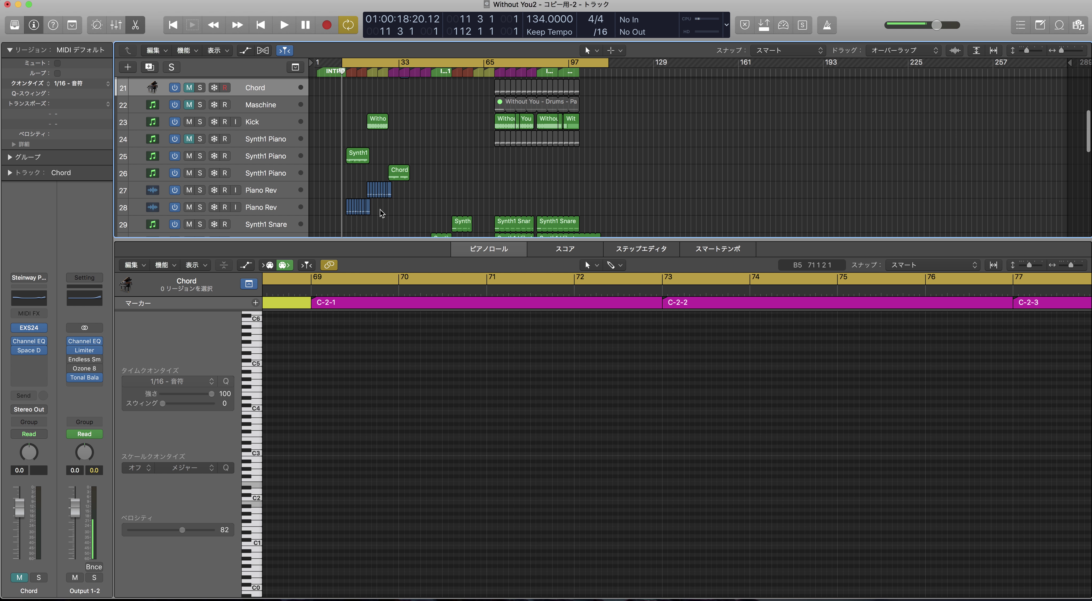
Step: Play the song from bar 11 3 while viewing the waveforms of Piano Rev track 28, and stop playback in bar 19
key(space)
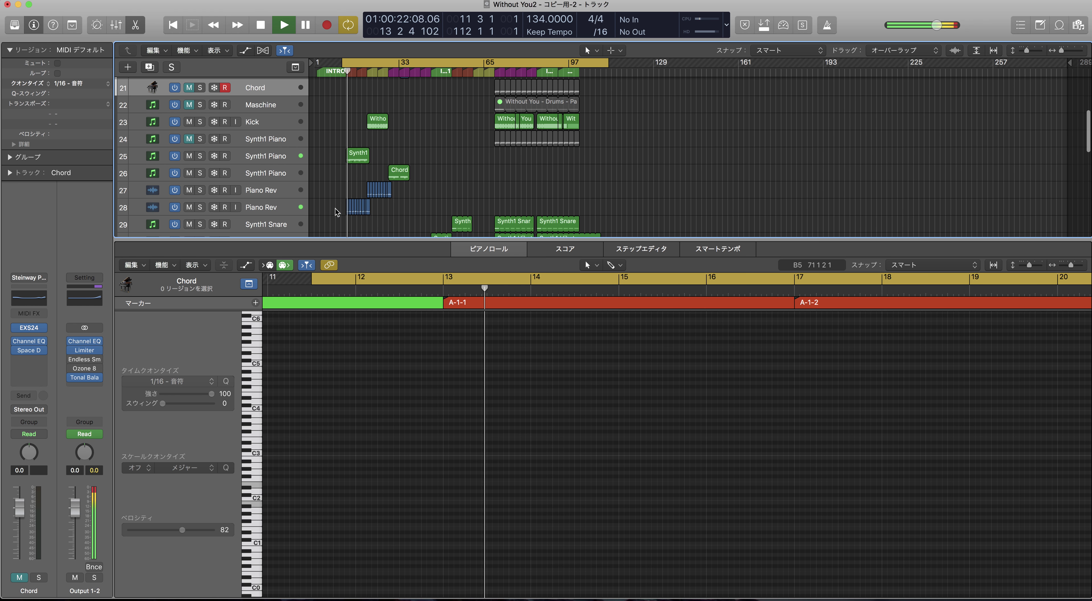
click(359, 208)
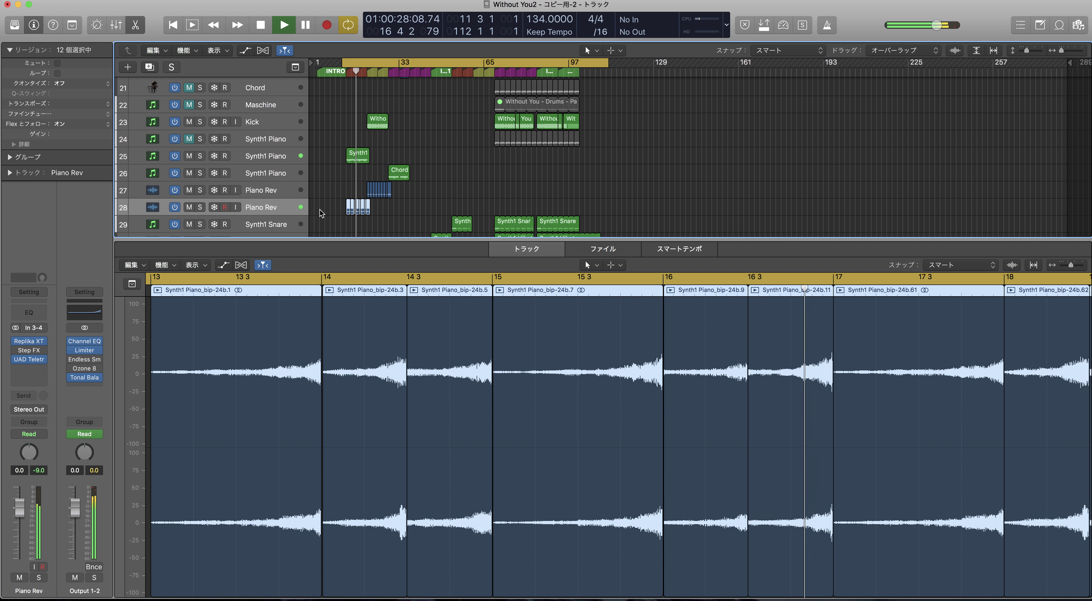
scroll(335, 206, up, 5)
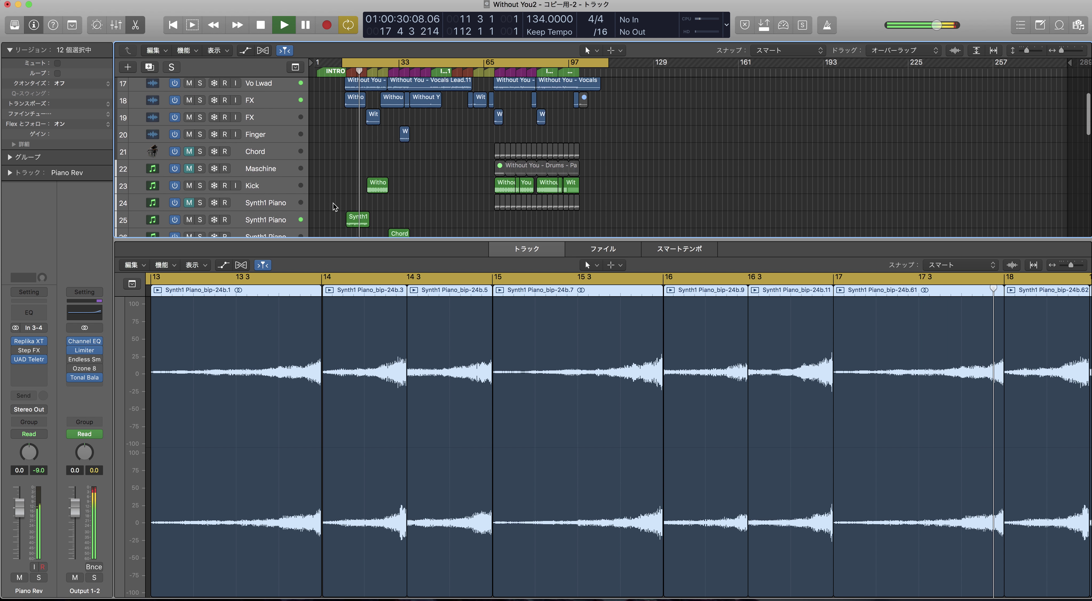
scroll(332, 207, down, 5)
scroll(333, 208, down, 1)
key(space)
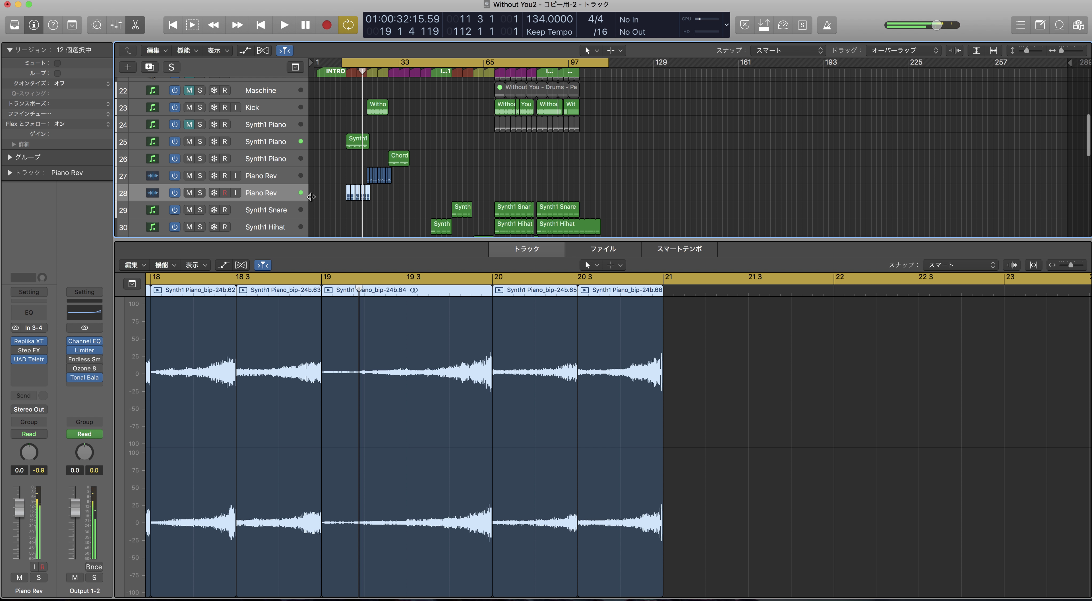
Step: Look over the neighbouring tracks and deselect the regions on Piano Rev track 28
scroll(314, 197, up, 5)
scroll(323, 198, up, 2)
scroll(336, 220, down, 6)
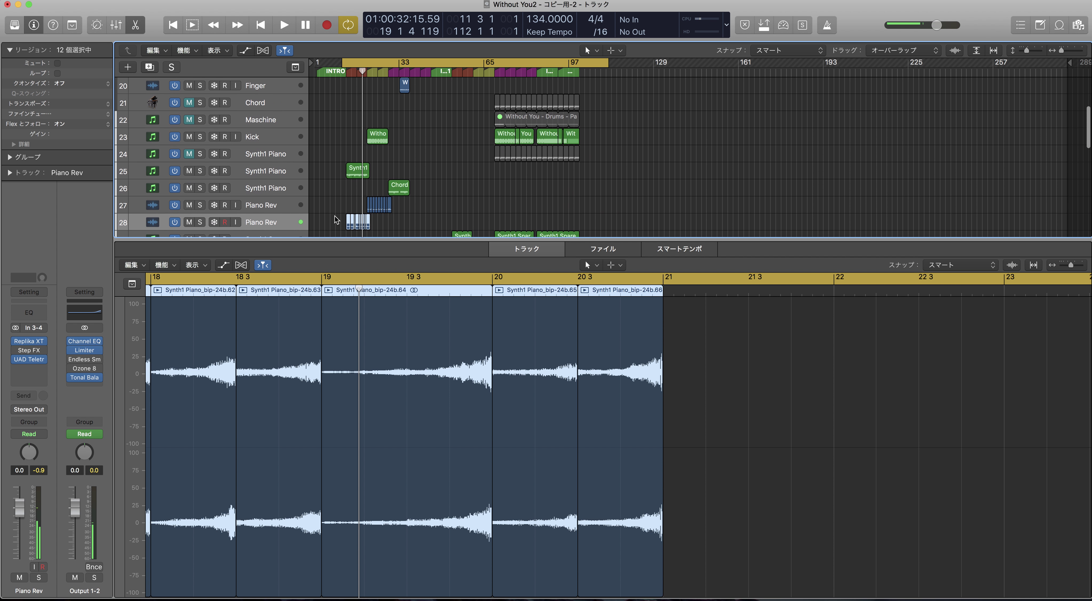
scroll(335, 219, down, 1)
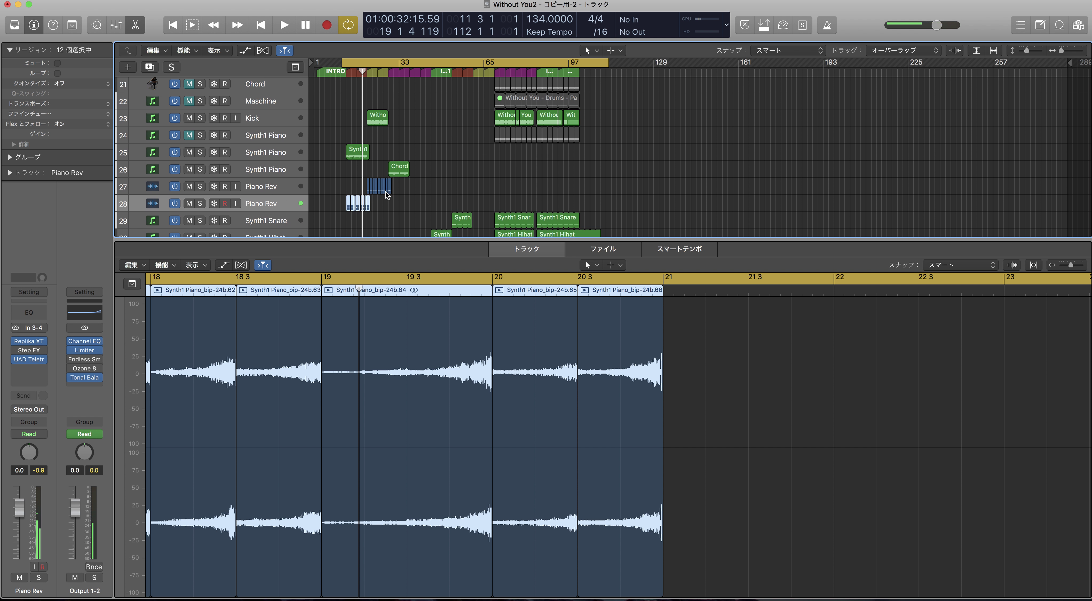
click(341, 208)
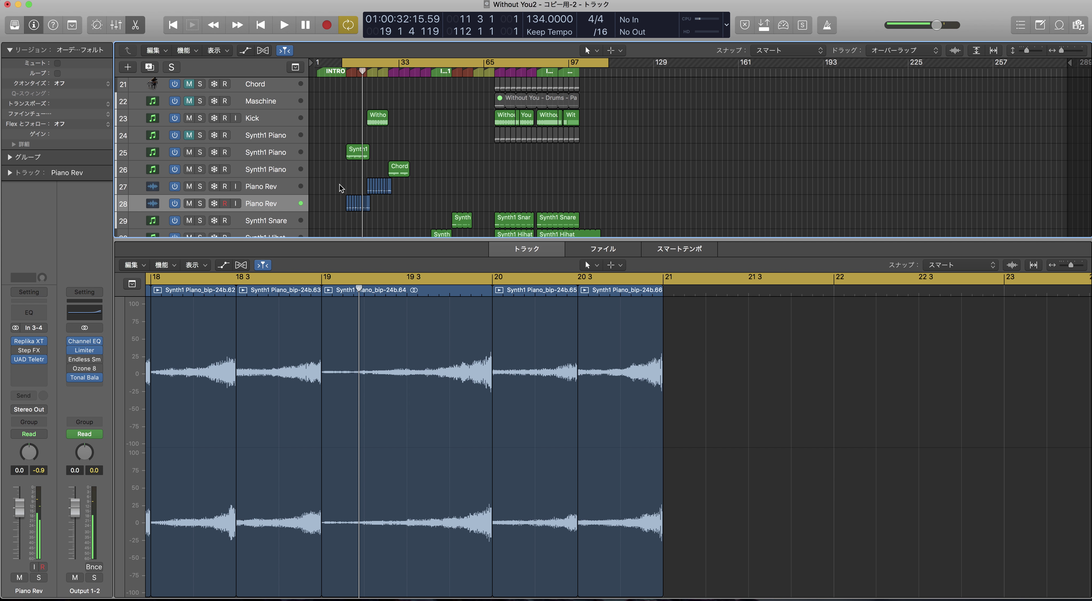
Step: Select Synth1 Piano track 25 to view its notes, then inspect its Synth1 instrument settings and close the plug-in window
scroll(339, 187, up, 2)
click(270, 192)
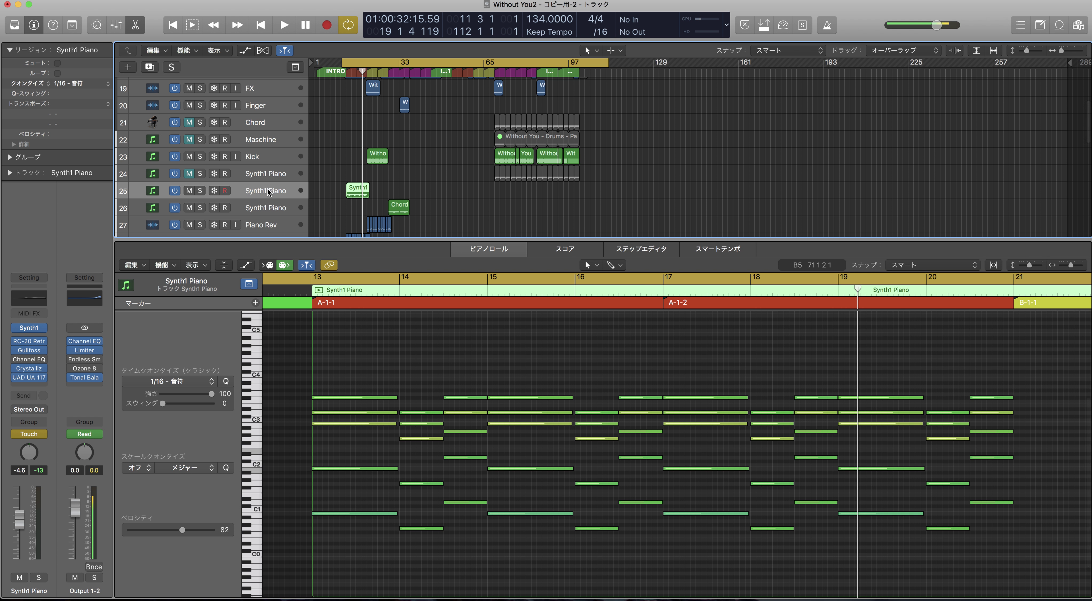
scroll(338, 191, down, 1)
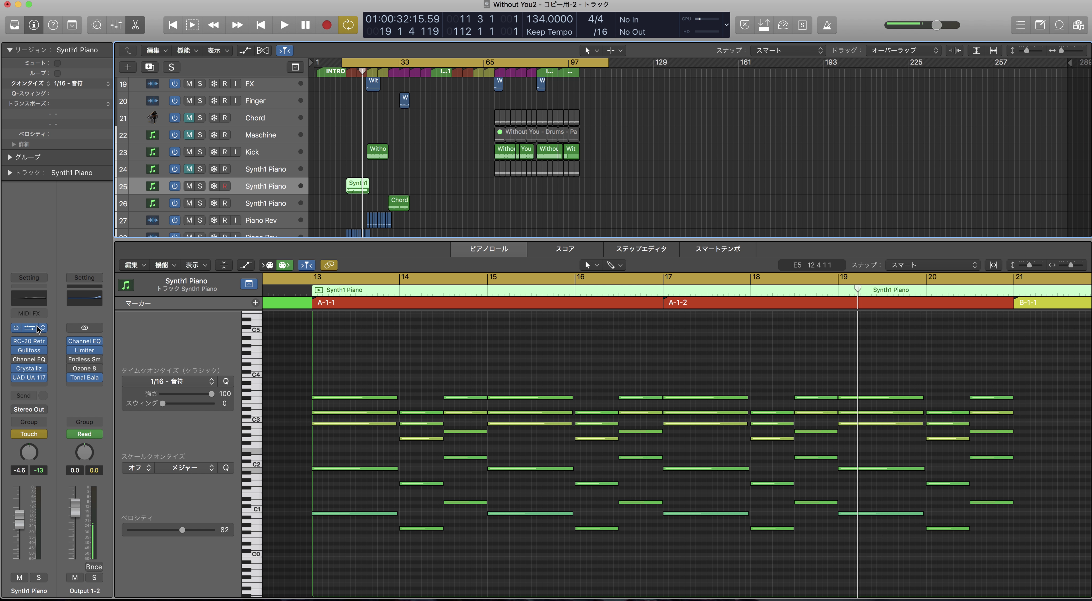
click(28, 329)
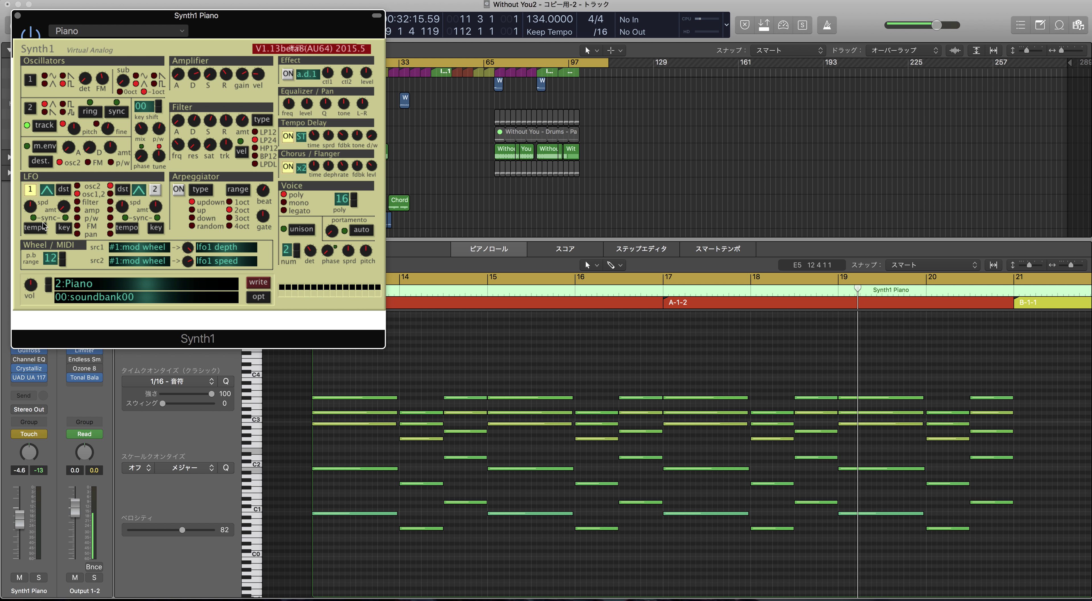
click(18, 16)
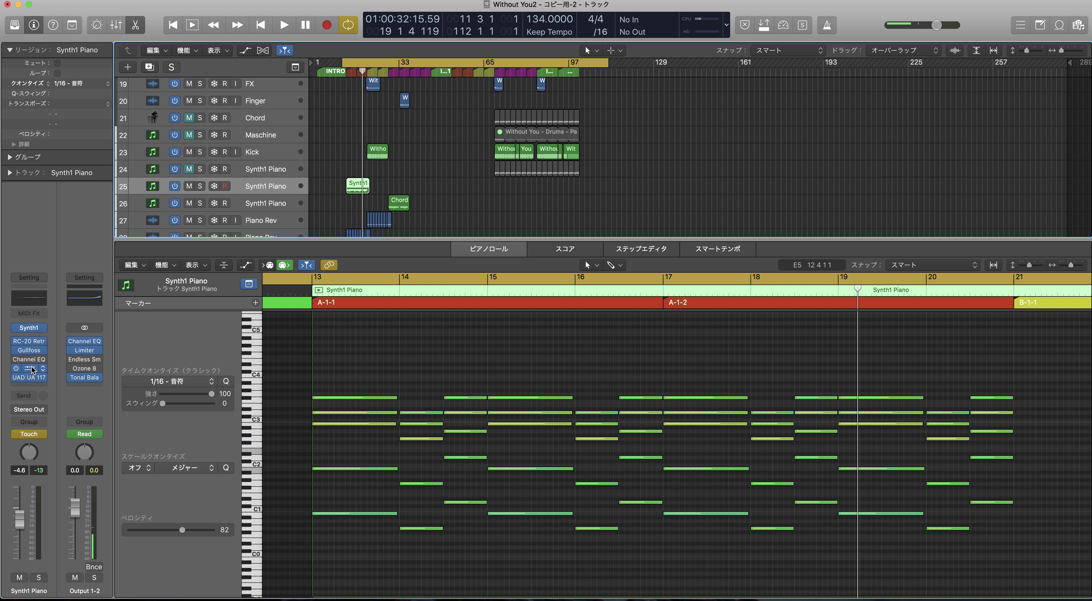
Step: Inspect the Crystallizer effect settings on Synth1 Piano track 25 and close the plug-in window
click(47, 371)
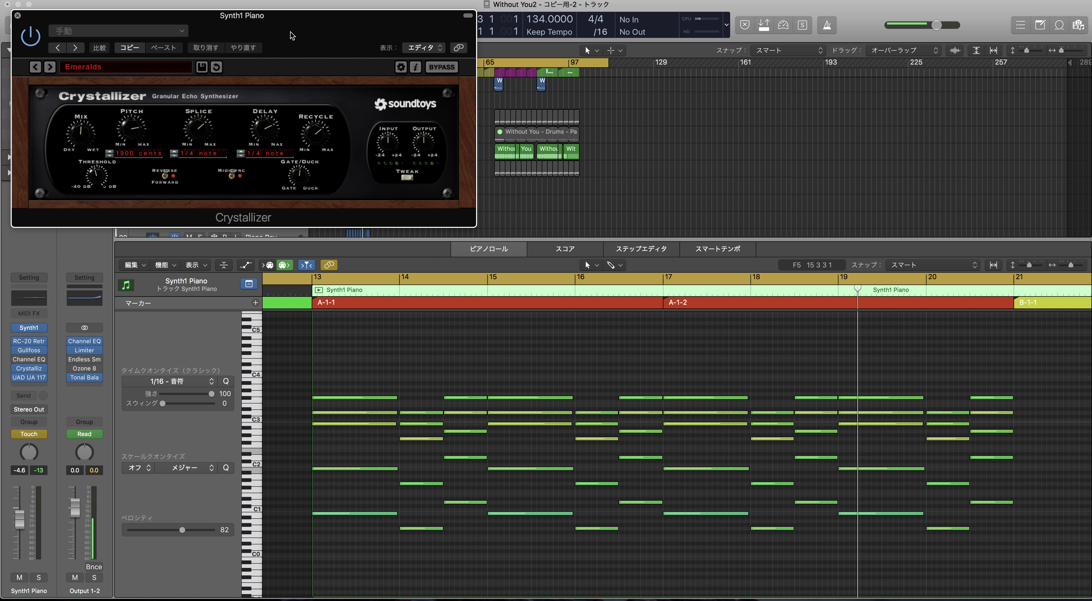
key(super+w)
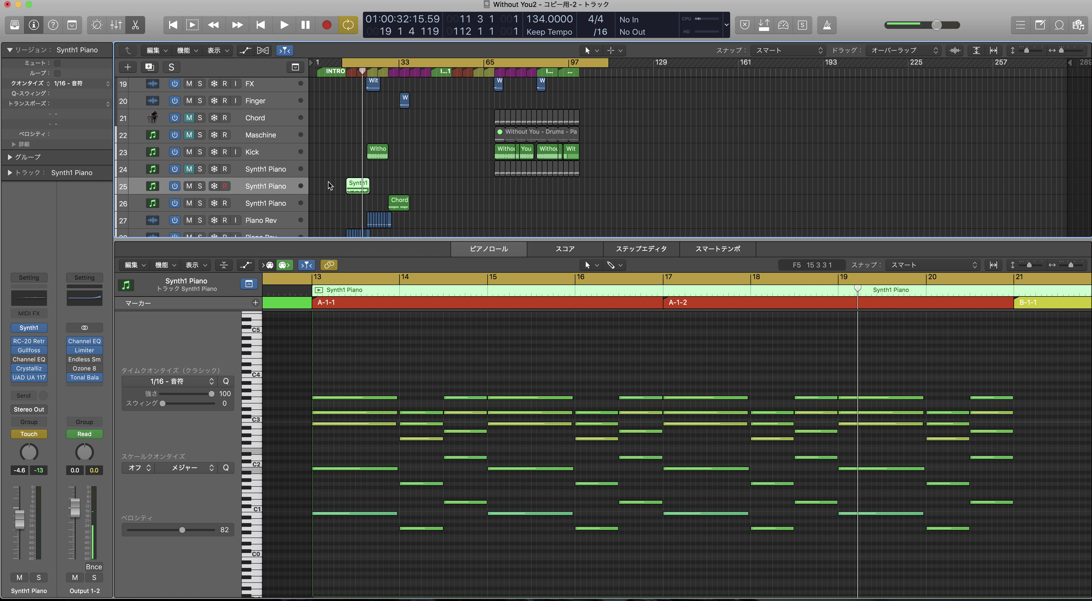
Step: Compare the notes and effect chains of Synth1 Piano tracks 24, 25 and 26
scroll(335, 187, down, 2)
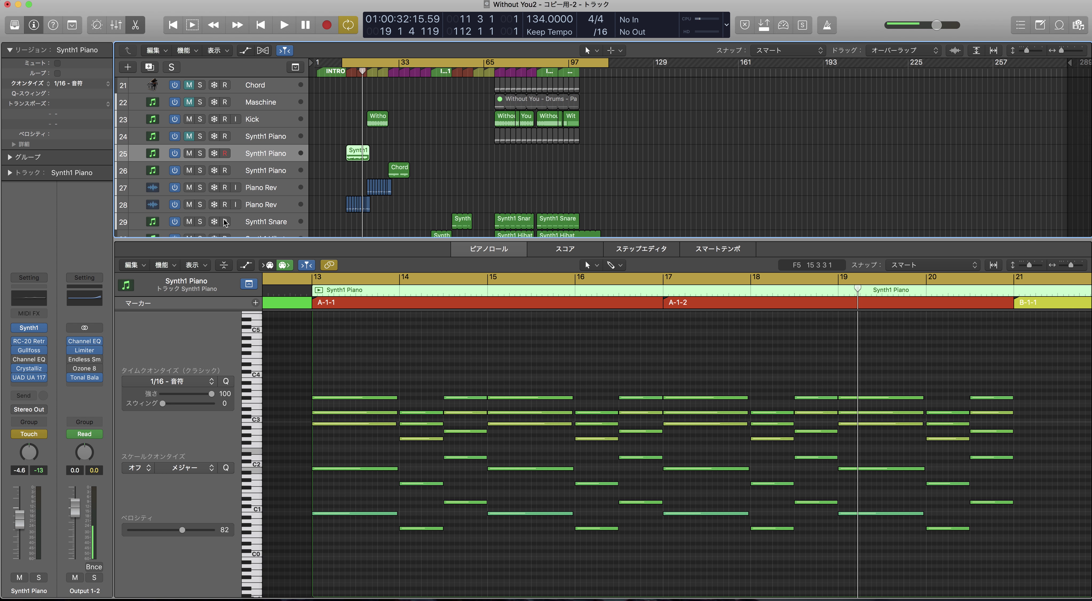
click(280, 139)
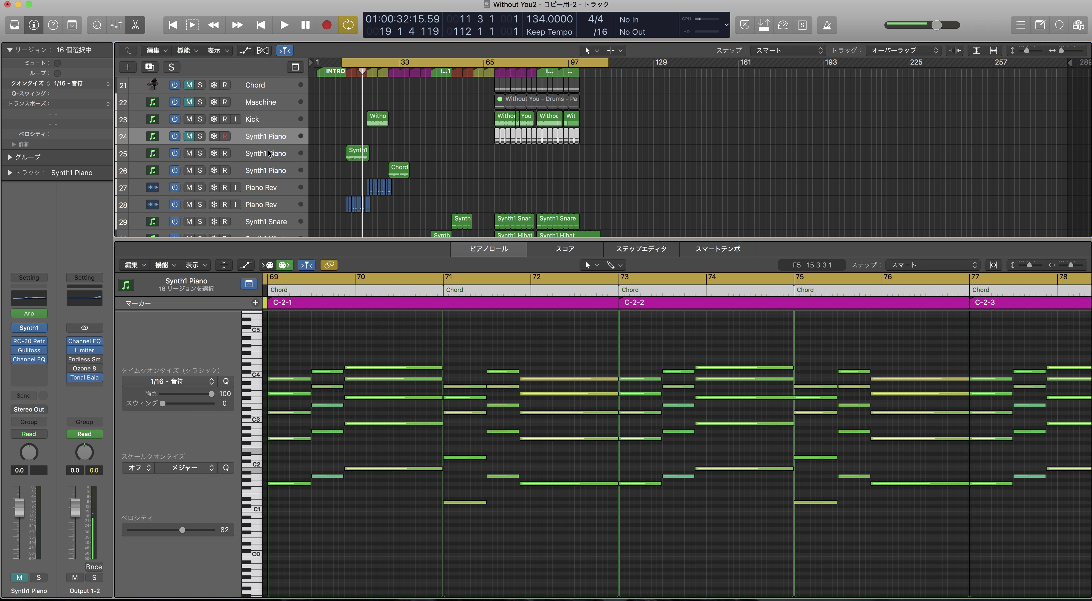
click(268, 154)
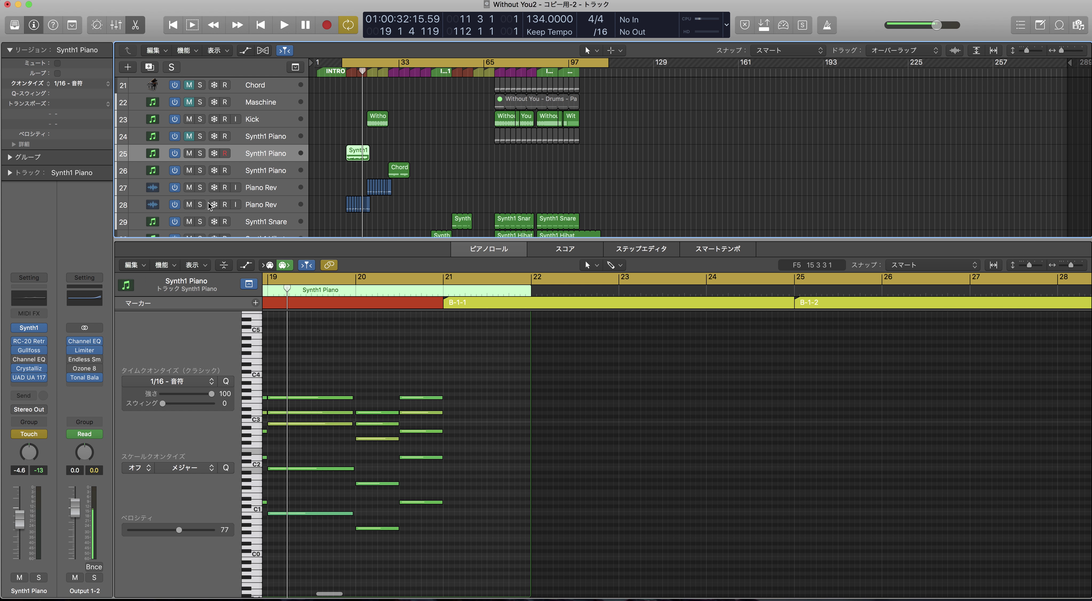
mouse_move(30, 381)
click(275, 172)
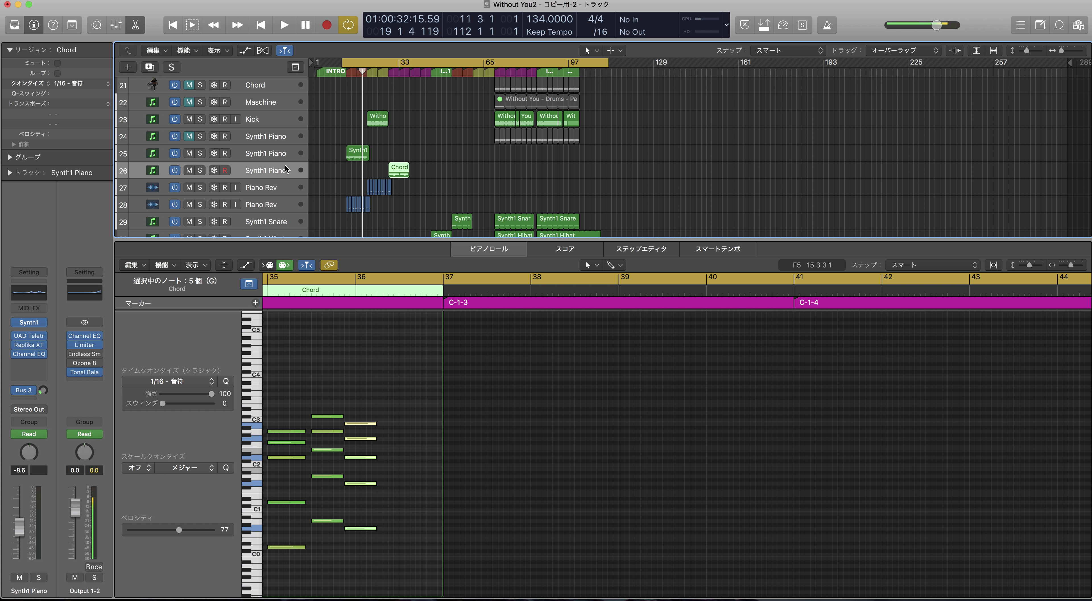
scroll(280, 176, down, 3)
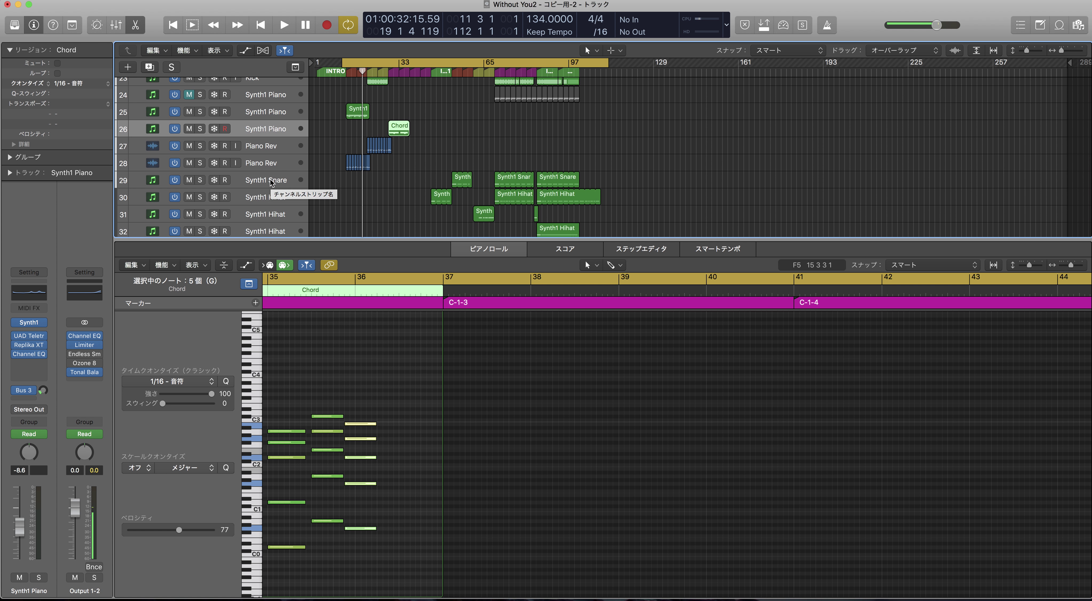
scroll(273, 129, up, 2)
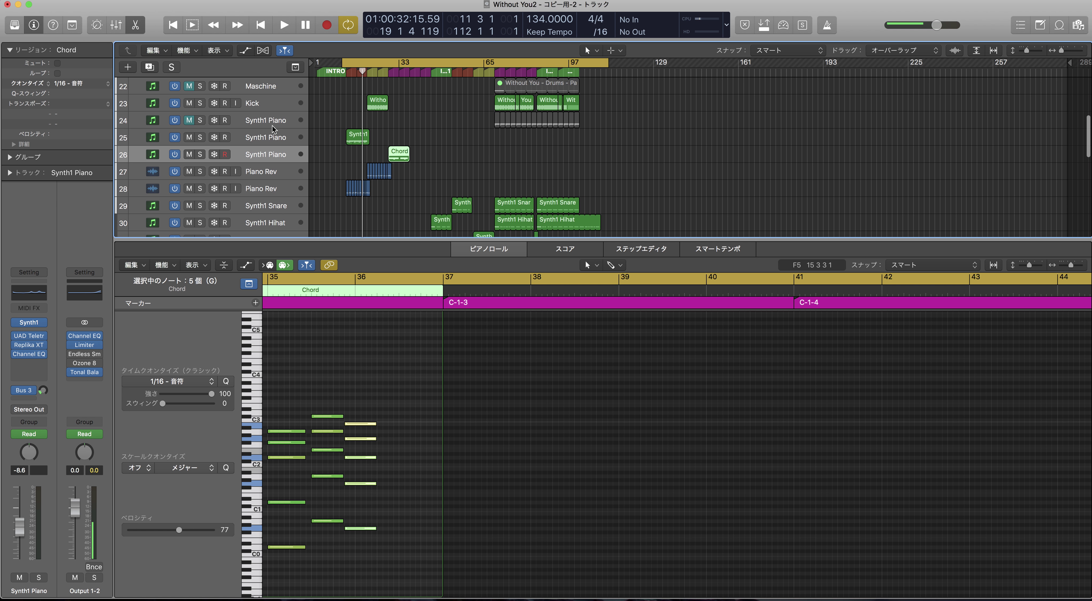
Step: Play the Synth1 Piano region on track 25 on its own, cycling from bar 13 to bar 22
click(274, 138)
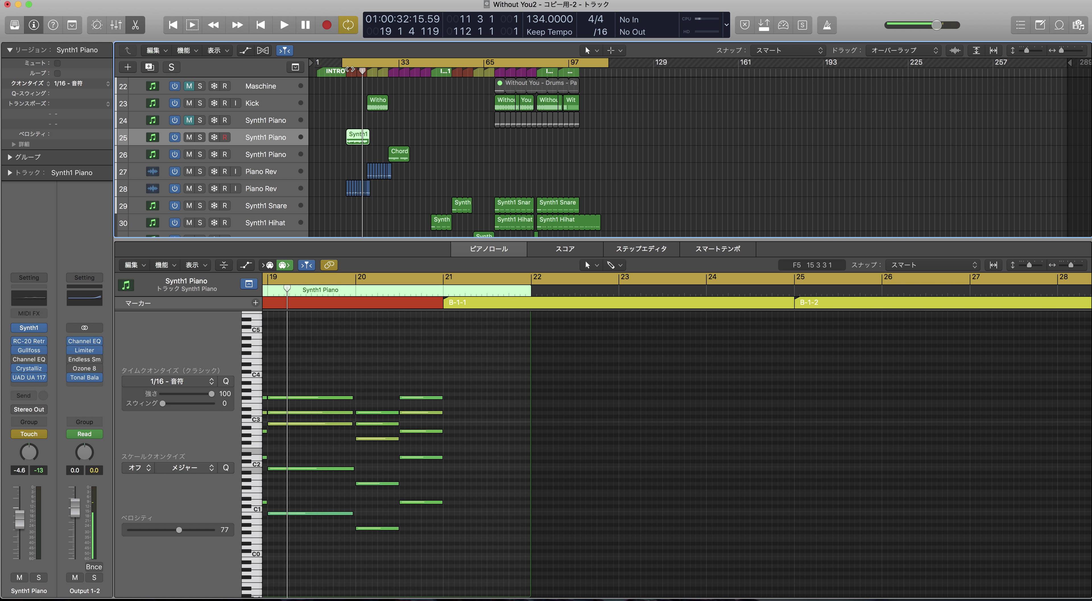
click(351, 69)
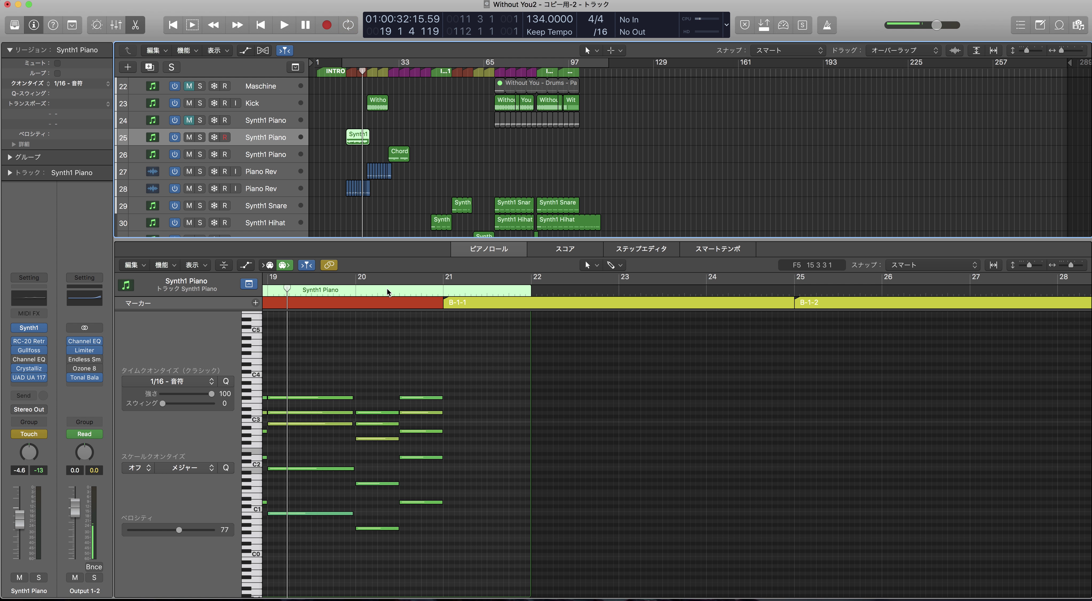
scroll(395, 377, left, 10)
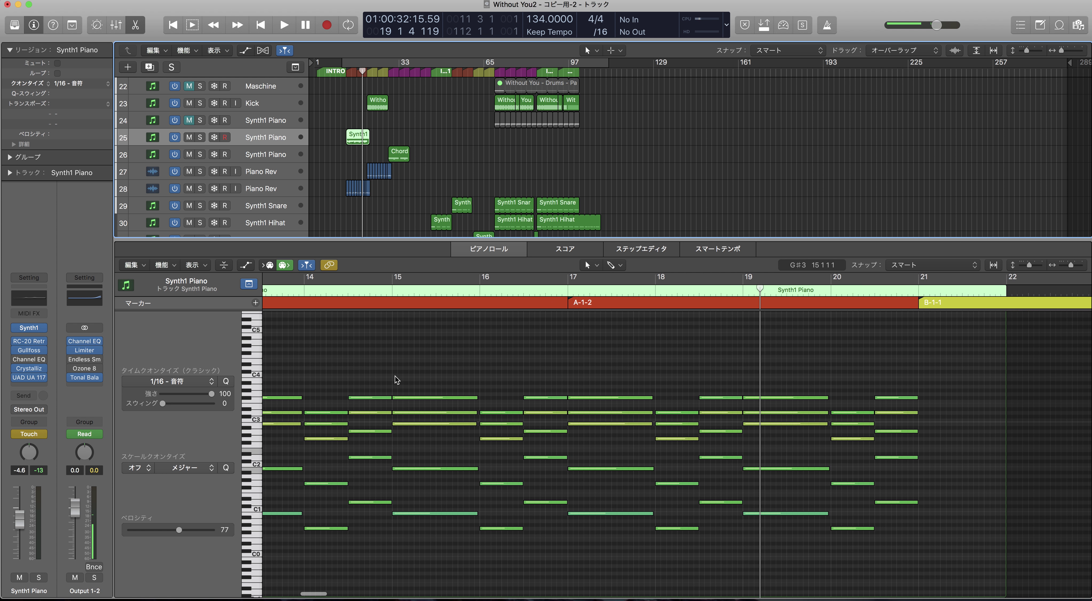
scroll(395, 377, left, 3)
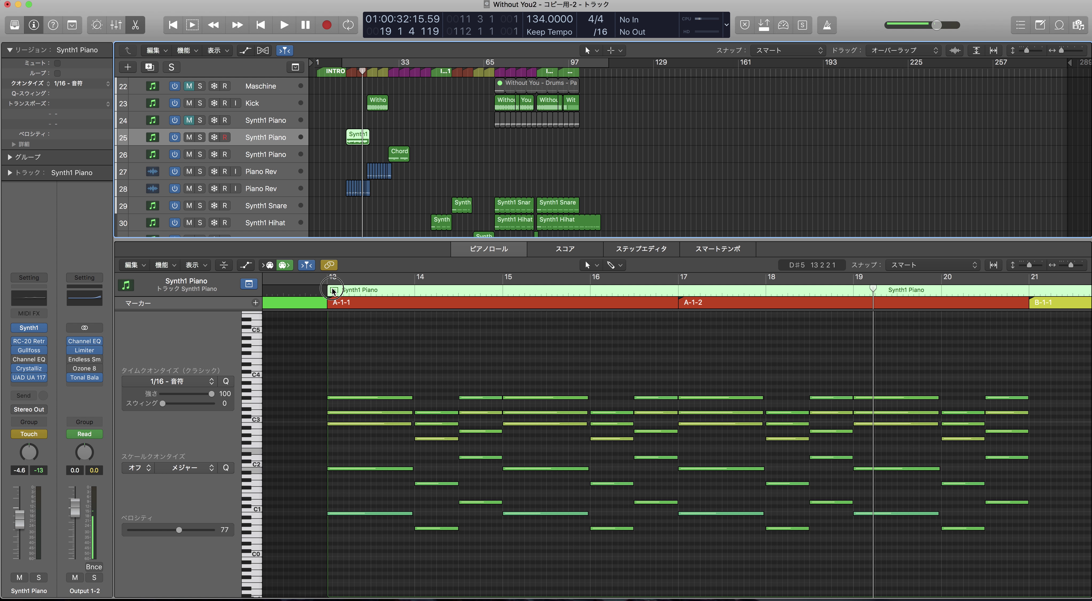
click(333, 291)
key(space)
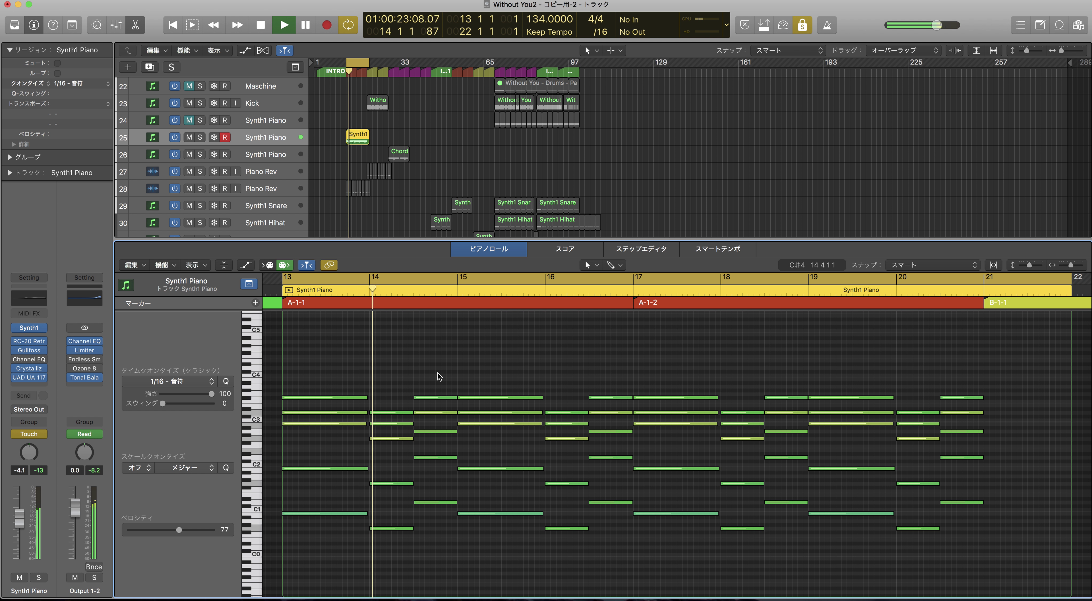
Step: Stop playback with cycle mode off, deselect the piano region and return the playhead to the project start
mouse_move(27, 374)
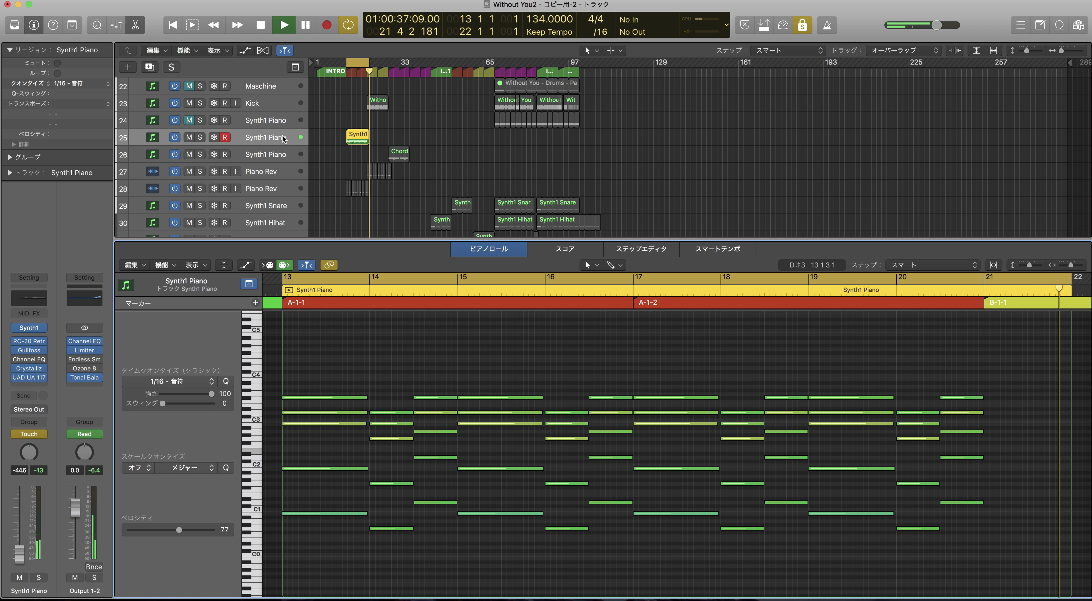
key(space)
key(c)
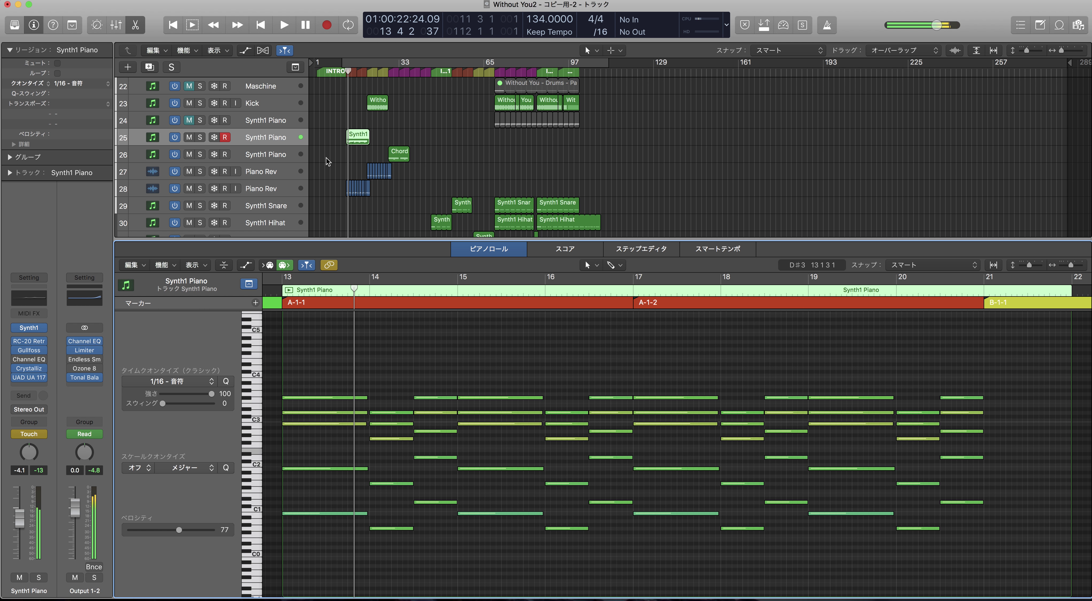
click(337, 147)
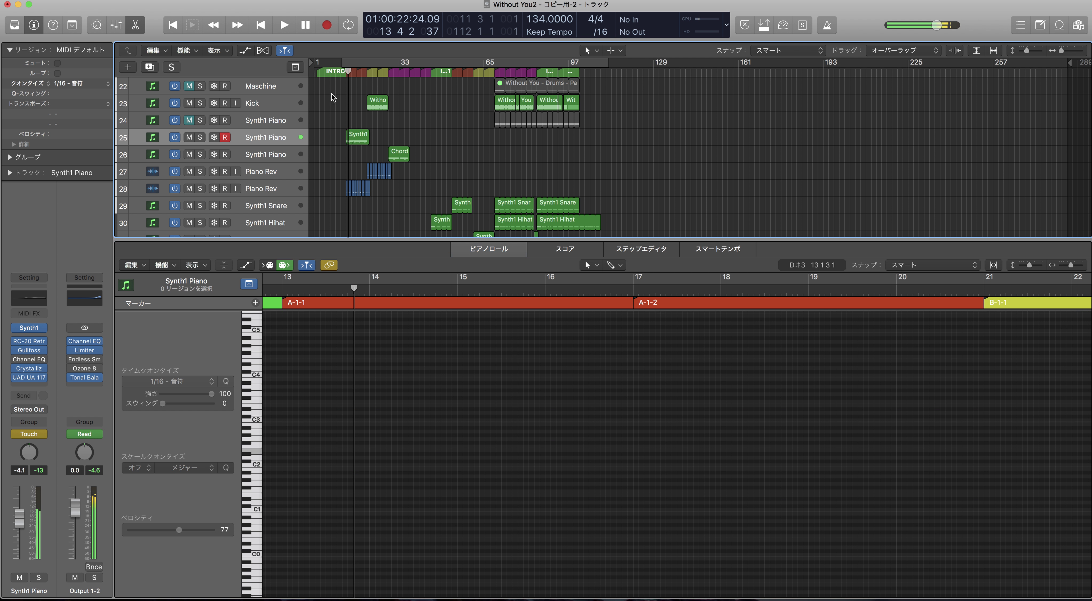
click(261, 27)
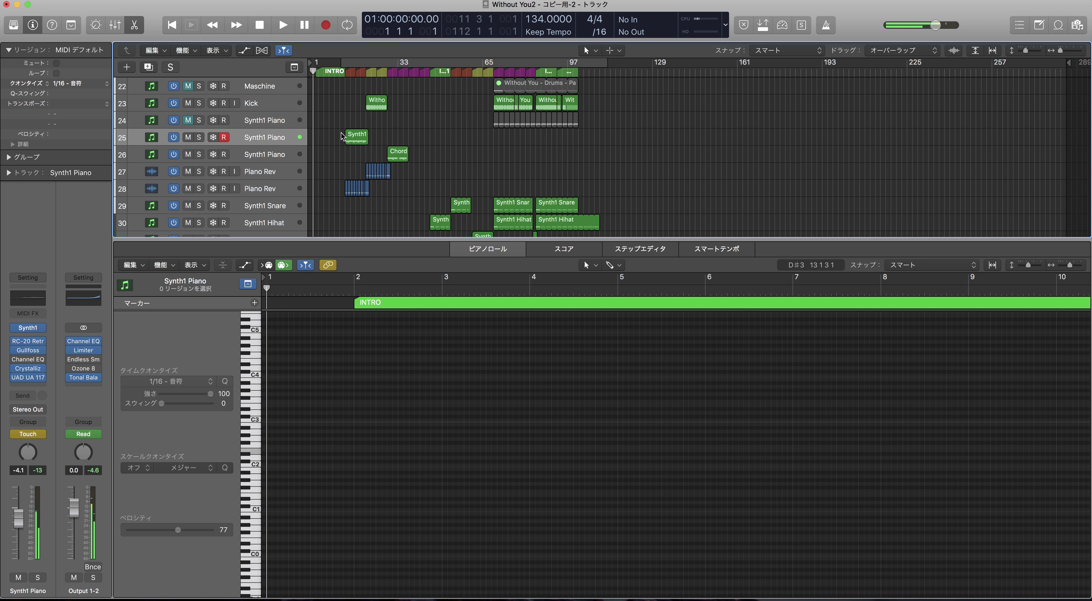
Step: Select Kick track 23 and examine its drum waveform from bar 21 to bar 26
scroll(337, 137, up, 3)
scroll(340, 164, down, 1)
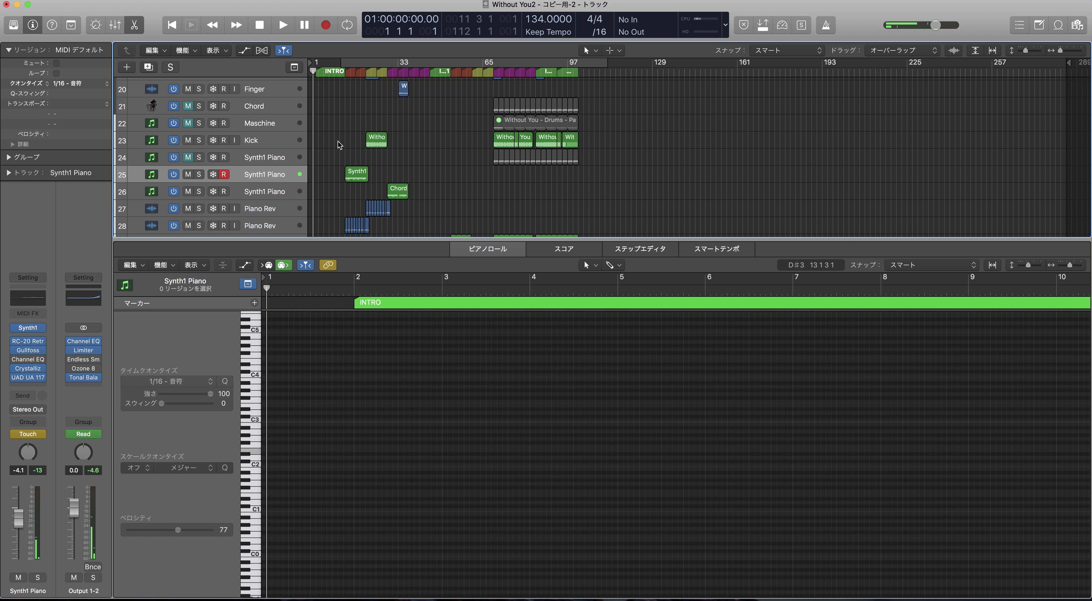
click(288, 141)
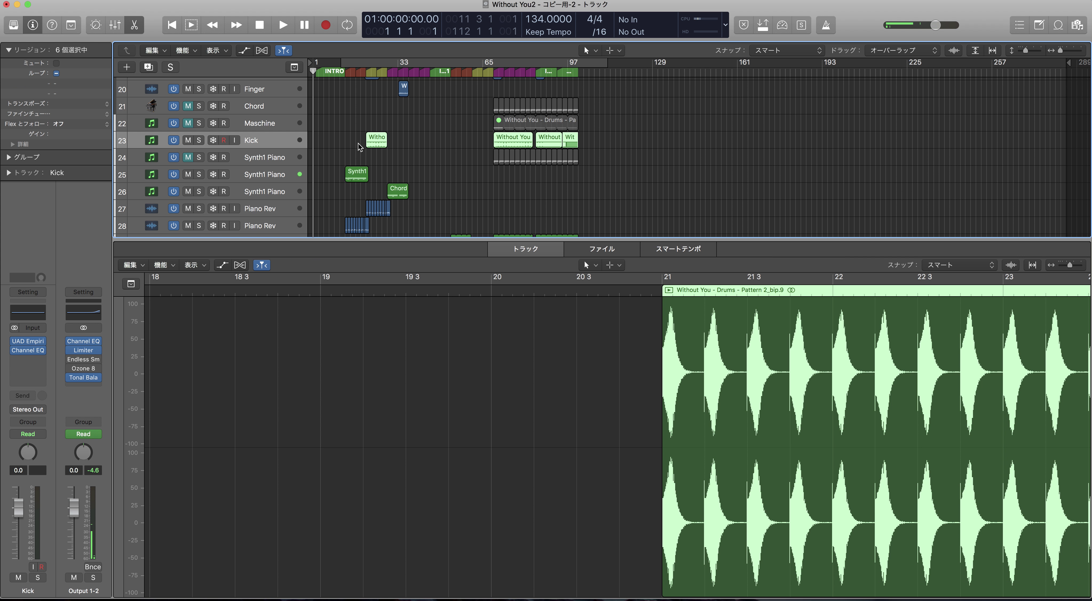
scroll(700, 349, right, 5)
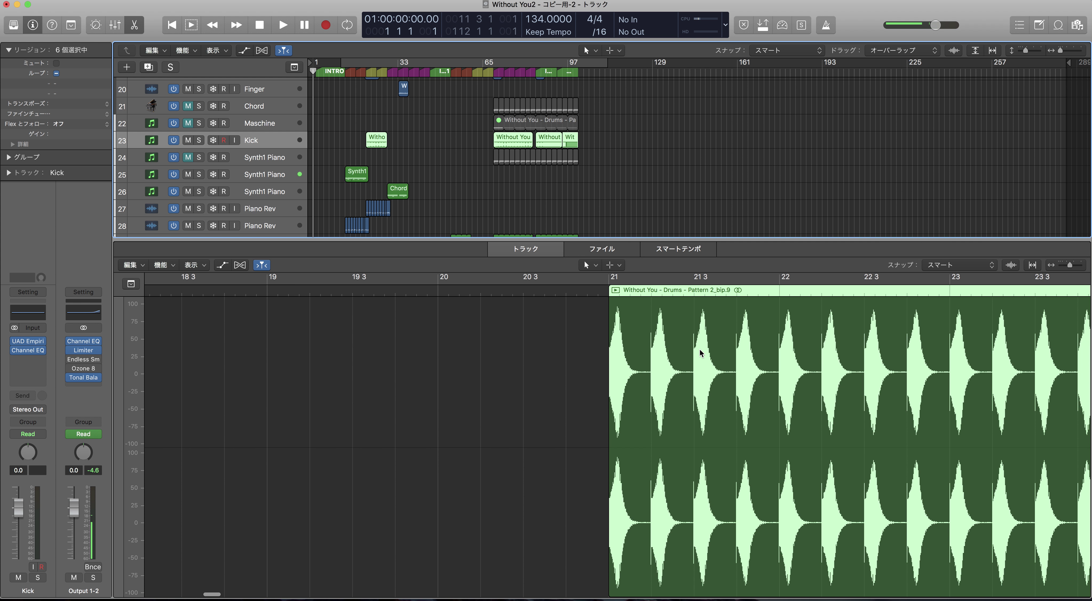
scroll(693, 350, right, 8)
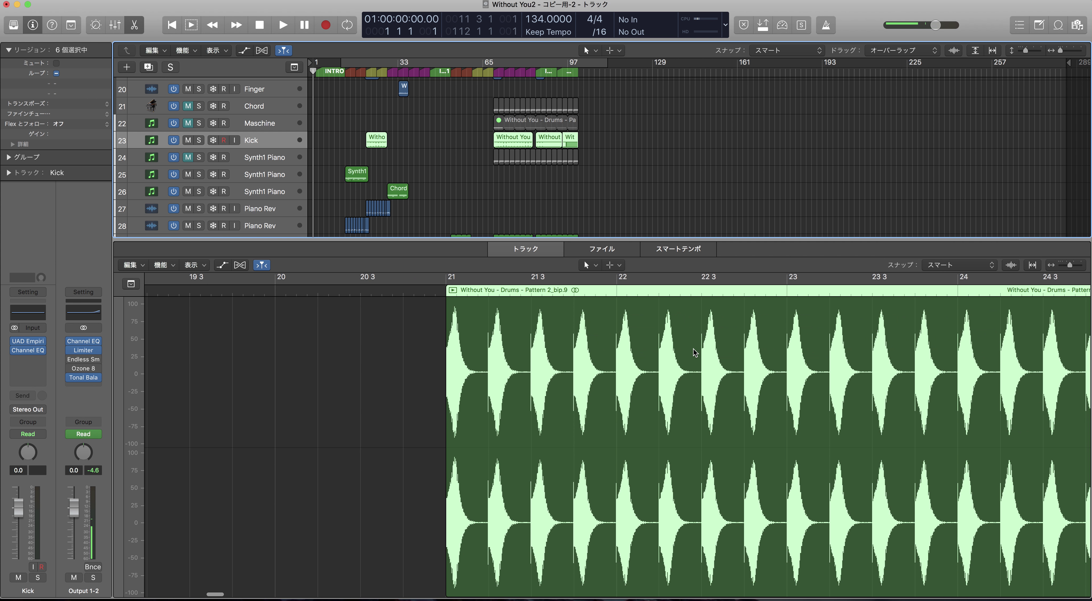
scroll(670, 352, right, 4)
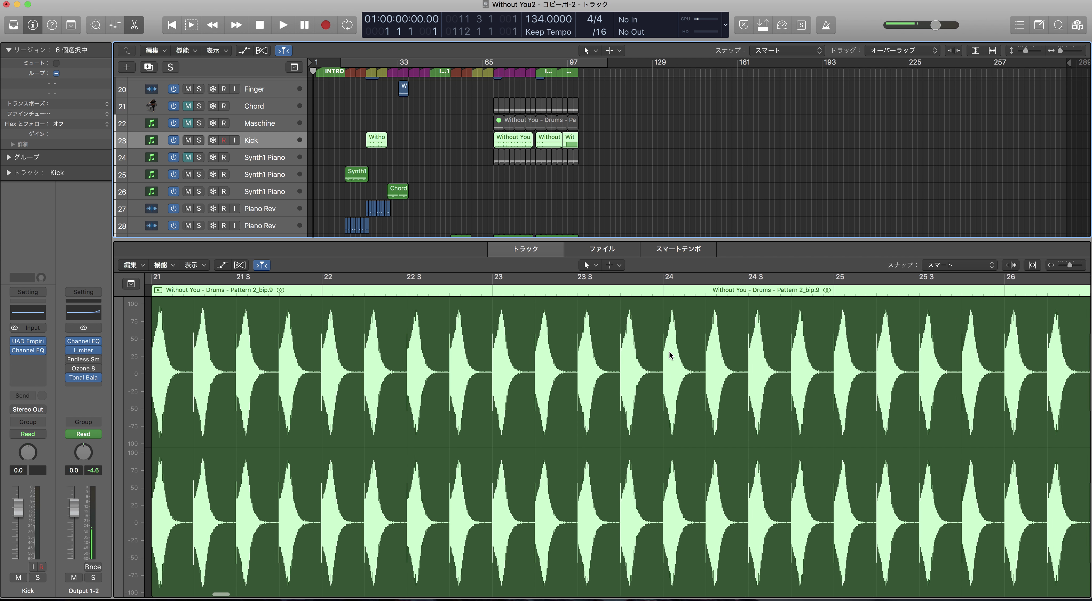
Step: Look over the neighbouring tracks and view the notes of Synth1 Snare track 29 and Synth1 Hihat track 30
scroll(407, 183, up, 4)
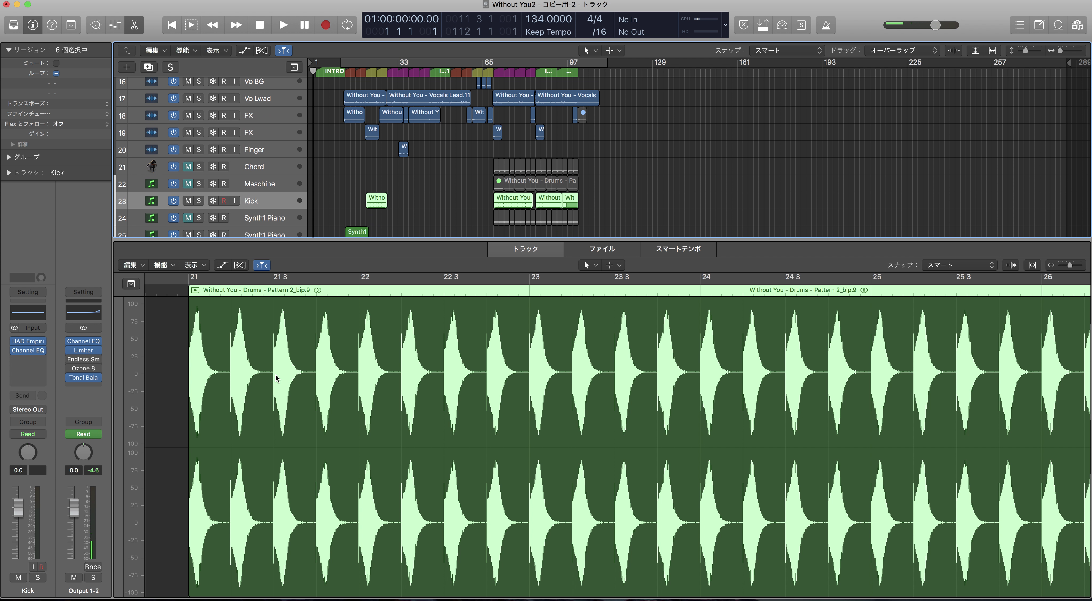
scroll(408, 183, down, 3)
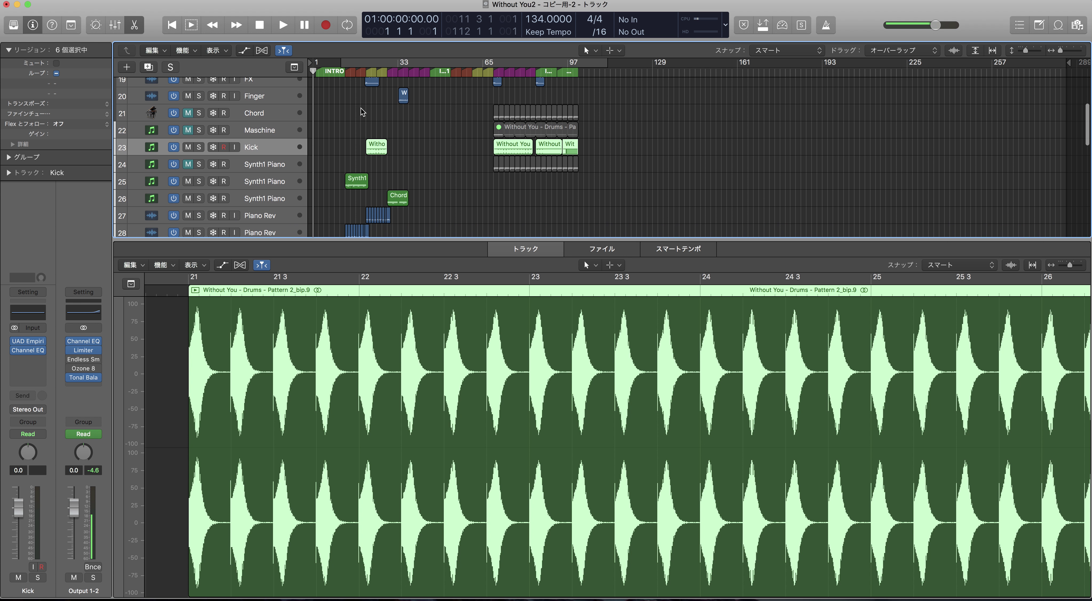
scroll(351, 154, down, 3)
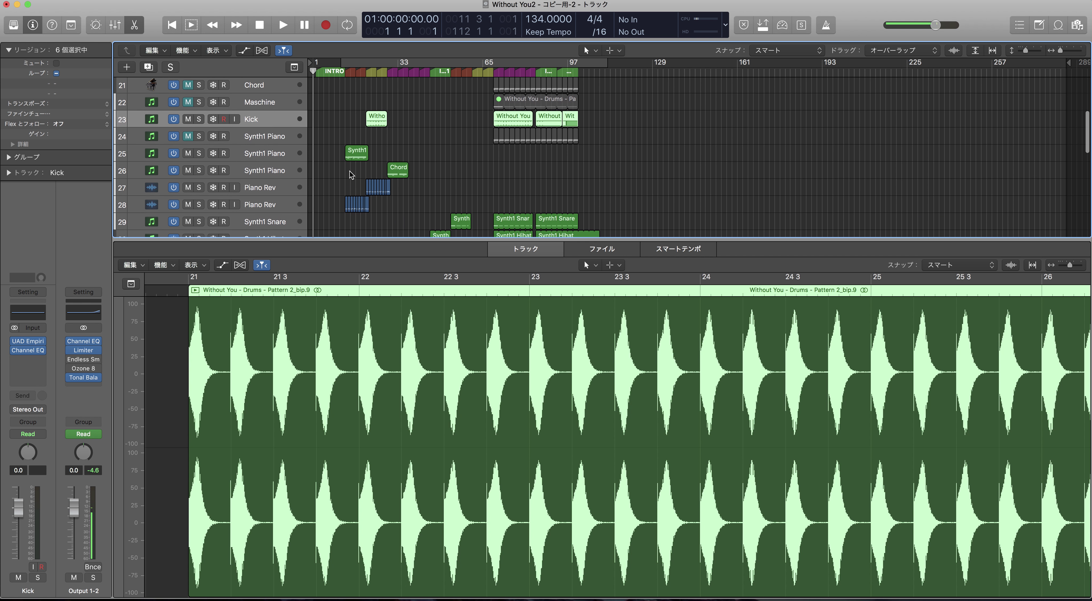
scroll(340, 166, down, 2)
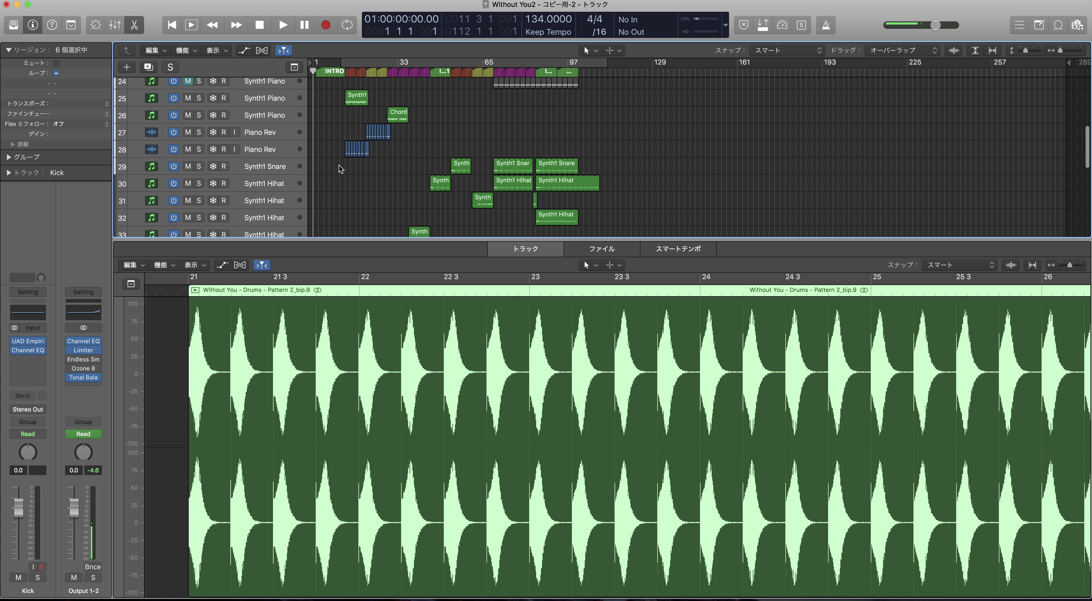
click(267, 167)
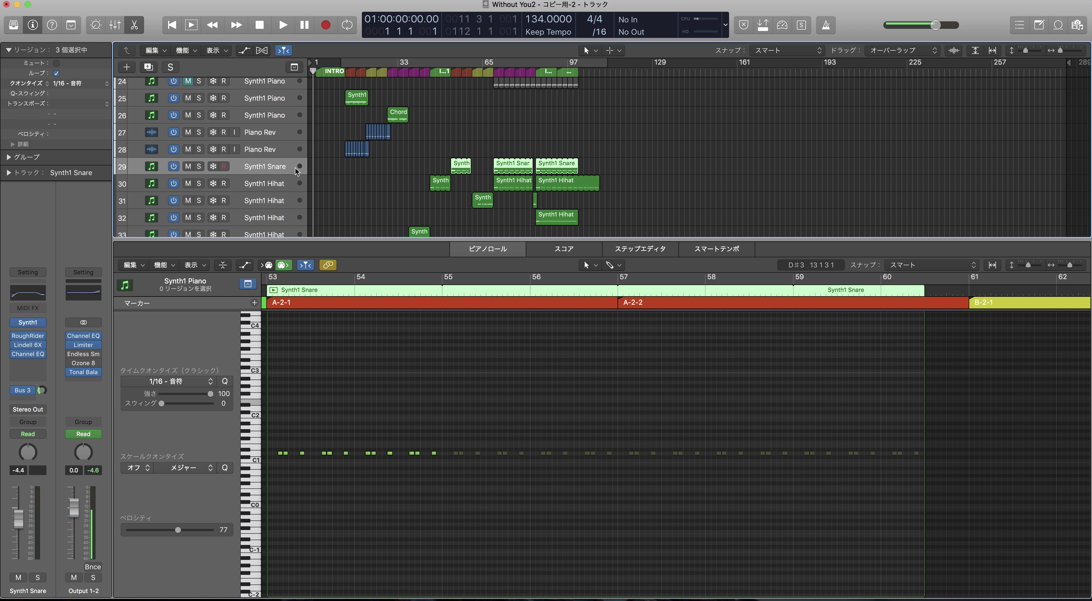
click(260, 183)
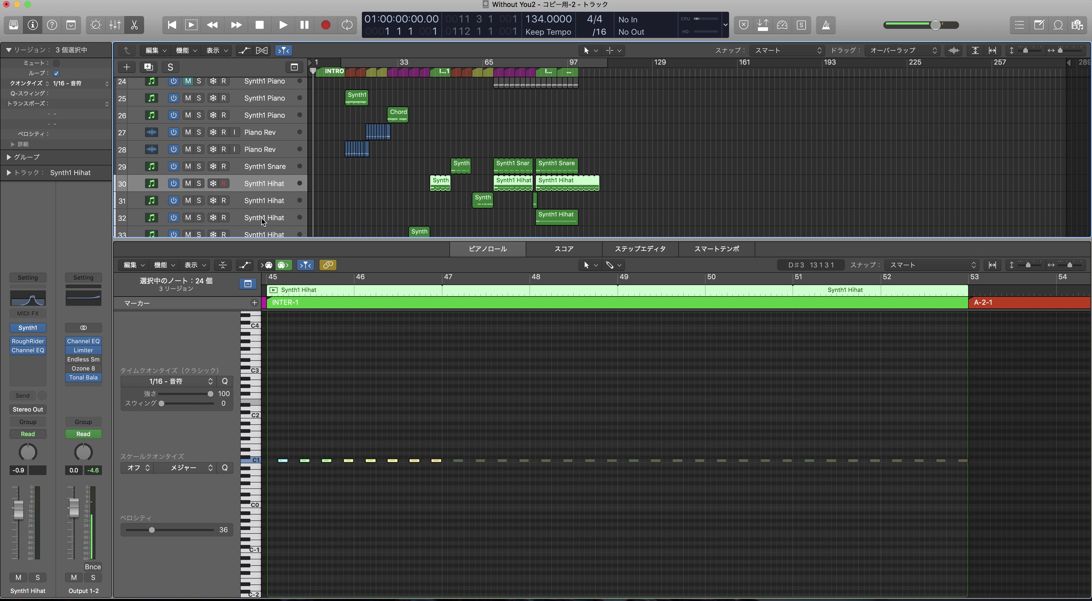
Step: Inspect the Synth1 instrument and RoughRider2 compressor settings on Synth1 Snare track 29, closing each plug-in window
click(261, 166)
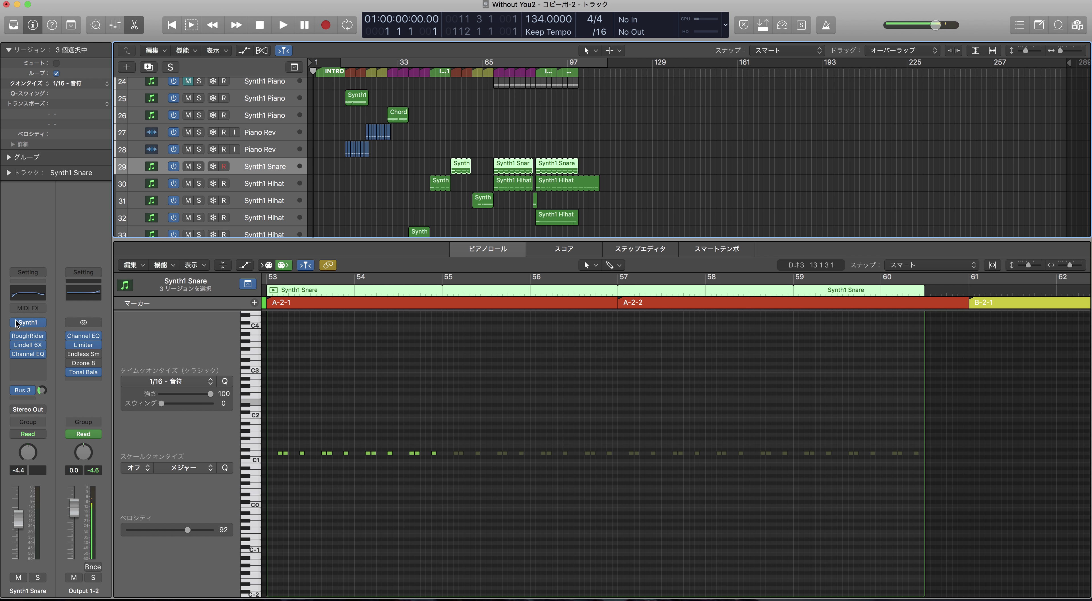
click(26, 323)
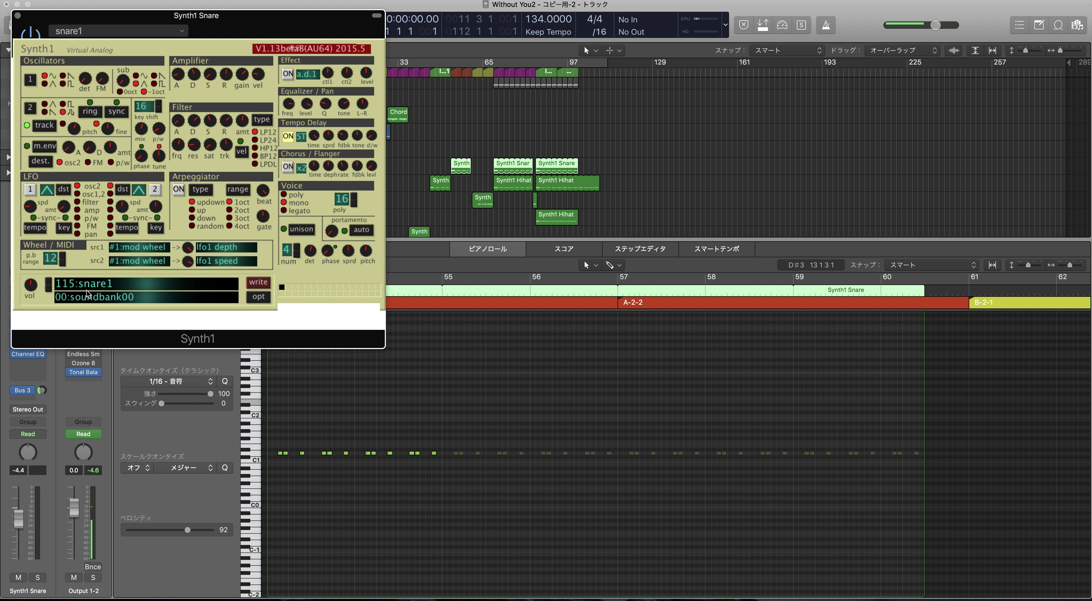
click(18, 15)
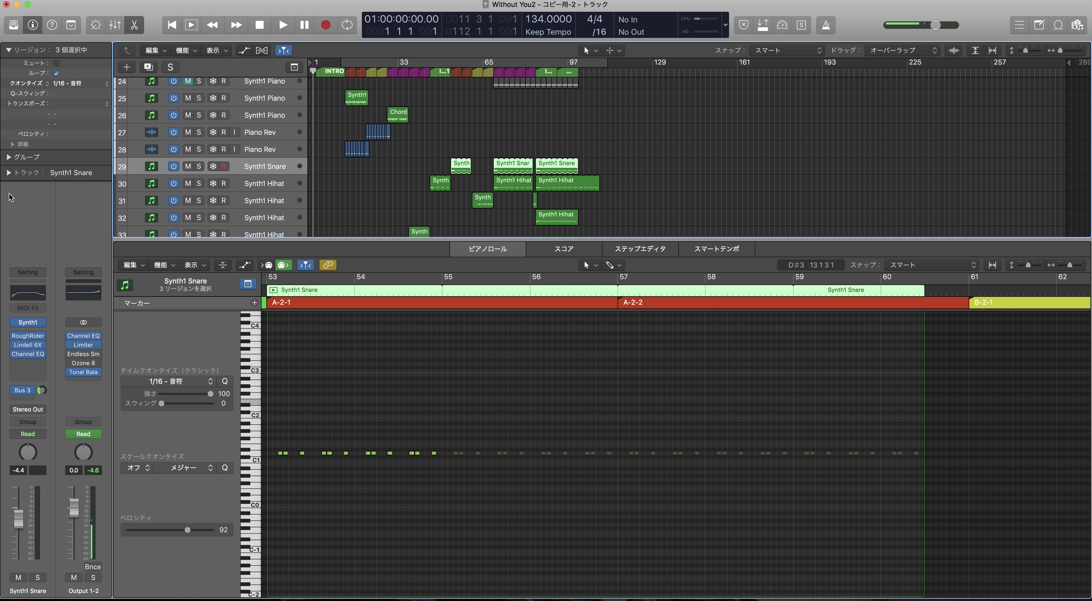
mouse_move(33, 337)
click(31, 338)
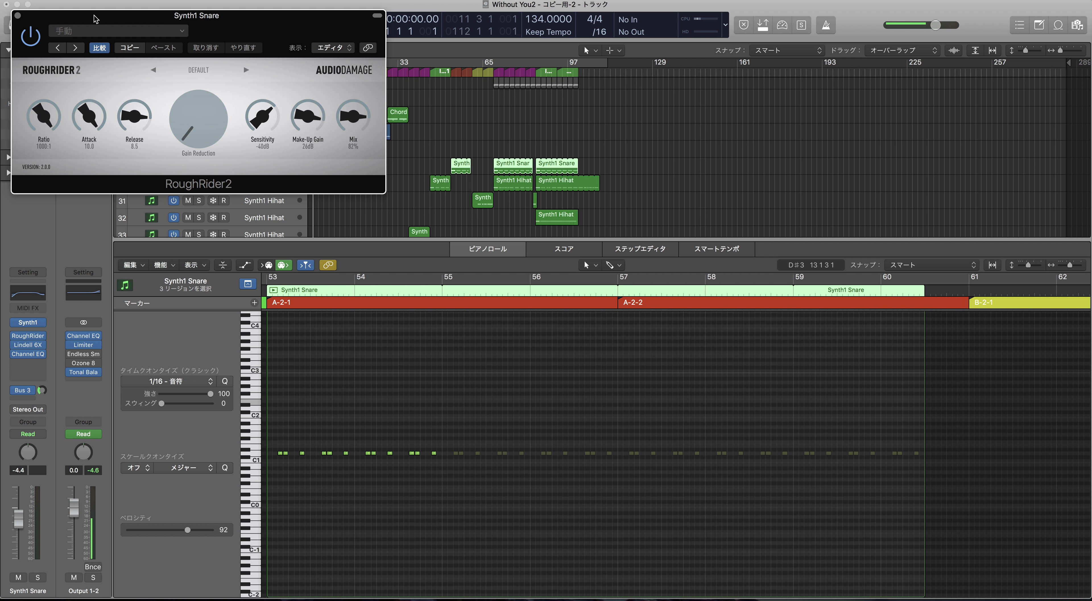
click(17, 17)
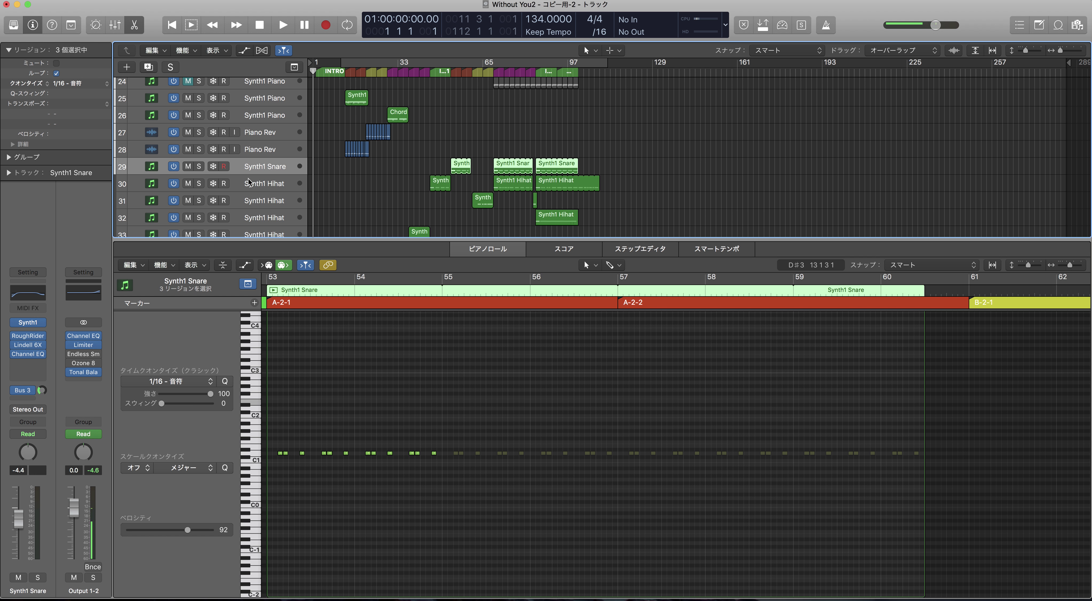
Step: Play the song from bar 53, where the first Synth1 Snare region on track 29 begins
mouse_move(29, 339)
click(450, 71)
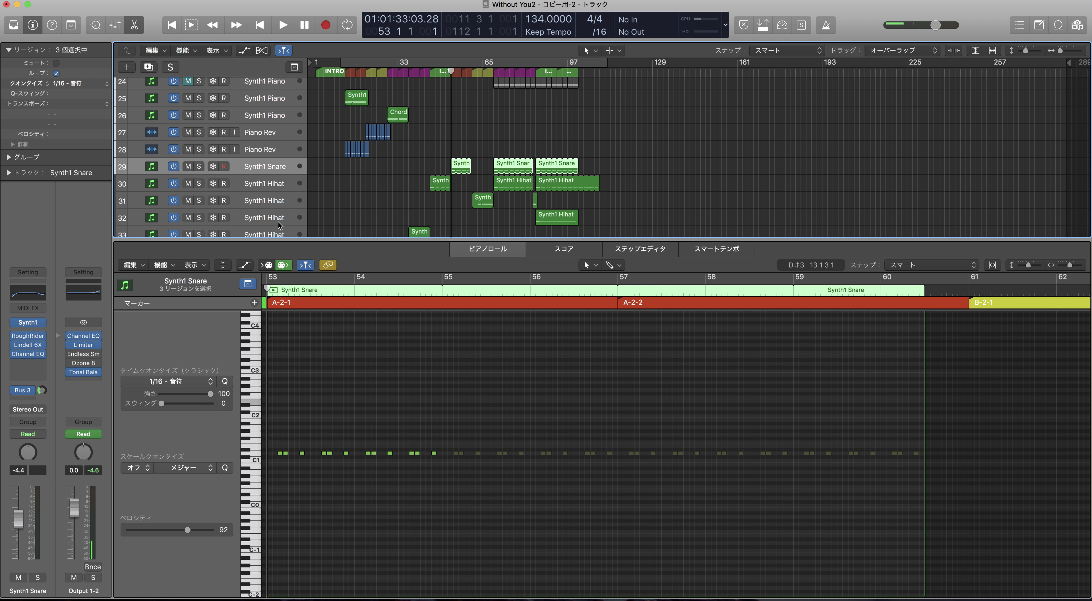
key(space)
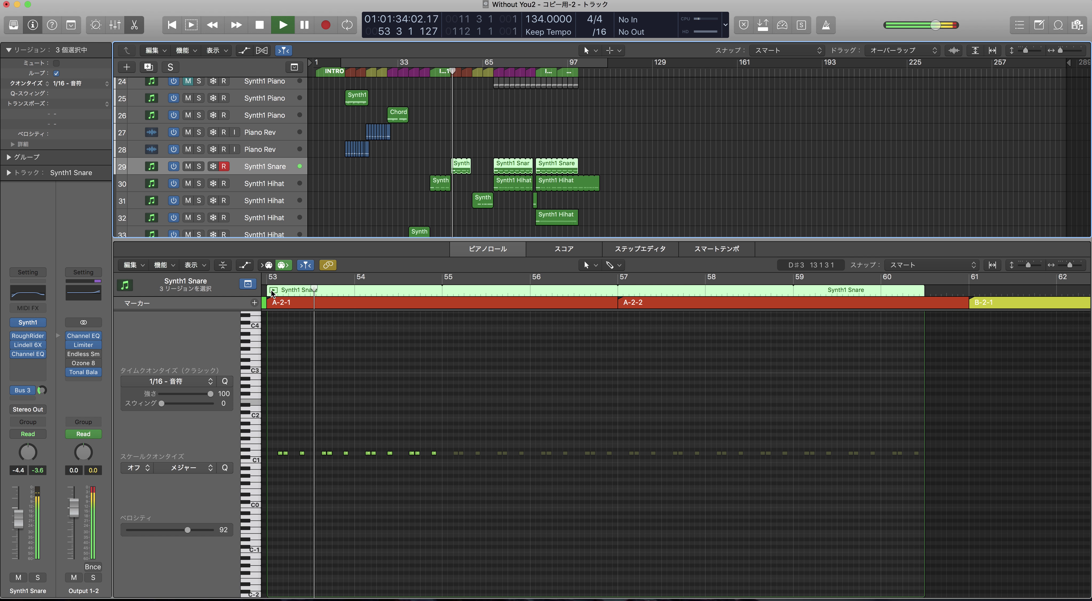
Step: Loop the Synth1 Snare region on track 29 from bar 53 to bar 55, comparing the sound with its insert effects bypassed and active
click(273, 291)
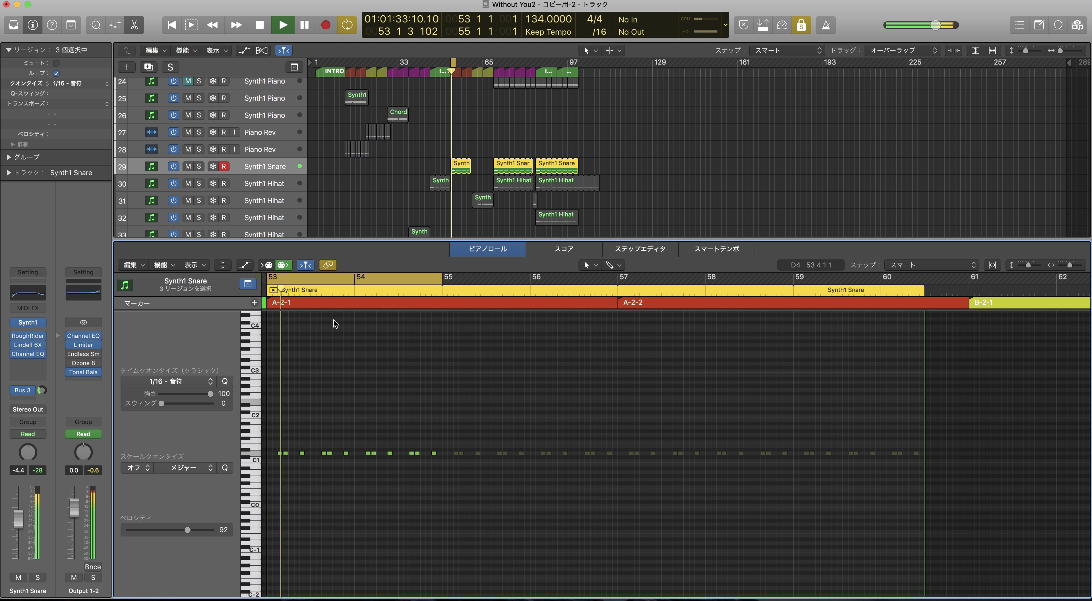
click(15, 338)
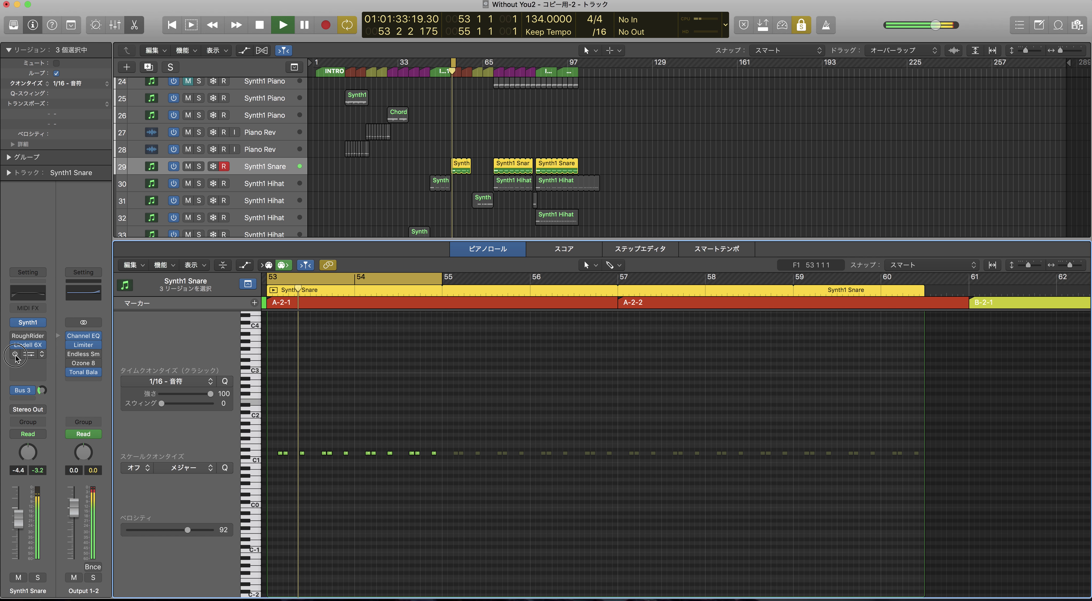
click(15, 336)
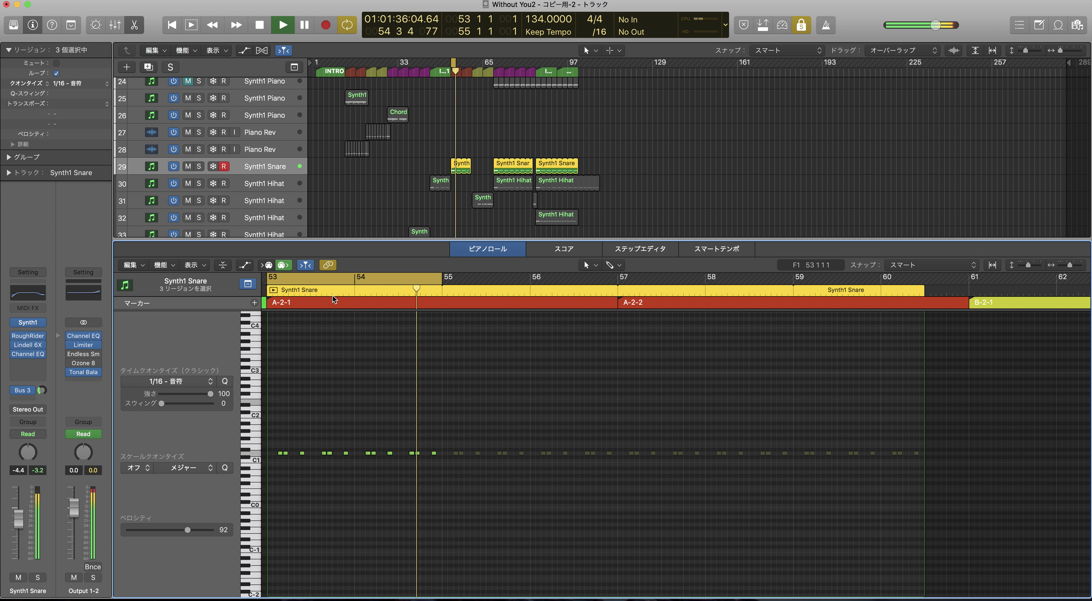
click(274, 290)
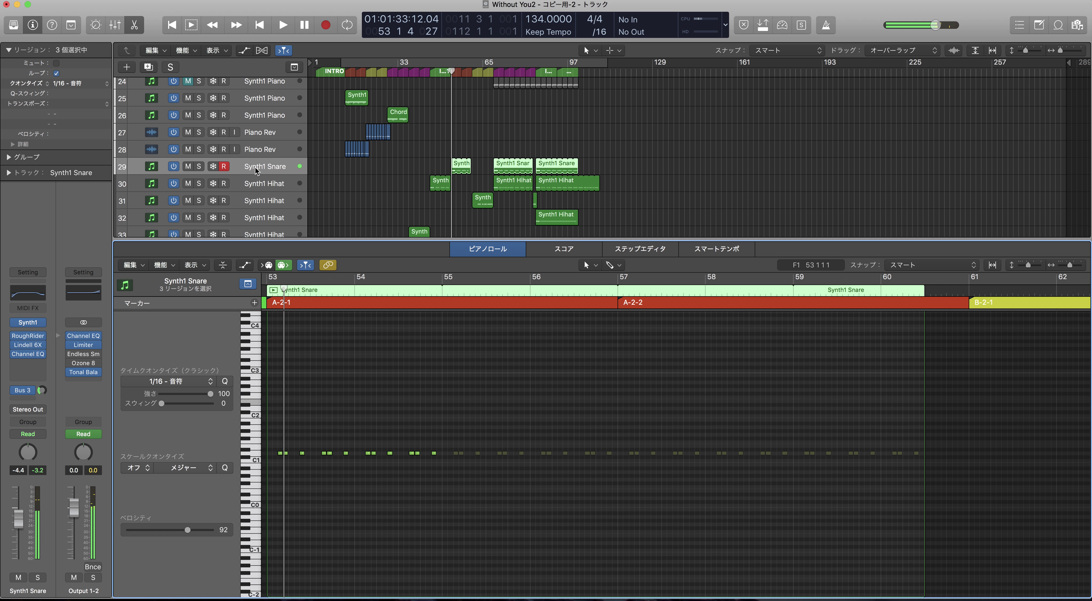
Step: Loop Synth1 Hihat track 30 from bar 45 to bar 47, check its insert effects and Synth1 snare1 settings, and stop playback
click(275, 184)
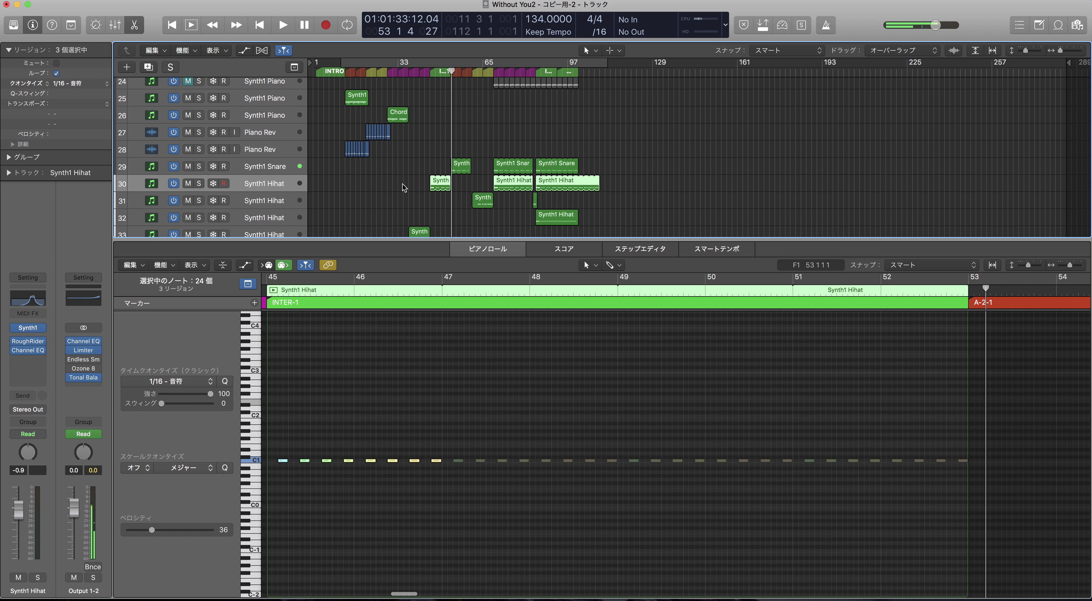
click(273, 291)
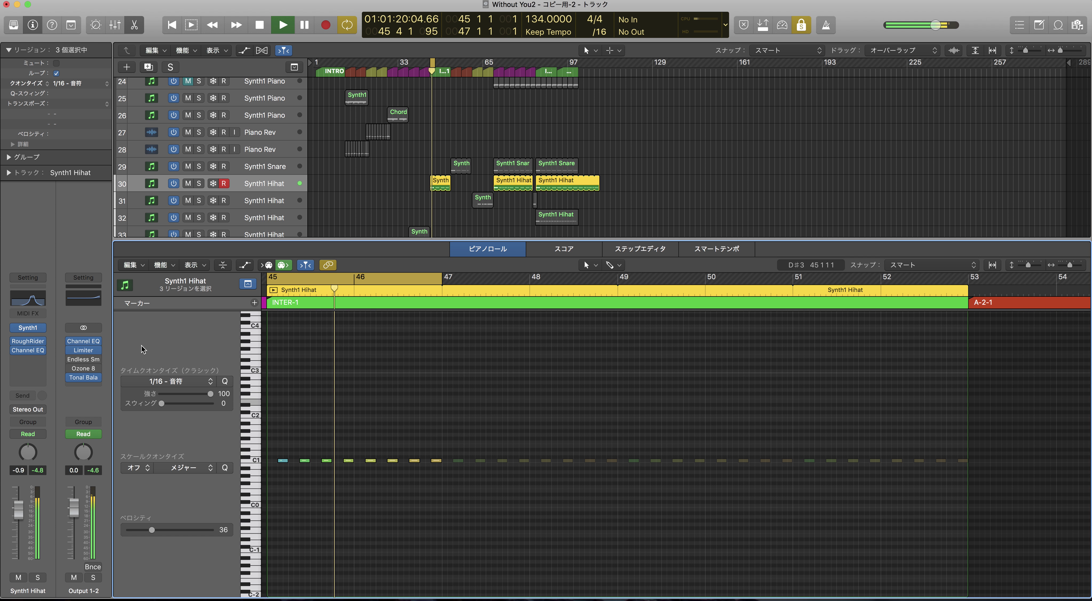
click(15, 342)
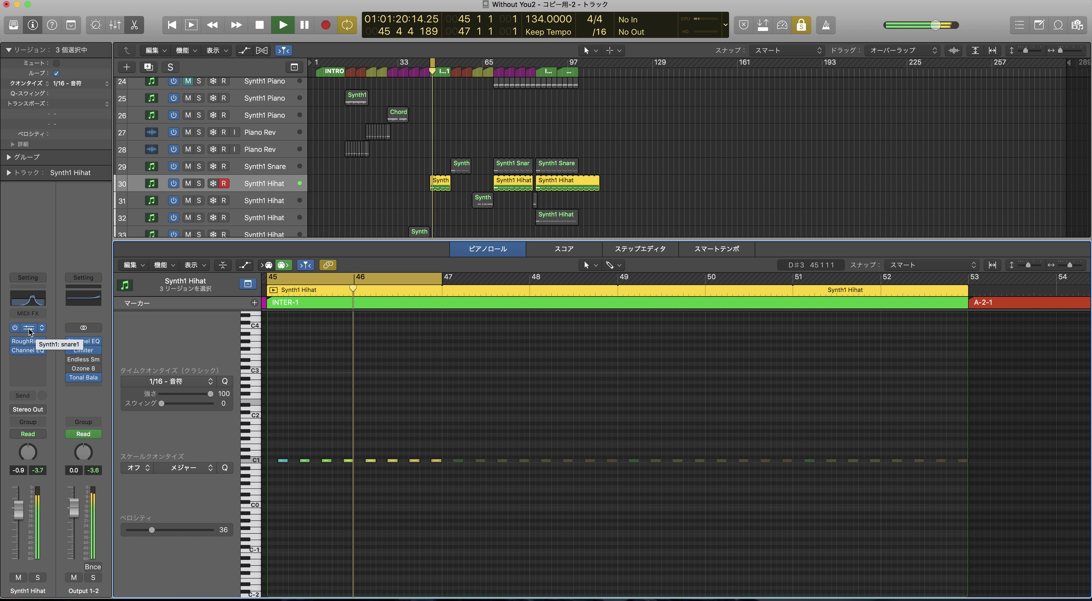
click(29, 329)
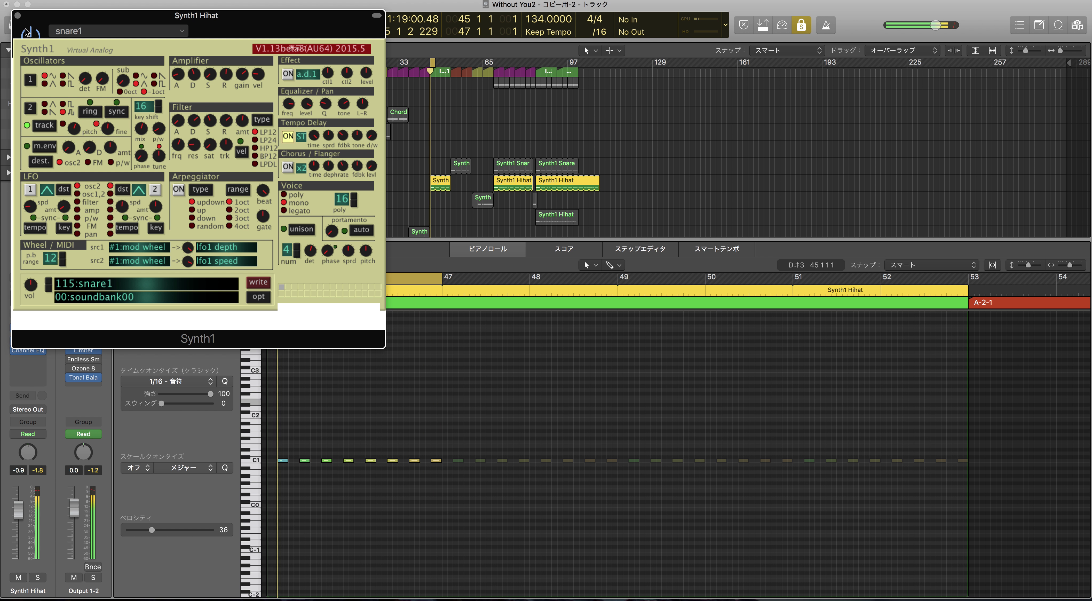
click(18, 16)
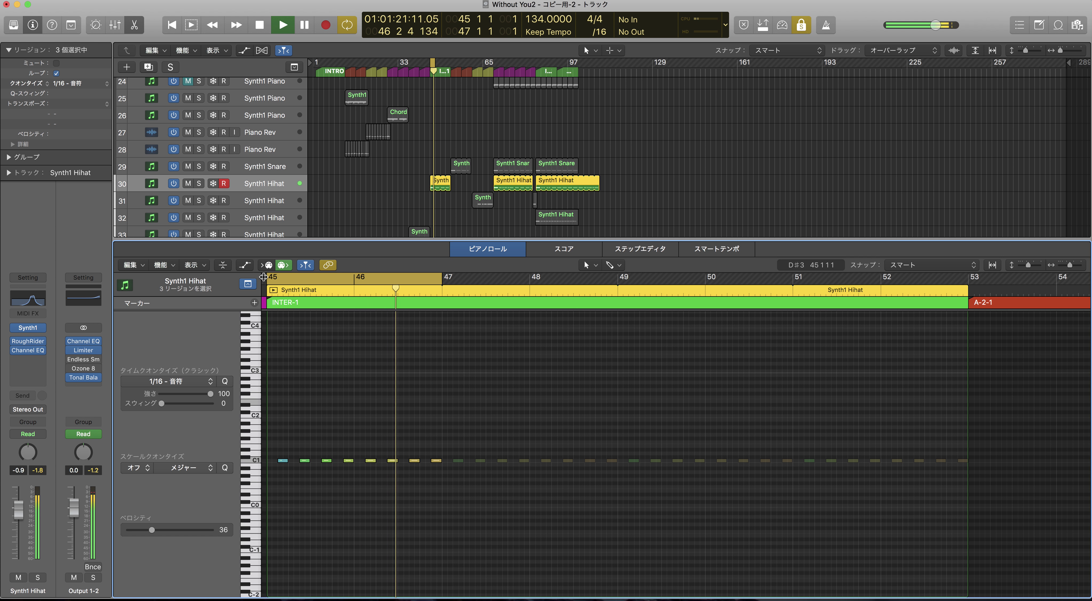
key(space)
Step: View the piano roll notes of Synth1 Hihat tracks 31, 32 and 33 one after another
scroll(383, 210, down, 1)
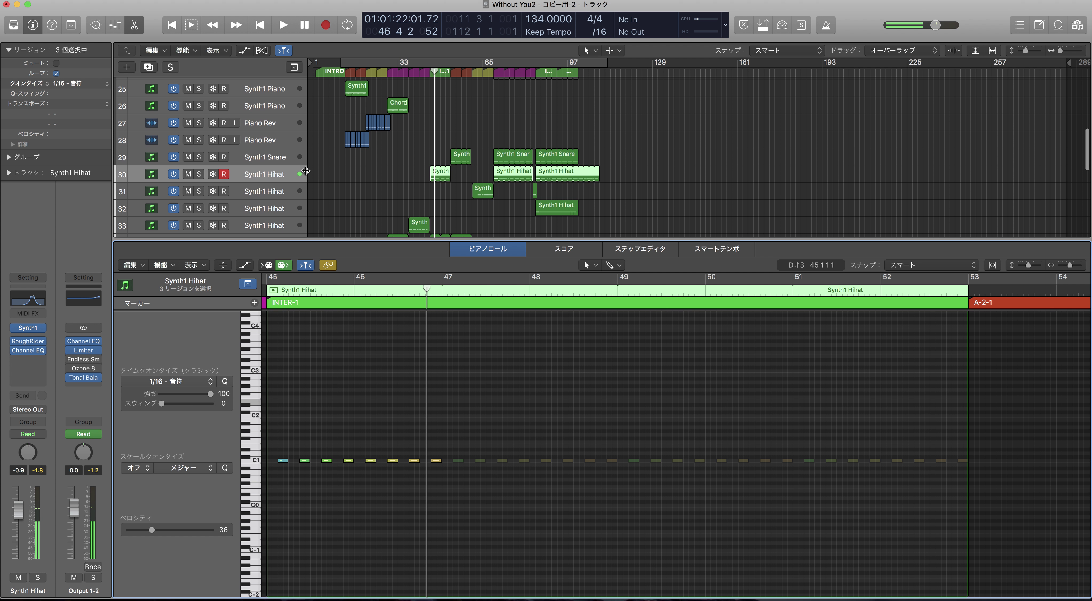
click(271, 193)
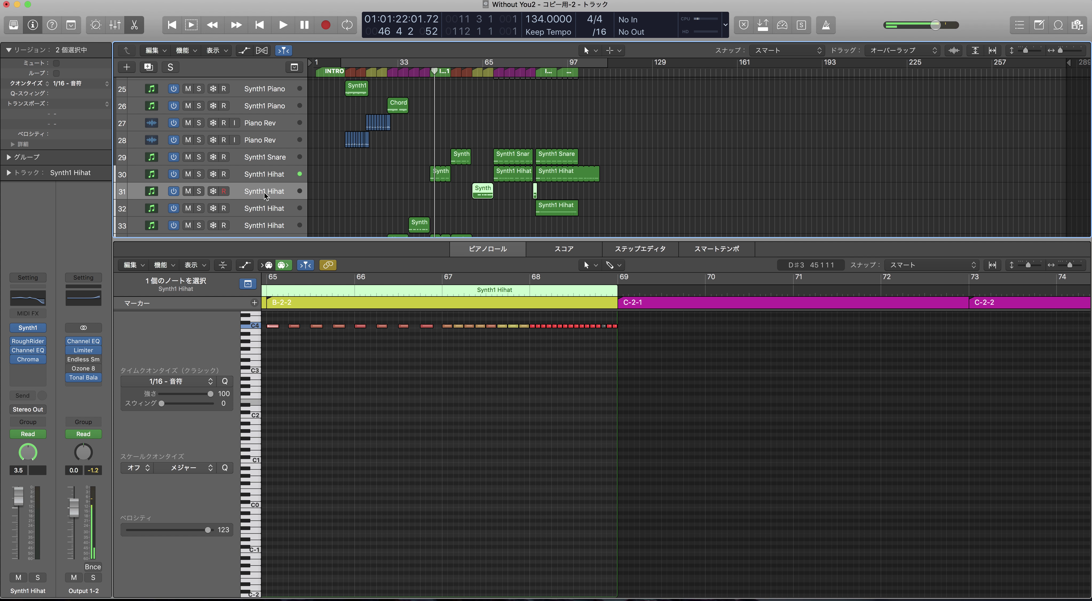
click(260, 210)
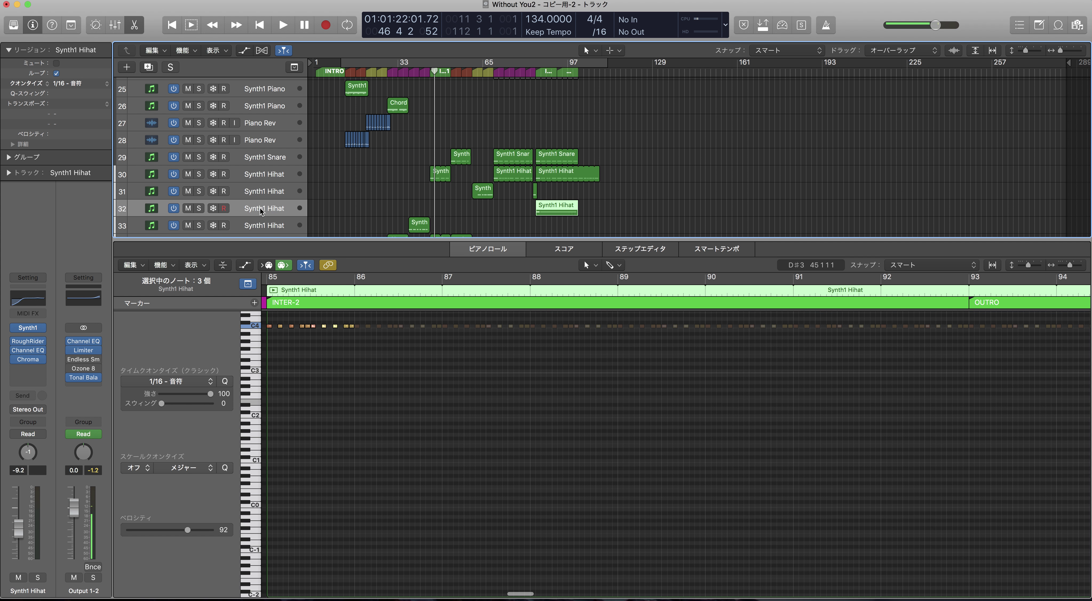
scroll(258, 196, down, 1)
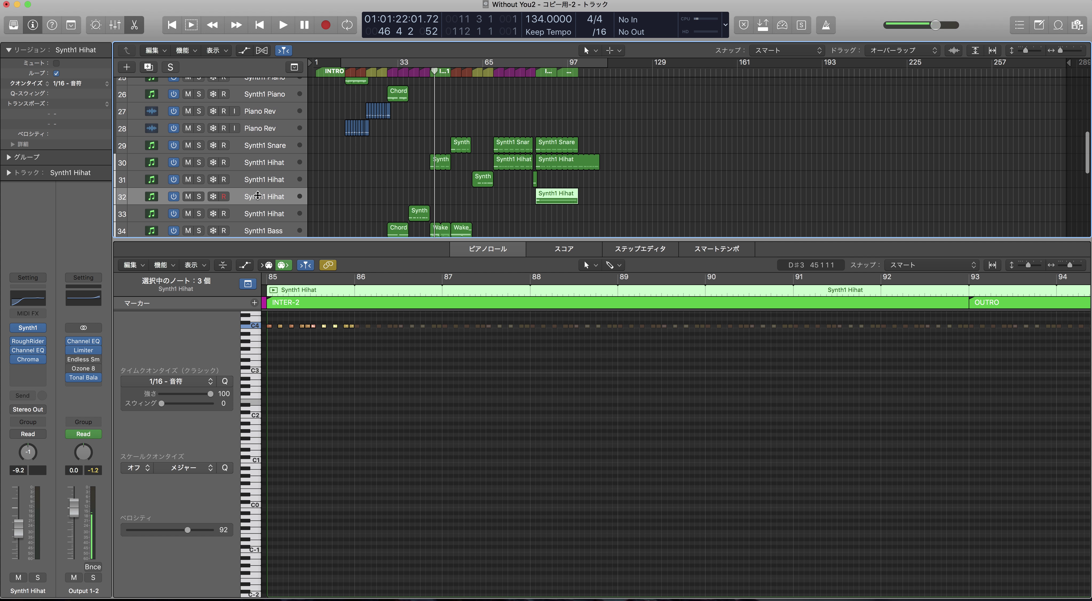
scroll(259, 196, down, 1)
click(258, 195)
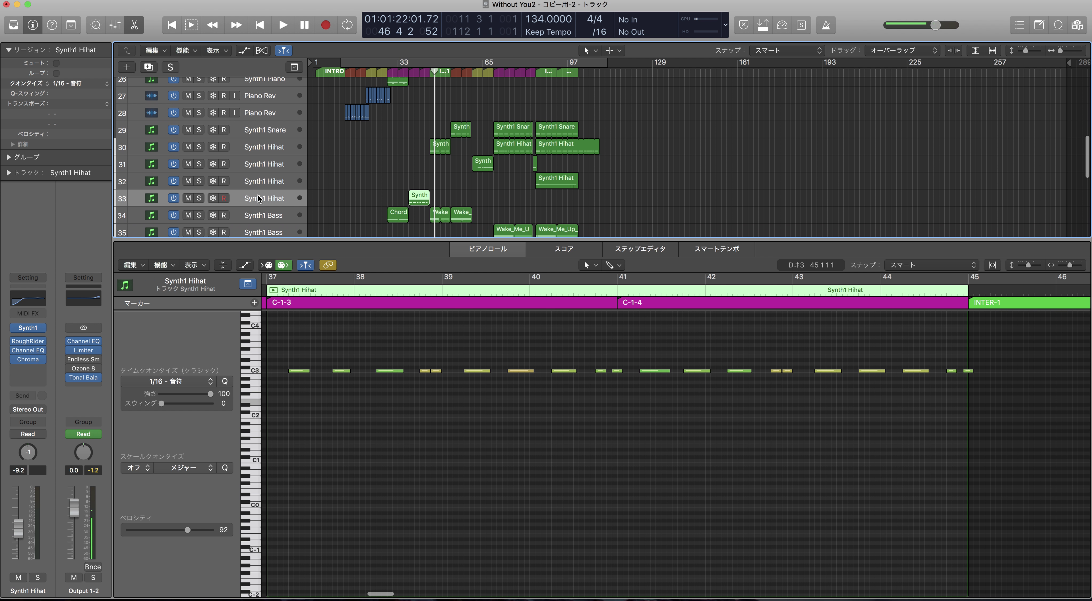
scroll(261, 204, down, 1)
Step: Select Synth1 Bass track 34 and play its Wake_Me_Up region in a loop from bar 45 to bar 49
click(261, 204)
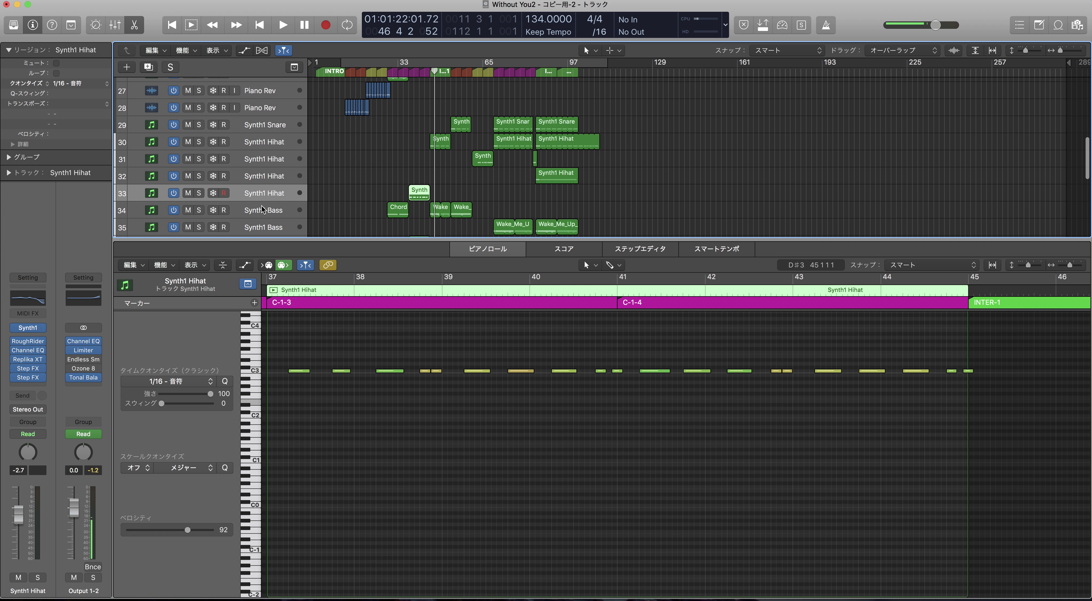
scroll(262, 212, down, 1)
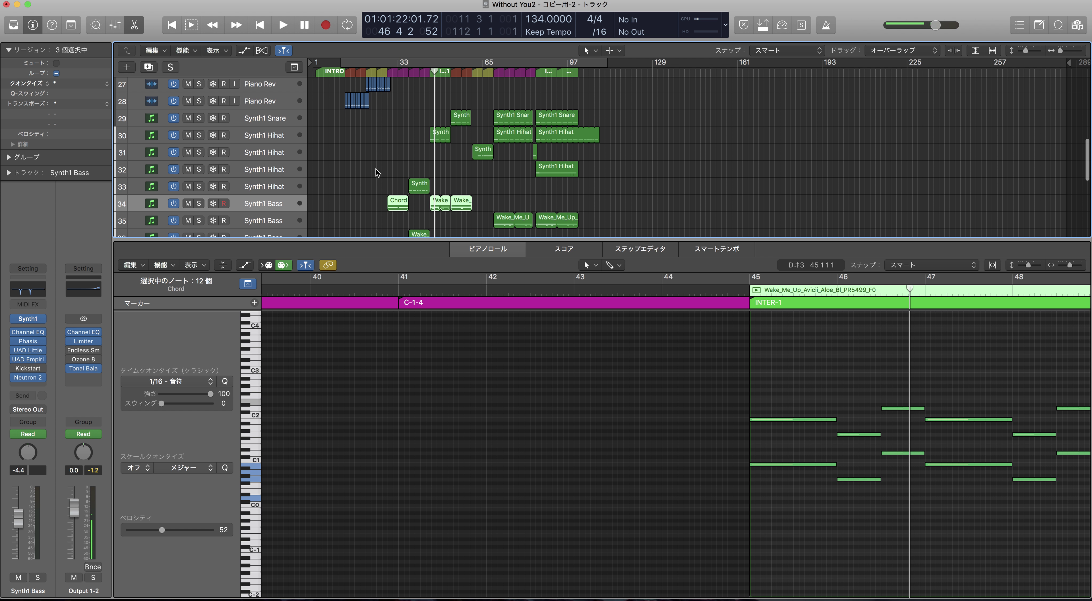
mouse_move(32, 335)
drag(30, 343, 40, 369)
mouse_move(46, 368)
click(757, 292)
key(cmd+u)
key(space)
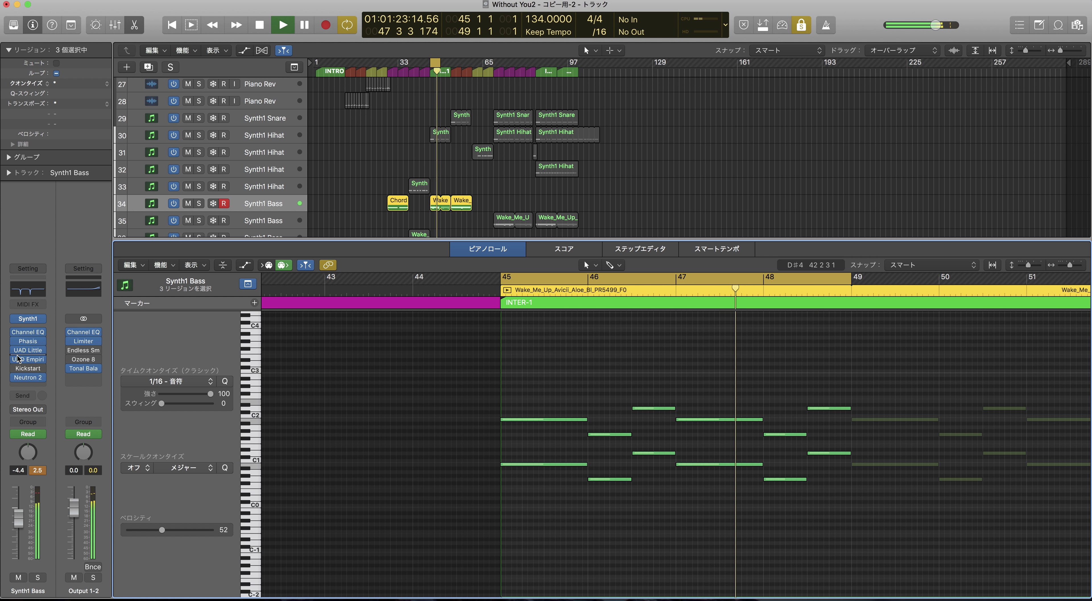
Step: Compare Synth1 Bass track 34 with its insert effects bypassed and re-enabled, stop playback and turn off the loop
mouse_move(14, 360)
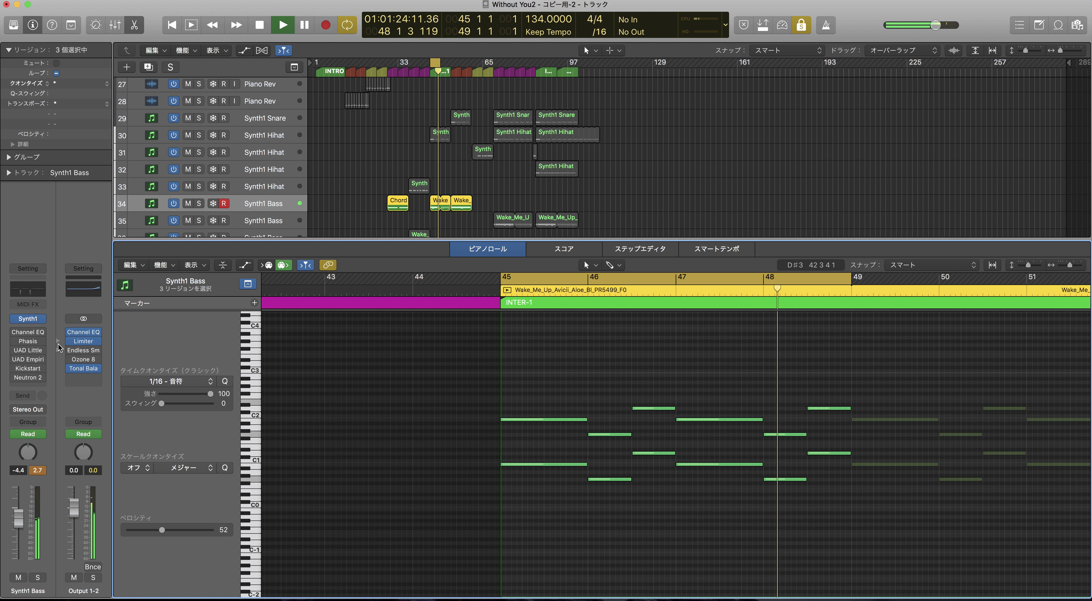
mouse_move(15, 335)
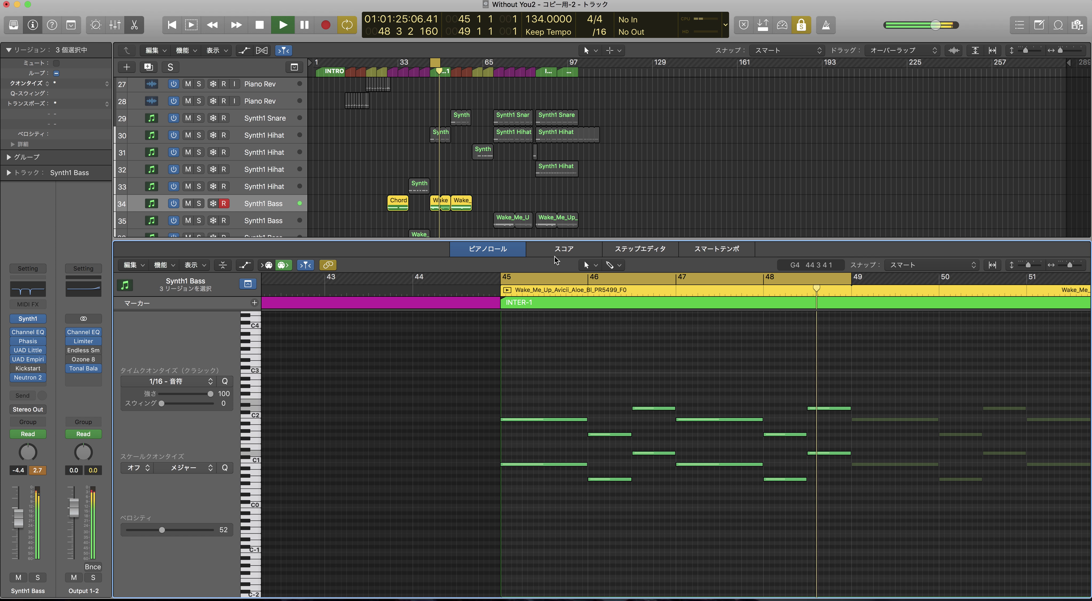
key(space)
key(c)
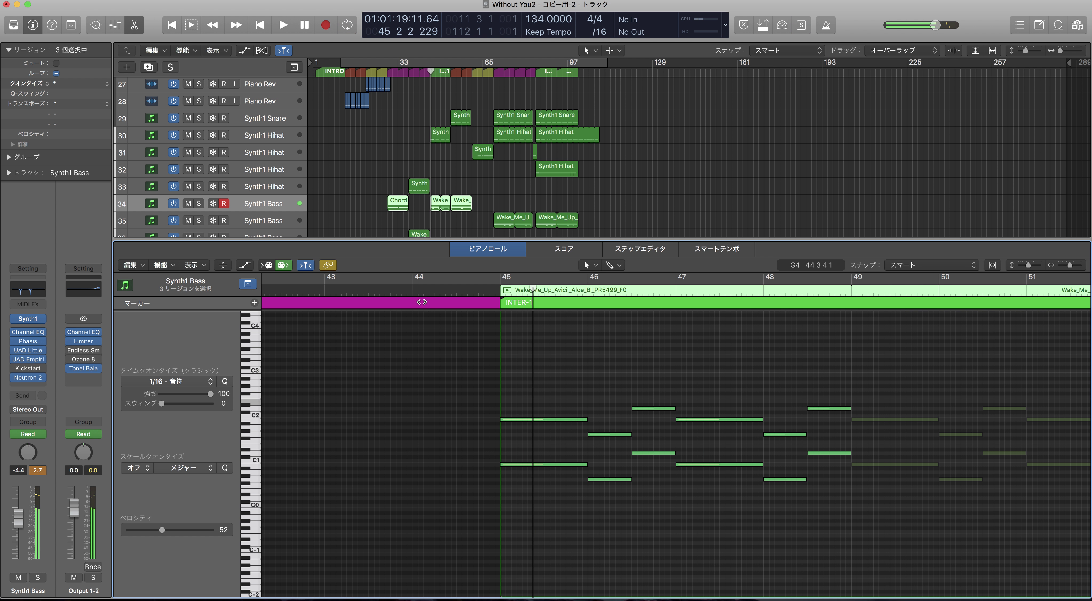
Step: View the bass notes of track 34 from bar 48 to bar 57 and those of Synth1 Bass track 35
scroll(777, 353, right, 10)
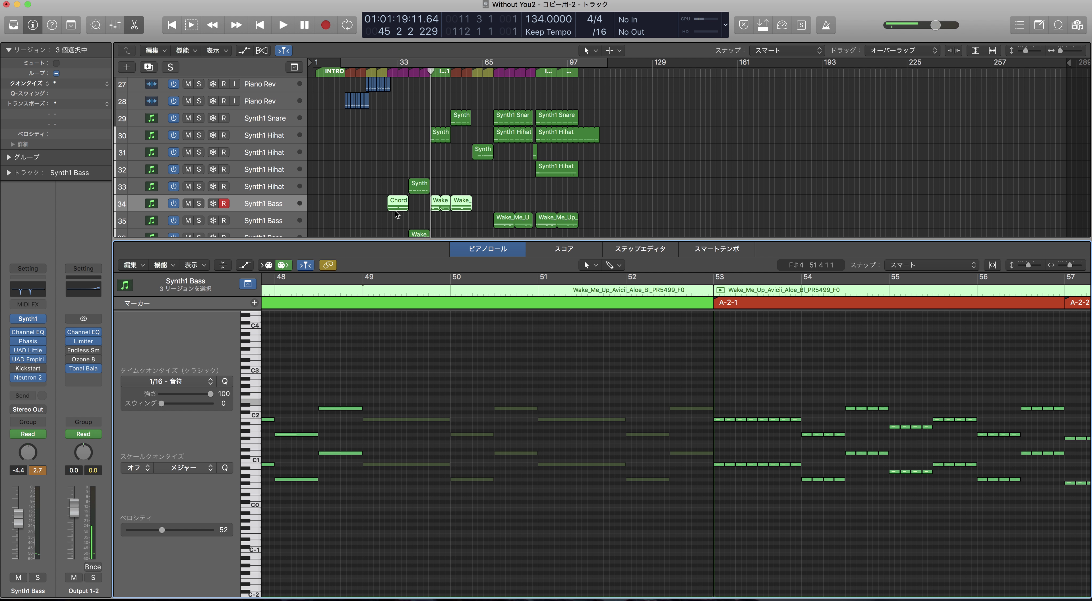
click(269, 219)
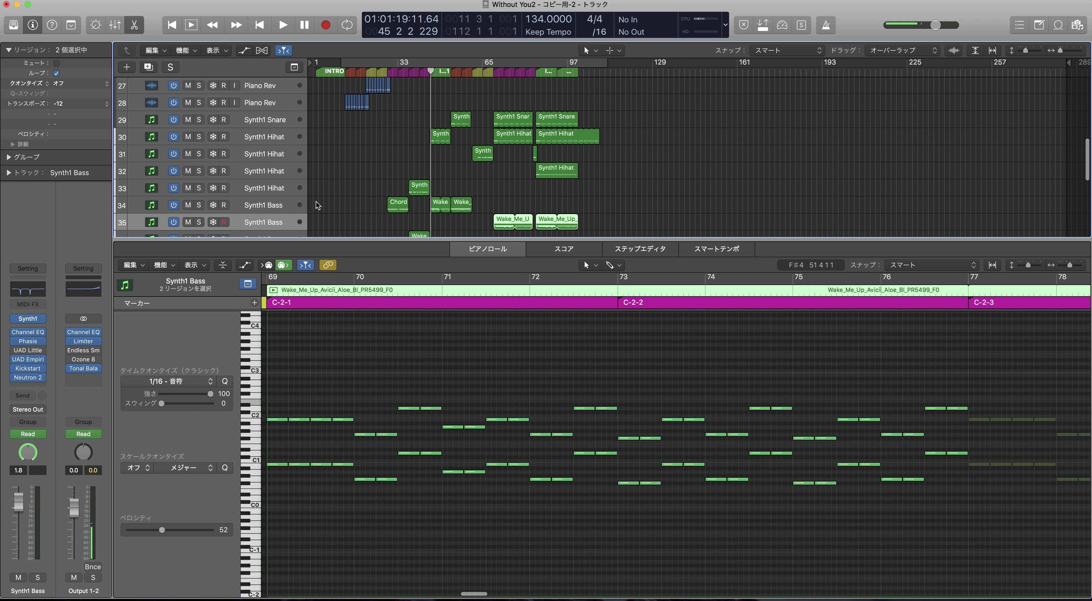
scroll(322, 199, down, 2)
scroll(346, 196, down, 1)
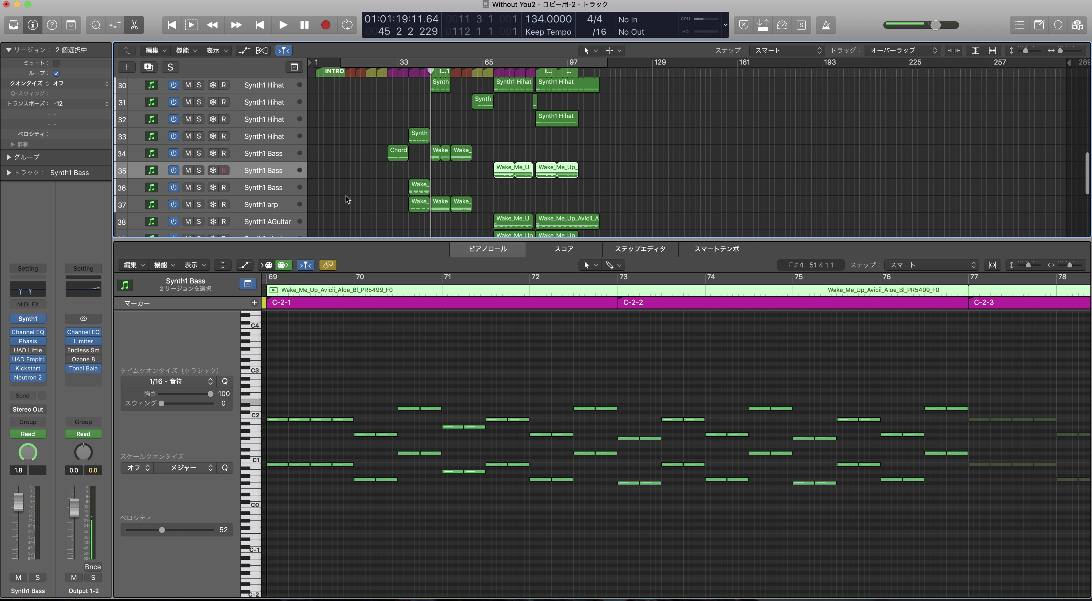
Step: Select Synth1 Bass track 36 and examine its stacked-octave notes from bar 37 to bar 45
click(248, 189)
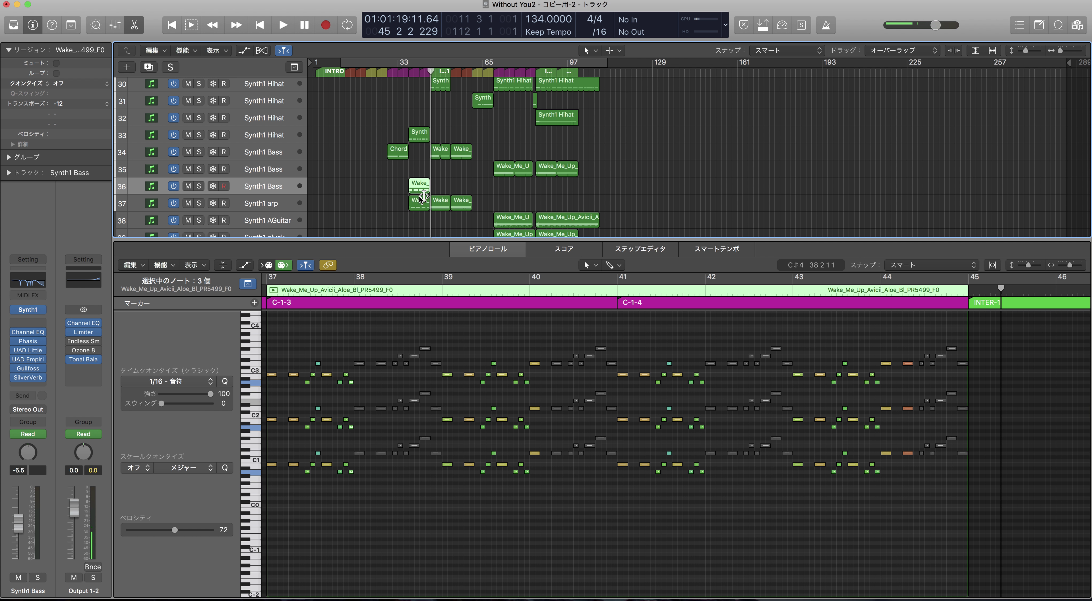
scroll(402, 200, down, 2)
scroll(402, 200, down, 1)
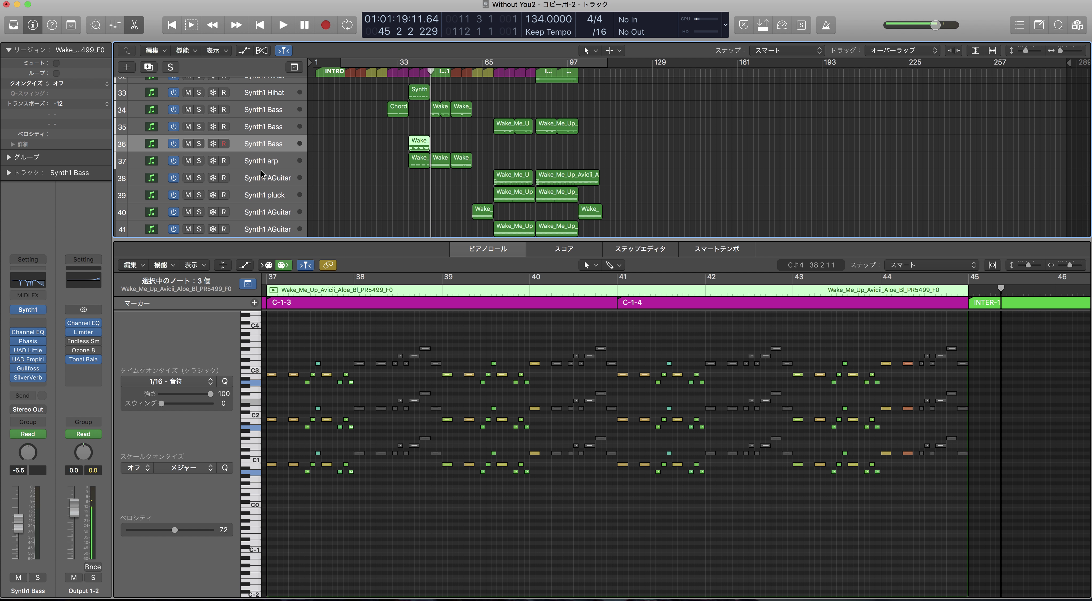
scroll(471, 436, right, 1)
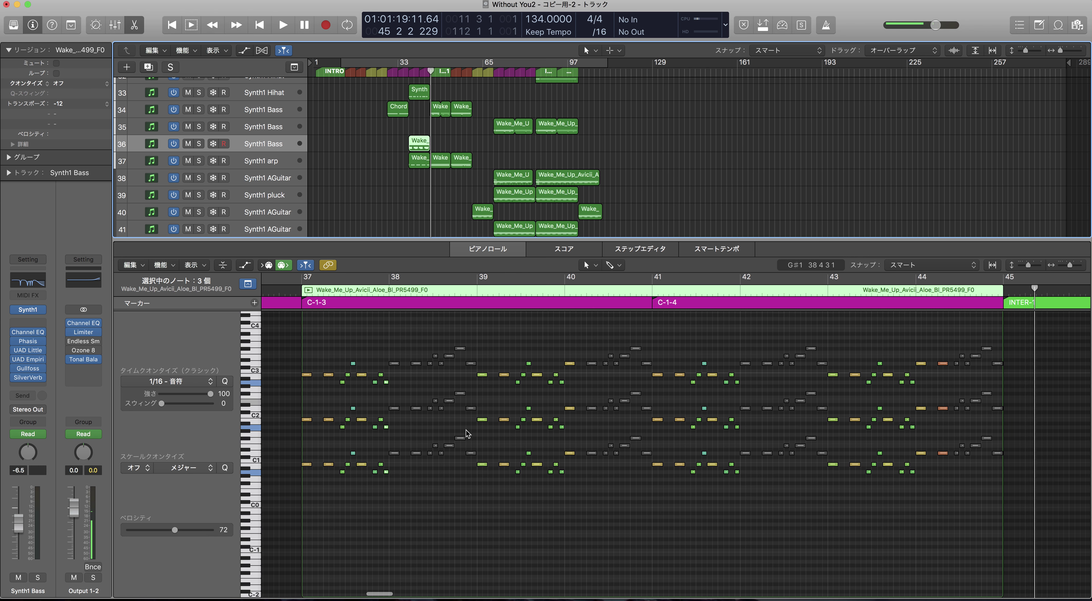
scroll(374, 350, left, 2)
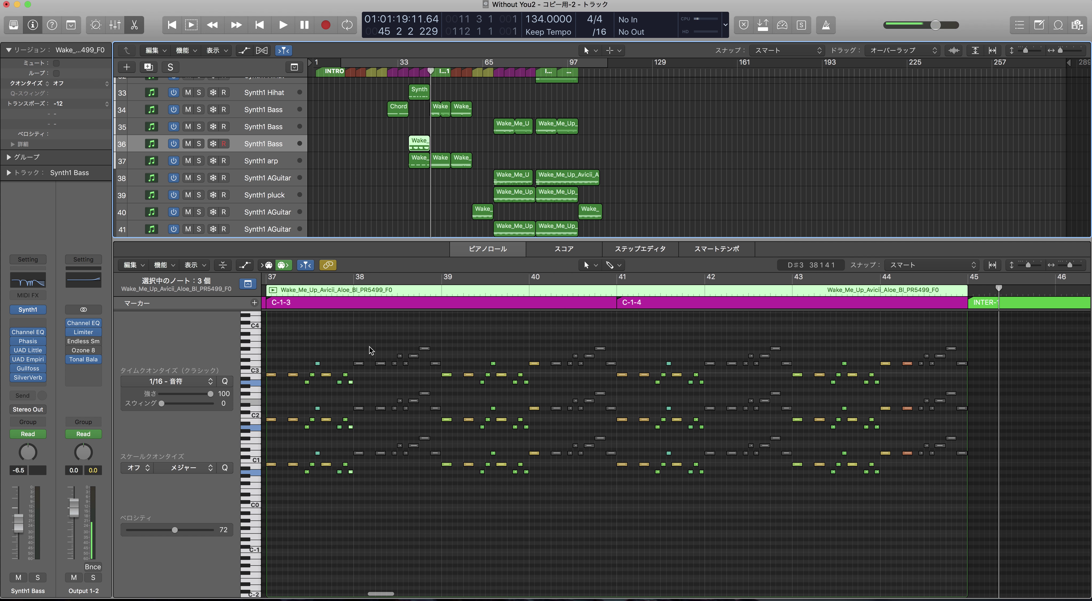
Step: Look over the arrangement's track list between Finger track 20 and Synth1 pluck track 39
scroll(382, 162, up, 10)
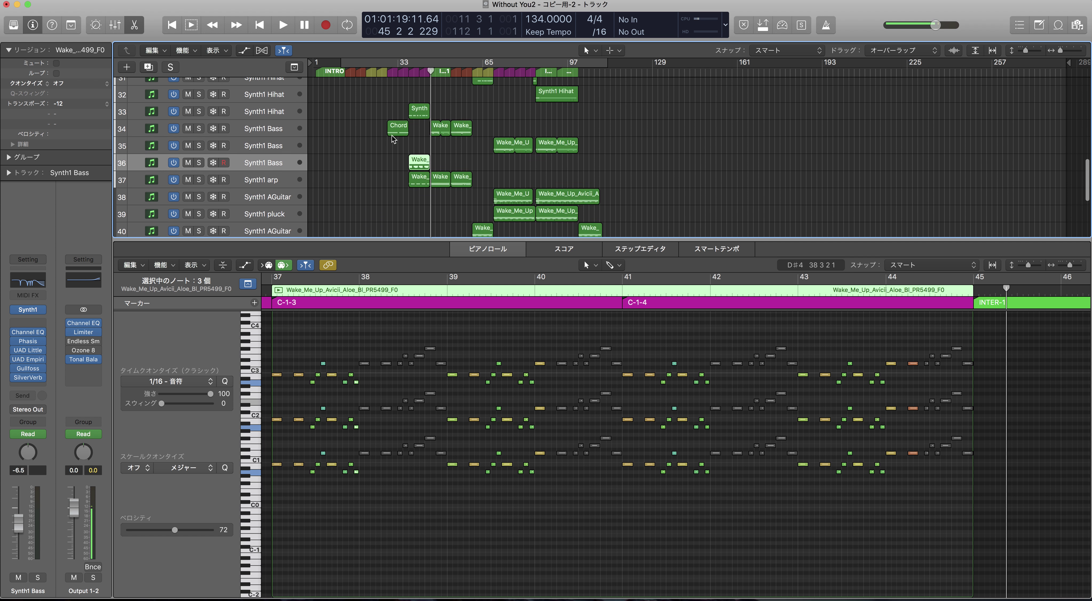
scroll(366, 174, down, 3)
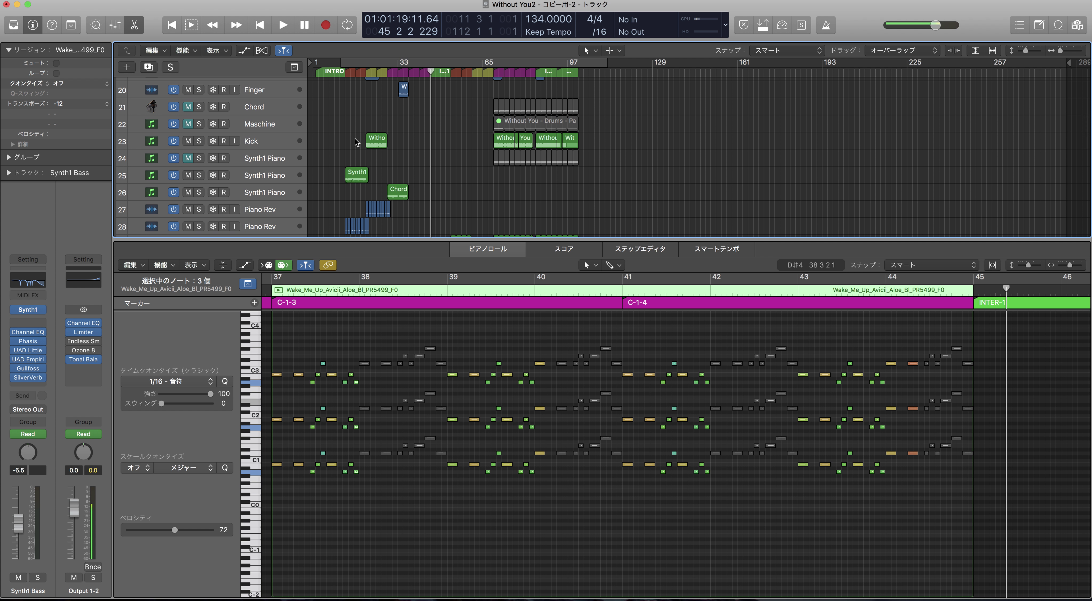
scroll(352, 174, up, 8)
scroll(353, 174, down, 12)
scroll(352, 173, down, 1)
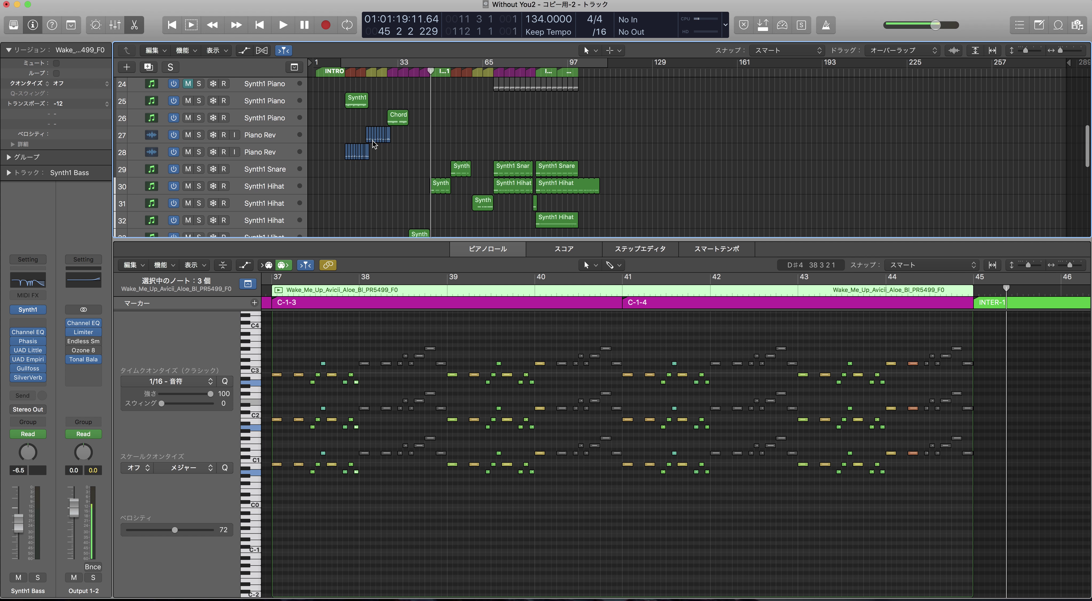
scroll(400, 145, down, 5)
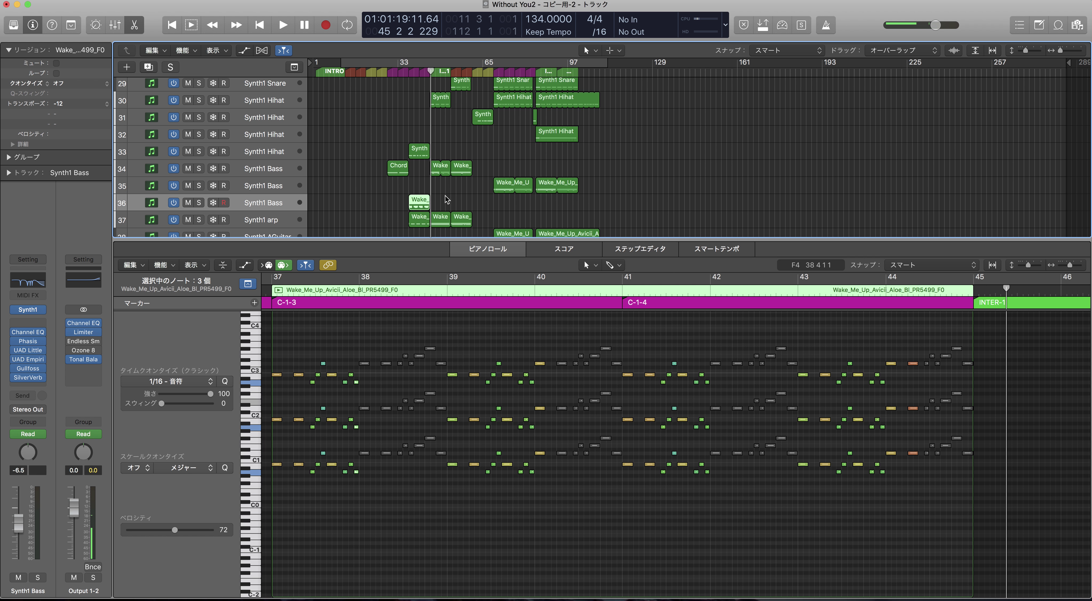
scroll(446, 199, down, 2)
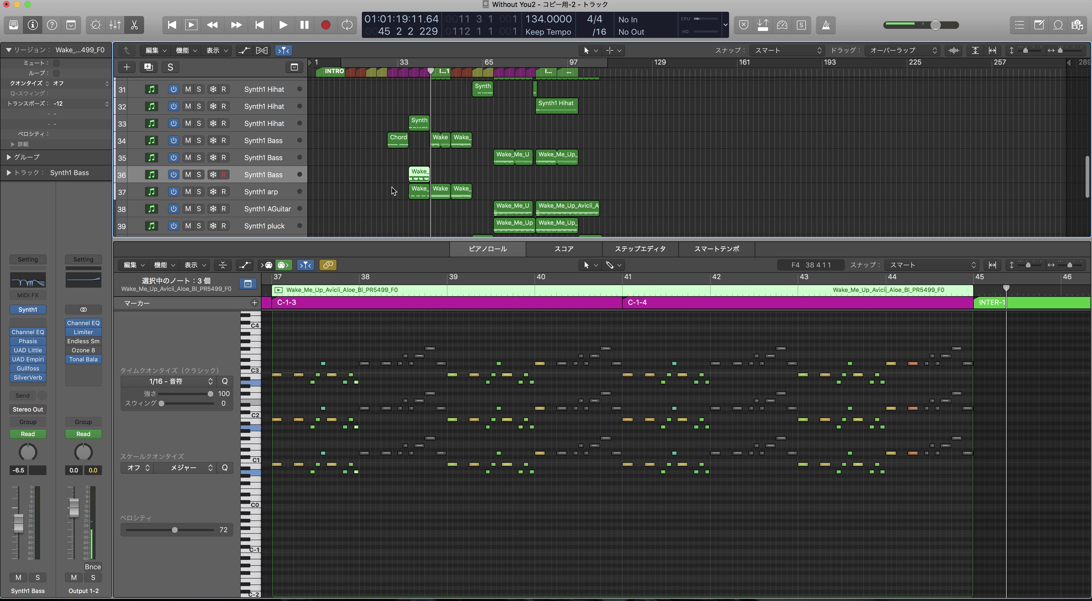
Step: View the Synth1 arp regions at bars 45 and 37 on track 37, and loop the latter from bar 37 to bar 45
click(439, 192)
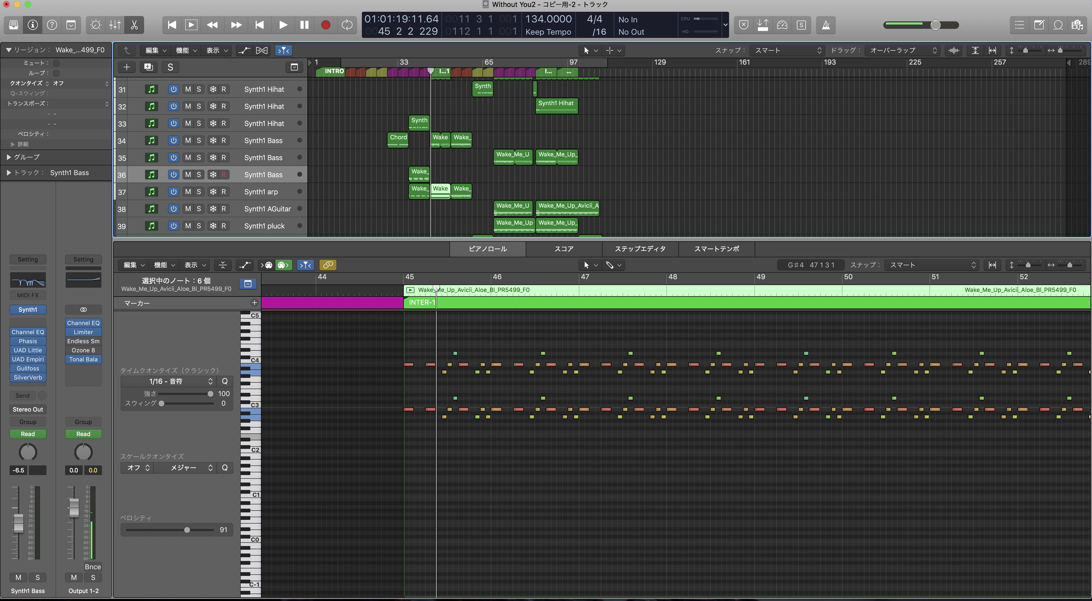
click(411, 192)
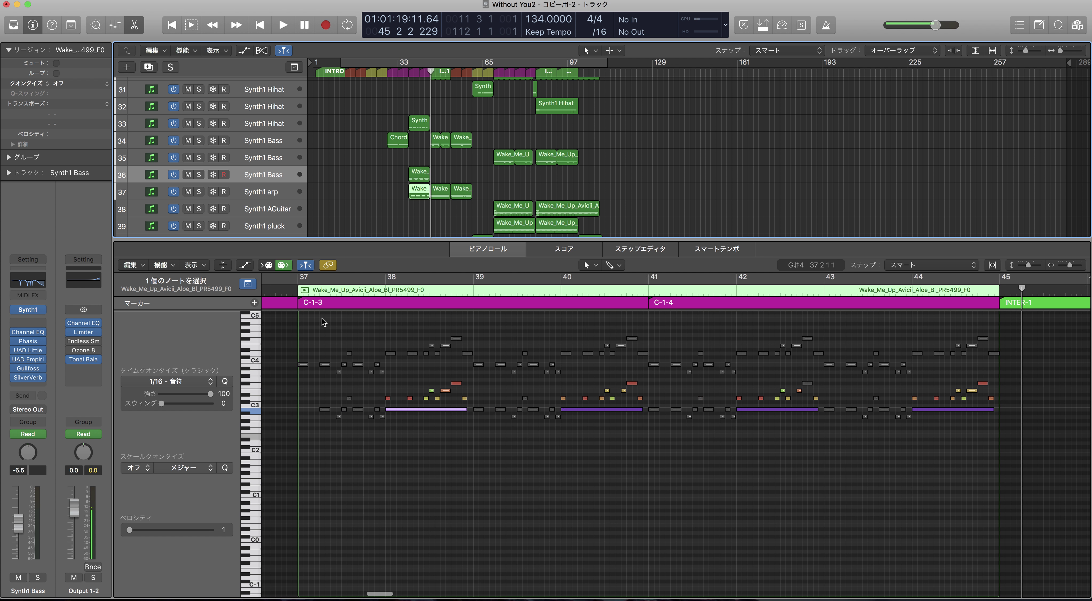
click(339, 290)
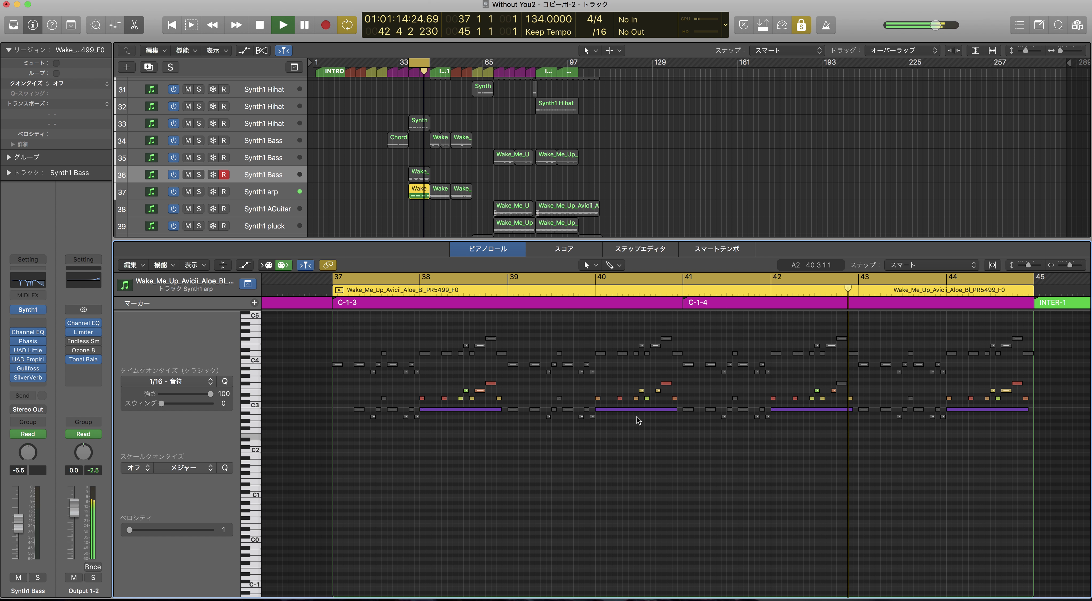
Step: Stop the looped arp playback, turn cycling off, and mute the long B2 note at bar 40 on track 37
key(c)
key(space)
click(629, 410)
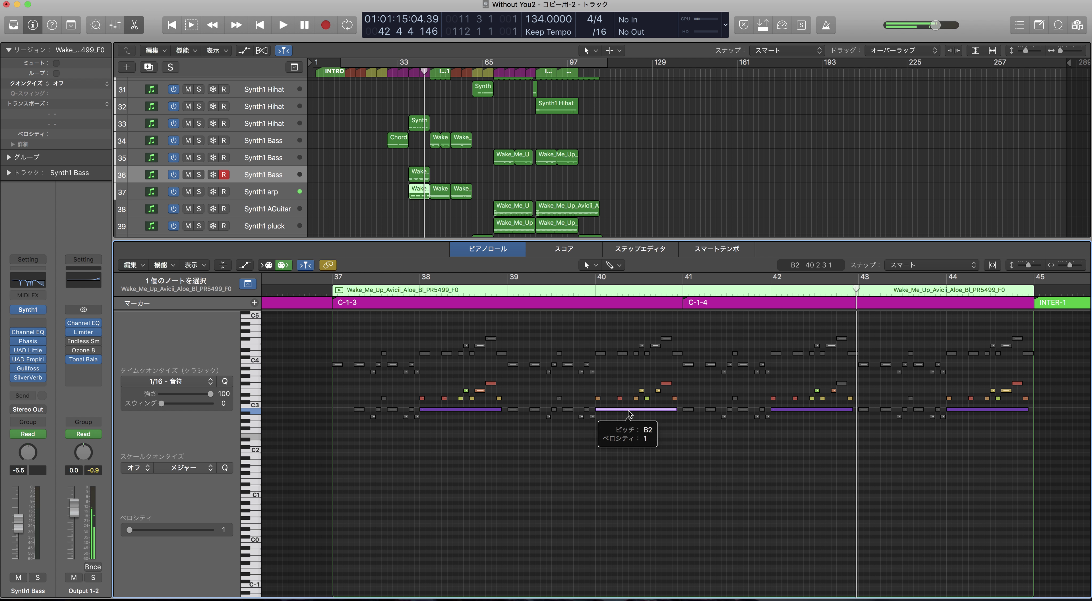
key(ctrl+m)
Step: Audition the full arrangement from just before bar 40 with the long B2 arp note muted, restarting the passage several times
click(588, 287)
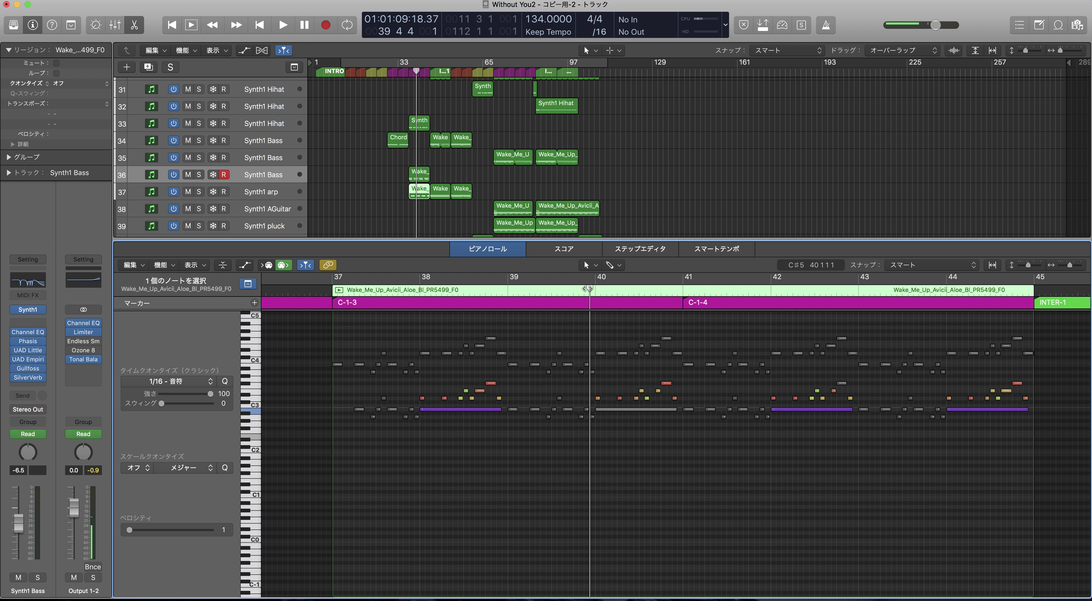
key(space)
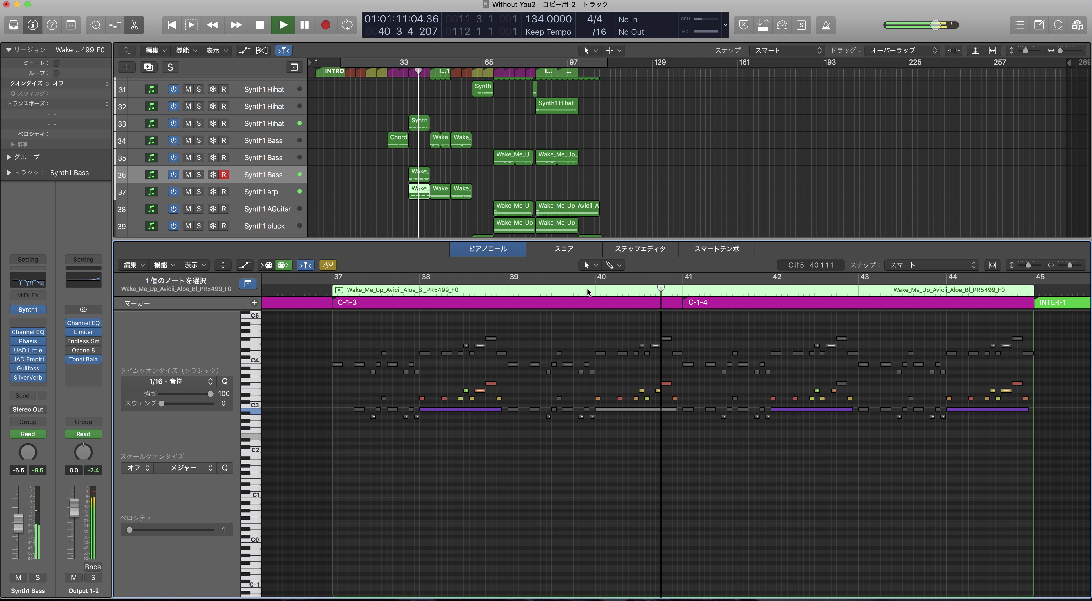
click(587, 288)
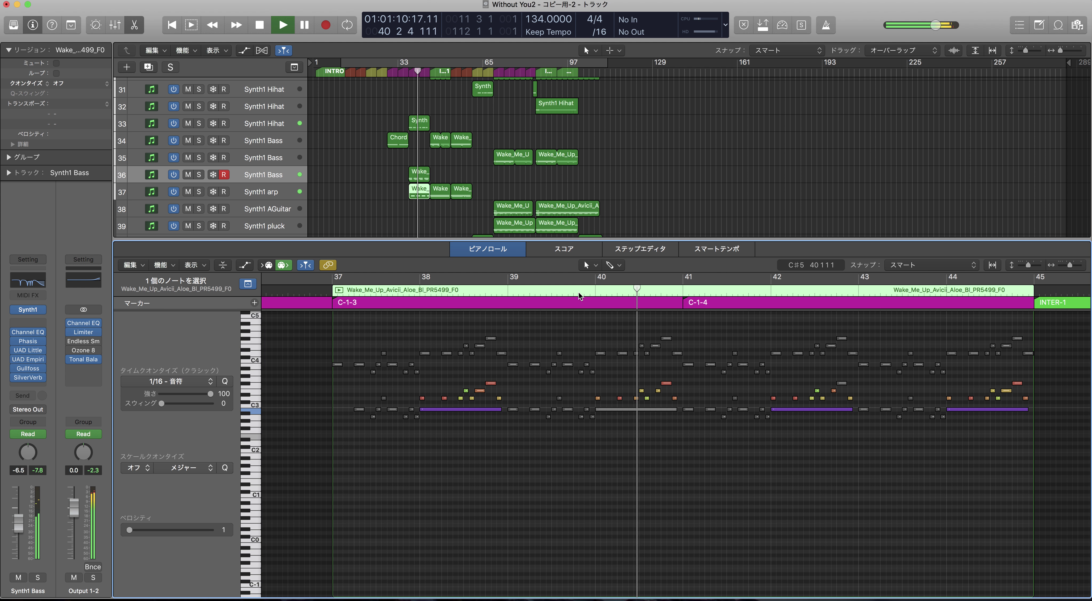
click(583, 291)
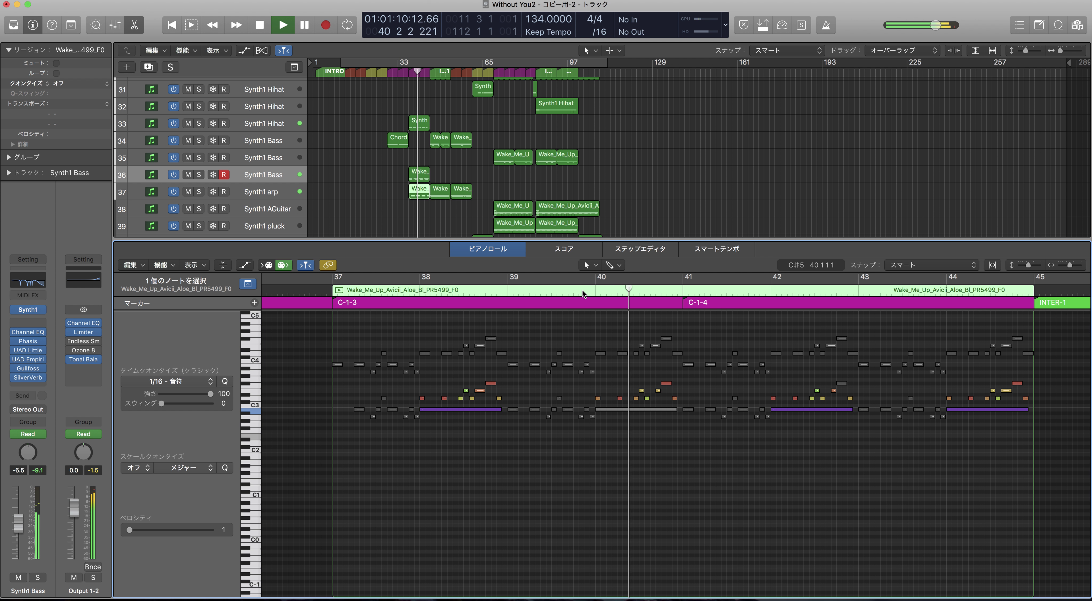
key(space)
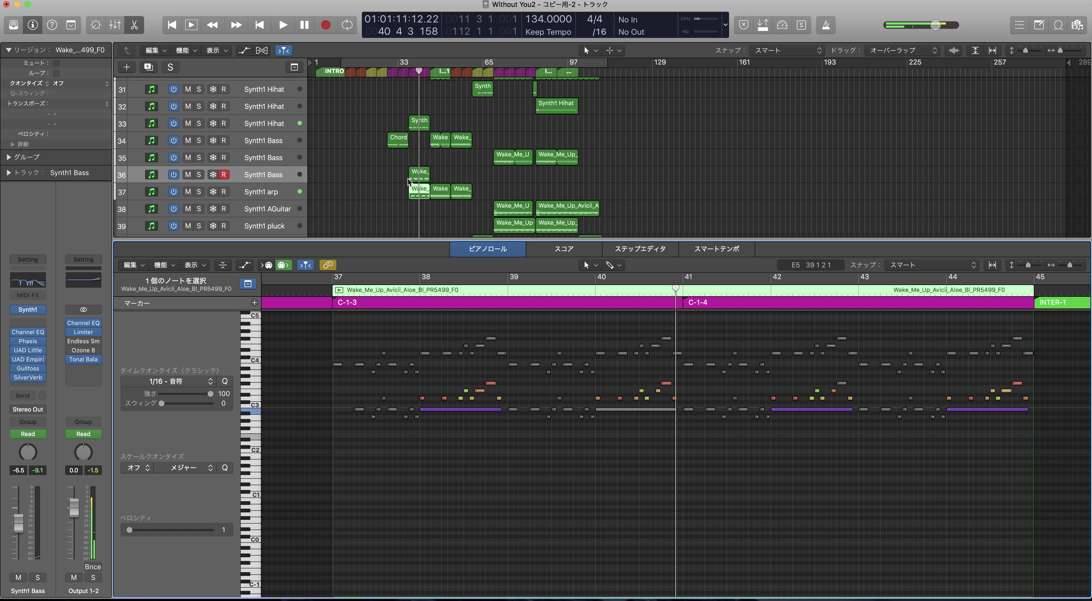
Step: View the Synth1 arp region at bar 45 on track 37 and audition it looped from bar 45 to bar 53
click(440, 191)
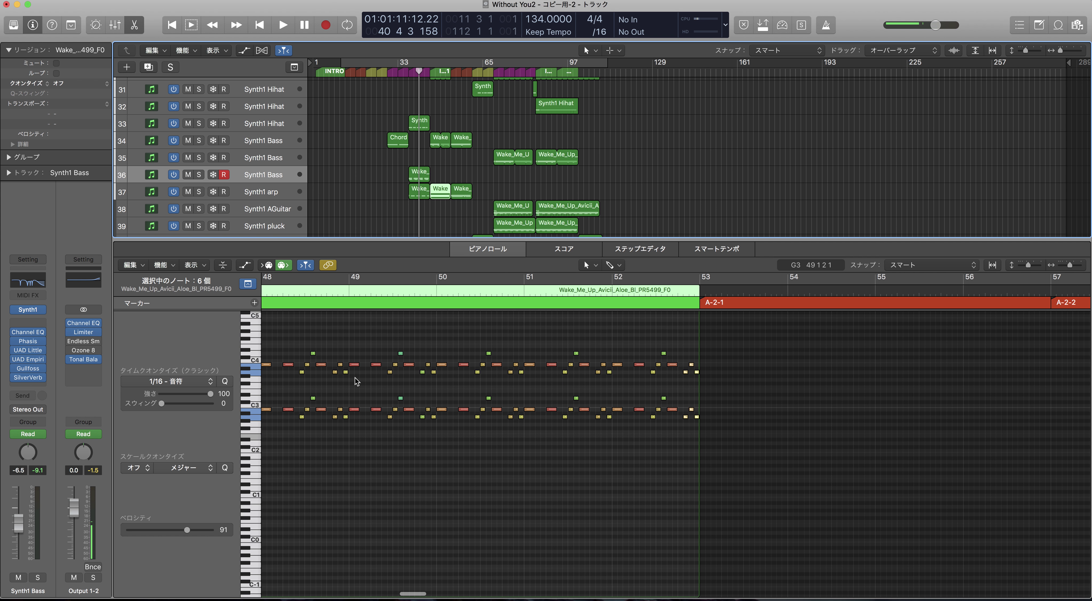
scroll(440, 312, left, 3)
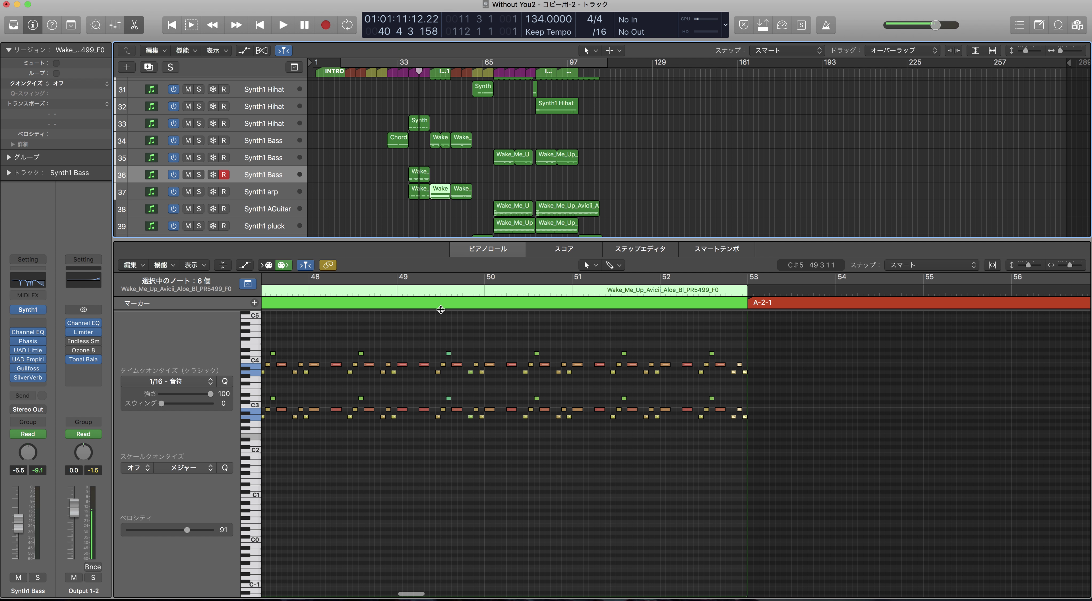
scroll(342, 312, left, 5)
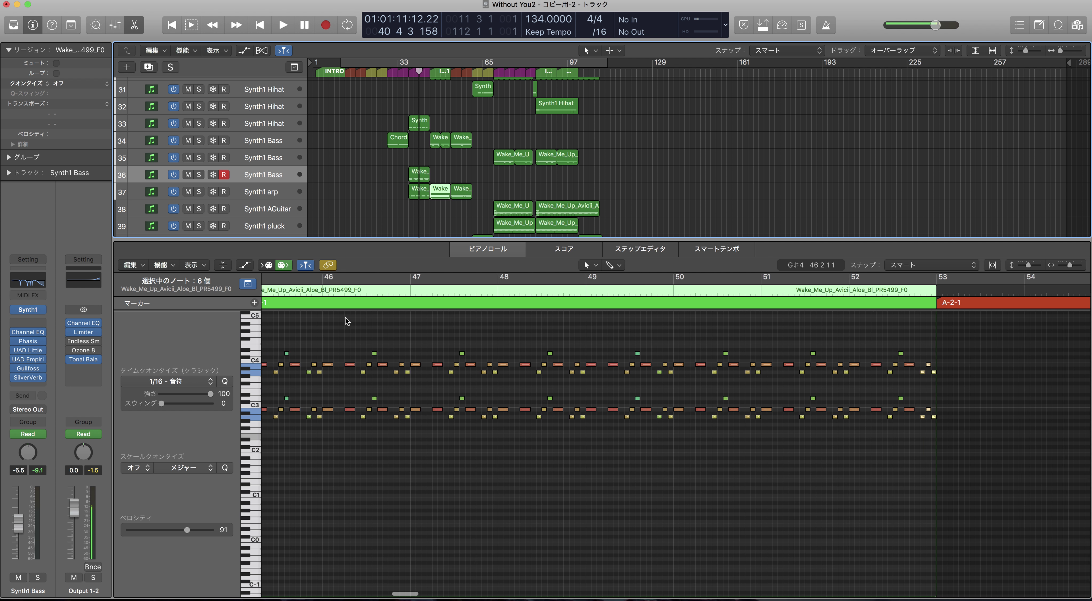
click(328, 298)
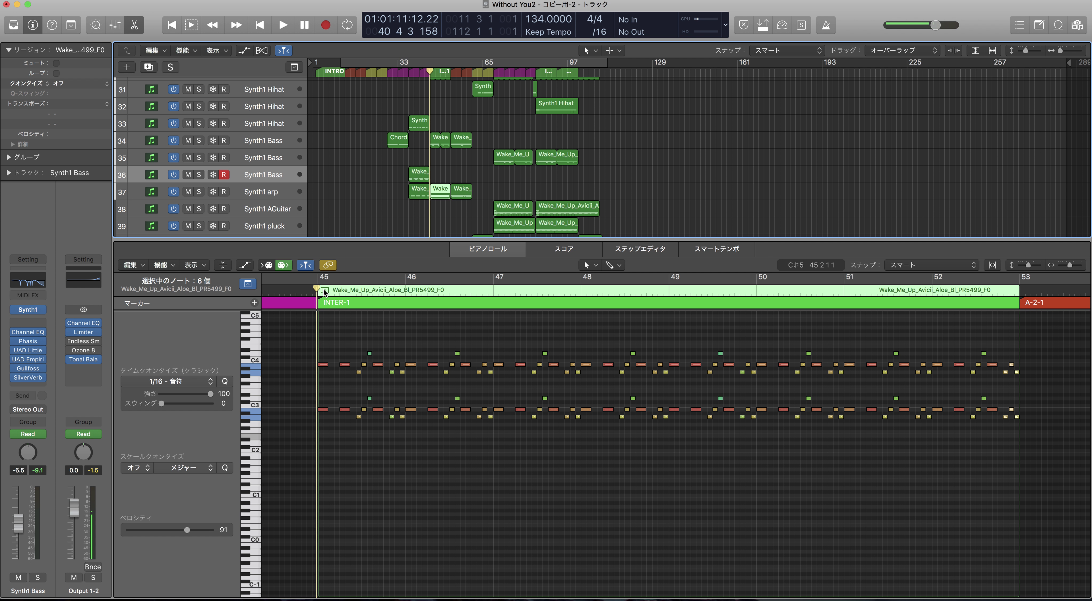
key(space)
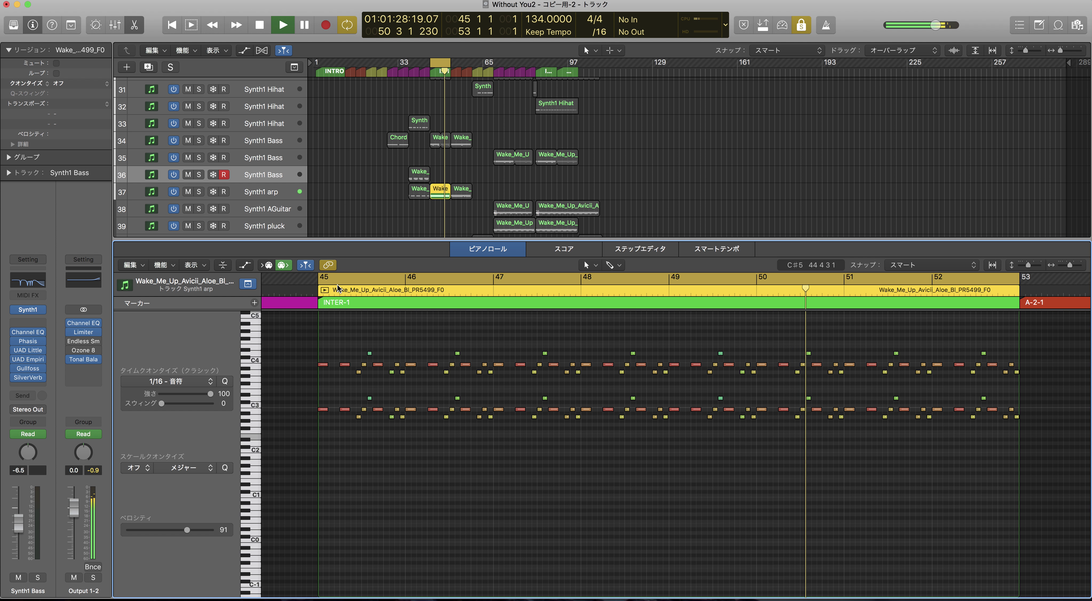
Step: View the last Synth1 arp region on track 37, audition it looped from bar 53 to bar 61, and end the loop
click(449, 194)
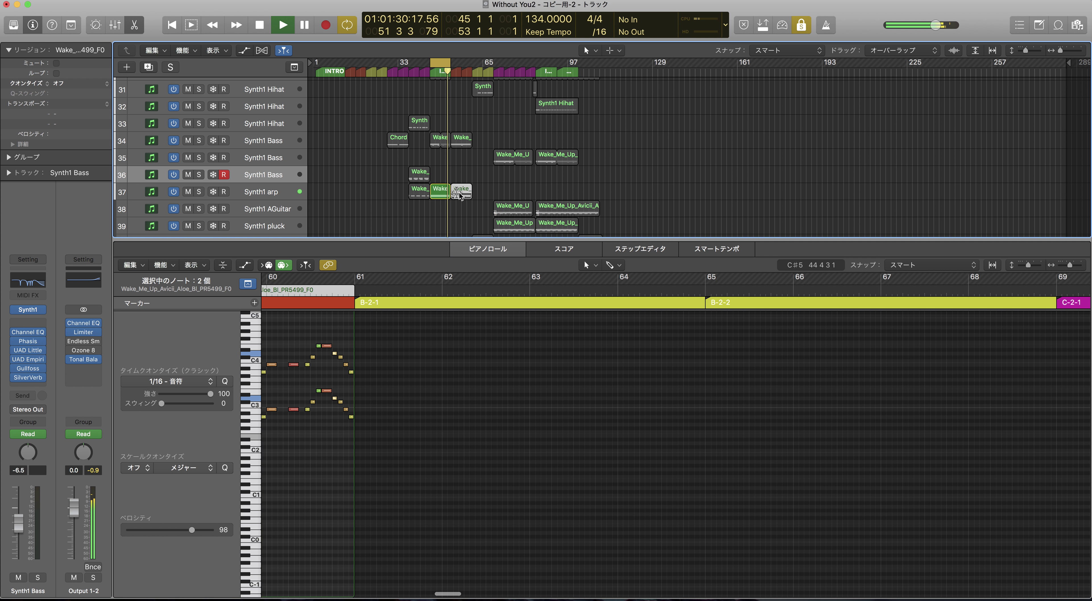
click(312, 293)
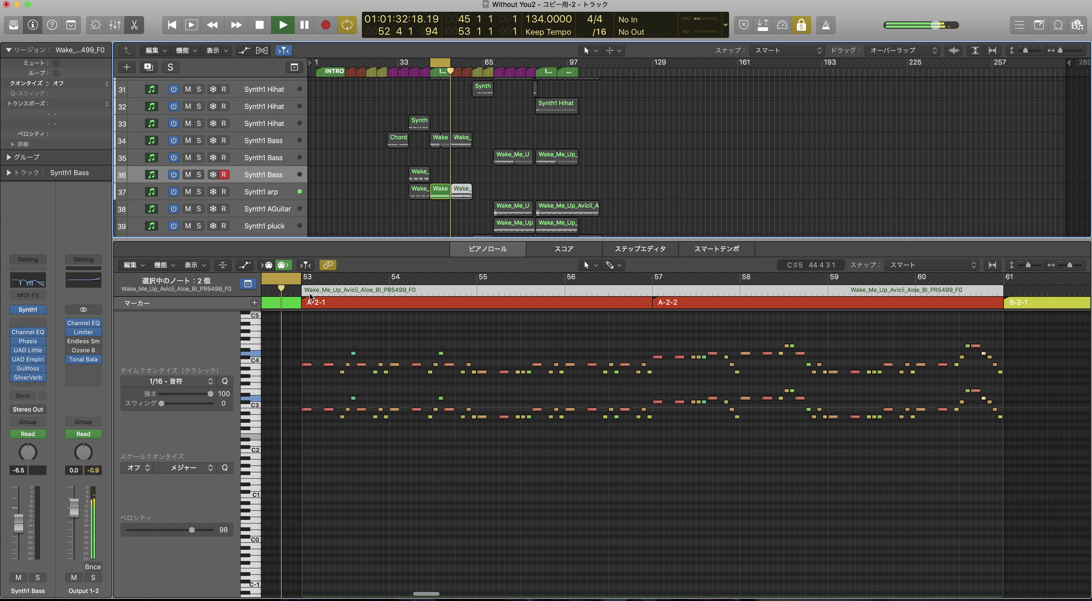
key(space)
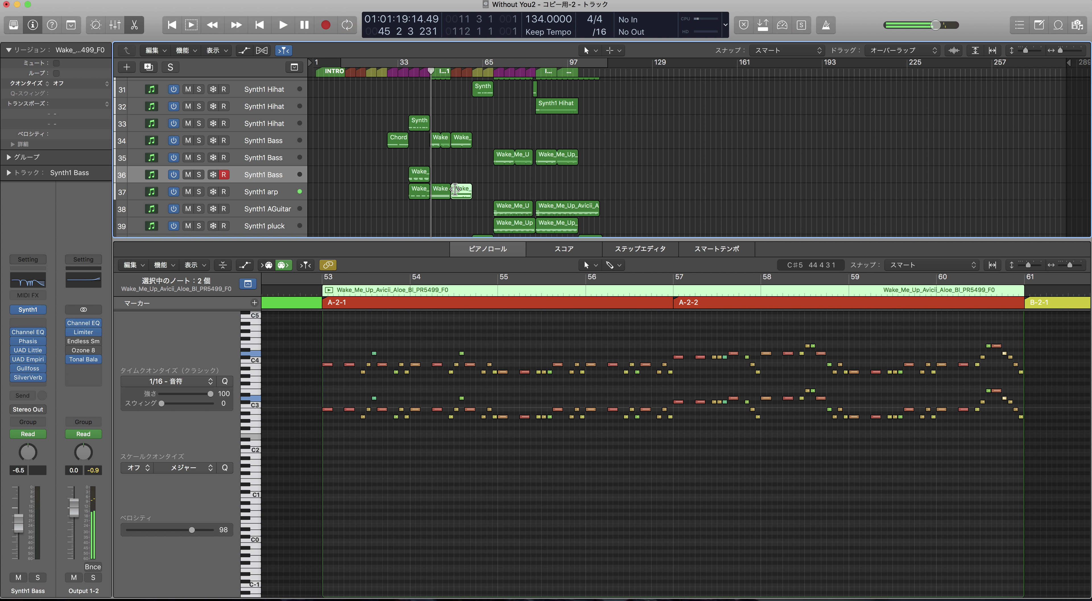
click(330, 290)
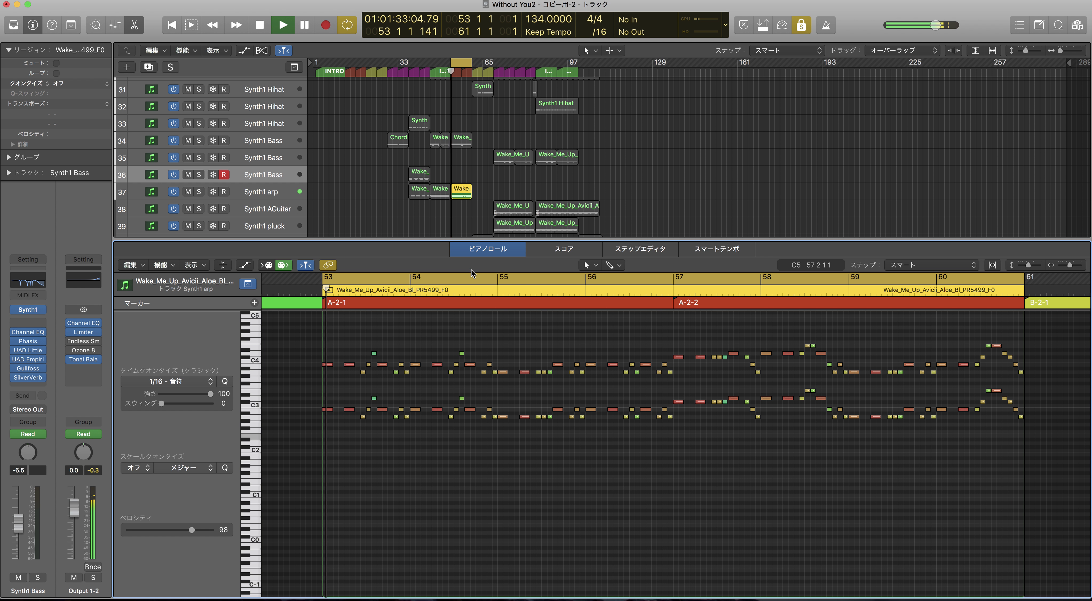
key(space)
key(c)
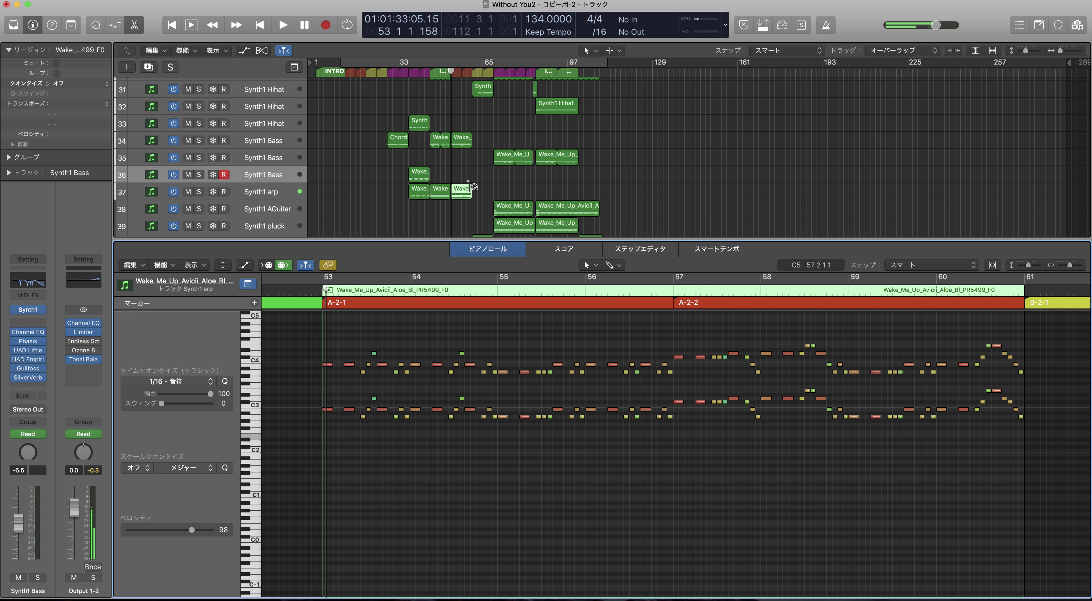
Step: Set the cycle range from bar 61 to bar 84 and audition the section where the AGuitar tracks enter
scroll(480, 221, down, 5)
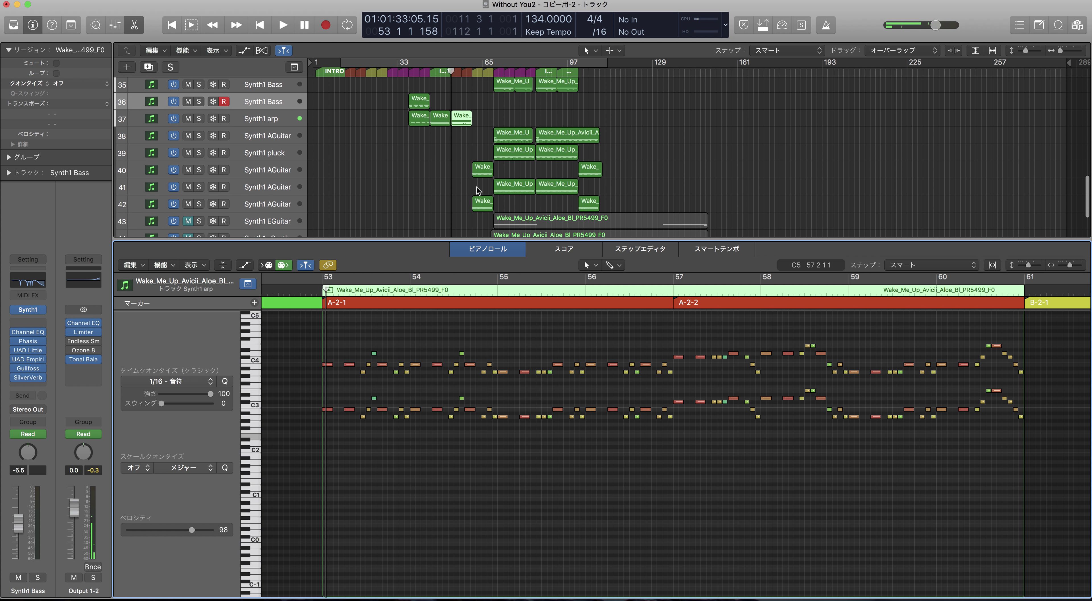
drag(476, 64, 536, 64)
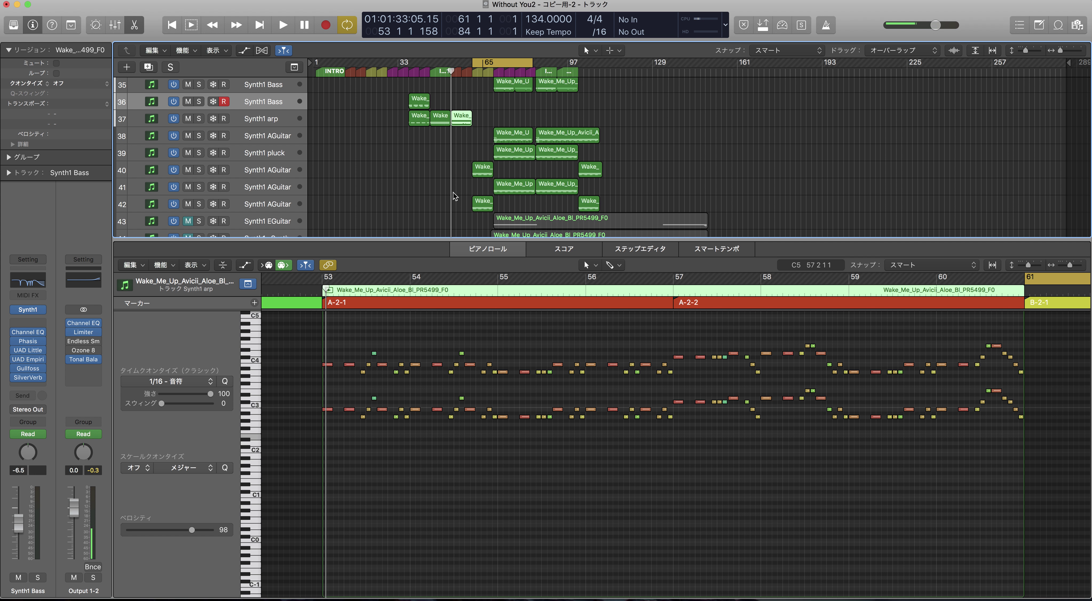
key(space)
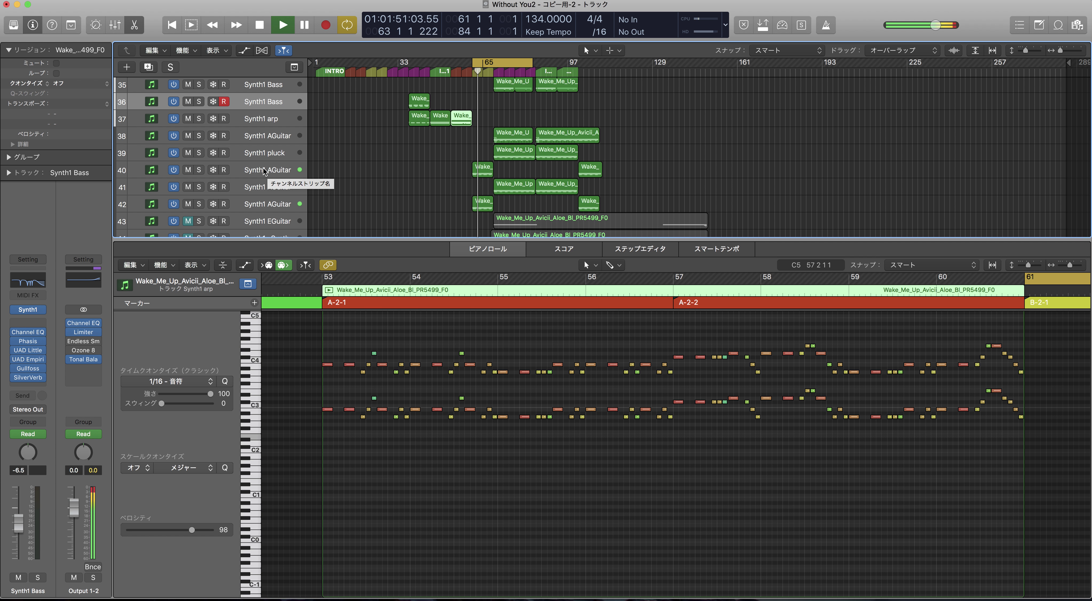
key(space)
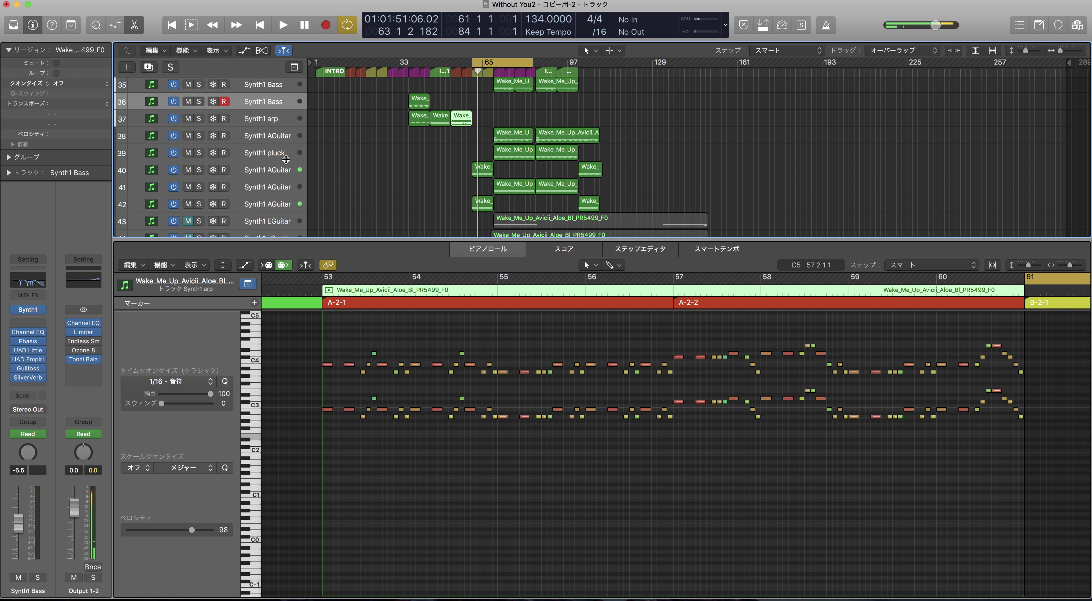
Step: Select Synth1 AGuitar track 40, examine its Guitar Rig 5 effect chain with the Acoustic Shimmer preset, and close the plug-in
click(276, 172)
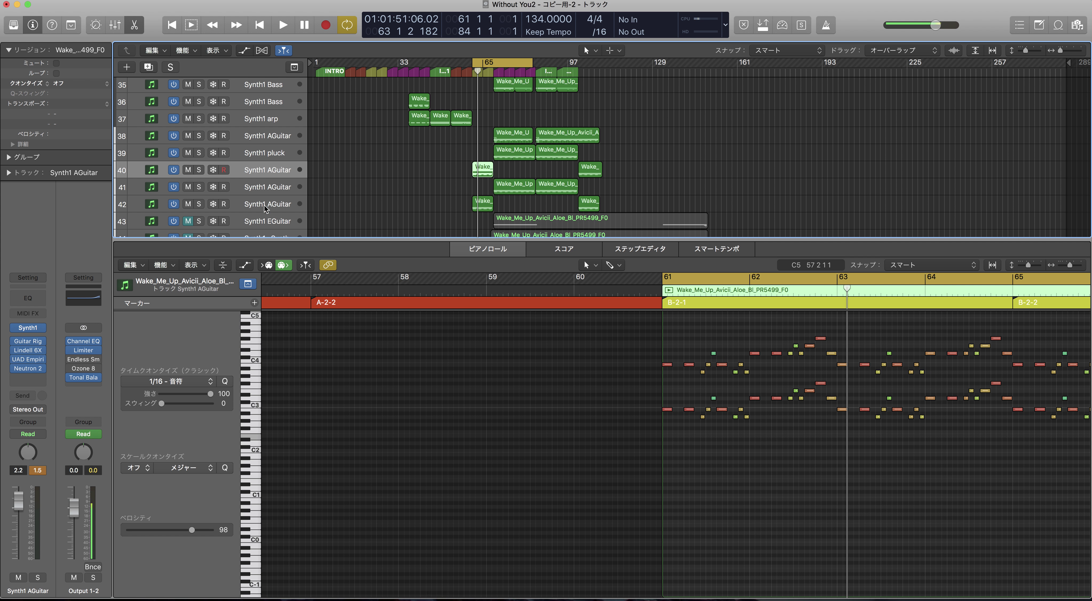
mouse_move(29, 344)
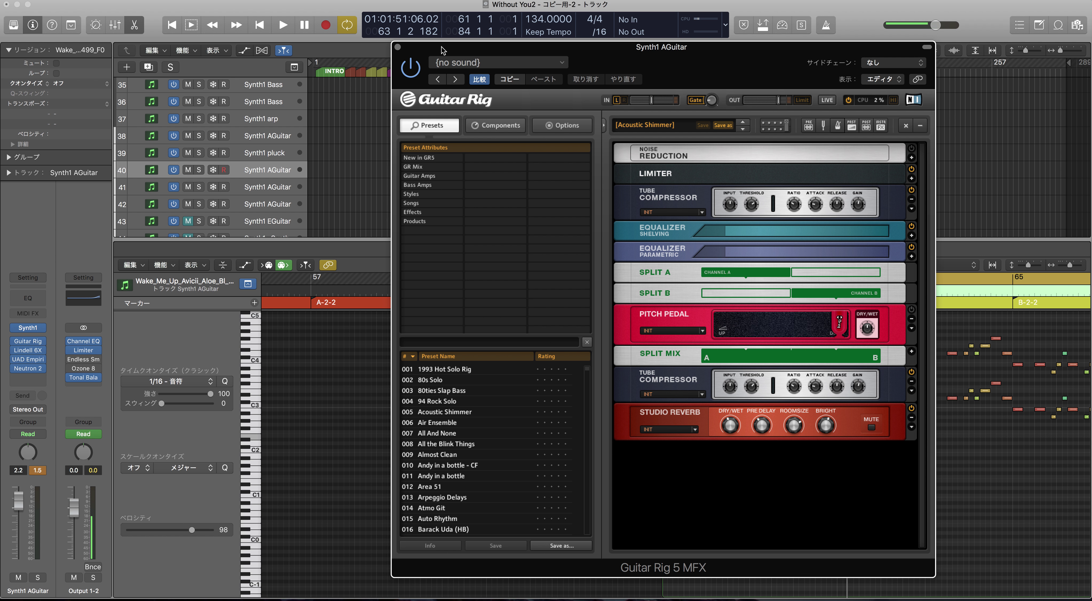
drag(442, 50, 487, 45)
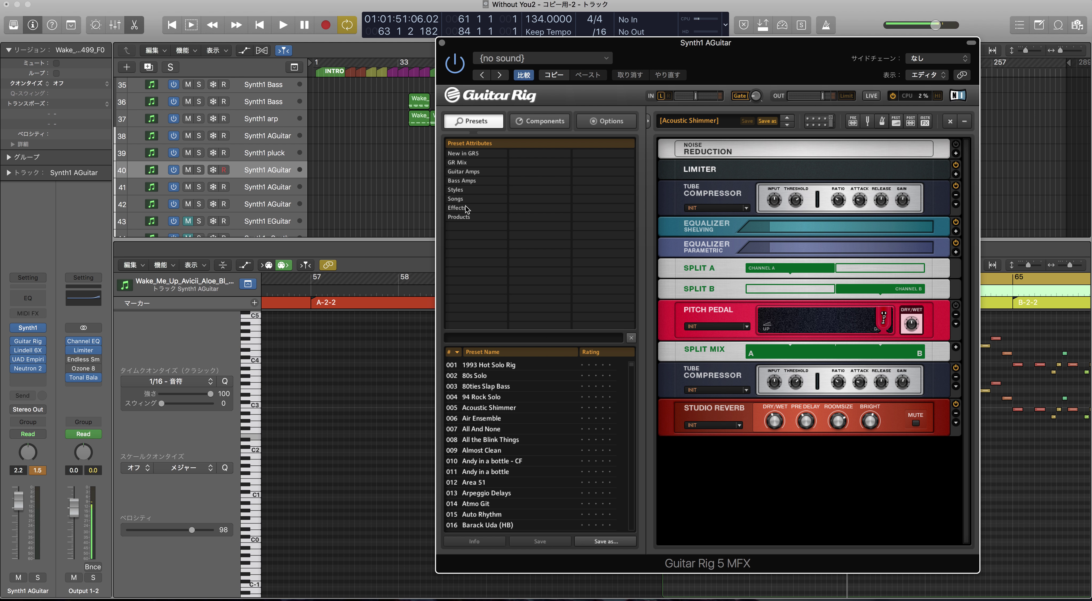
click(442, 43)
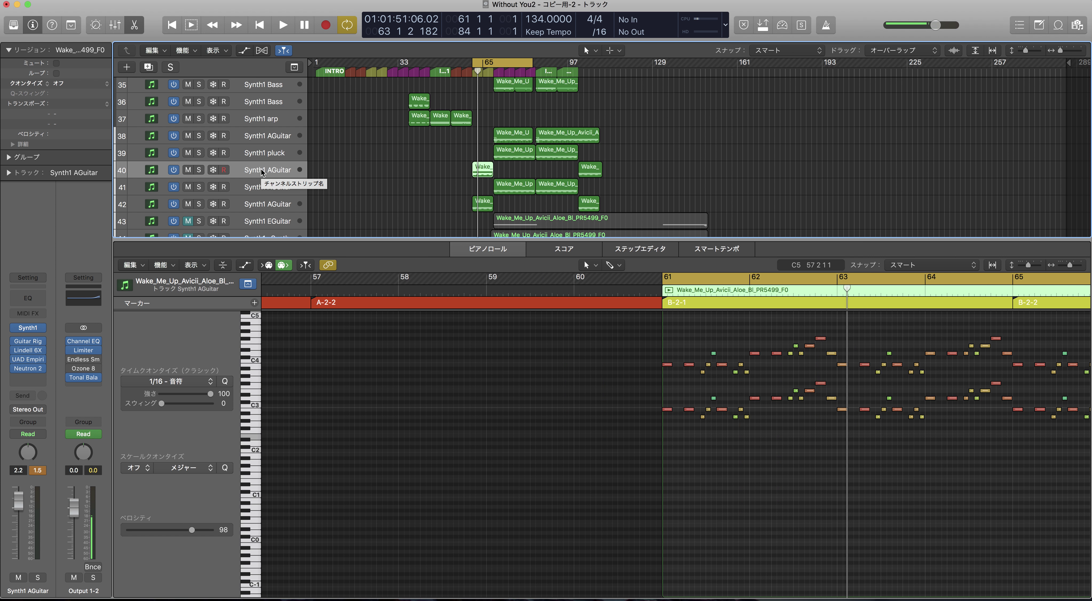
Step: Play from bar 61 and audition Synth1 AGuitar track 40 soloed, then release its solo
key(space)
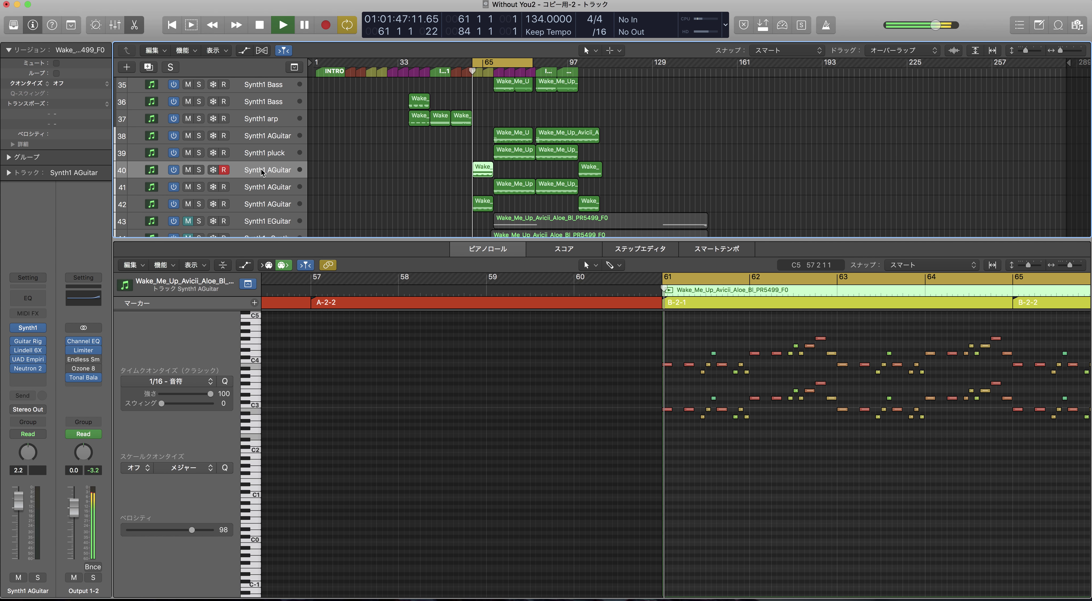
click(199, 169)
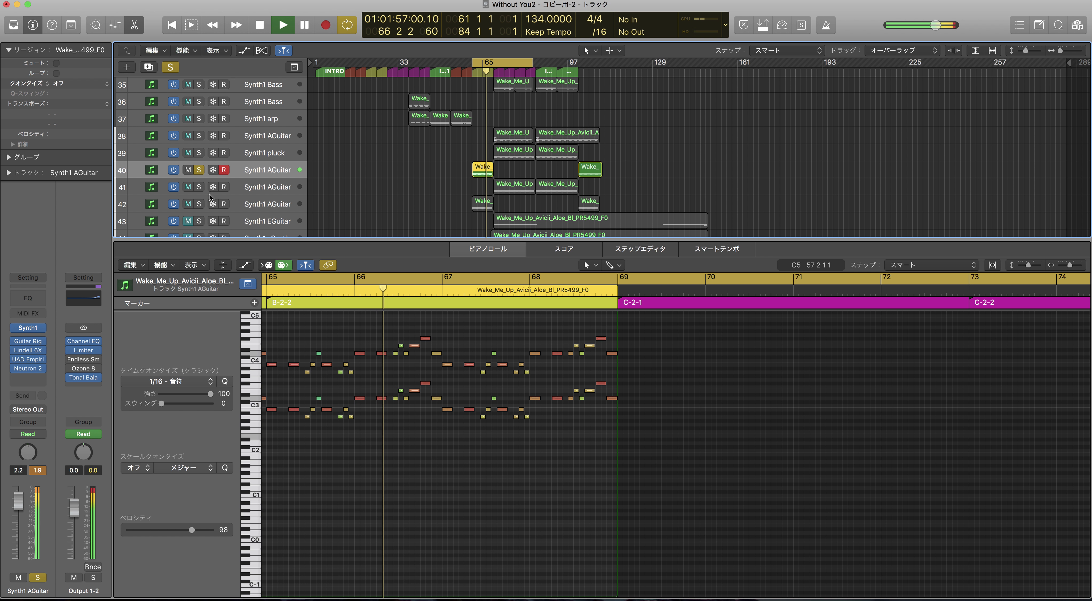
click(199, 171)
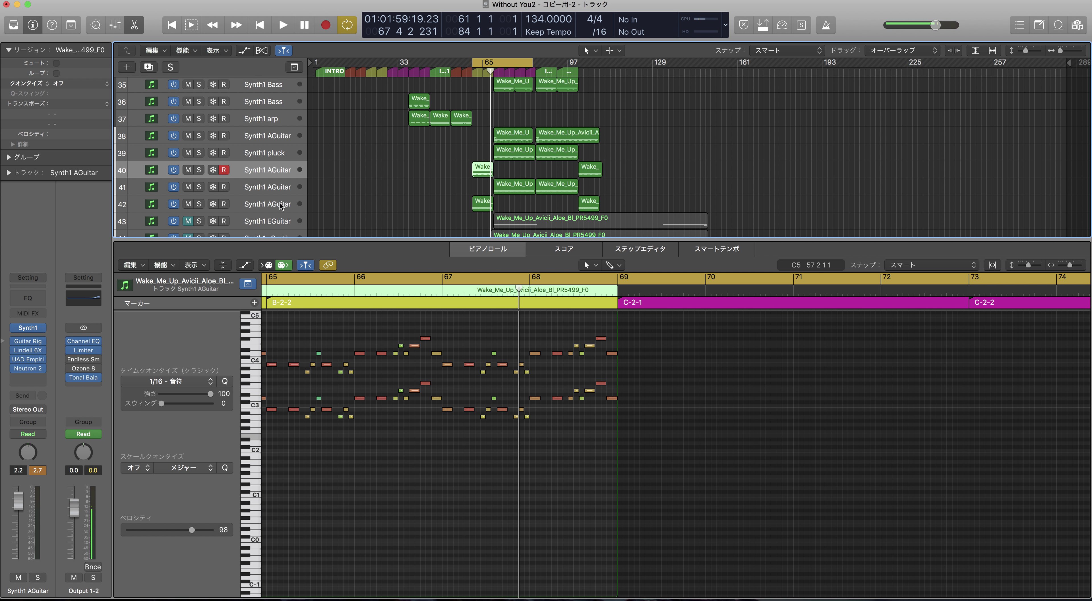
Step: Select Synth1 AGuitar track 42, audition its notes soloed from bar 61, and turn its solo off
click(257, 205)
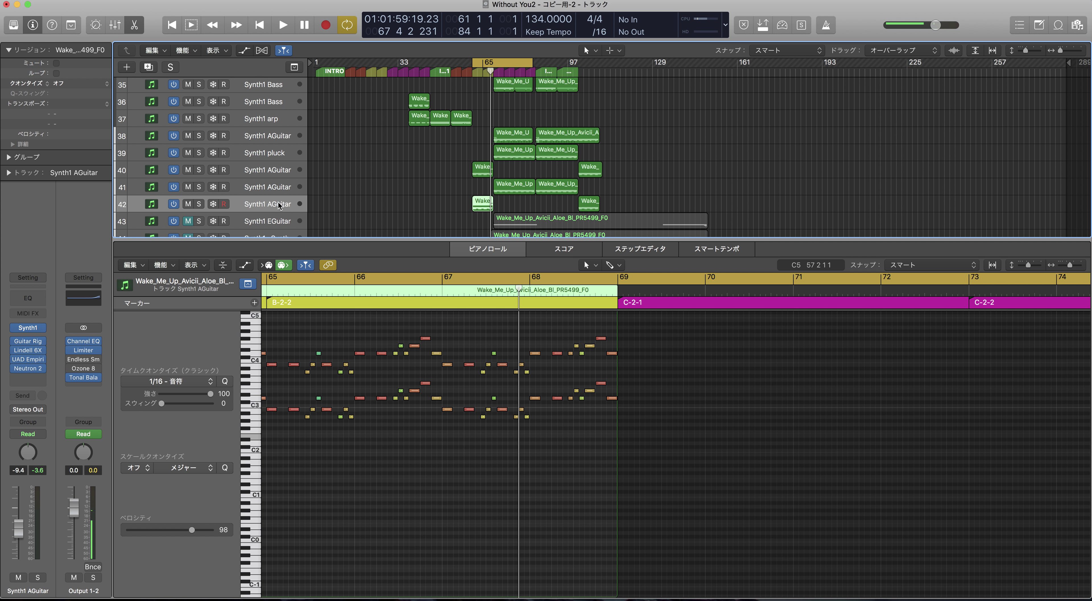
click(199, 204)
key(space)
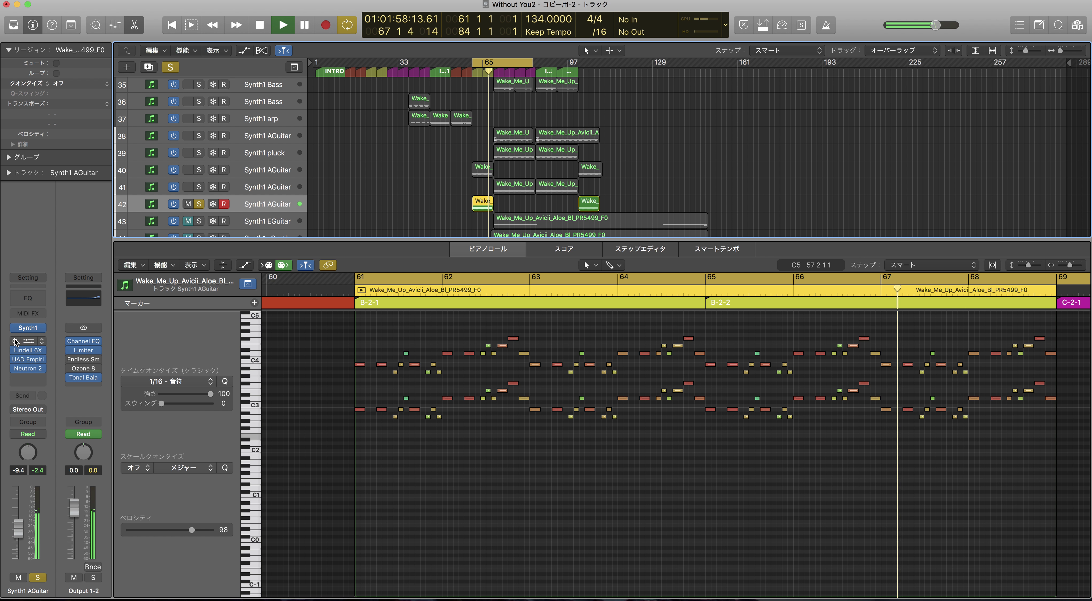
key(space)
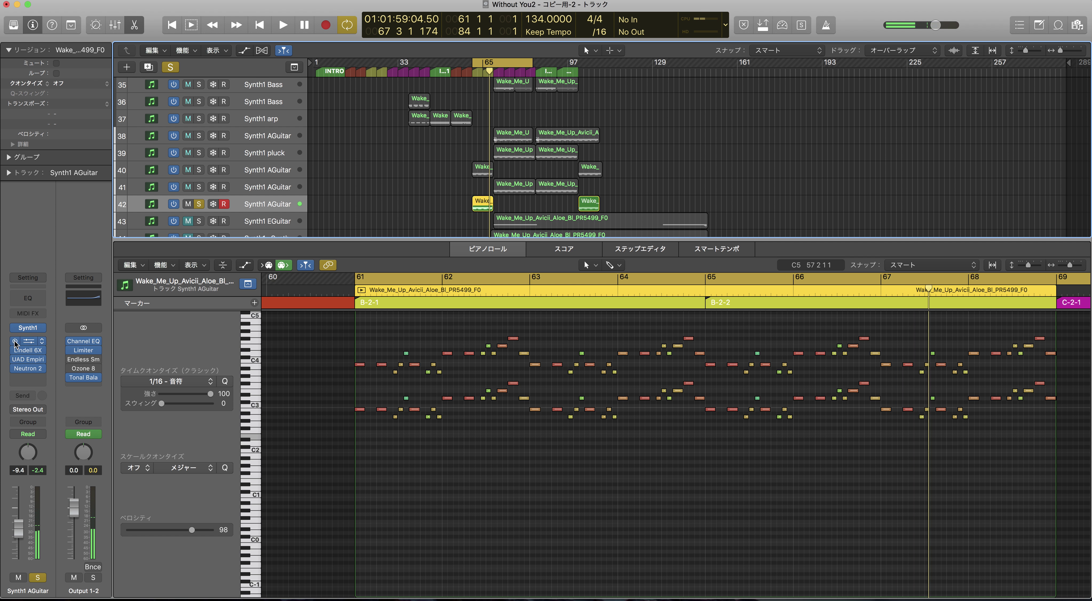
click(198, 204)
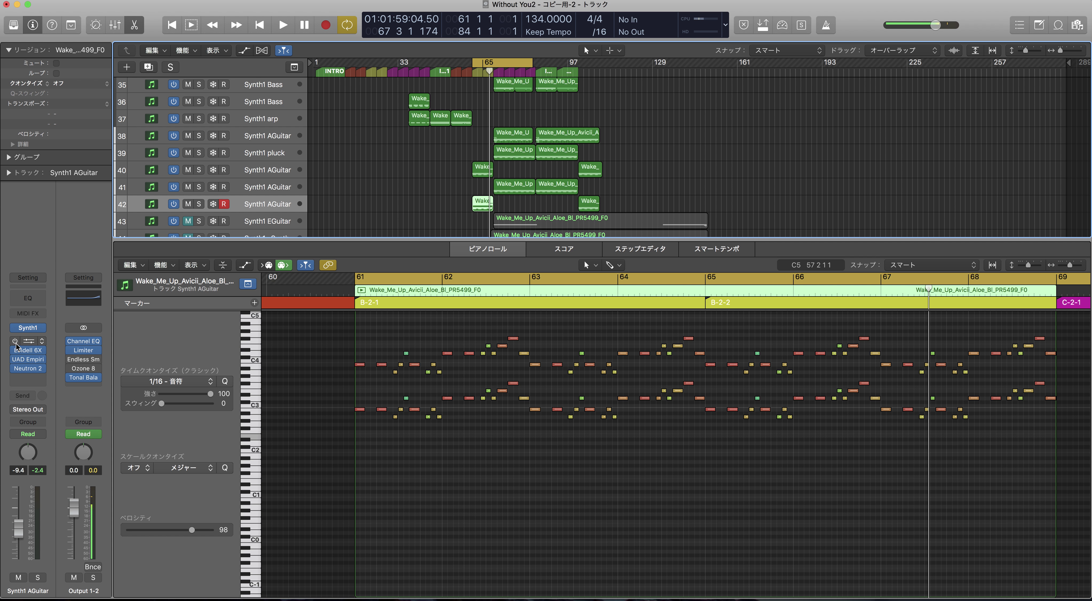
Step: Solo Synth1 AGuitar track 42 again, play from bar 61, and add track 40 to the solo to audition both together
click(200, 206)
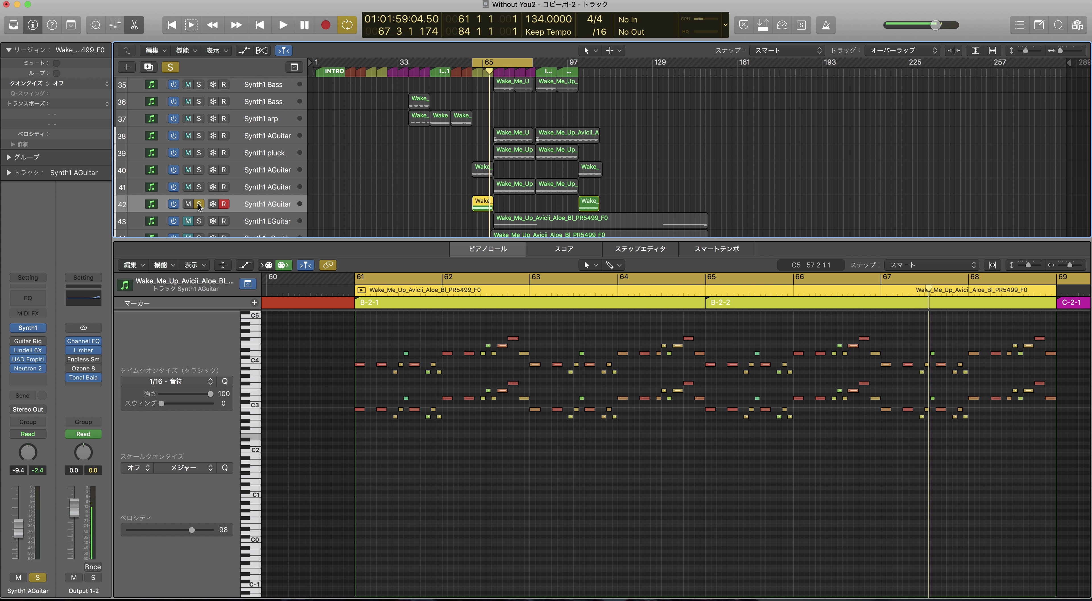
key(space)
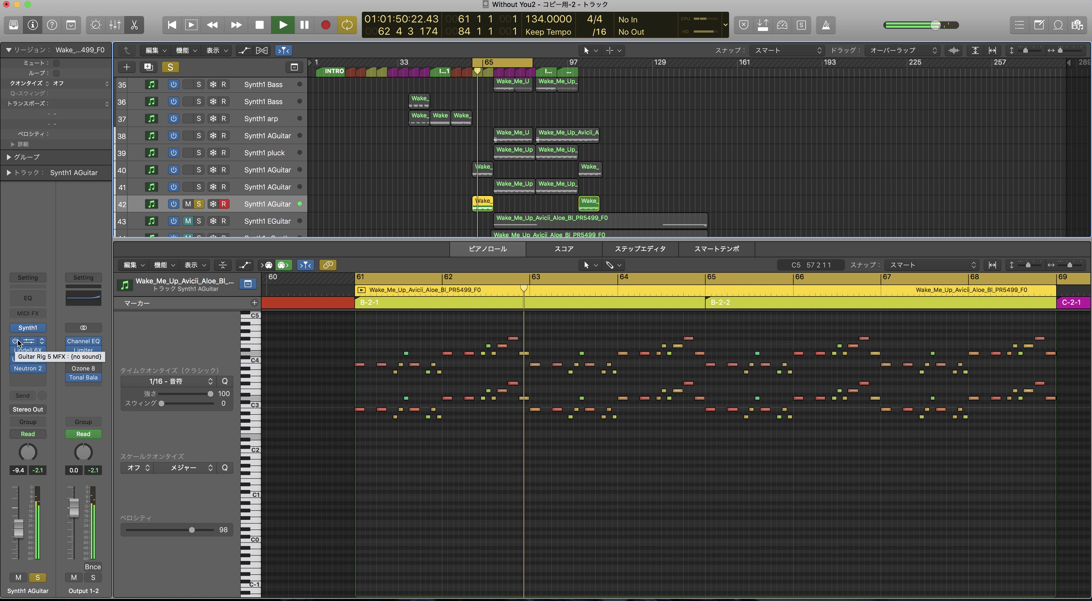
click(200, 170)
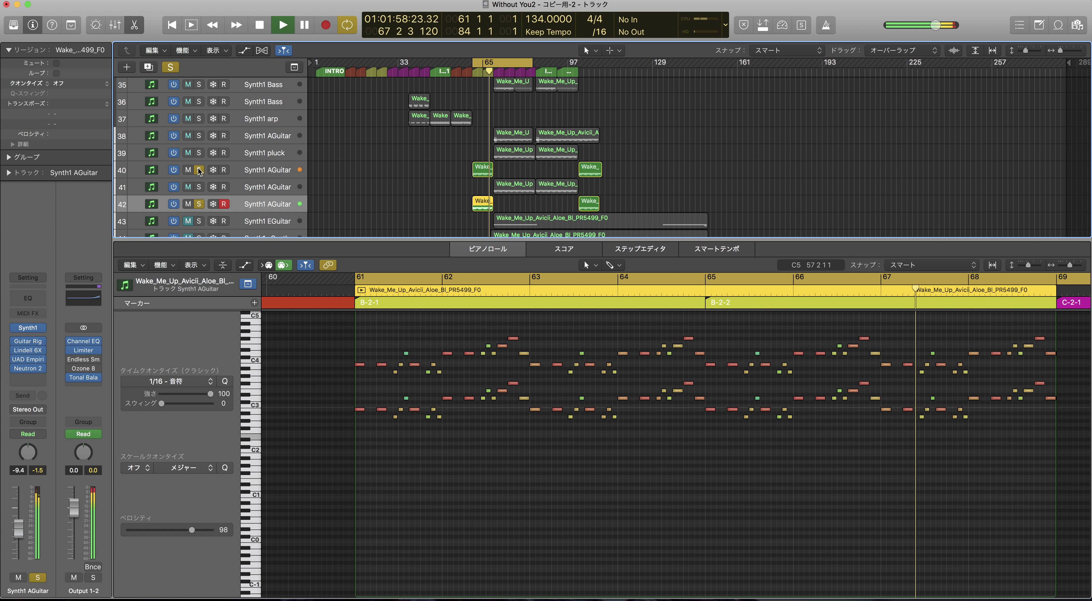
key(space)
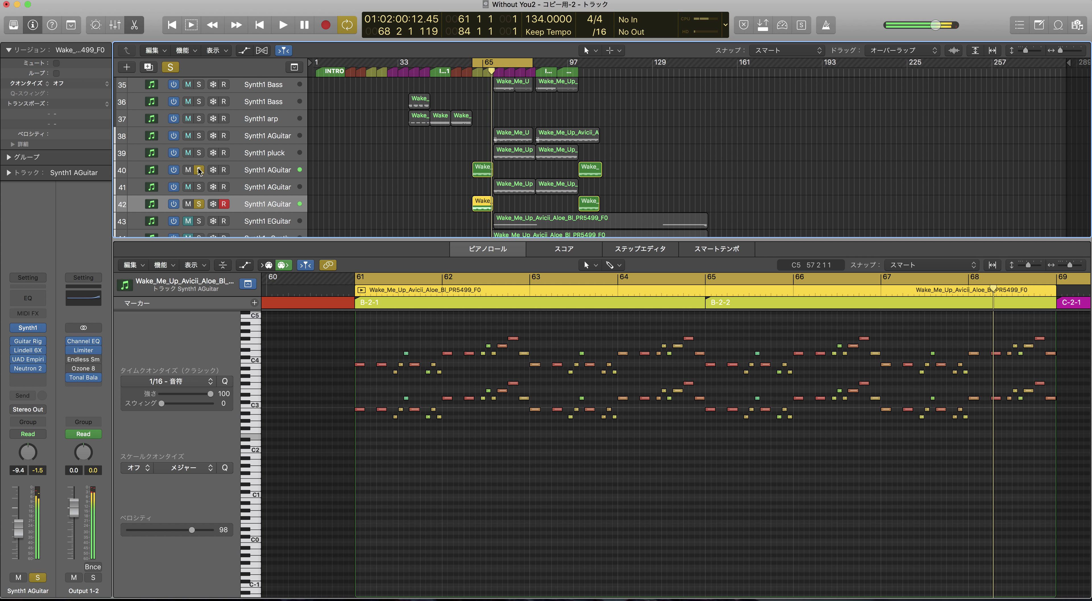
Step: Release the solos on Synth1 AGuitar tracks 40 and 42 and select both their bar 61 regions to view their notes together
click(199, 170)
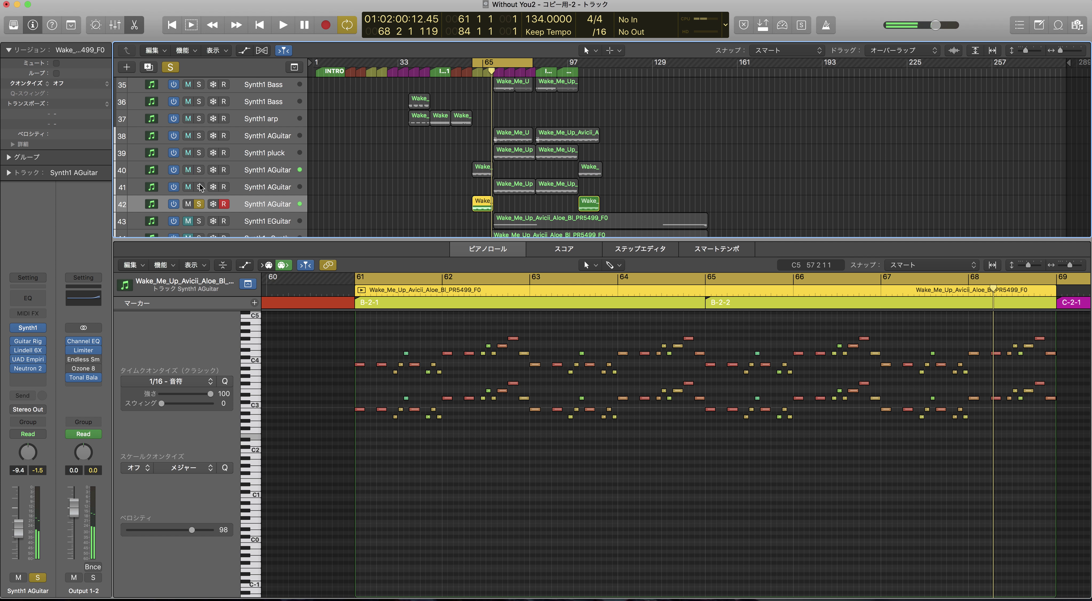
click(199, 204)
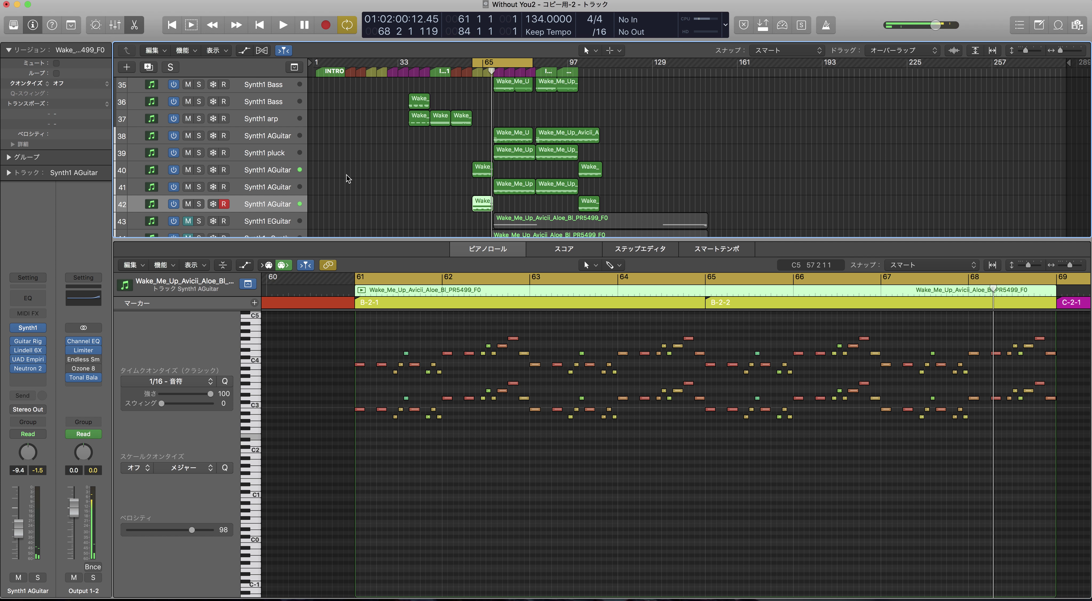
scroll(428, 180, down, 5)
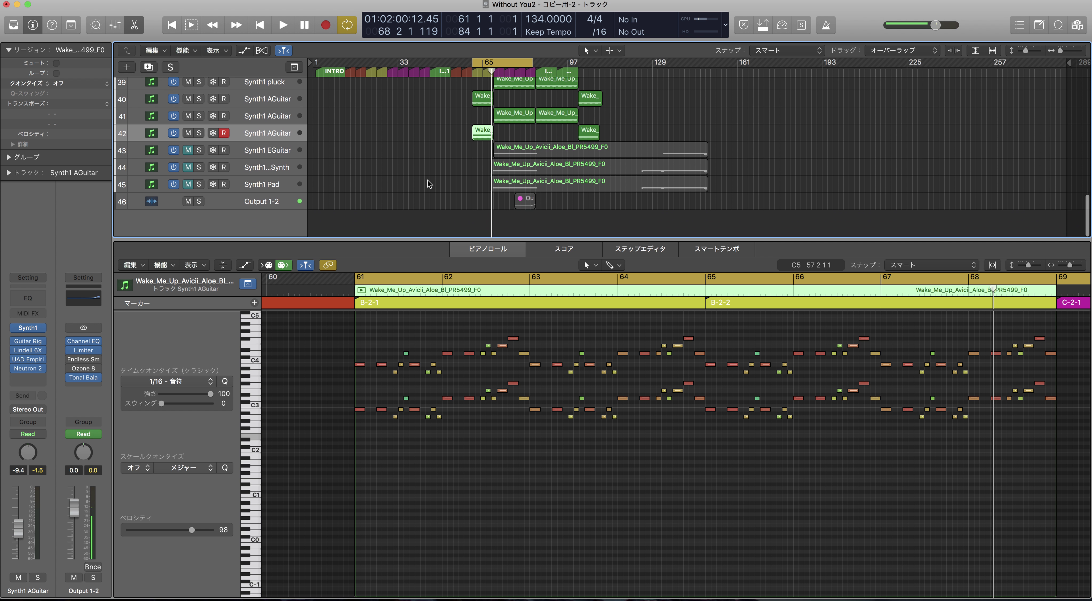
scroll(427, 180, up, 4)
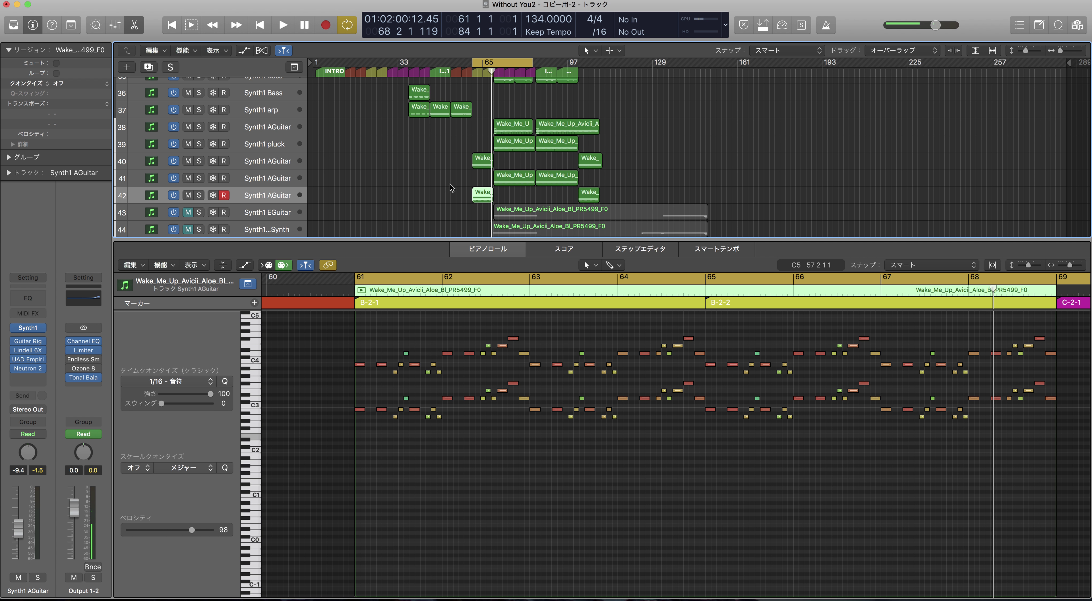
scroll(452, 182, up, 1)
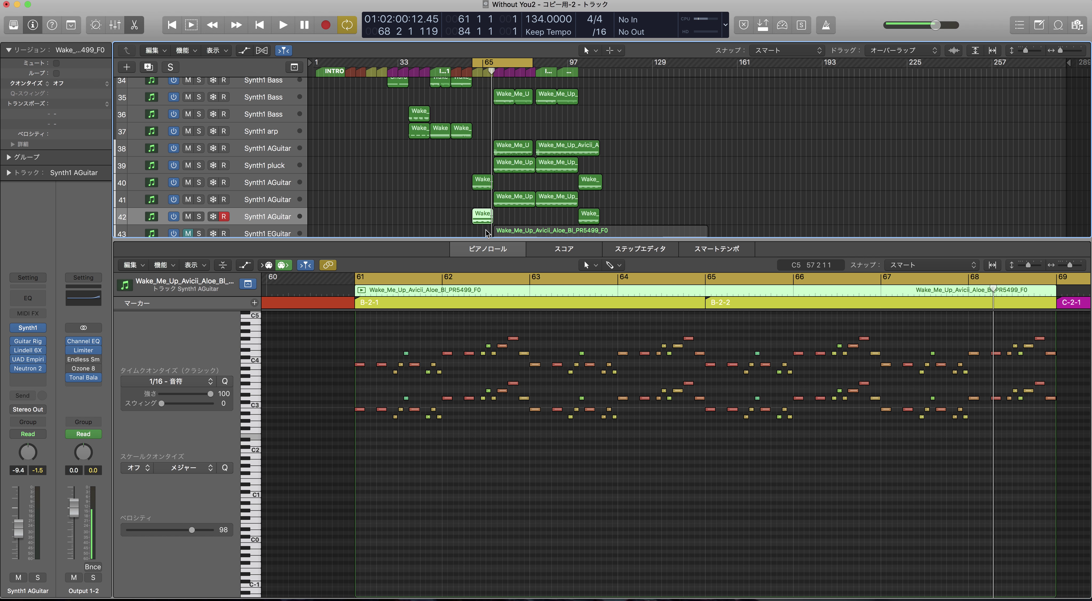
shift+click(477, 182)
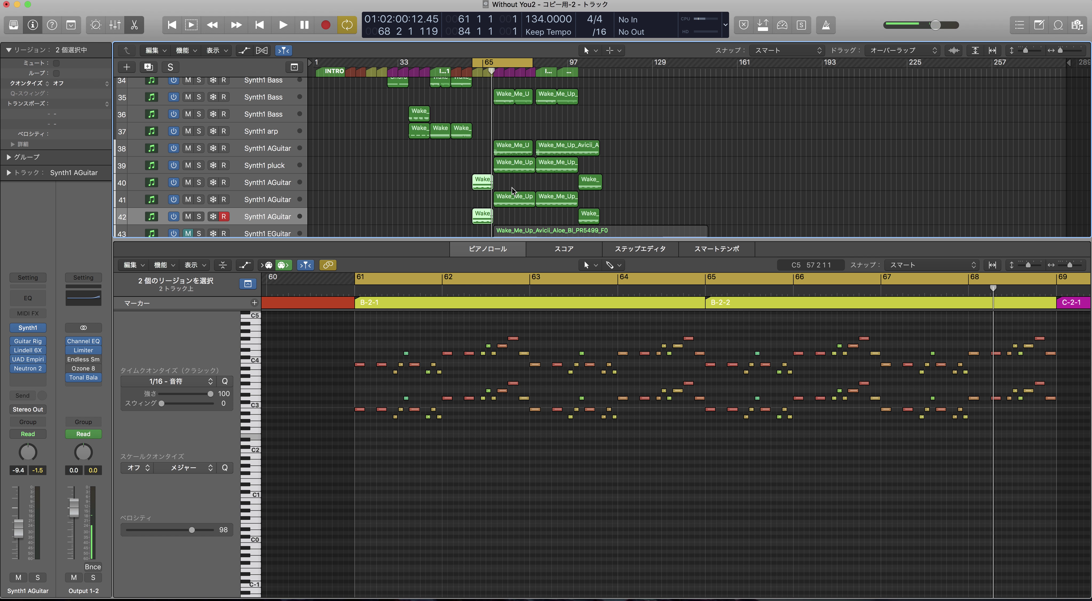
Step: Select the Synth1 pluck region on track 39 at bar 69 and examine its notes in the piano roll
scroll(386, 183, down, 5)
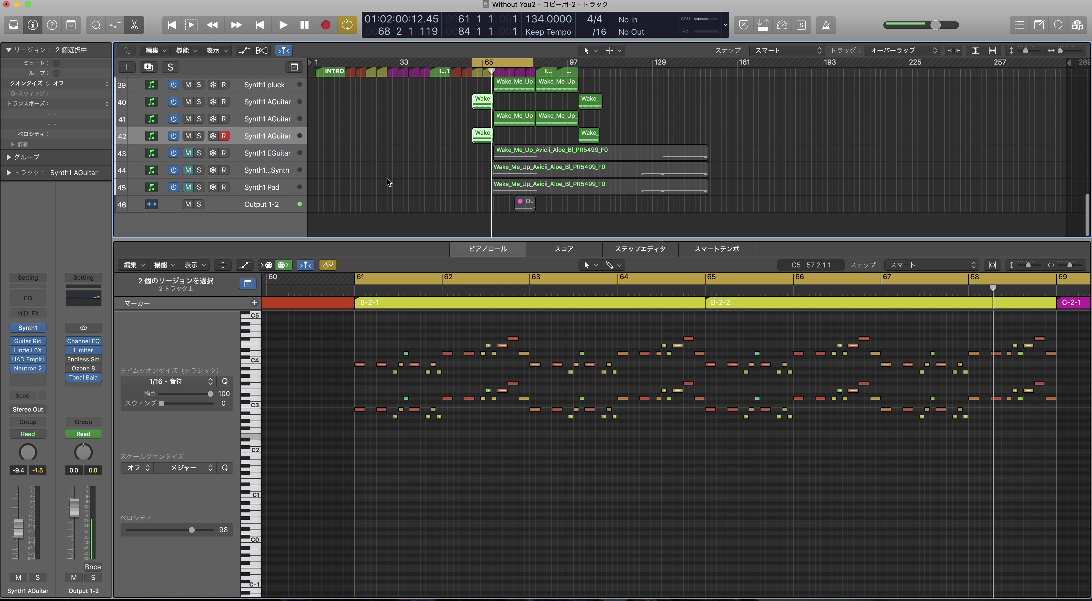
scroll(387, 183, up, 5)
scroll(387, 182, up, 4)
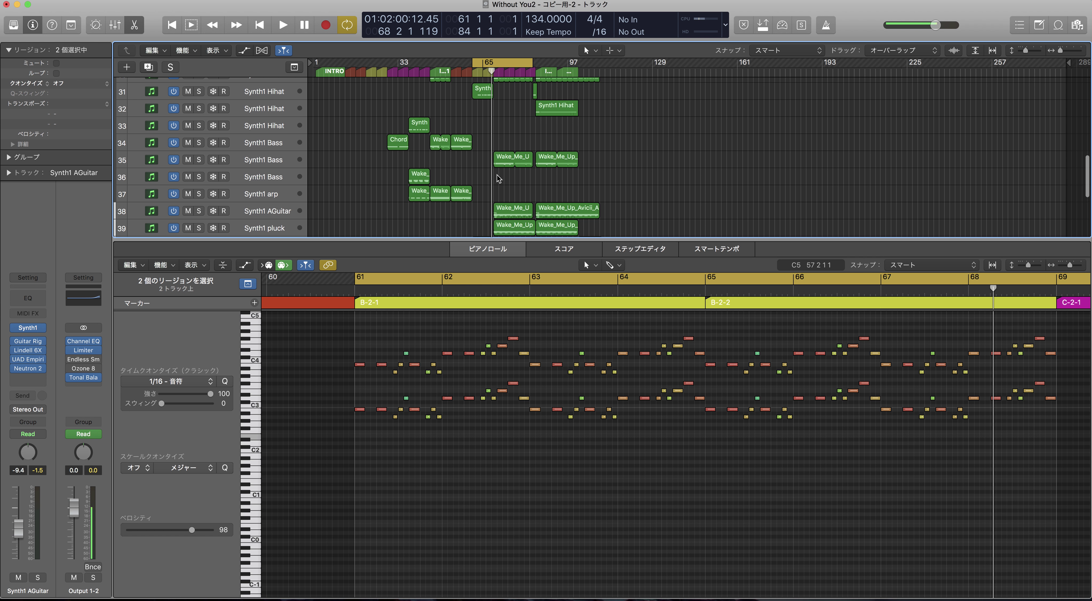
scroll(498, 178, down, 5)
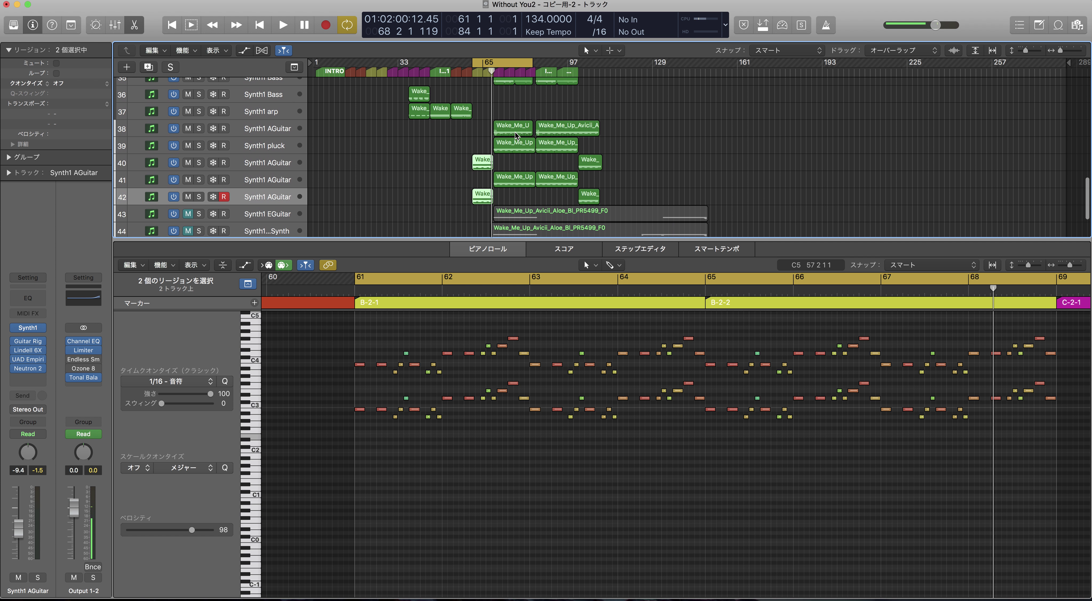
click(515, 145)
scroll(514, 193, up, 2)
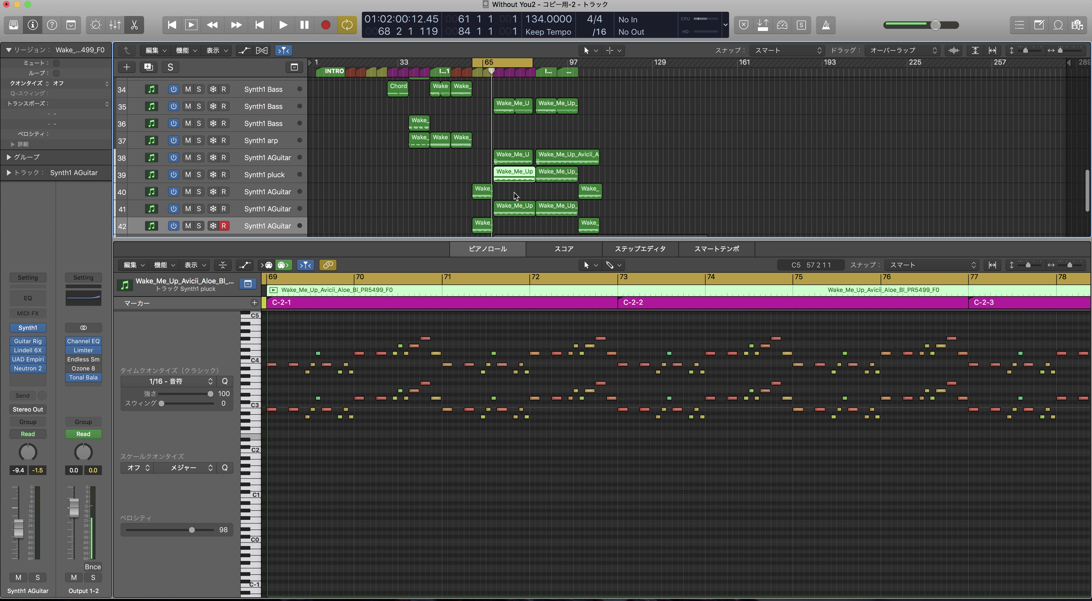
click(515, 203)
Step: Select the Synth1 Hihat region on track 30 at bar 69 to show its notes
scroll(517, 198, up, 7)
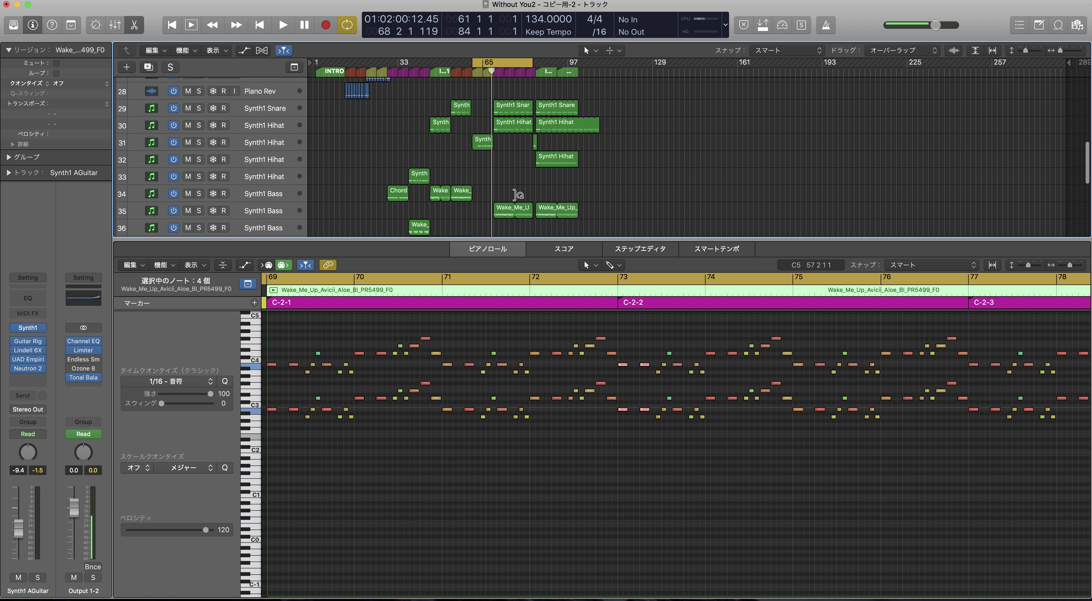
scroll(512, 183, up, 4)
scroll(511, 180, down, 1)
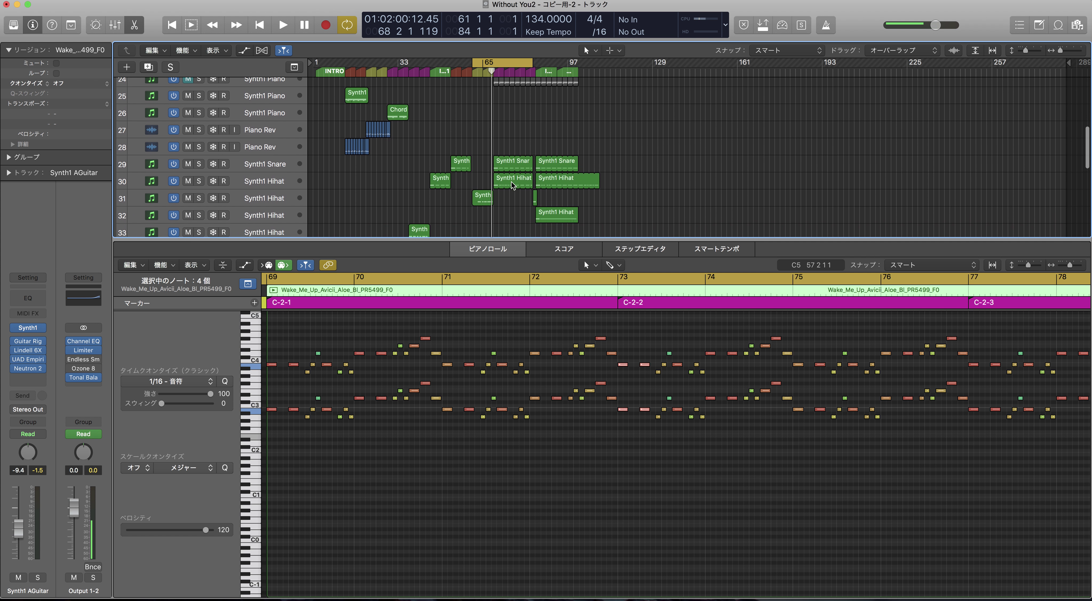
click(259, 167)
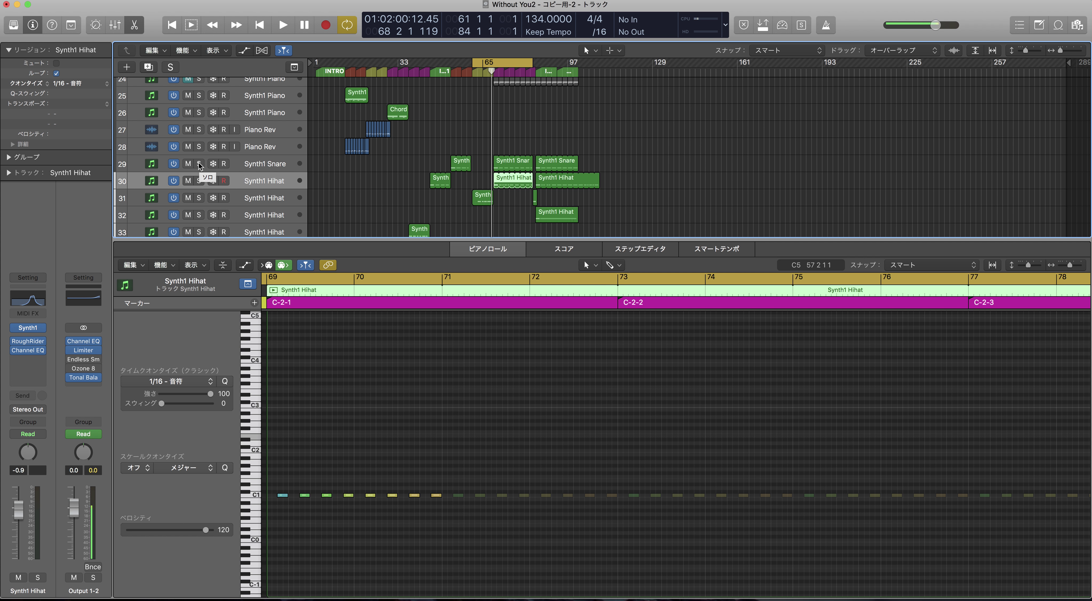
Step: Look over the arrangement from the vocal and FX tracks down through the kick, piano, hihat and bass tracks
scroll(336, 185, up, 5)
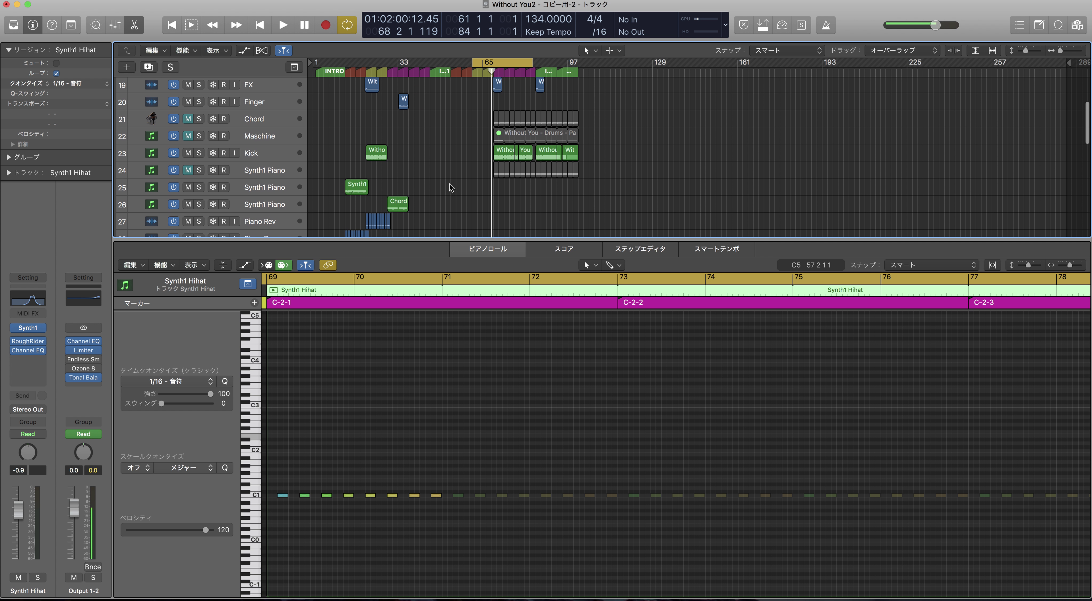
scroll(511, 155, up, 1)
scroll(509, 155, down, 1)
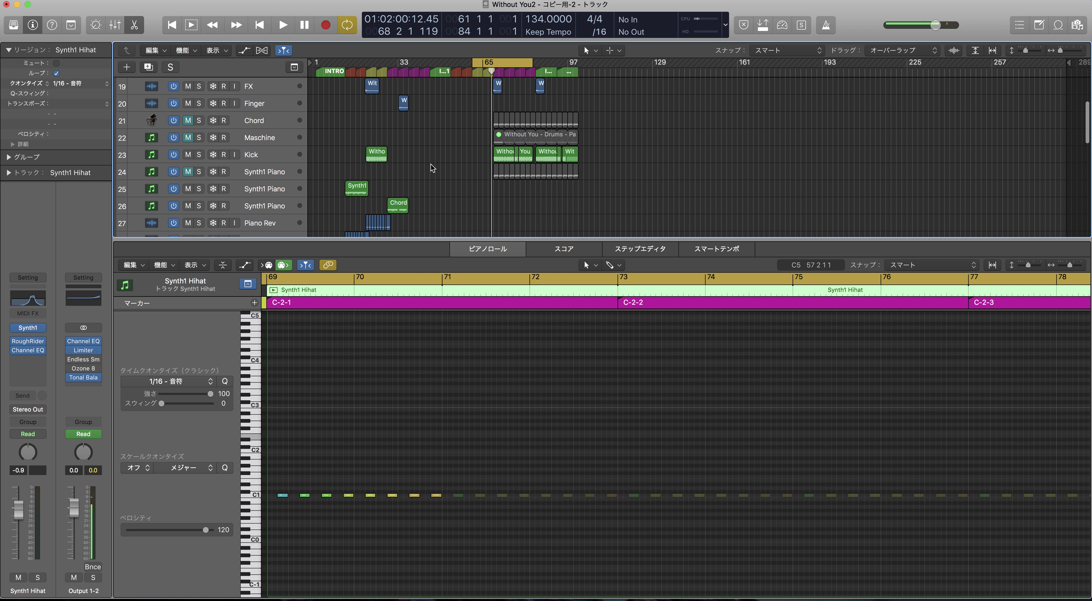
scroll(475, 162, up, 3)
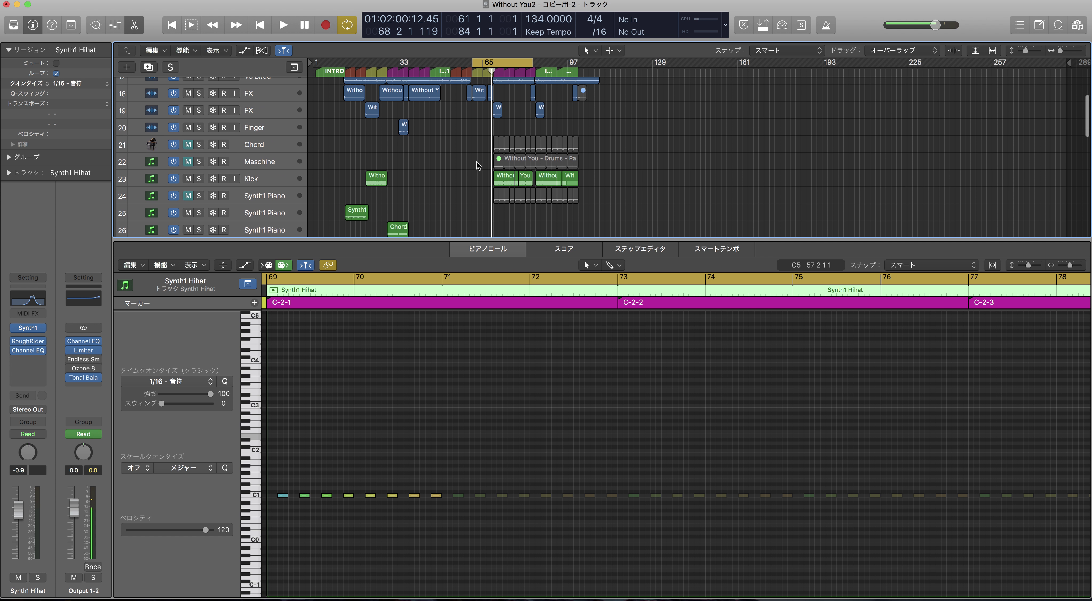
scroll(477, 161, down, 1)
scroll(477, 161, down, 1)
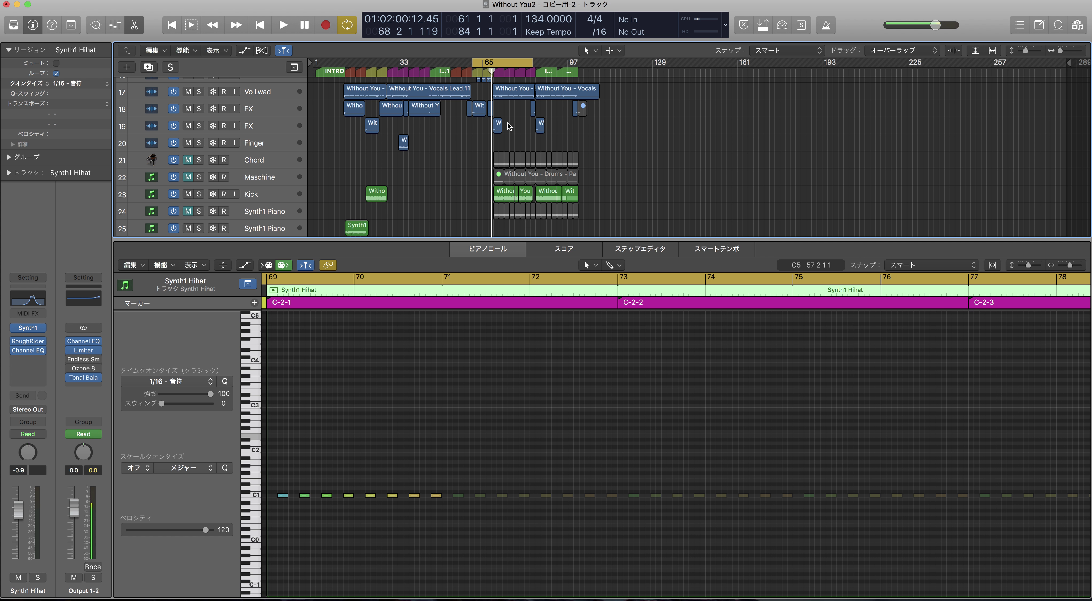
scroll(509, 124, up, 2)
scroll(491, 109, up, 1)
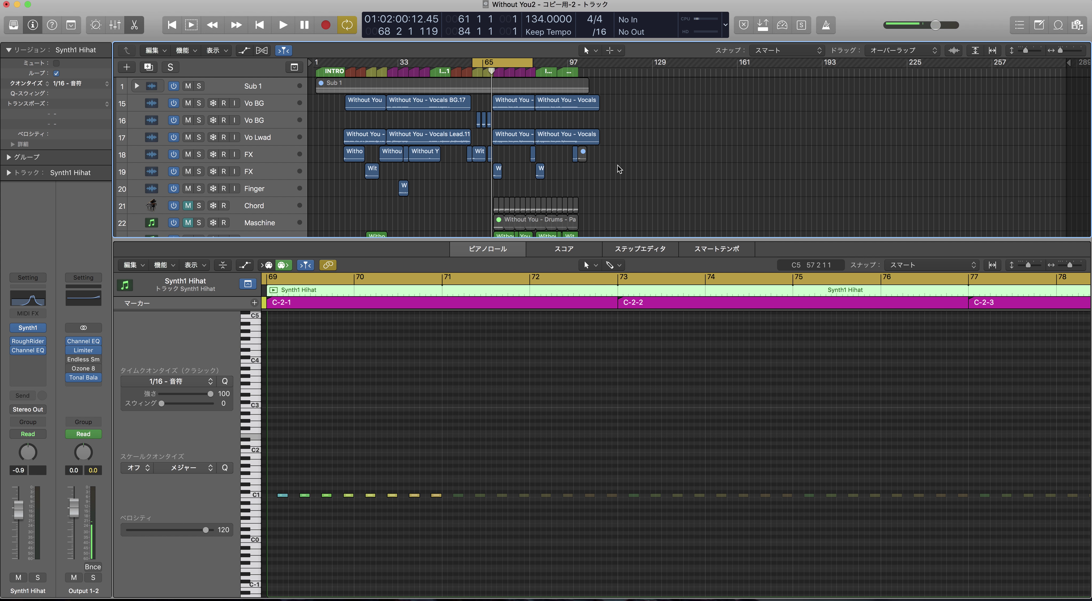
scroll(528, 168, down, 5)
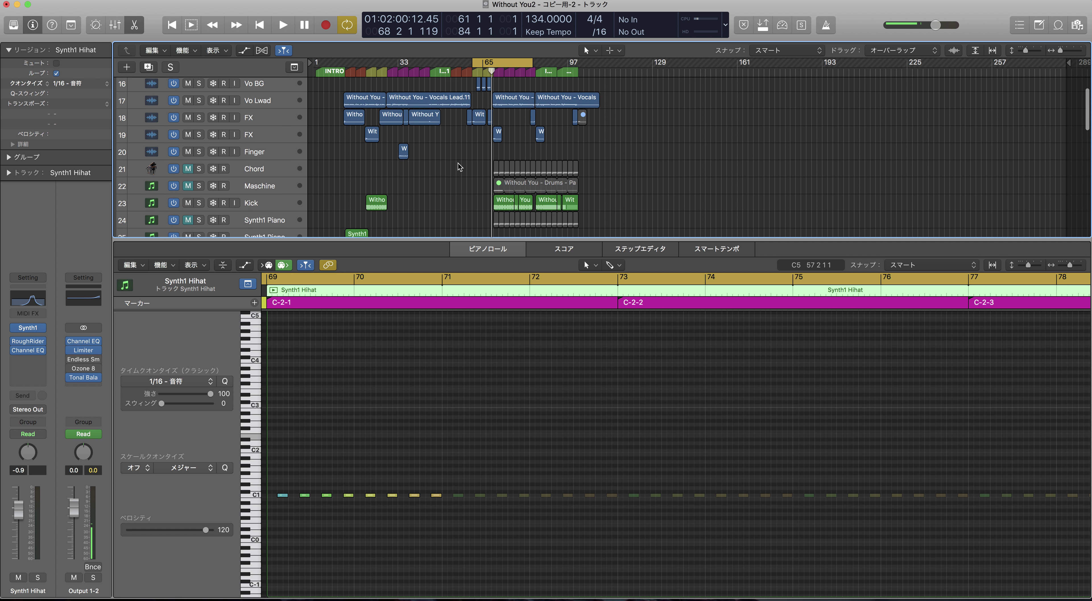
scroll(461, 166, down, 10)
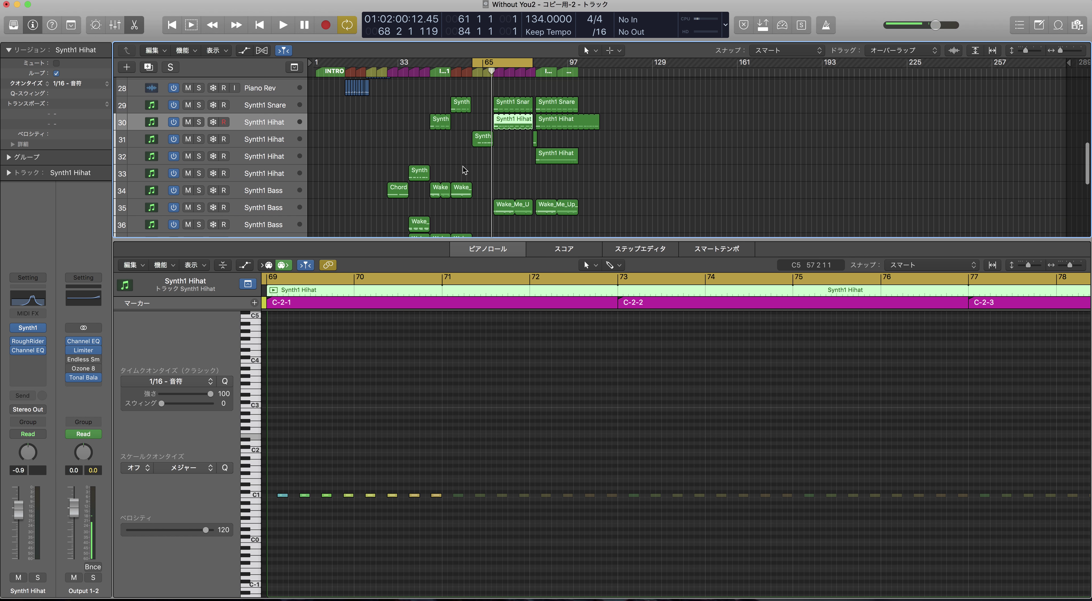
scroll(475, 165, down, 1)
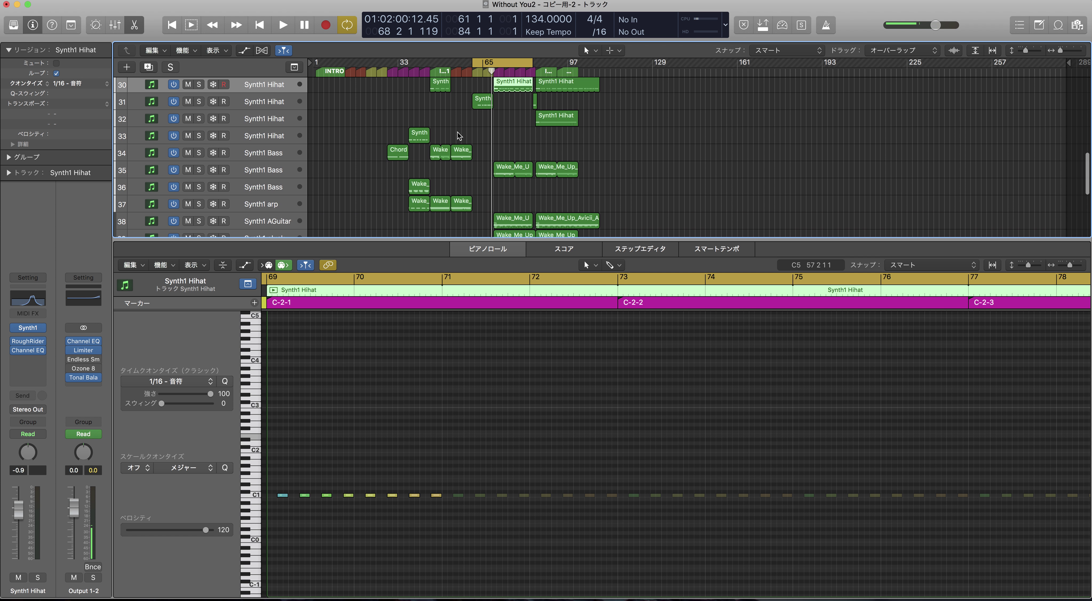
Step: Solo Synth1 Snare track 29 and Synth1 Hihat track 30, and play them from bar 69
scroll(382, 146, up, 3)
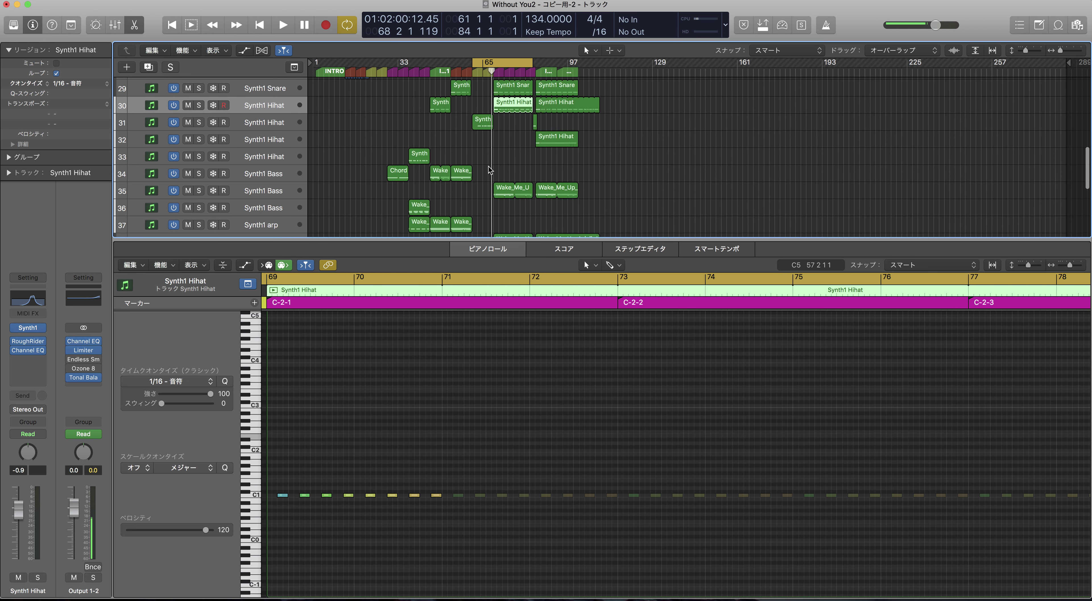
click(199, 123)
click(199, 140)
key(space)
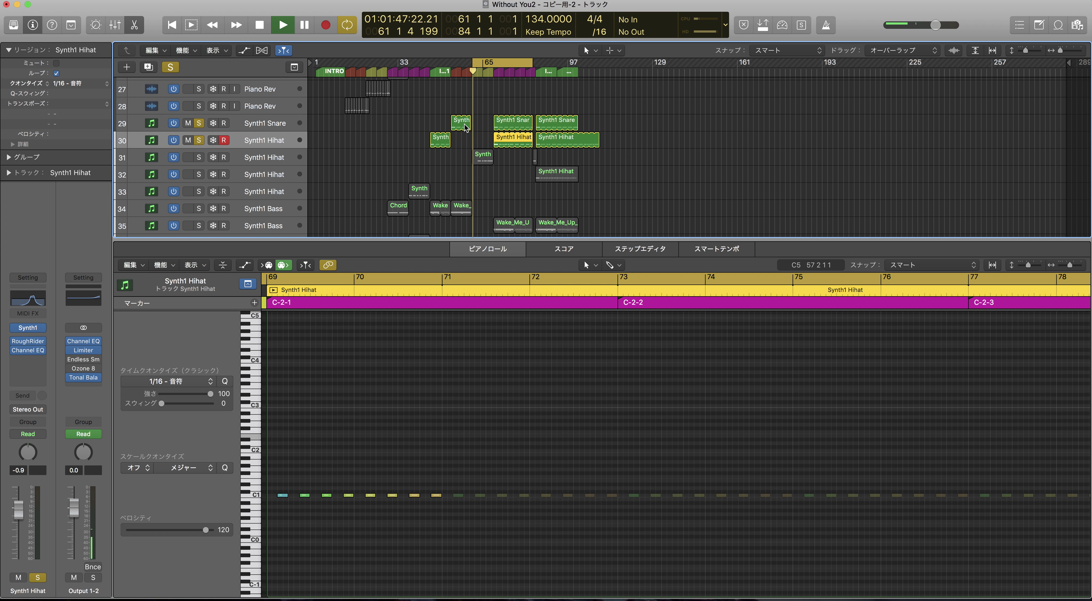
click(493, 72)
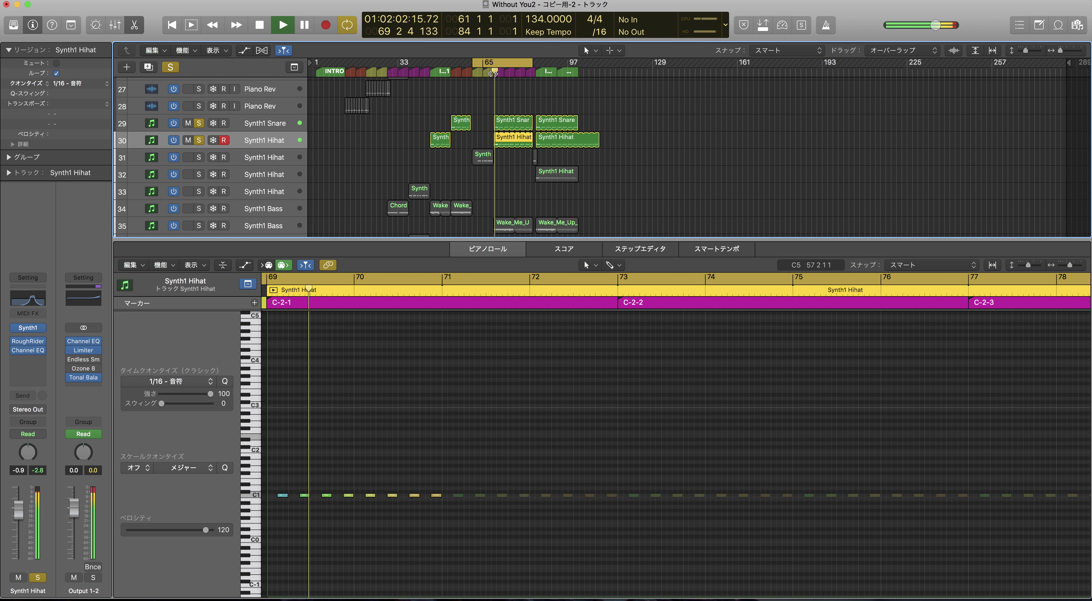
Step: Add Kick track 23 to the solo to audition the drums together, clear all solos and stop playback
scroll(499, 157, down, 3)
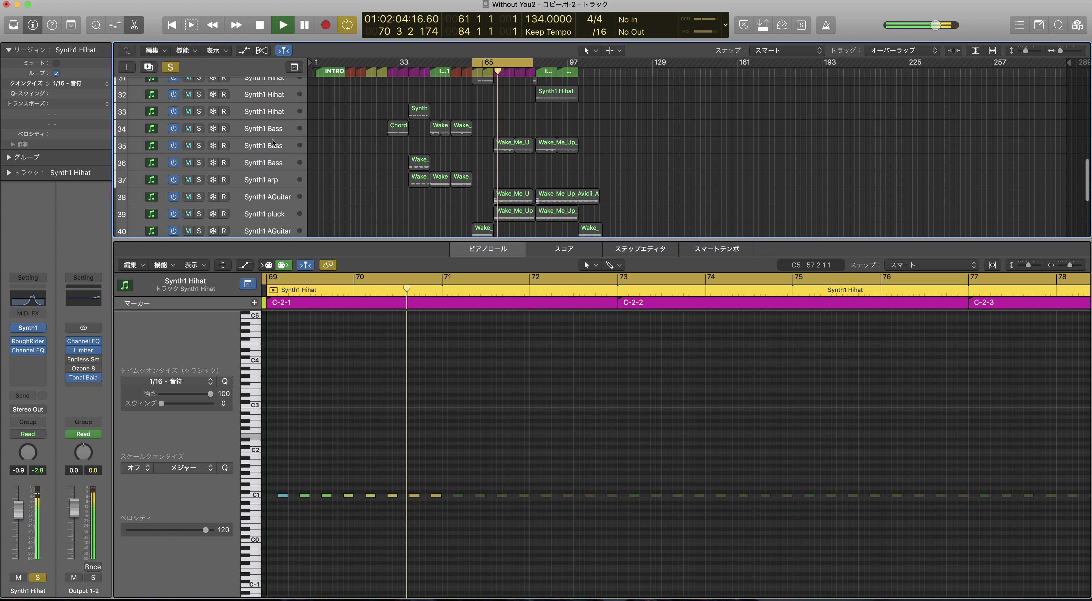
scroll(475, 149, up, 6)
scroll(470, 144, up, 3)
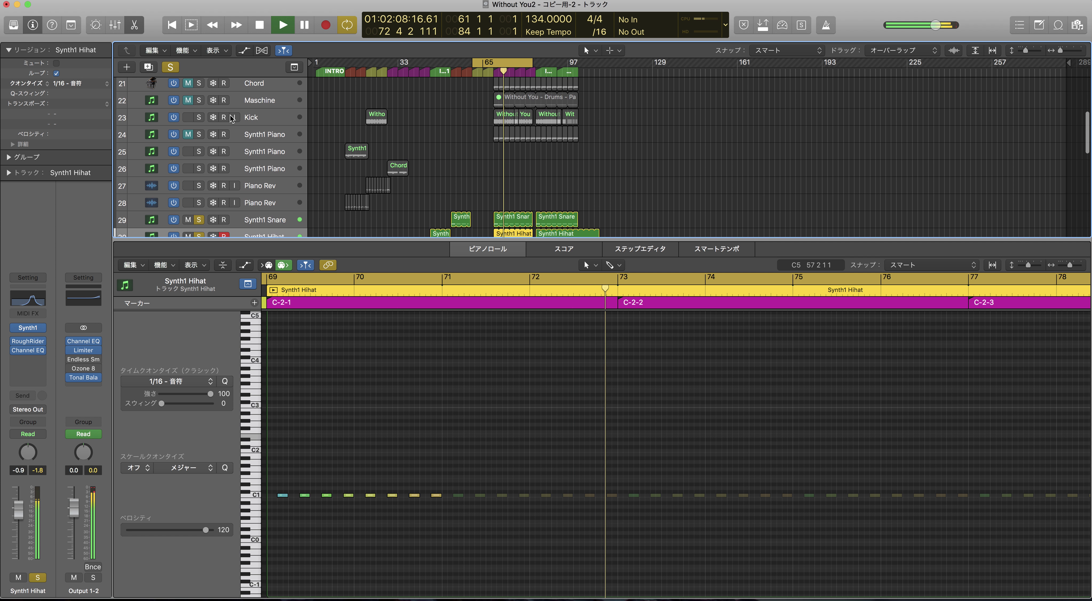
click(199, 117)
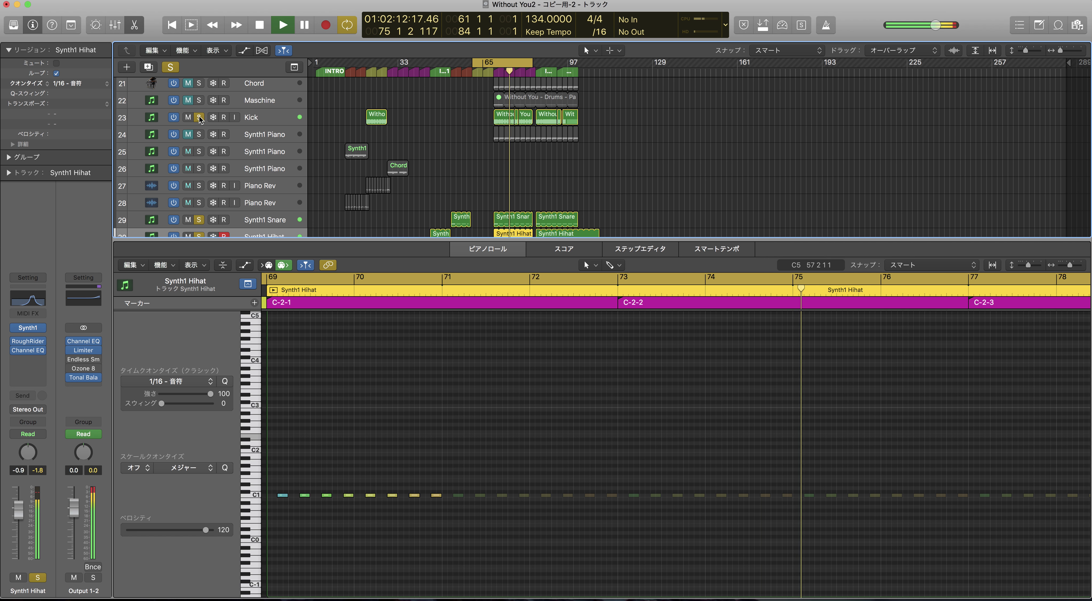
click(170, 68)
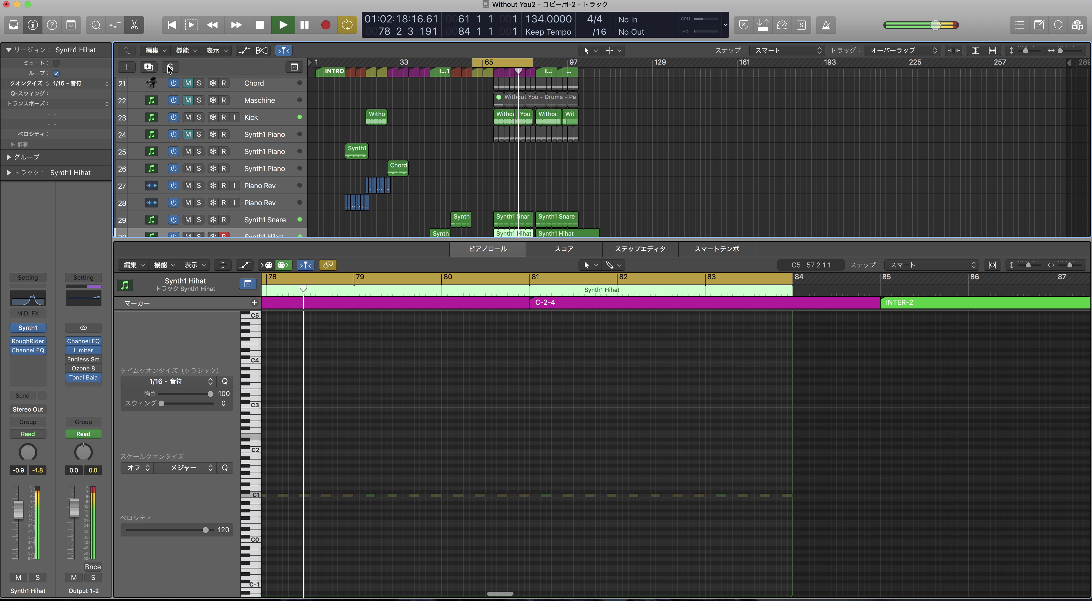
key(space)
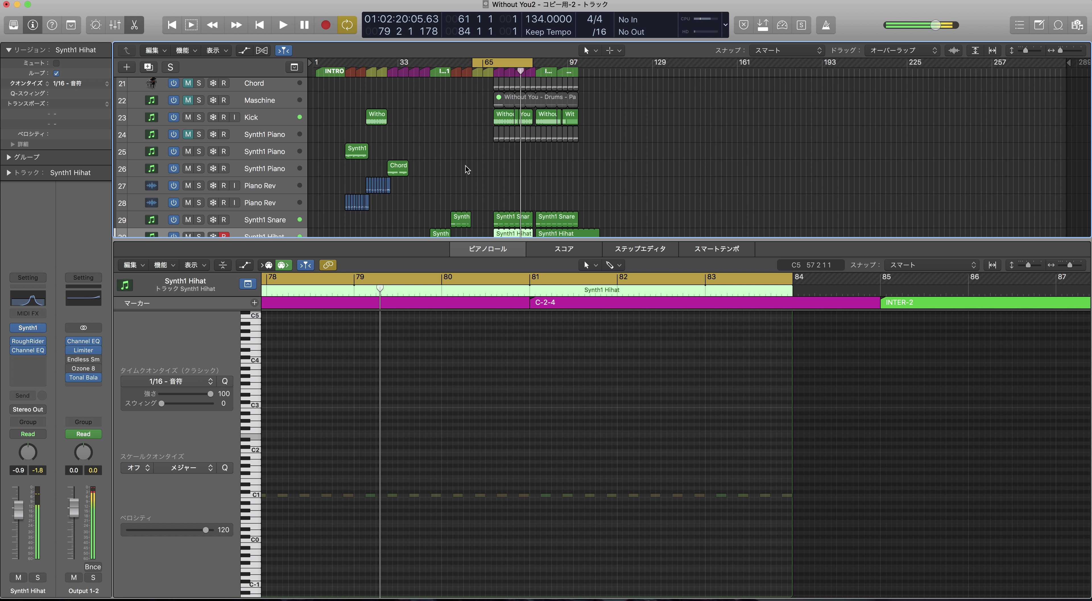
Step: Solo Synth1 Bass track 35 and play it from around bar 69
scroll(475, 165, down, 2)
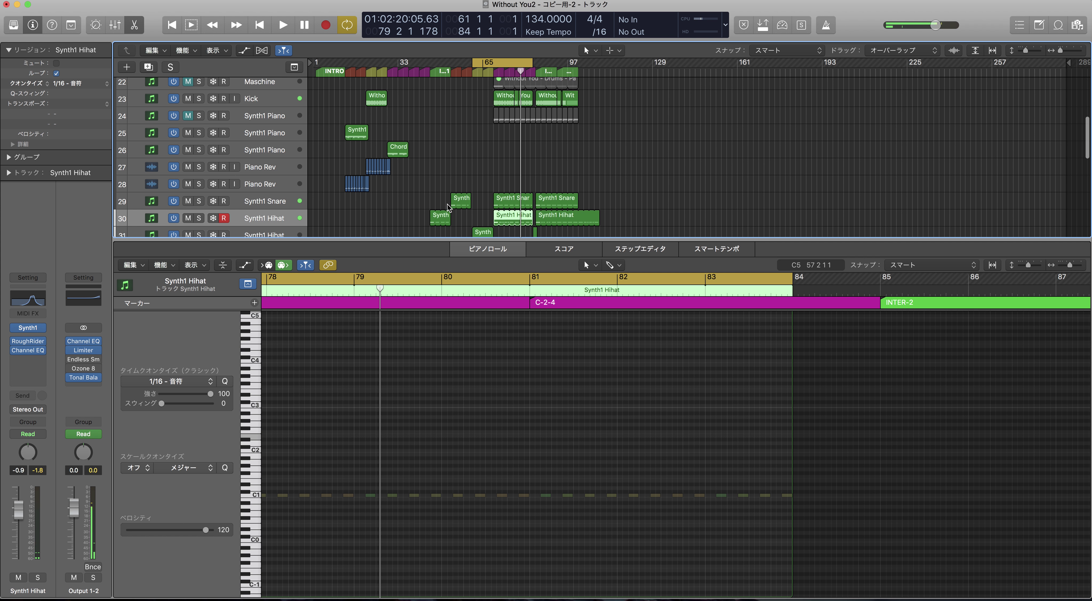
scroll(398, 186, down, 2)
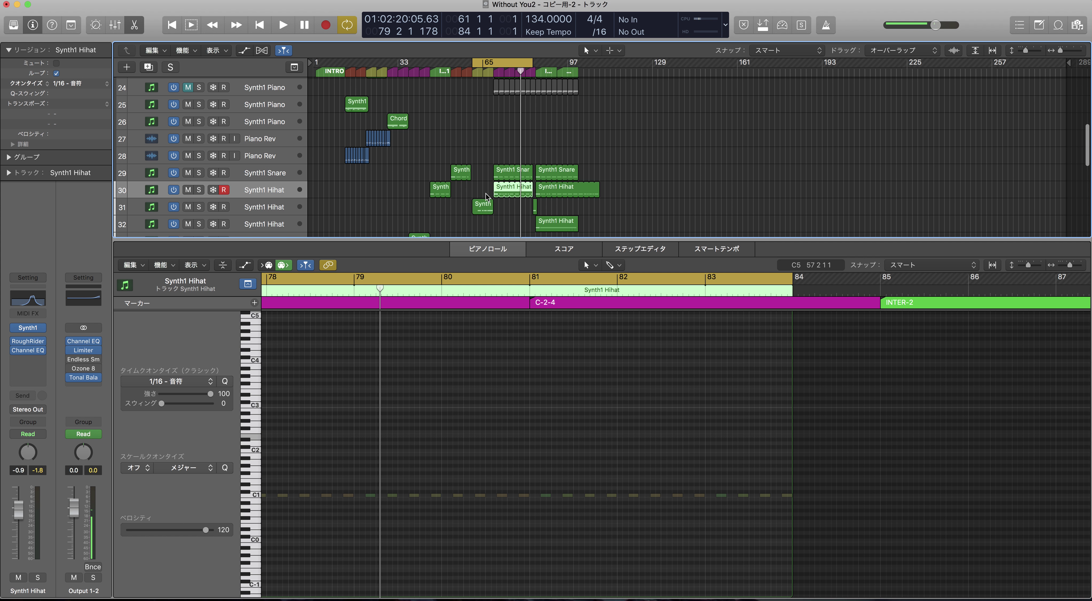
scroll(500, 194, down, 6)
scroll(488, 185, down, 1)
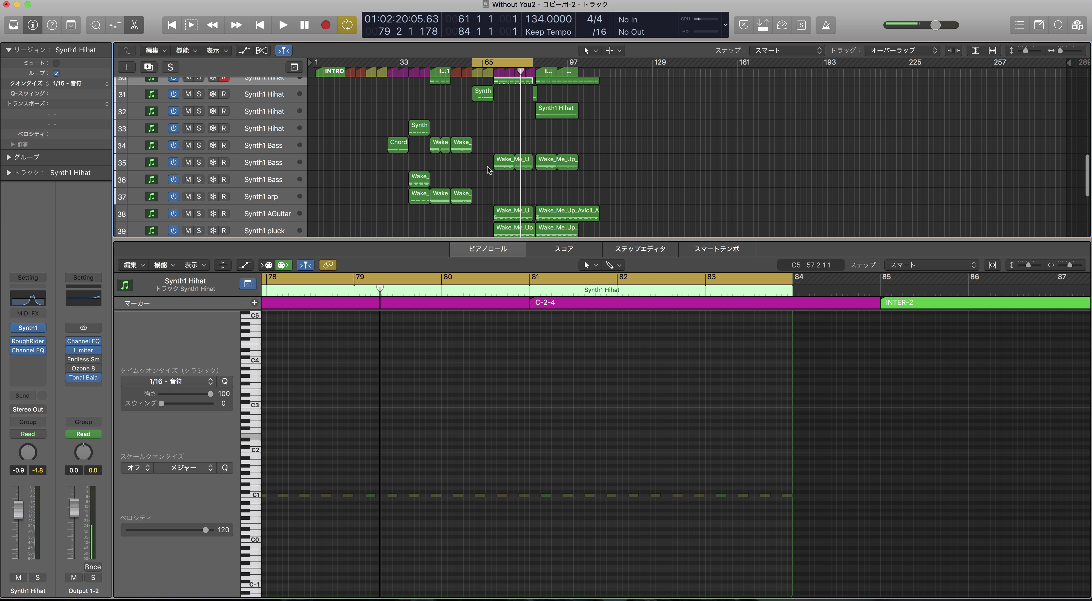
click(199, 163)
key(space)
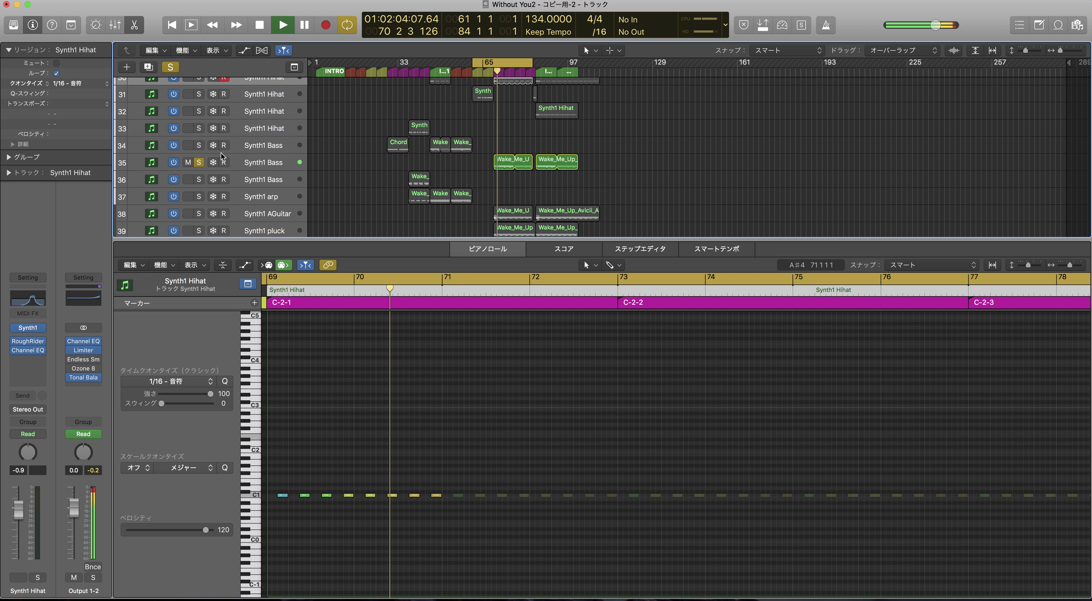
Step: Select Synth1 Bass track 35 to show its notes and open its Kickstart plug-in
click(260, 167)
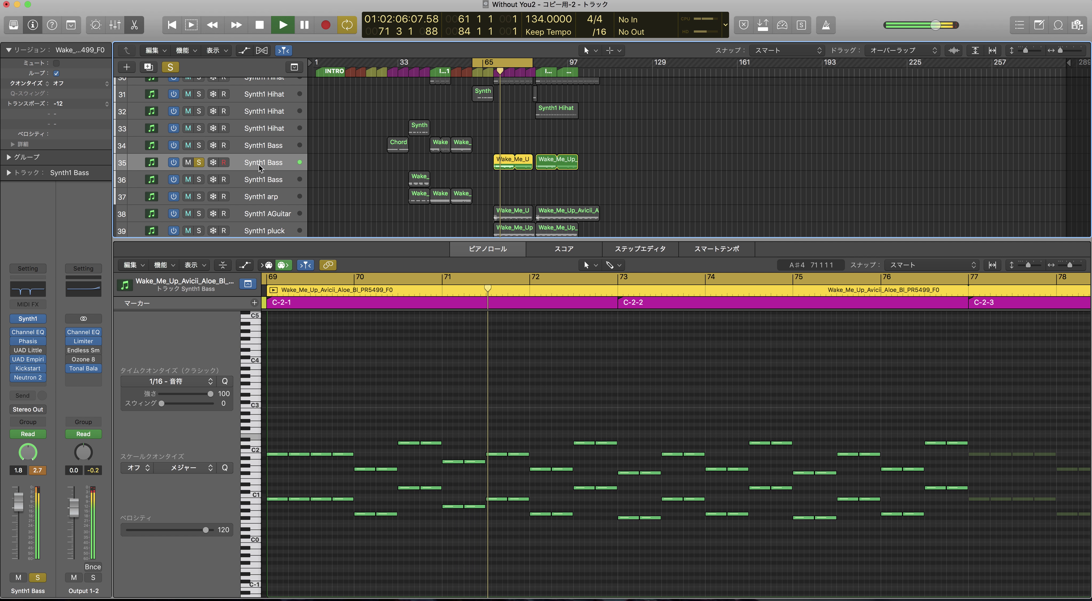
click(29, 369)
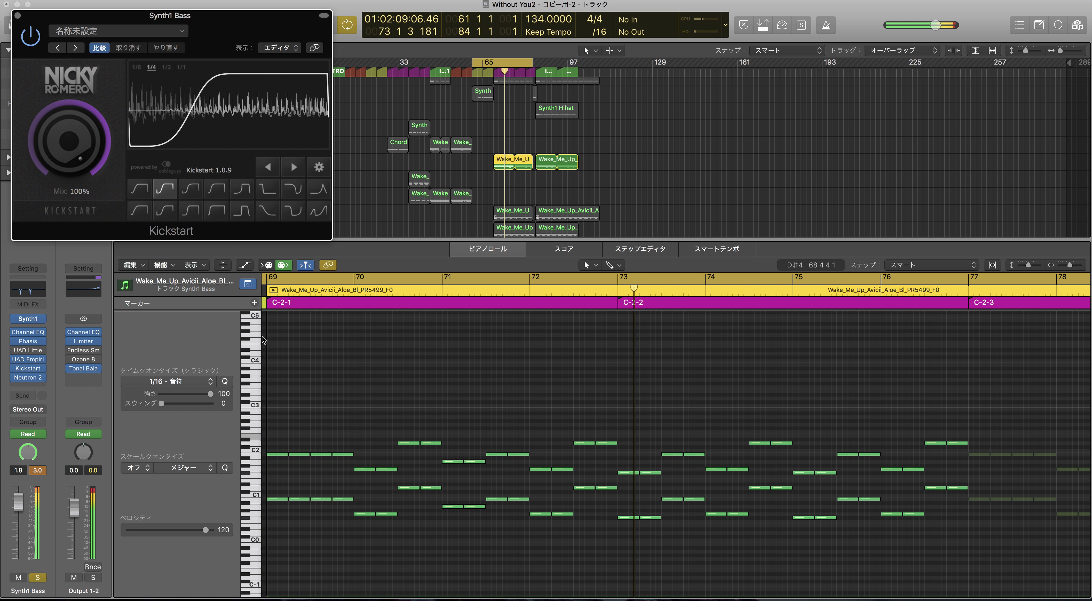
Step: Close Kickstart, audition Synth1 Bass track 35 with its effects bypassed, and stop playback and clear the solo
click(18, 16)
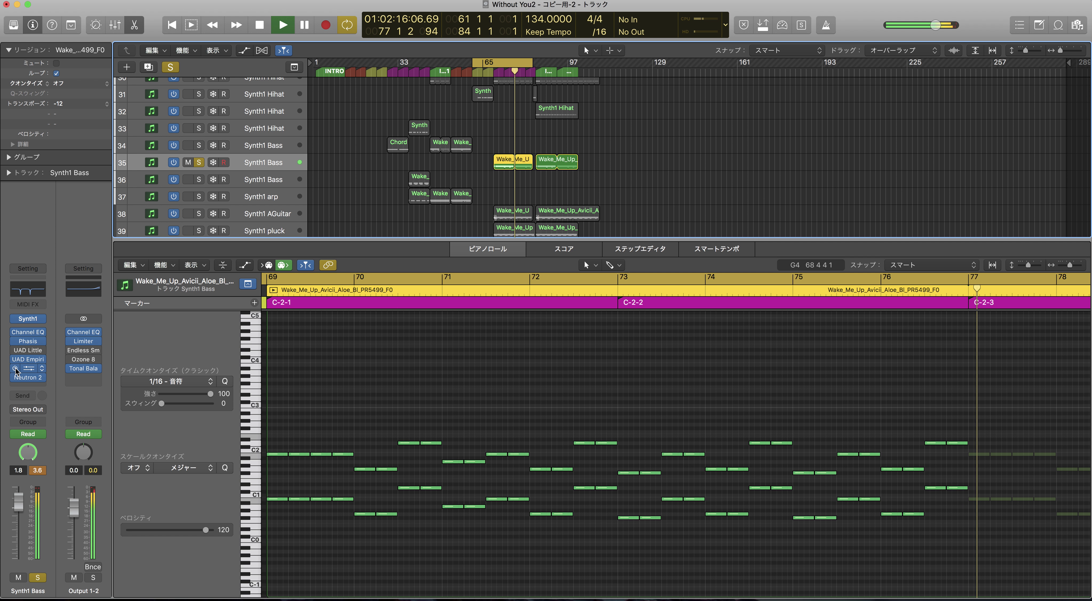
click(15, 332)
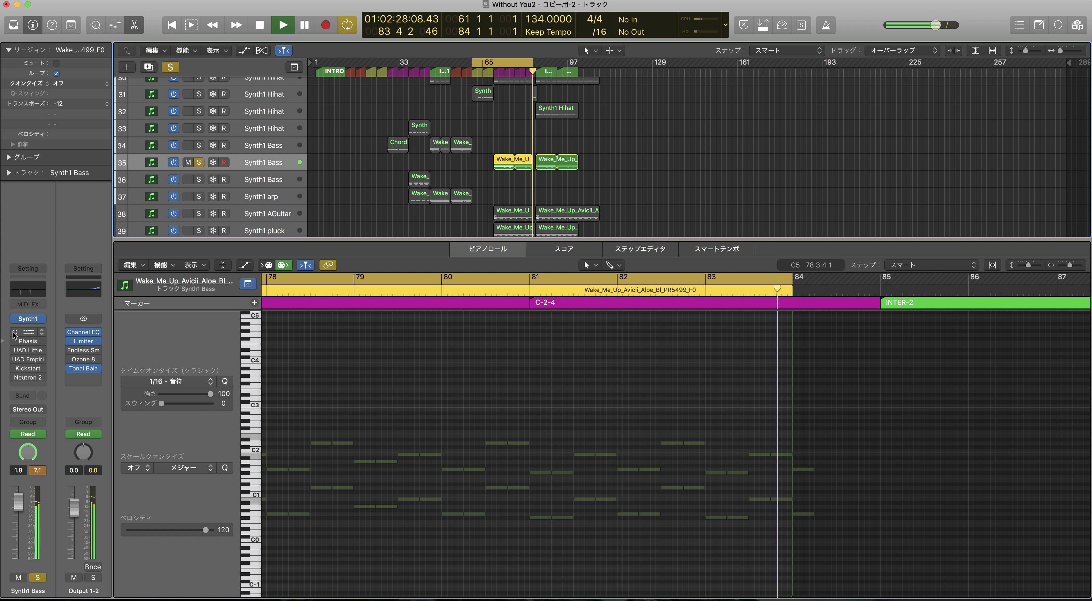
key(space)
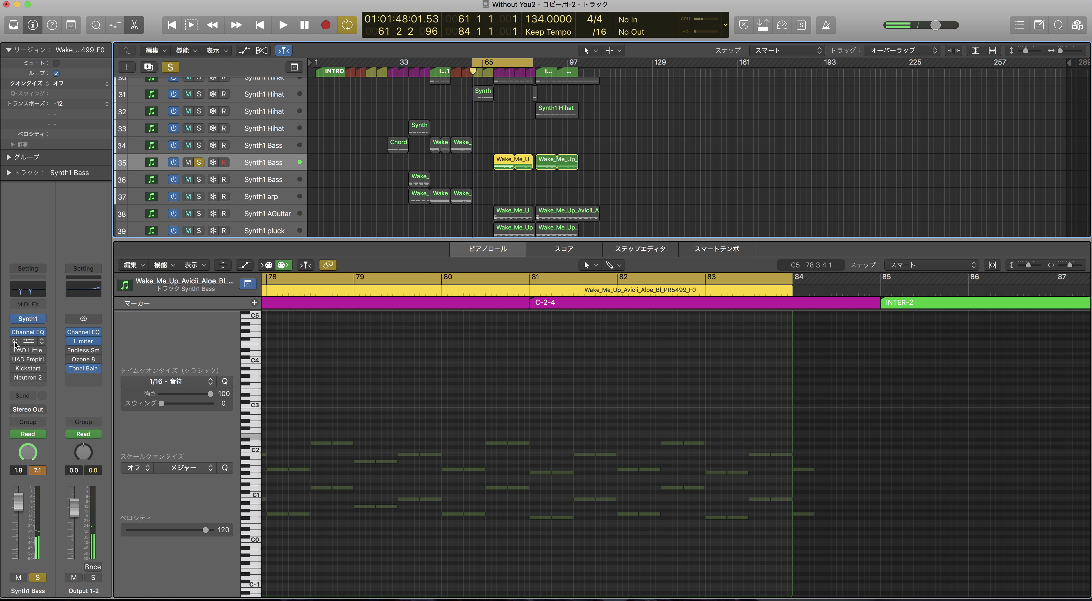
key(s)
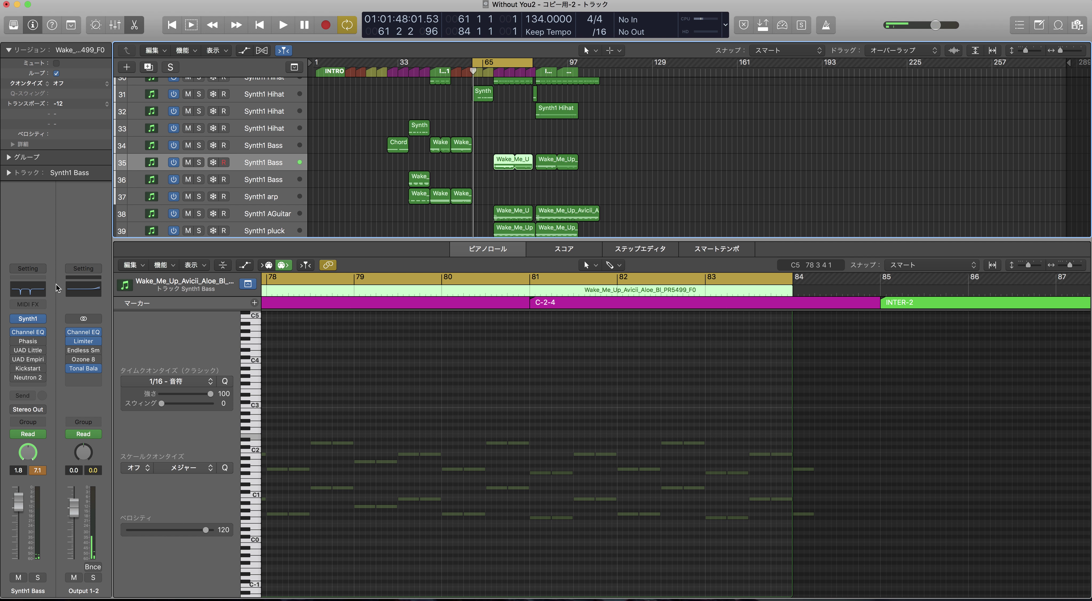
Step: Enable the Phasis, UAD Little, UAD Empiri and Neutron 2 effects on Synth1 Bass track 35
click(16, 342)
click(15, 350)
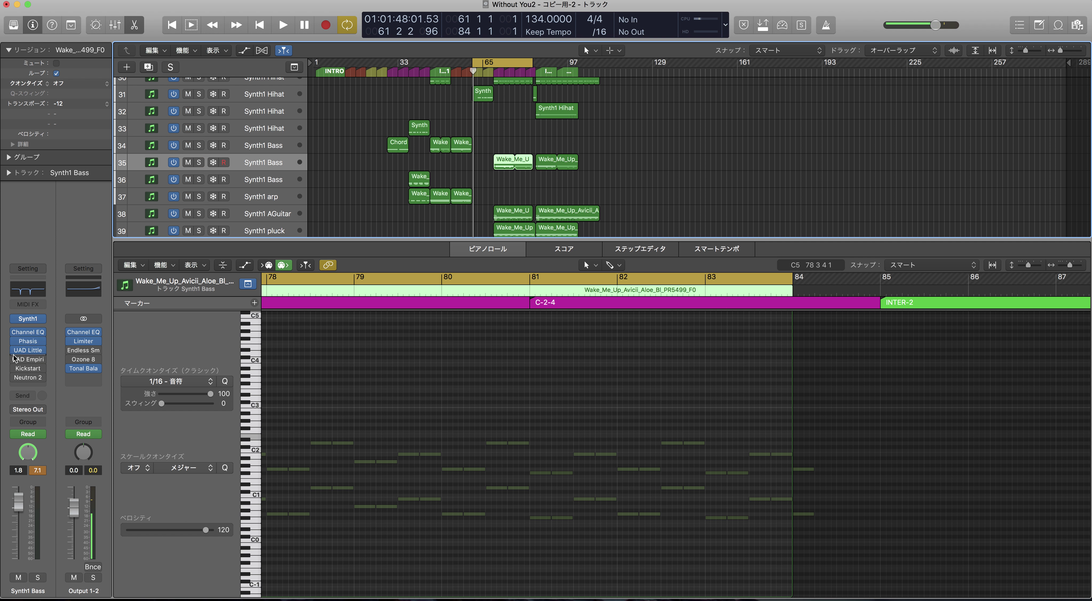
click(16, 360)
click(15, 378)
drag(26, 361, 33, 350)
Step: Look through the lower tracks, selecting Synth1 Bass 36, arp 37, AGuitar 38 and pluck 39 in turn to view their notes and effects
scroll(484, 173, down, 1)
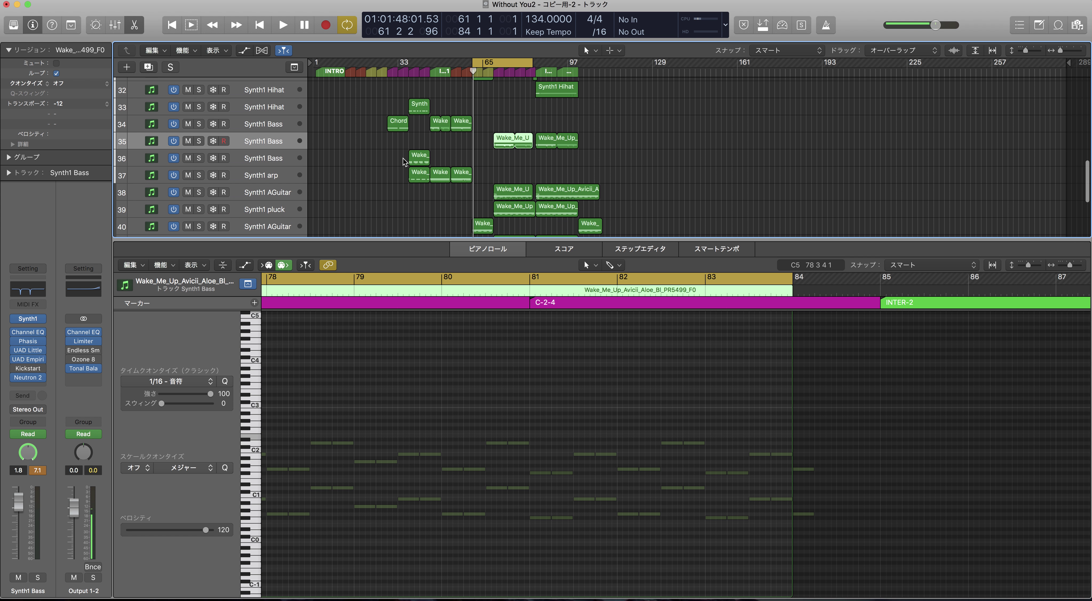
scroll(402, 161, down, 3)
scroll(388, 157, down, 4)
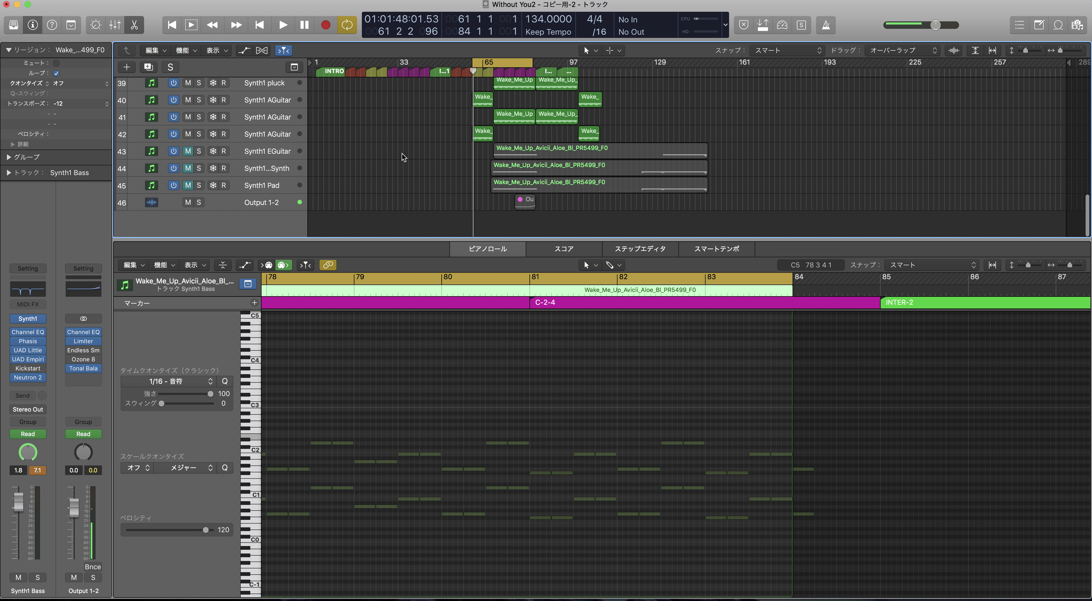
scroll(404, 158, up, 3)
scroll(404, 156, up, 5)
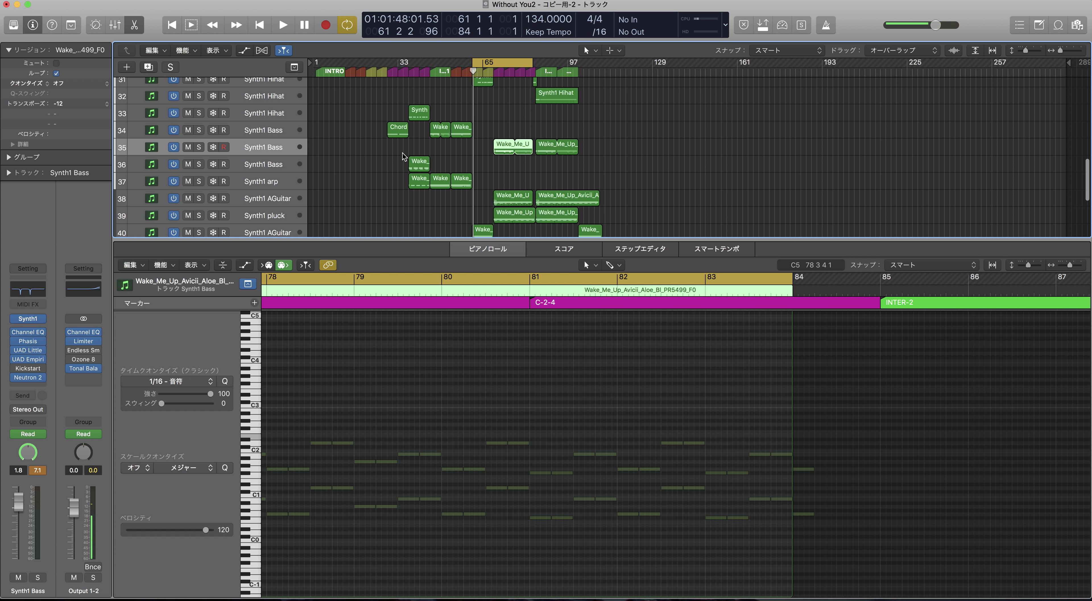
click(256, 167)
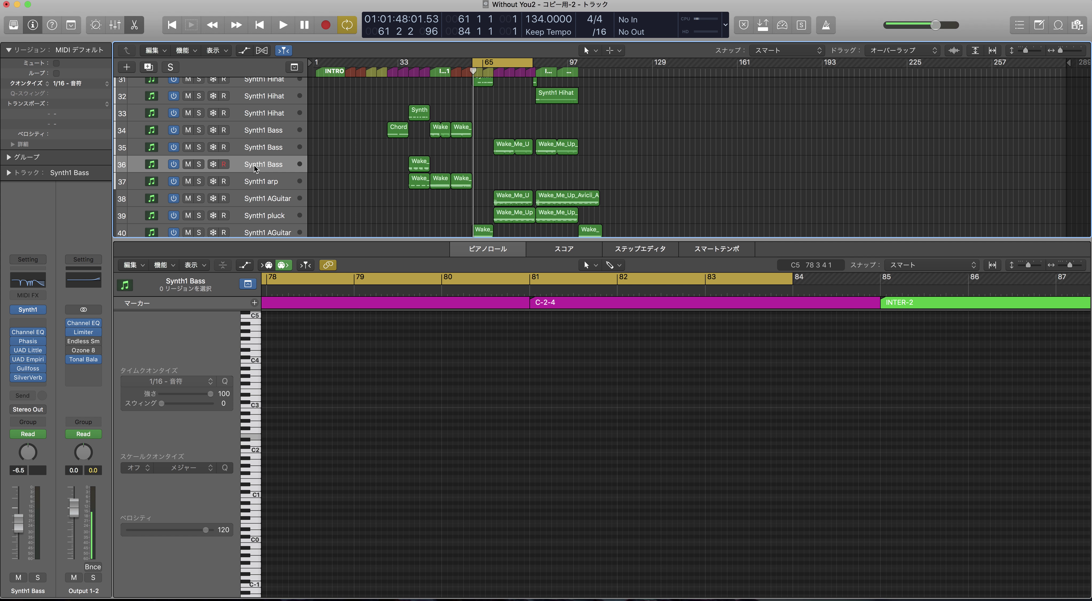
click(256, 183)
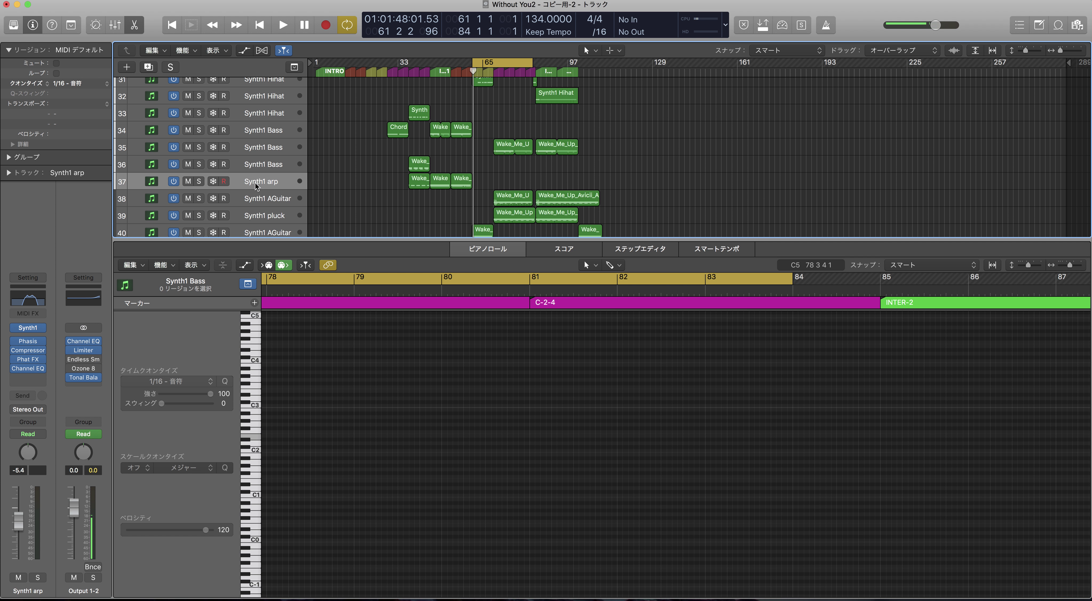
click(261, 200)
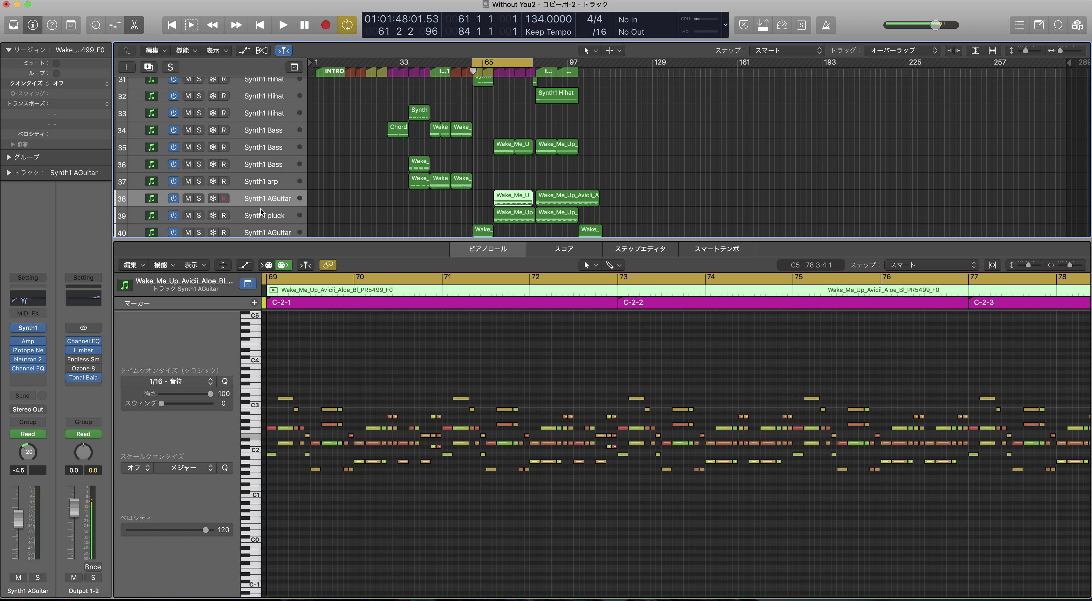
click(261, 216)
Step: Select Synth1 AGuitar tracks 42, 41, 40 and 38 in turn to compare their notes and effects
scroll(259, 212, down, 3)
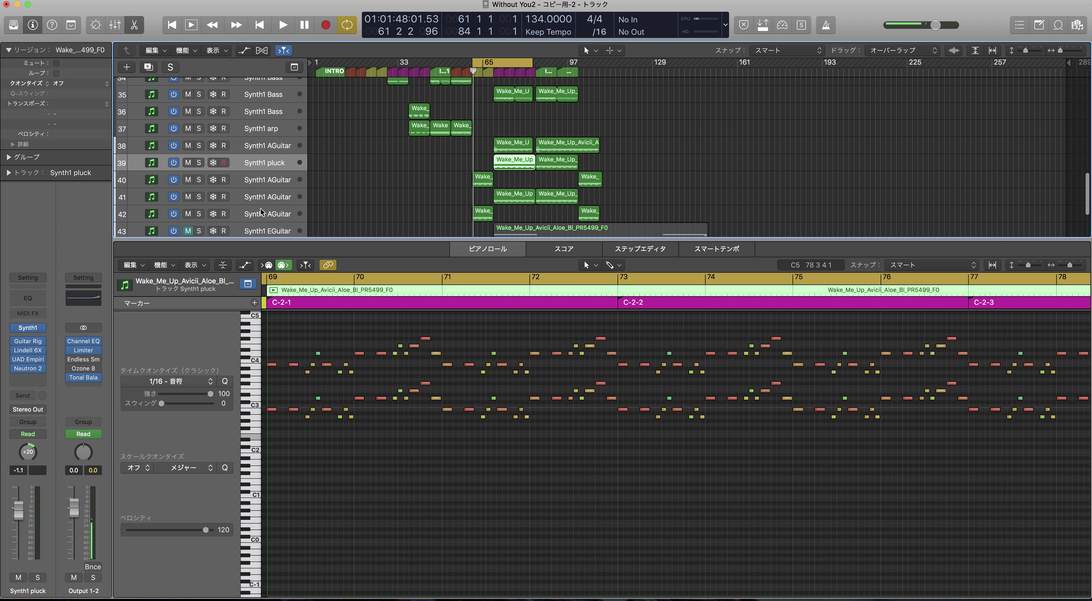
click(259, 215)
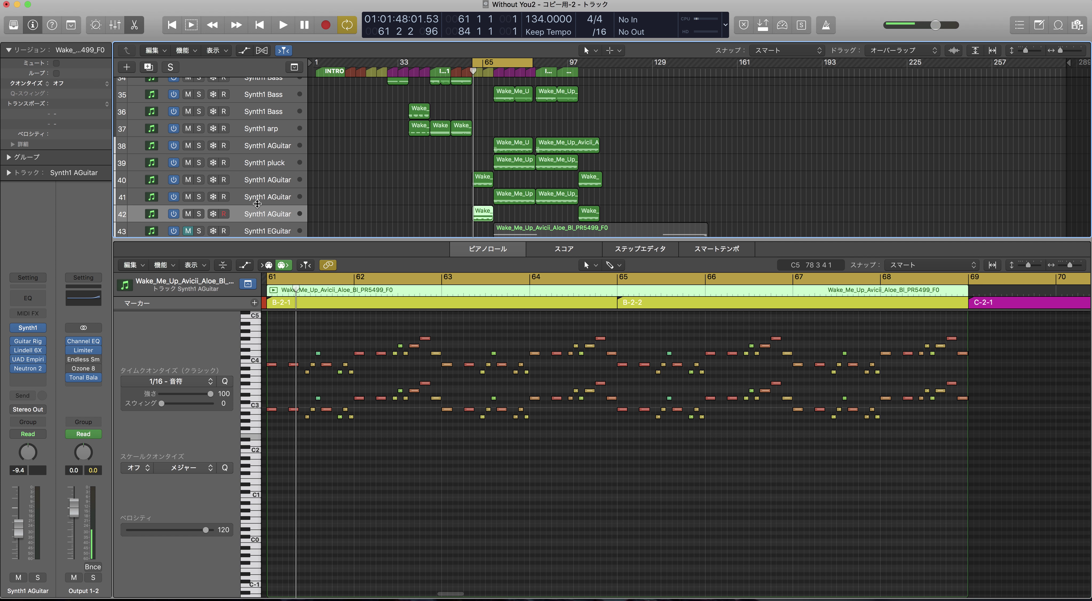
click(256, 199)
click(254, 183)
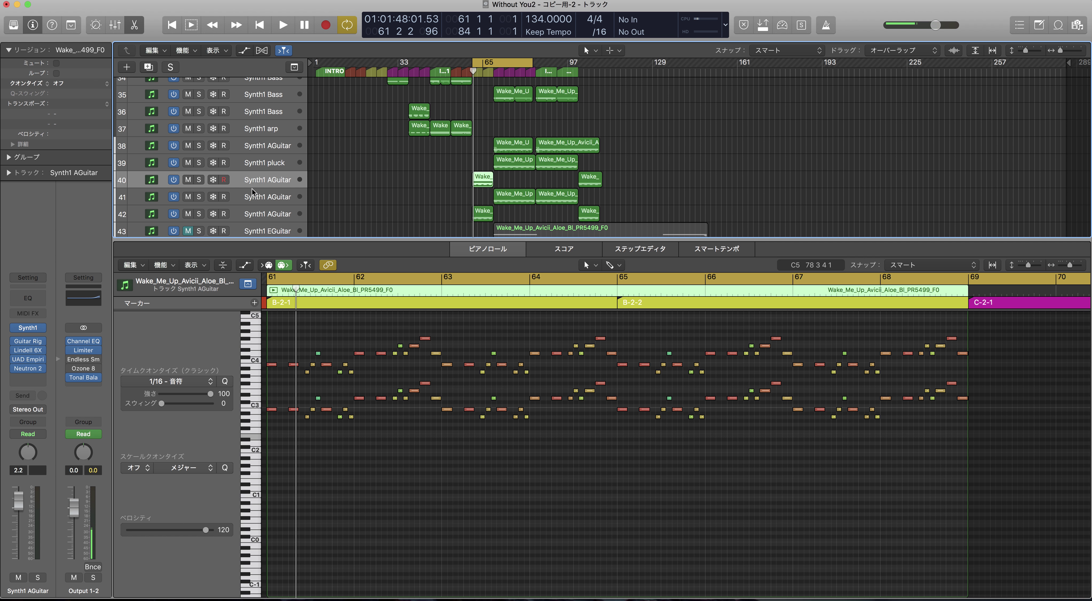
click(265, 148)
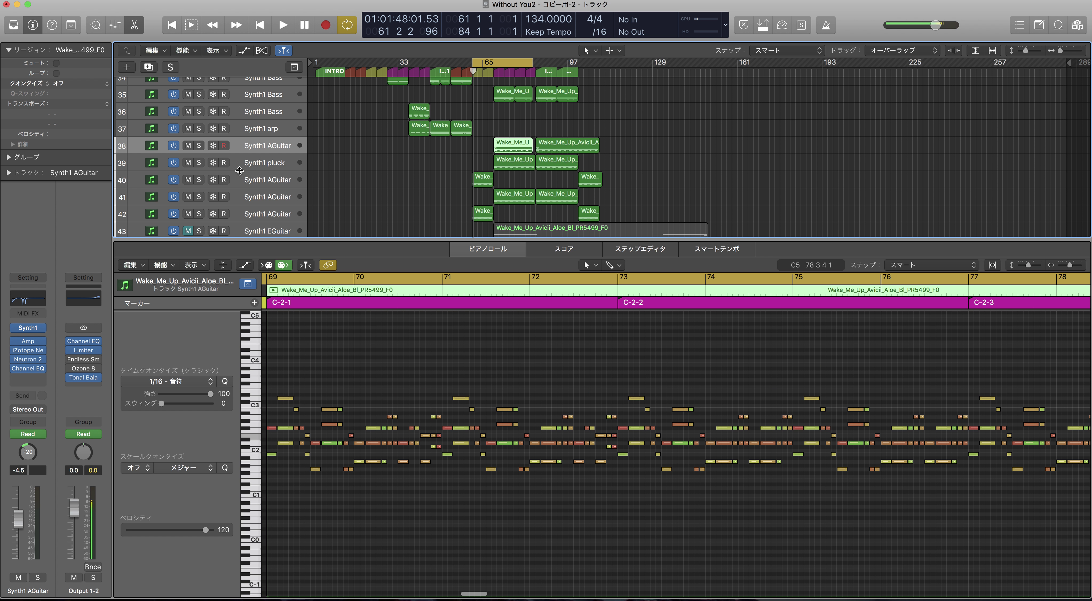
Step: Select Synth1 AGuitar track 40 and open its Synth1 instrument to view the preset, then close it
click(263, 183)
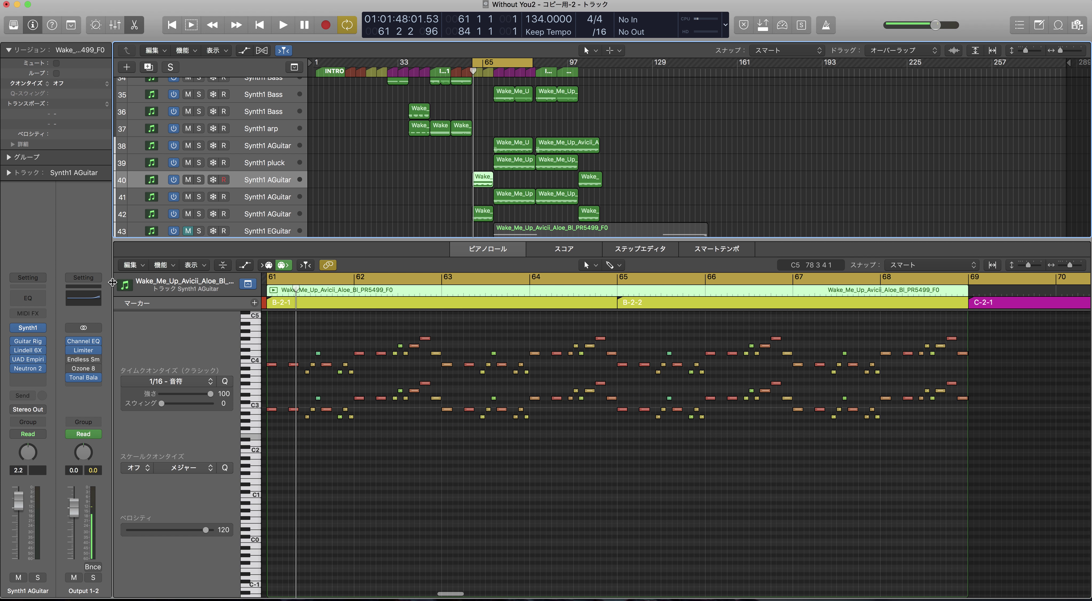
click(28, 329)
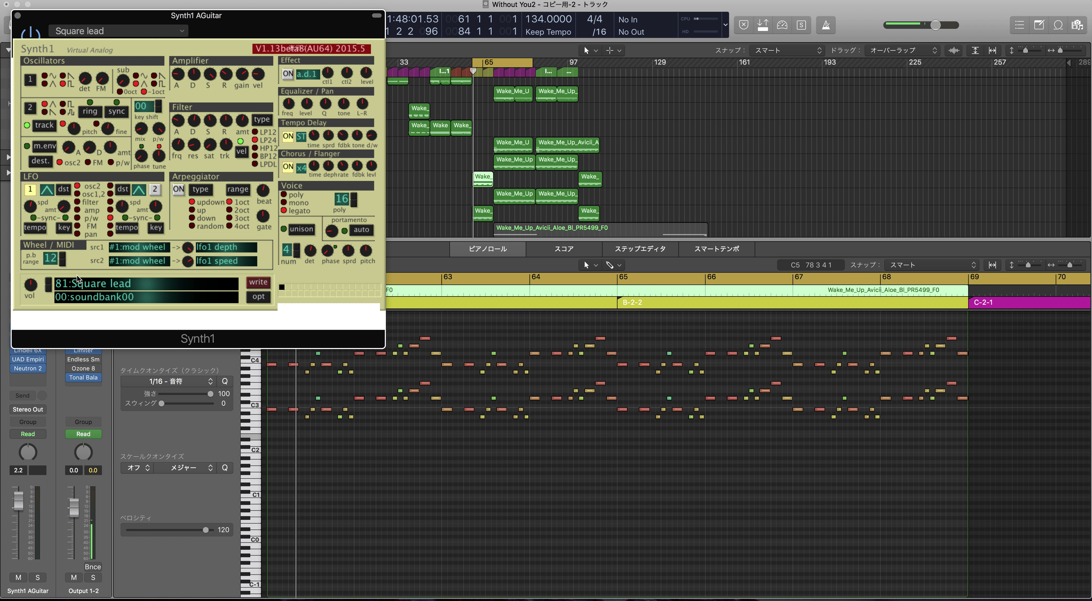
click(17, 16)
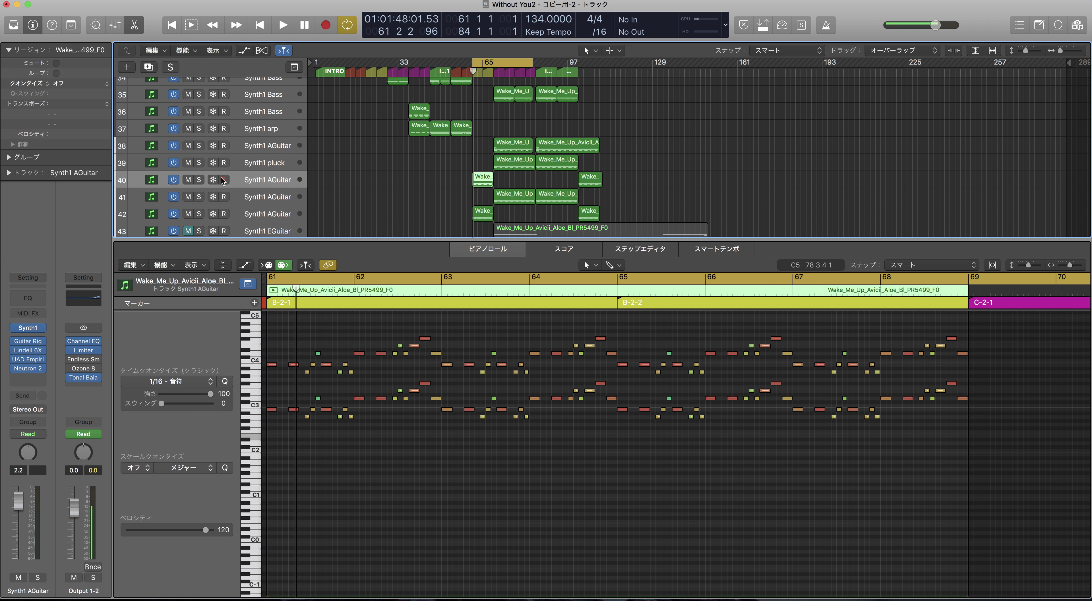
Step: Open and close the Synth1 instrument on AGuitar tracks 41 and 42 in turn to view their presets
click(271, 199)
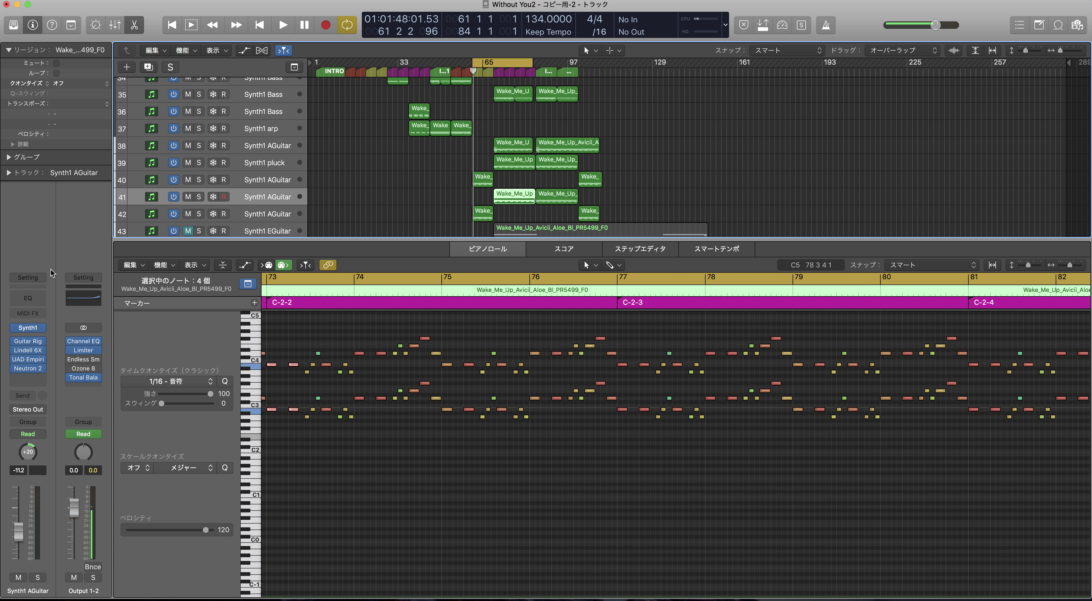
click(27, 329)
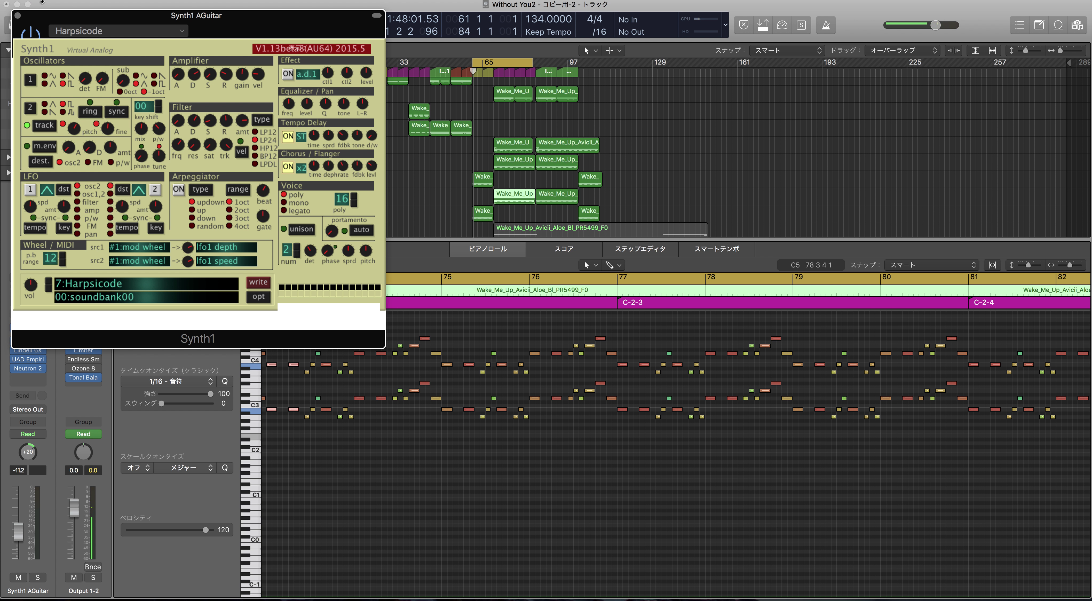
click(18, 16)
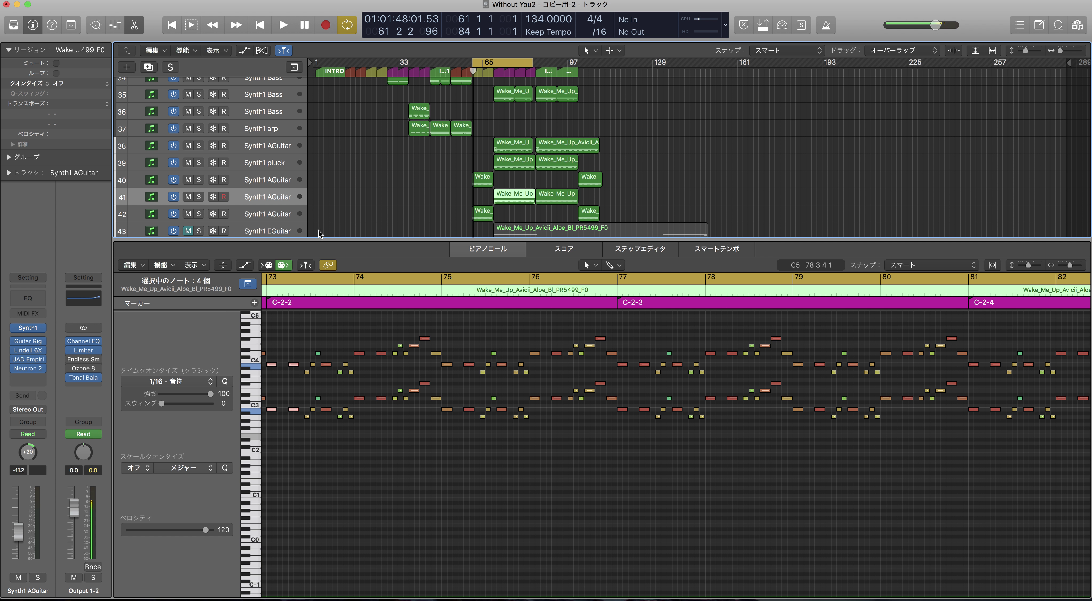
click(271, 216)
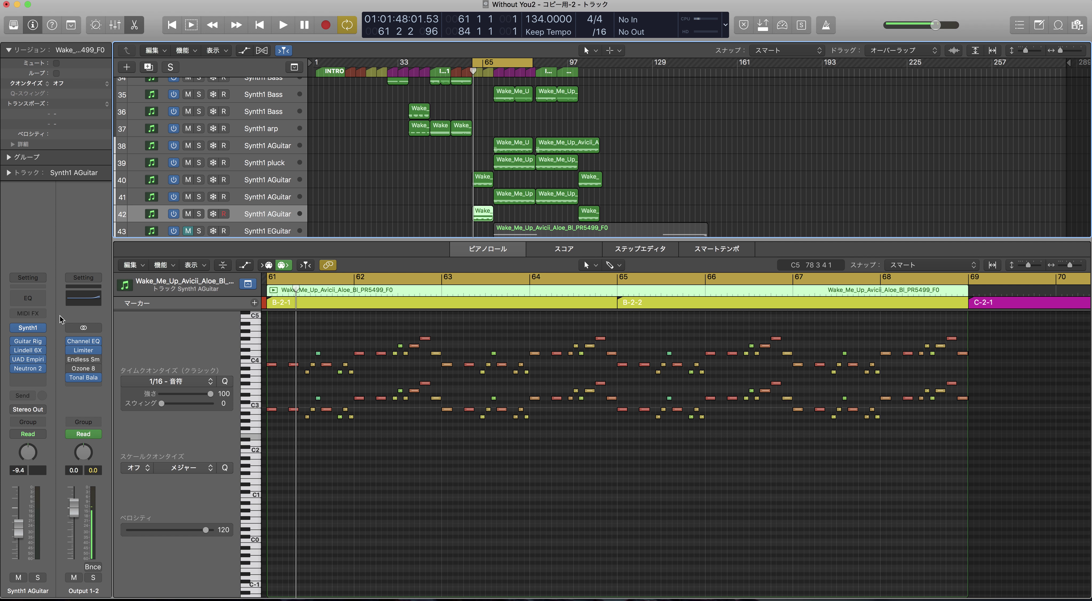
click(29, 328)
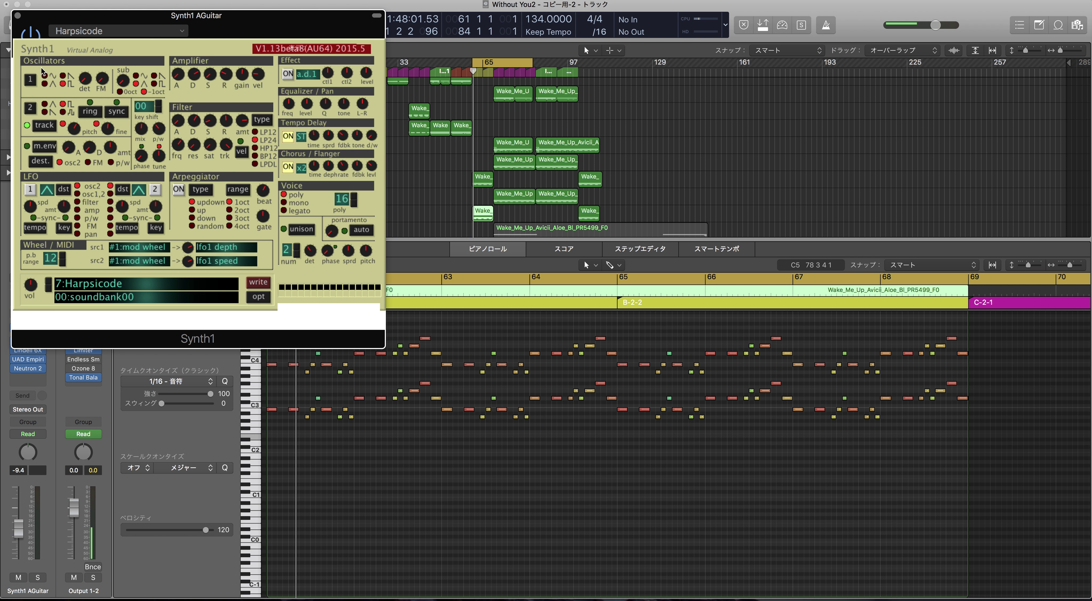
click(18, 15)
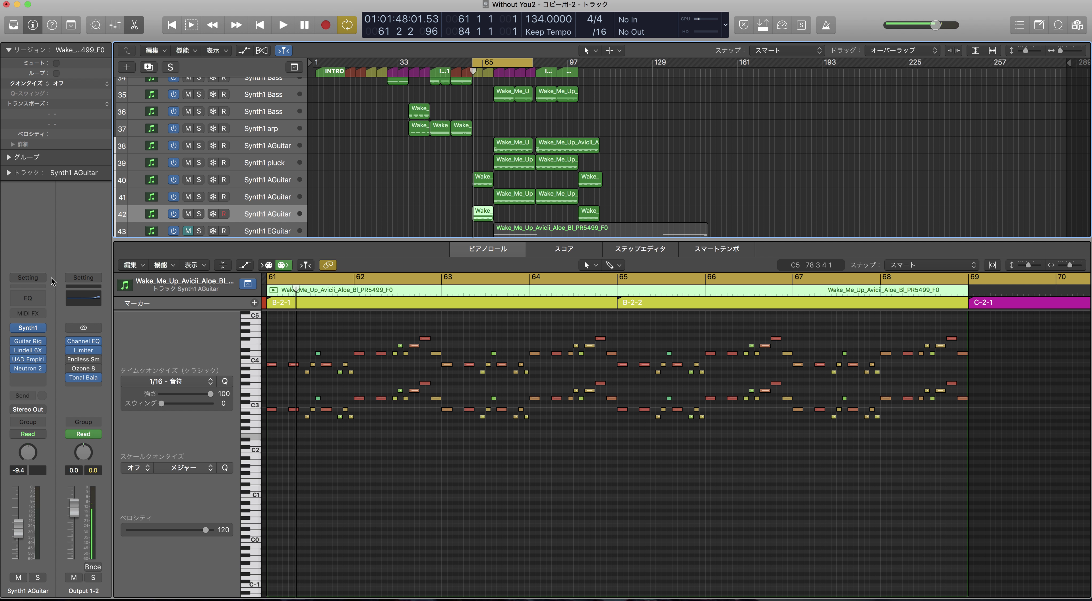
Step: Reopen Synth1 on AGuitar track 40, move its window to the middle of the project and set the pitch-bend range to 24
click(273, 182)
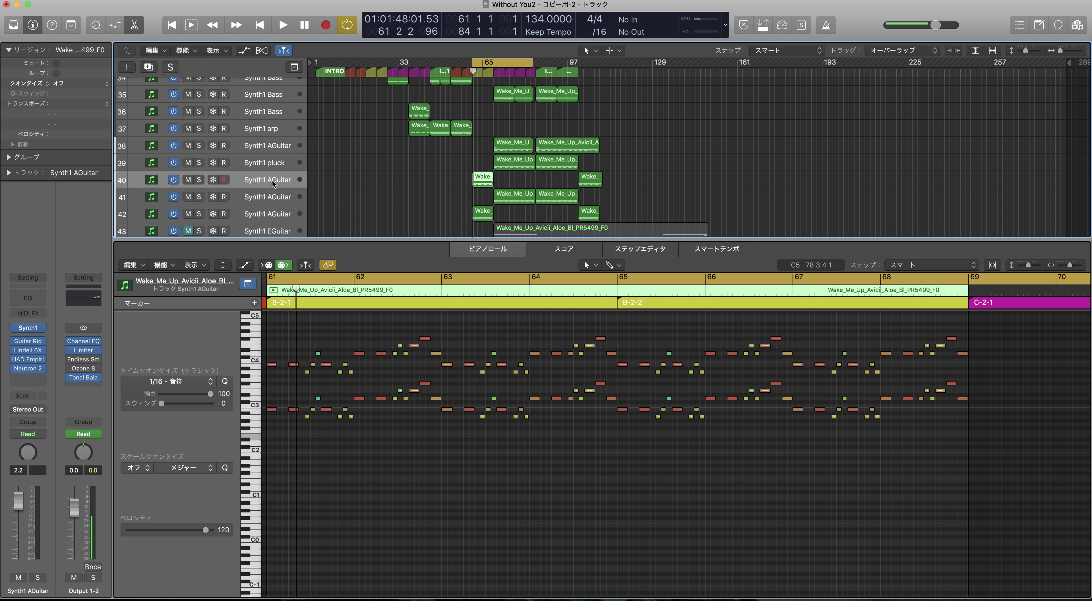
click(27, 328)
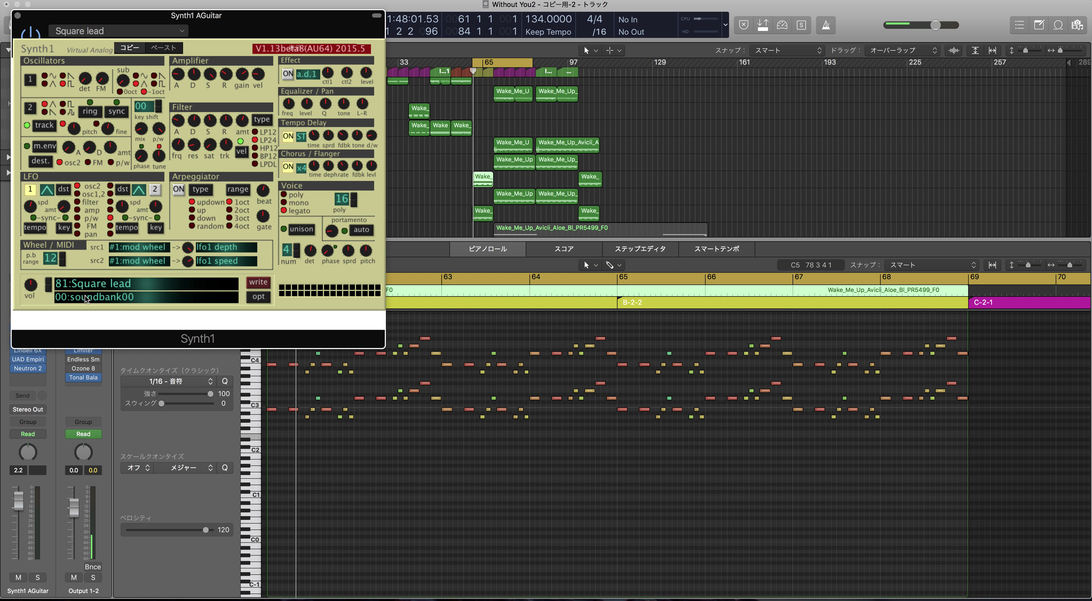
drag(212, 27, 568, 199)
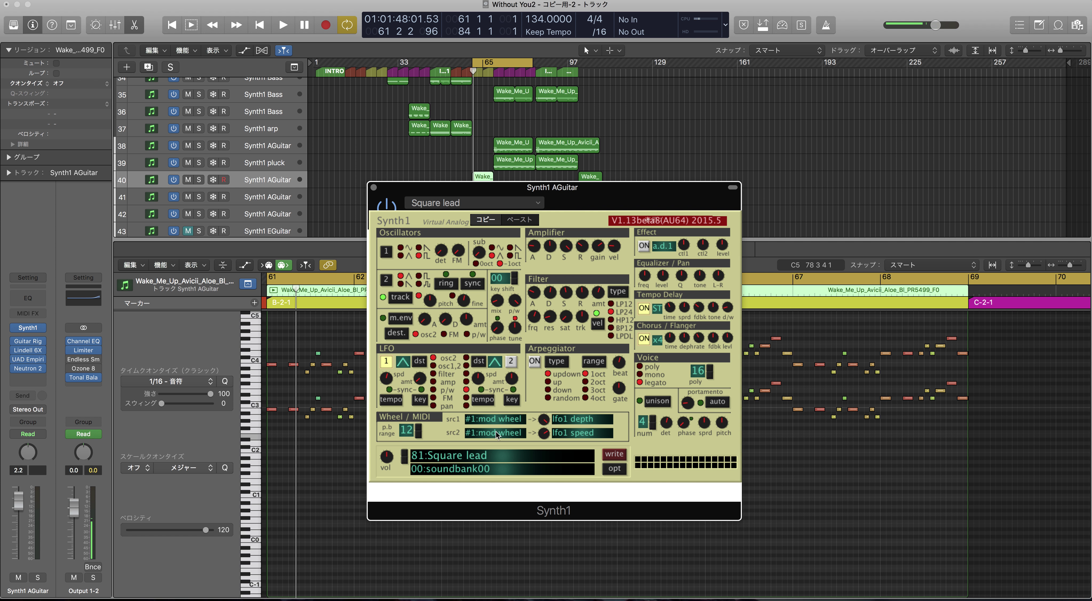
drag(407, 456, 478, 384)
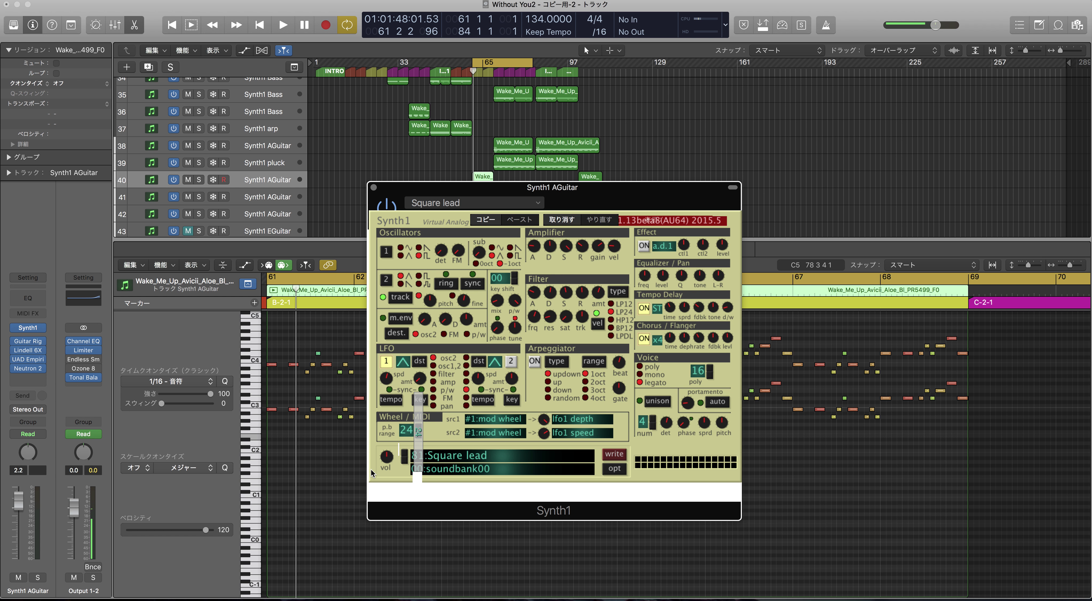
Step: View Synth1's soundbank00 preset list, and open and cancel the overwrite dialog for the Square lead program
click(442, 471)
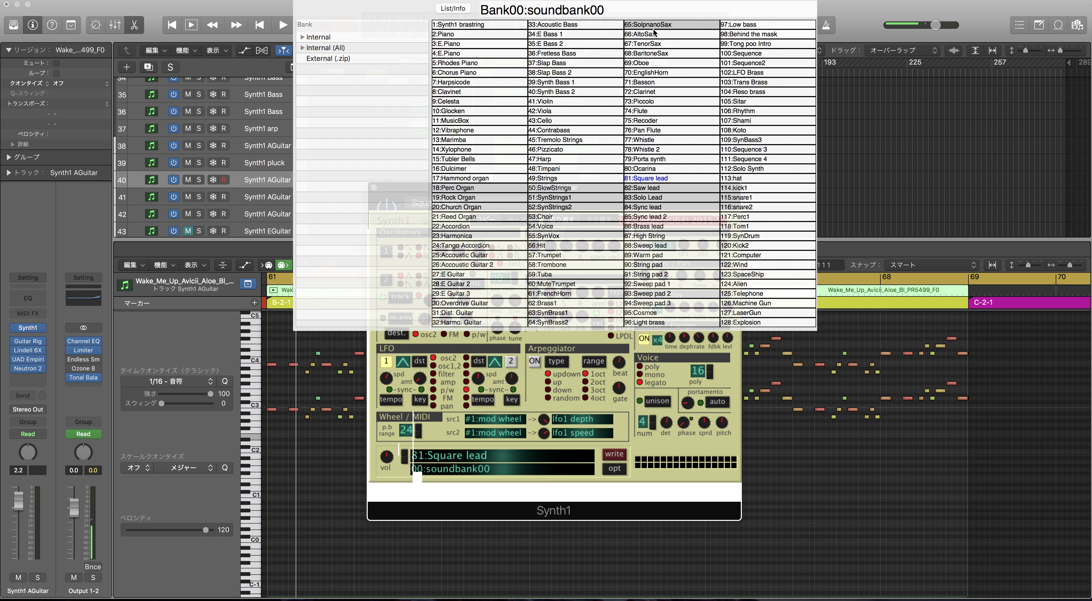
click(614, 454)
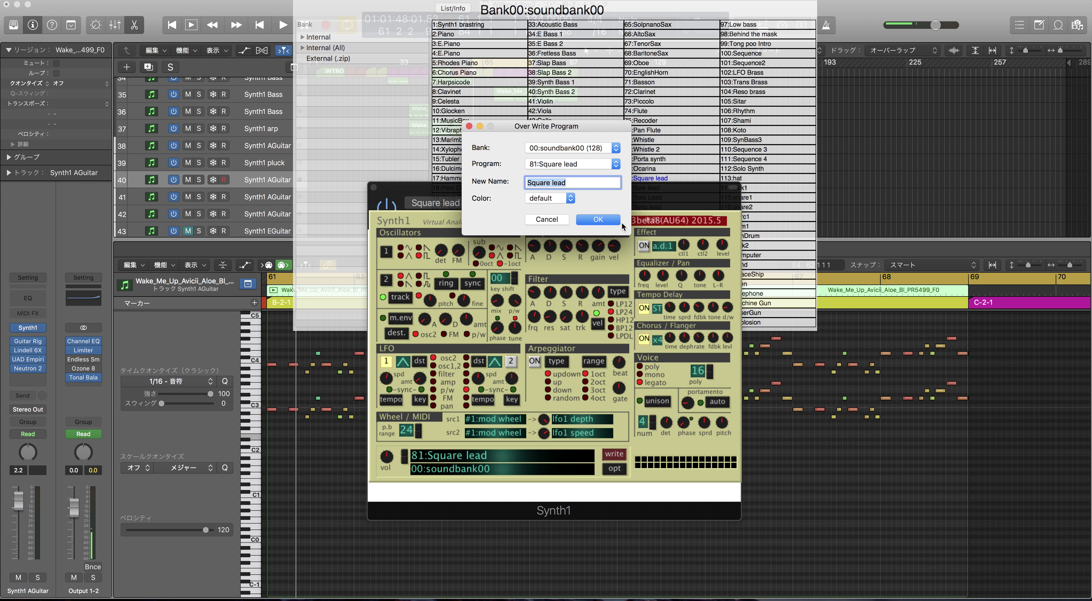
click(547, 220)
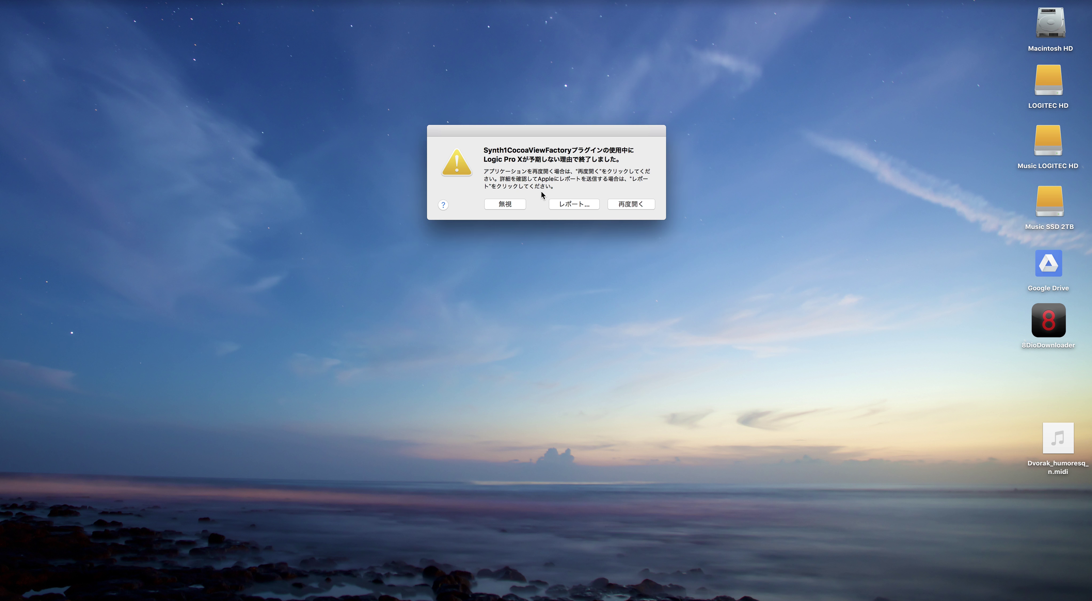
Step: Reopen Logic Pro X with the project, close track 40's Synth1 window and return to the tracks around Kick 23
click(621, 206)
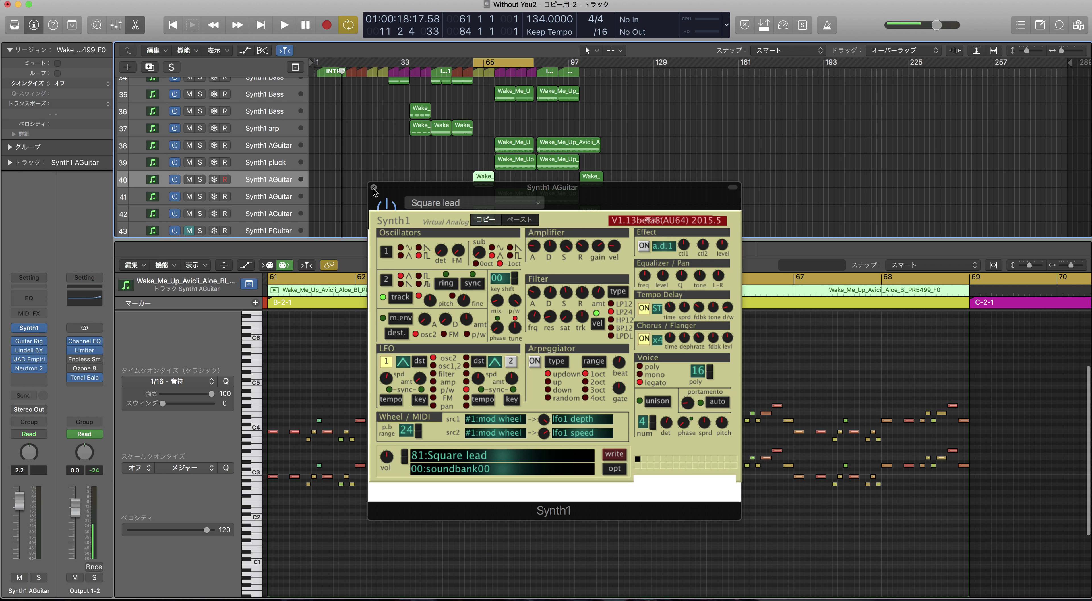
click(373, 187)
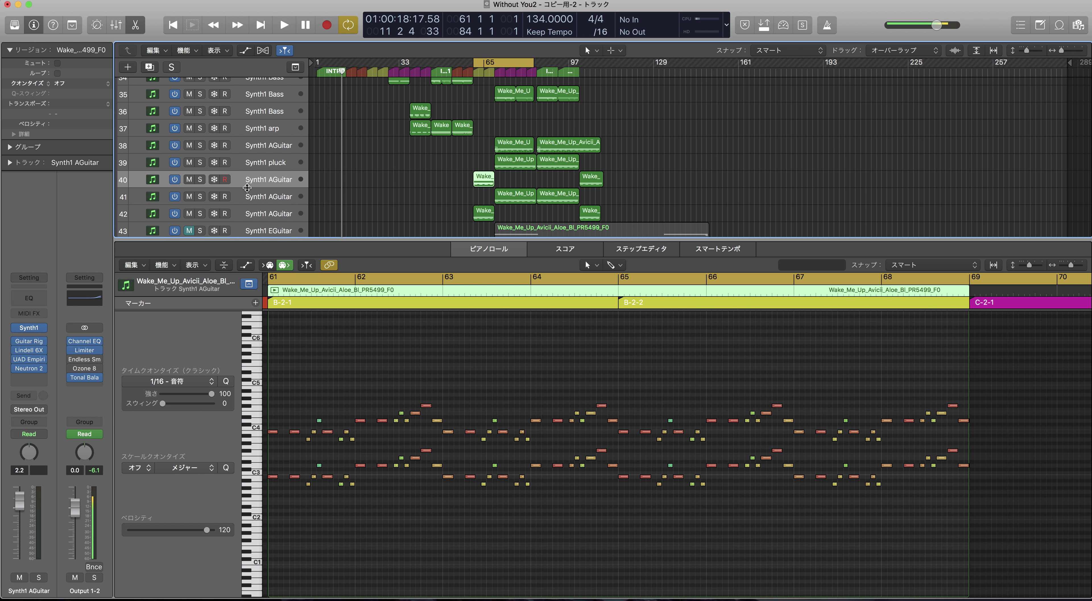
scroll(255, 189, up, 5)
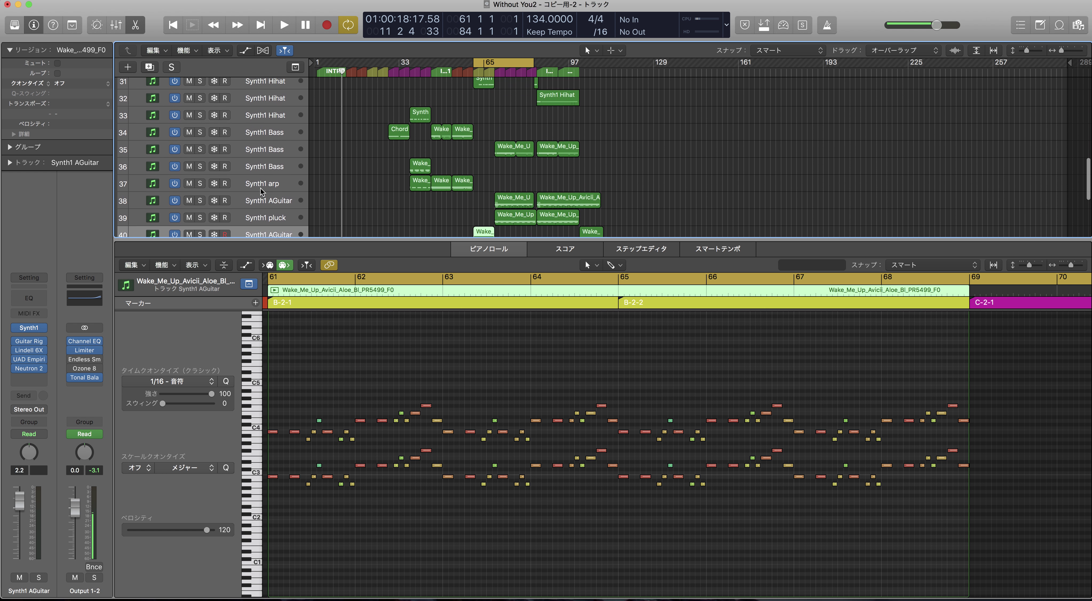
scroll(262, 192, up, 6)
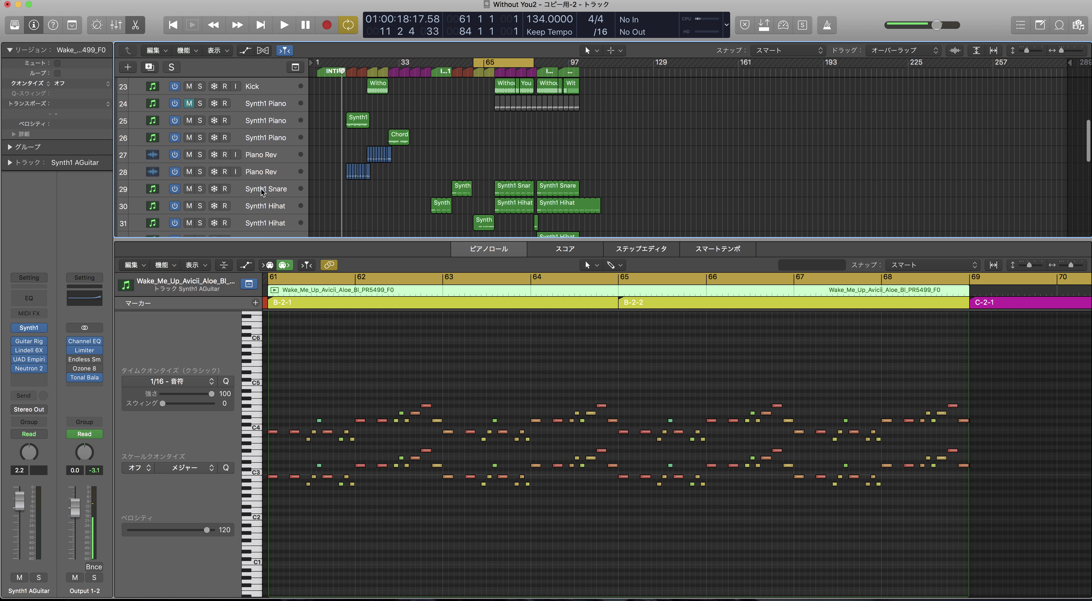
Step: Open Step FX on Piano Rev track 27 to view its Droplets preset, and close it again
click(264, 155)
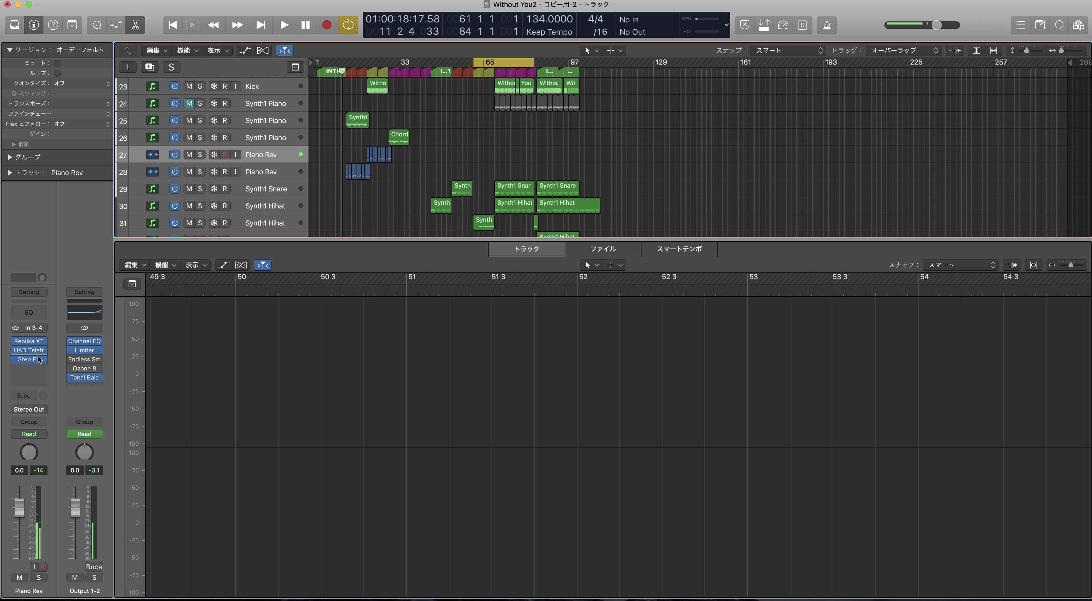
click(28, 360)
drag(263, 31, 740, 120)
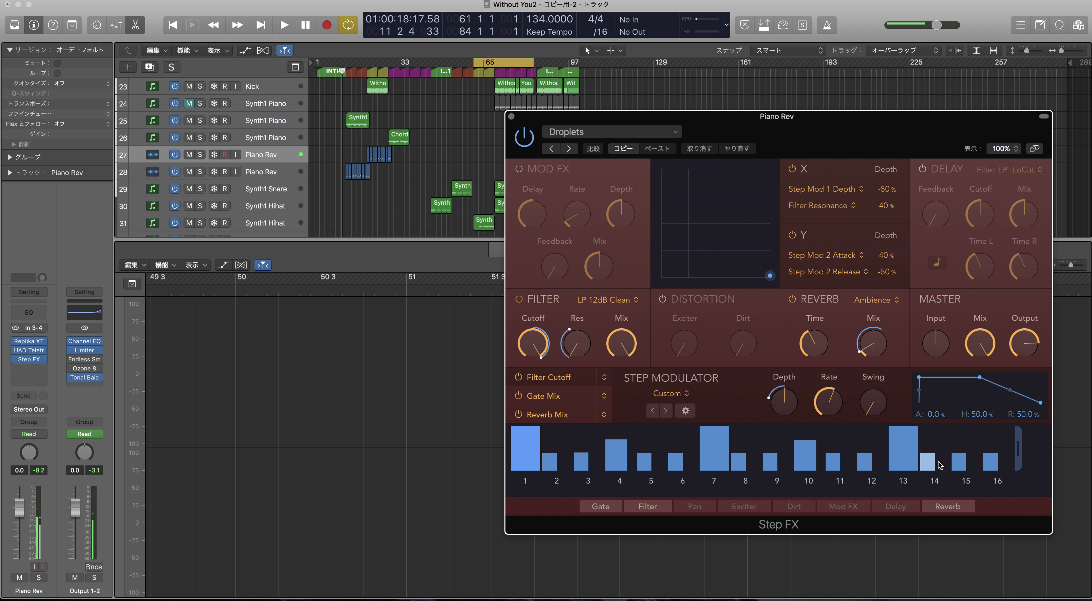
click(511, 117)
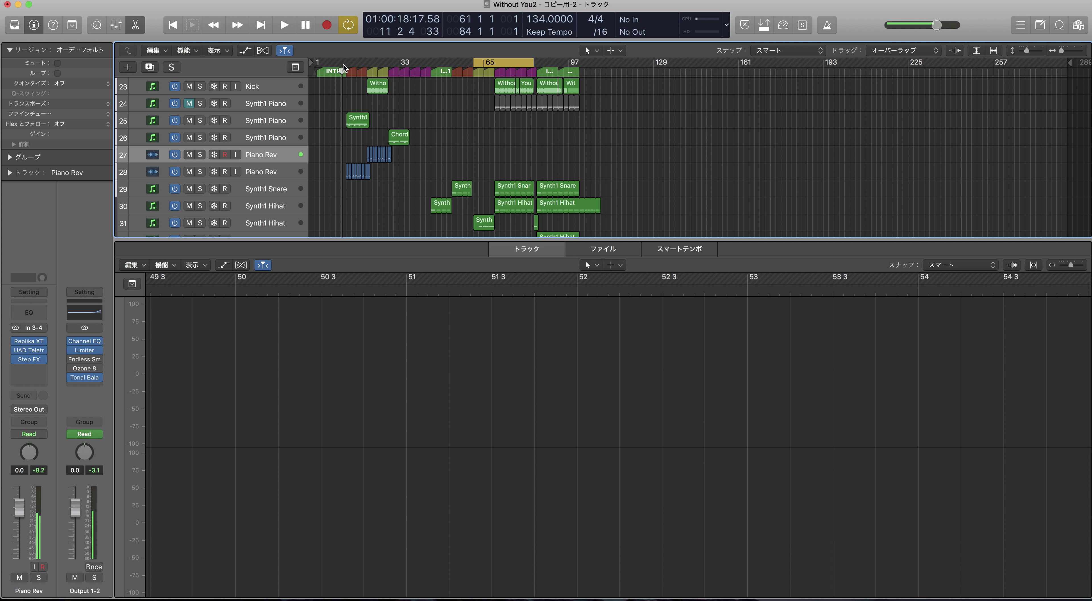
Step: Set the cycle range to bars 13–22, audition Piano Rev track 28 in solo, and clear the solo
drag(346, 64, 369, 64)
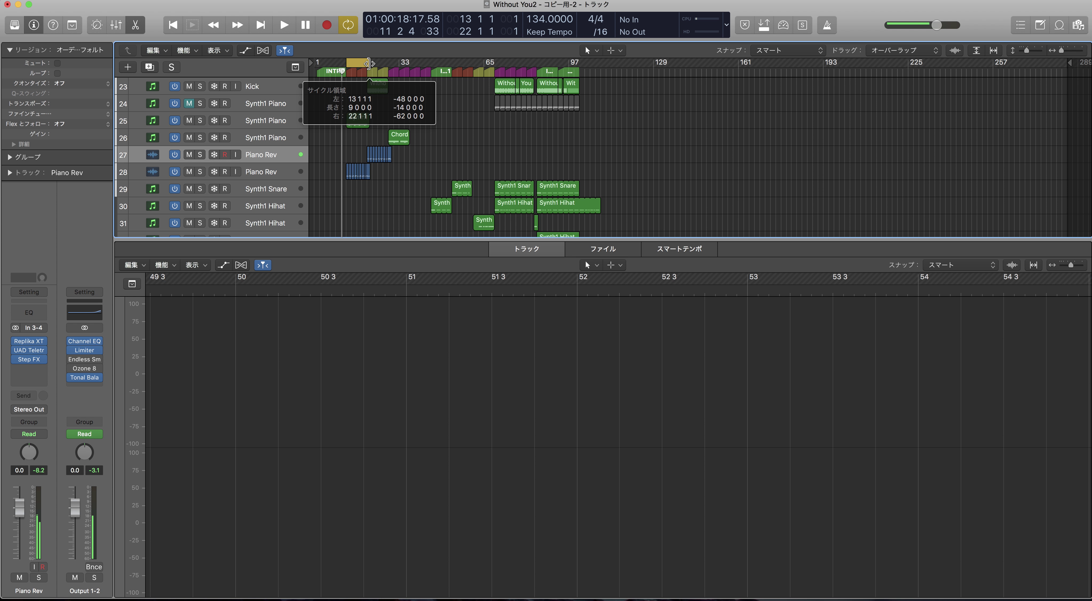
key(space)
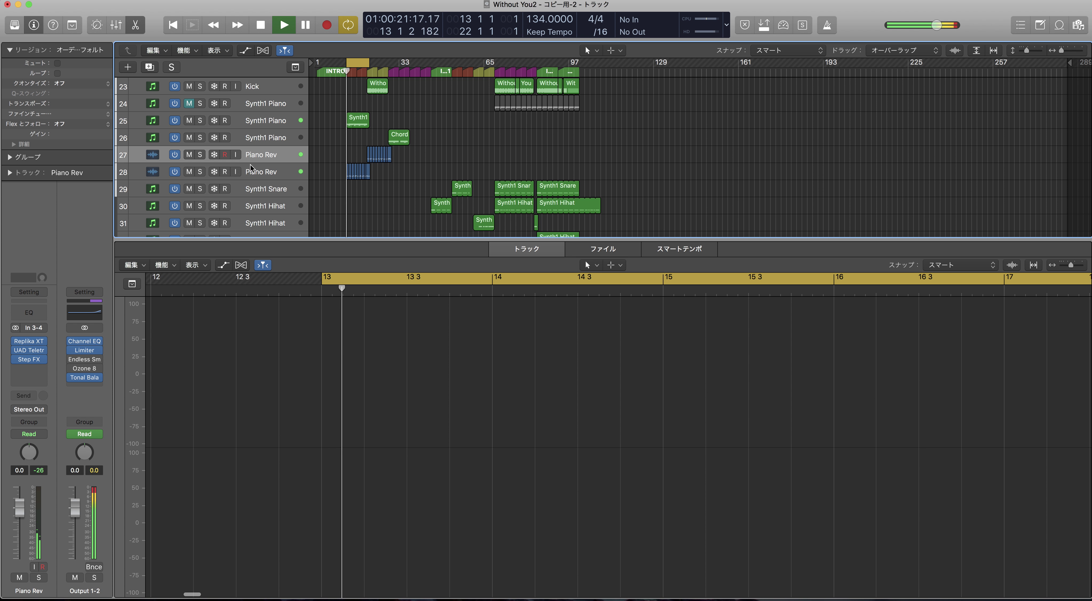
click(201, 172)
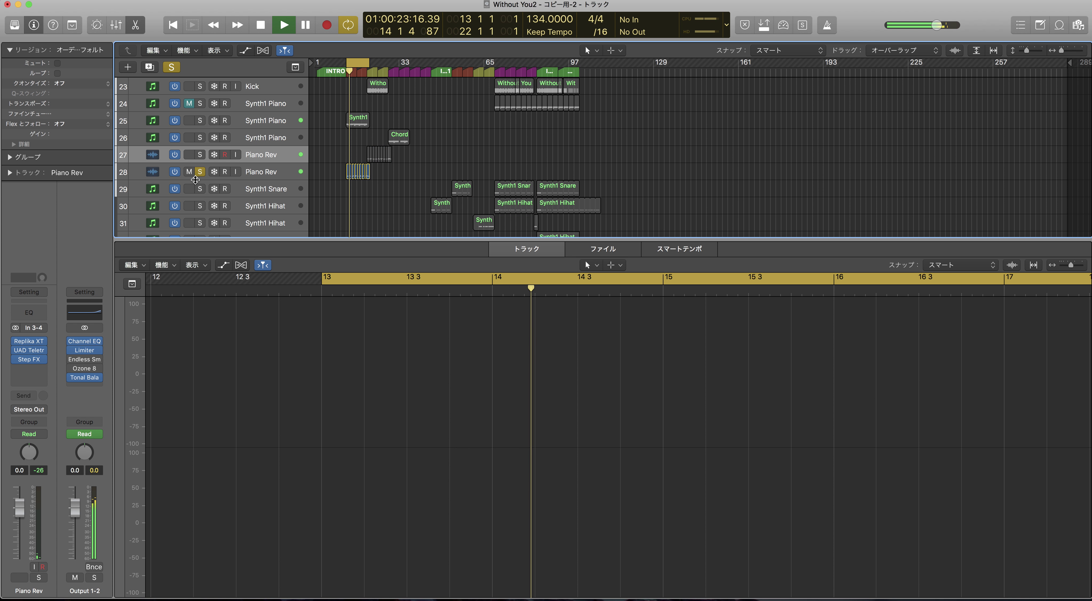
mouse_move(16, 362)
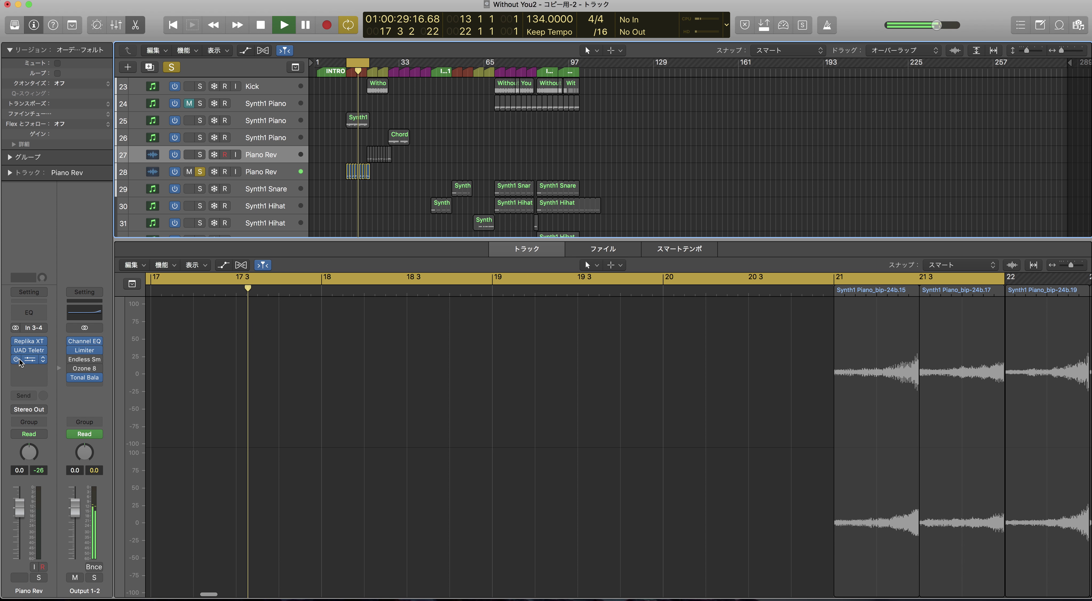
click(171, 67)
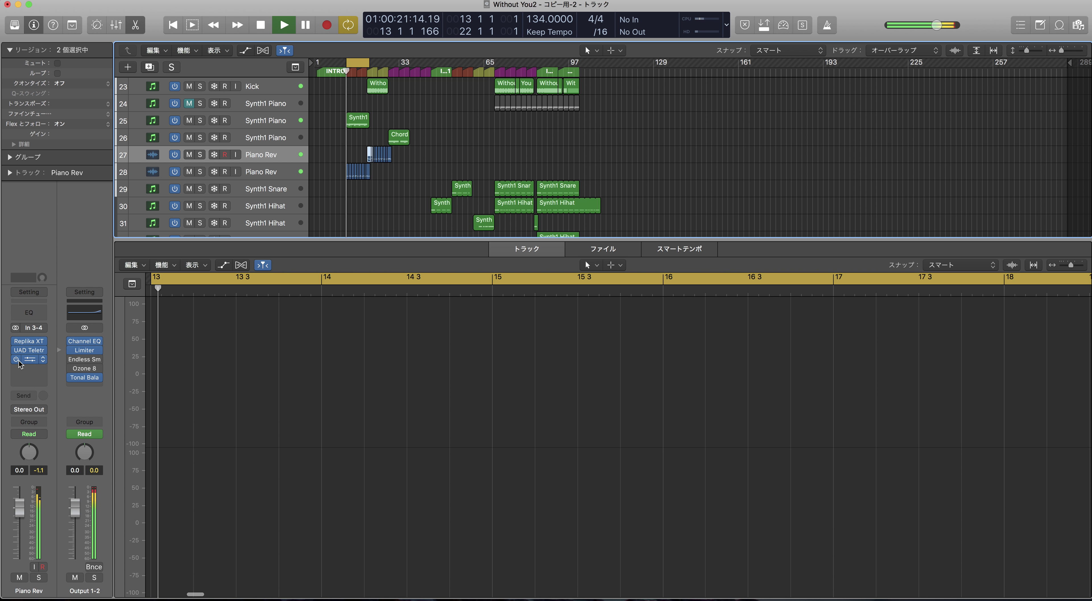
Step: Audition Piano Rev track 27 in solo with the cycle range moved to bars 21–30, then clear the solo and stop playback
key(s)
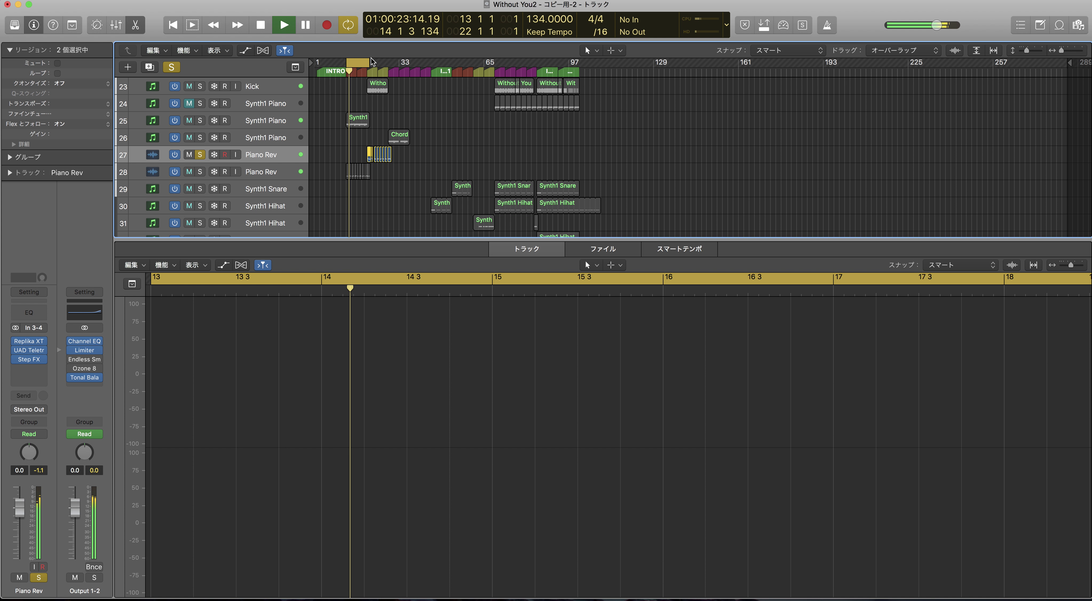
drag(359, 63, 379, 63)
key(space)
key(space)
mouse_move(17, 362)
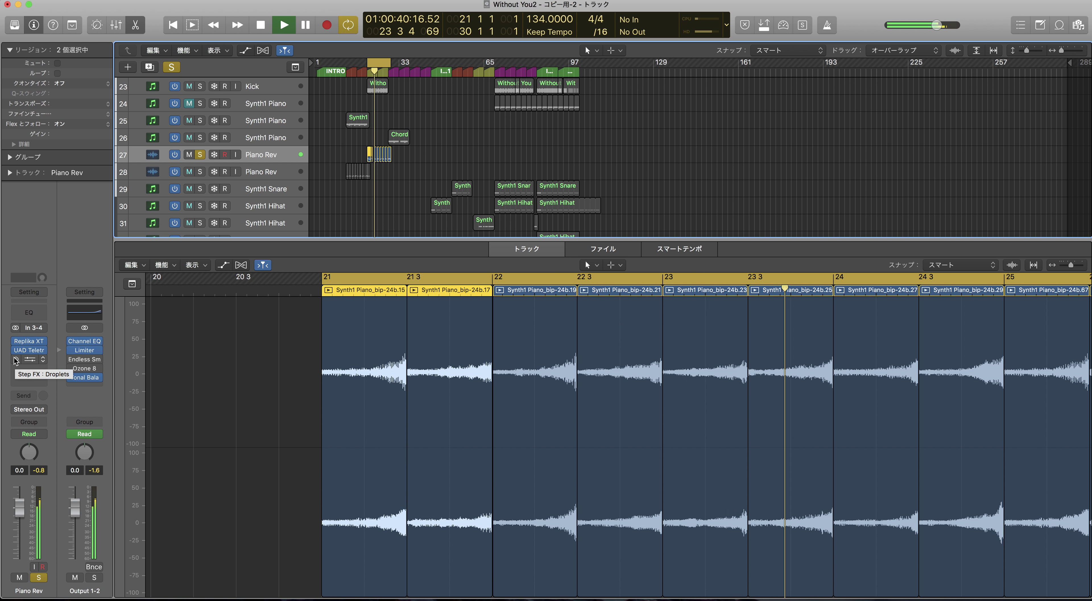
click(172, 67)
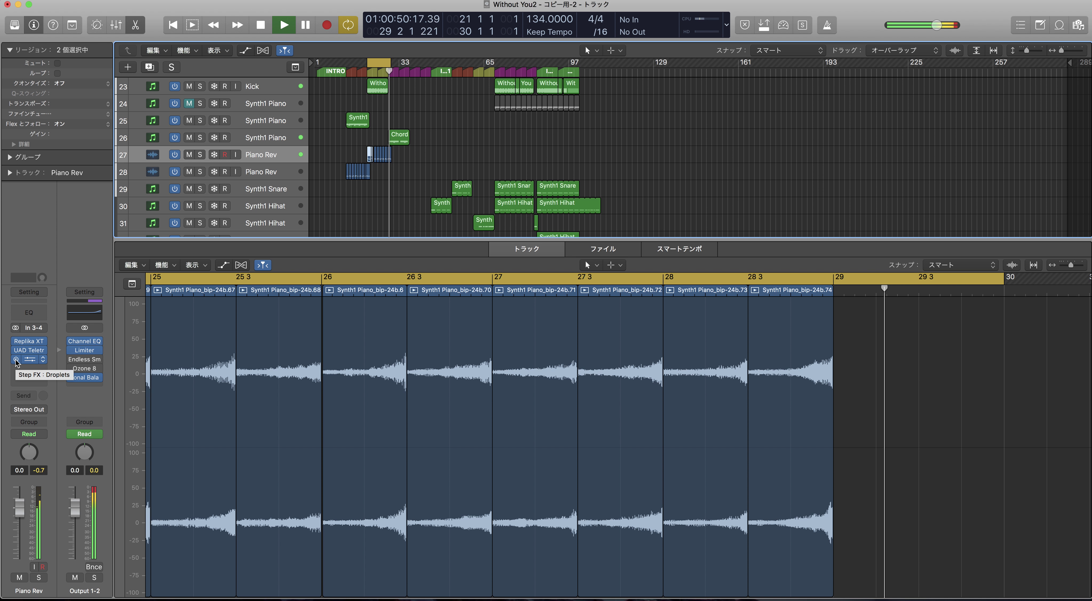
key(space)
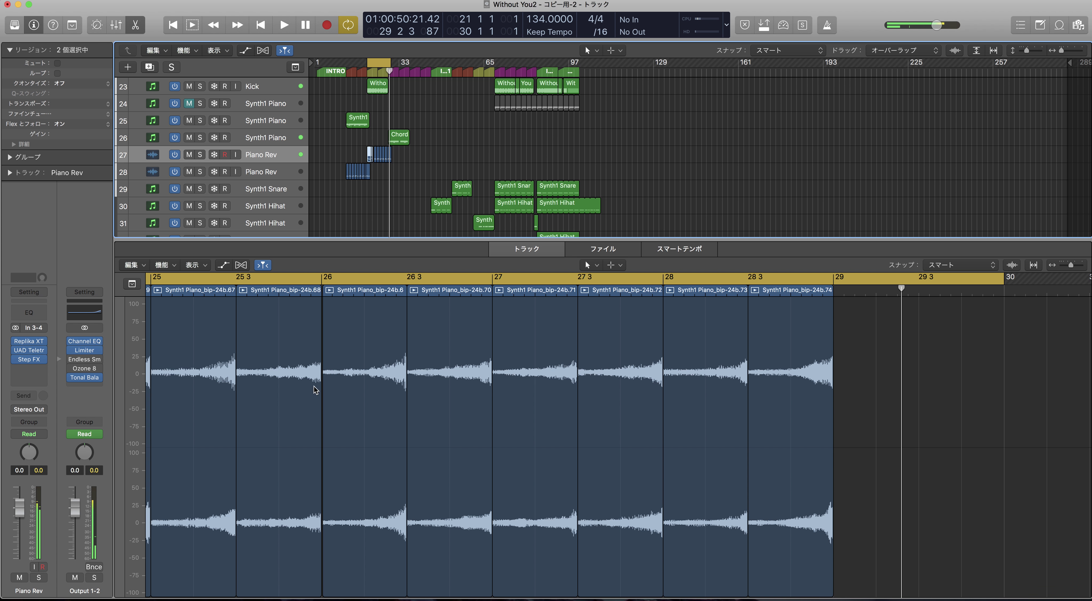
Step: Select Synth1 Piano track 26, view the curve of its Channel EQ insert and close the plug-in
scroll(345, 200, up, 2)
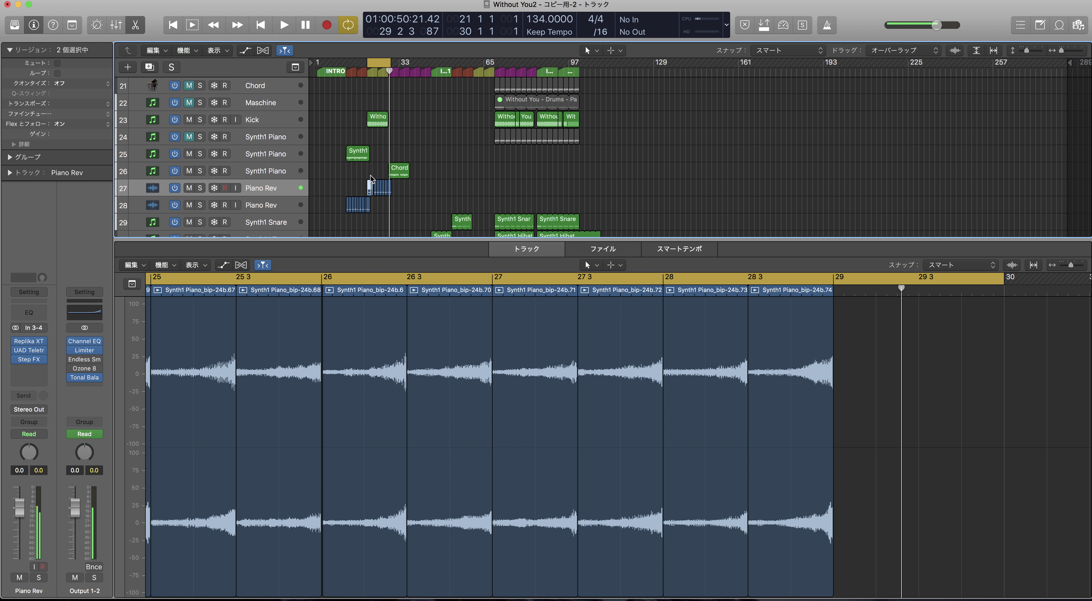
click(267, 172)
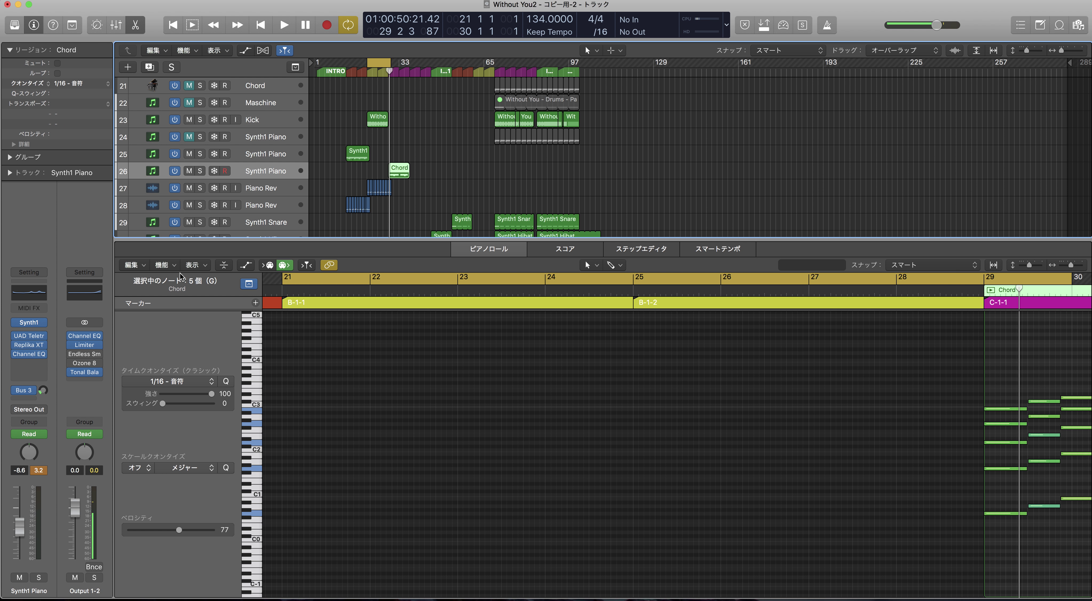
mouse_move(45, 323)
click(28, 360)
drag(290, 31, 542, 275)
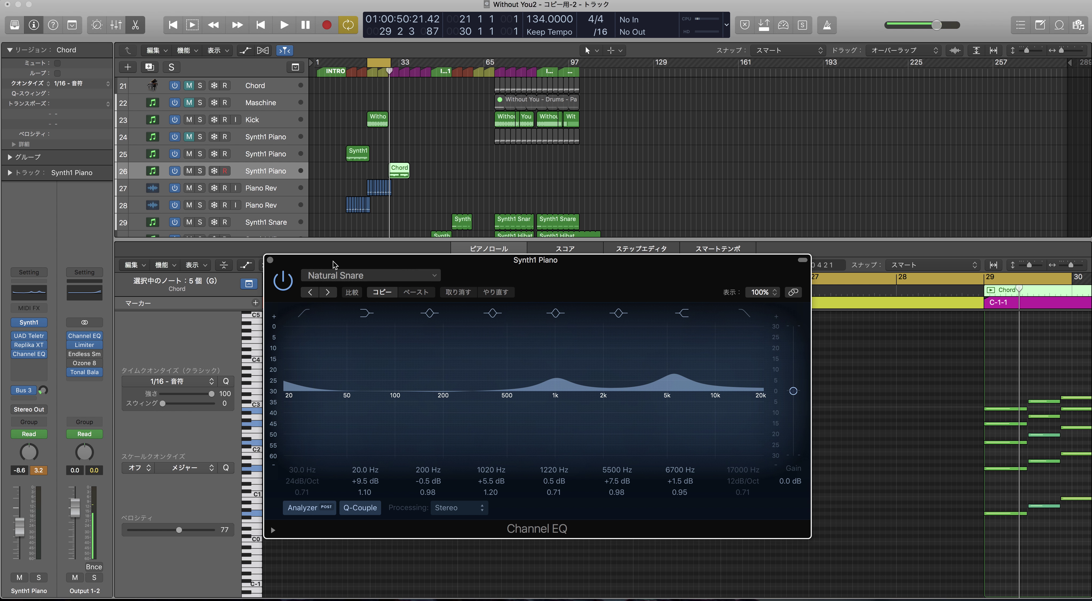
click(270, 260)
Step: Open the Amp insert on Finger track 20 to view its Small British Crunch settings, moving the window clear of the track list
scroll(296, 166, up, 3)
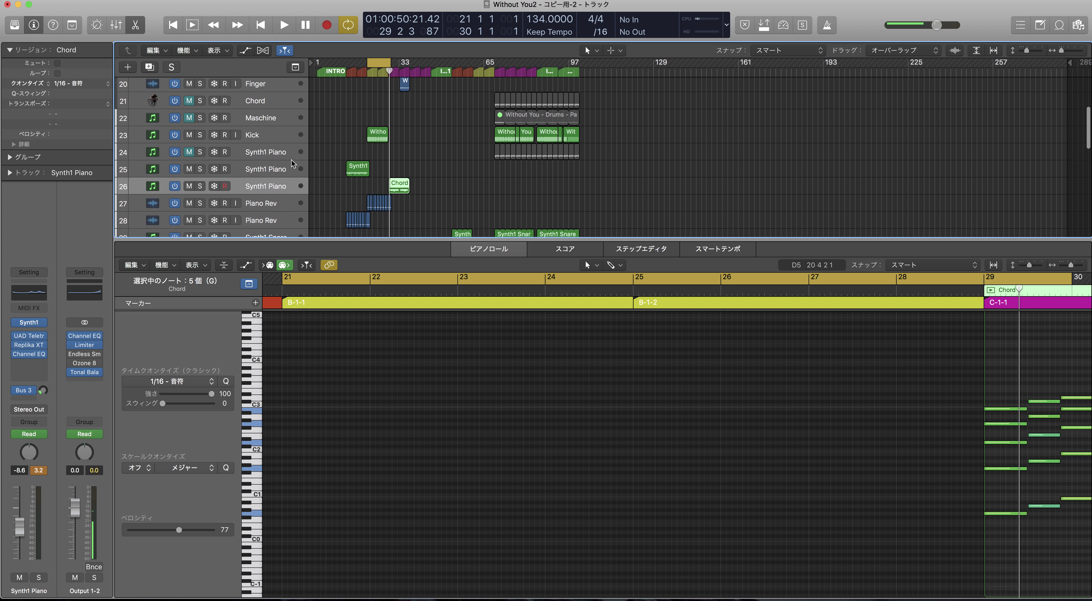
scroll(343, 169, up, 5)
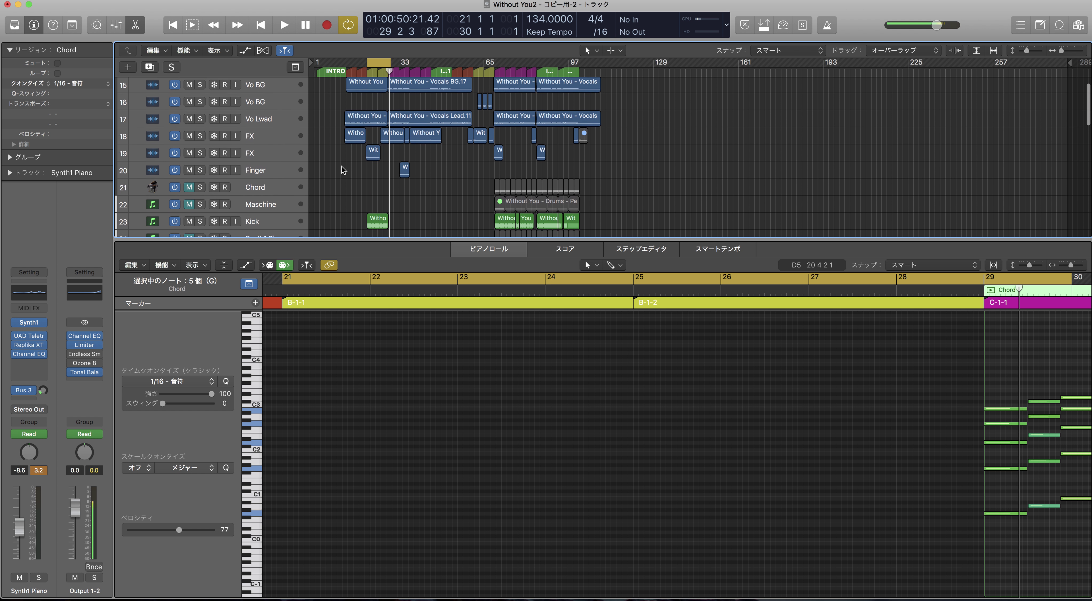
scroll(347, 171, up, 1)
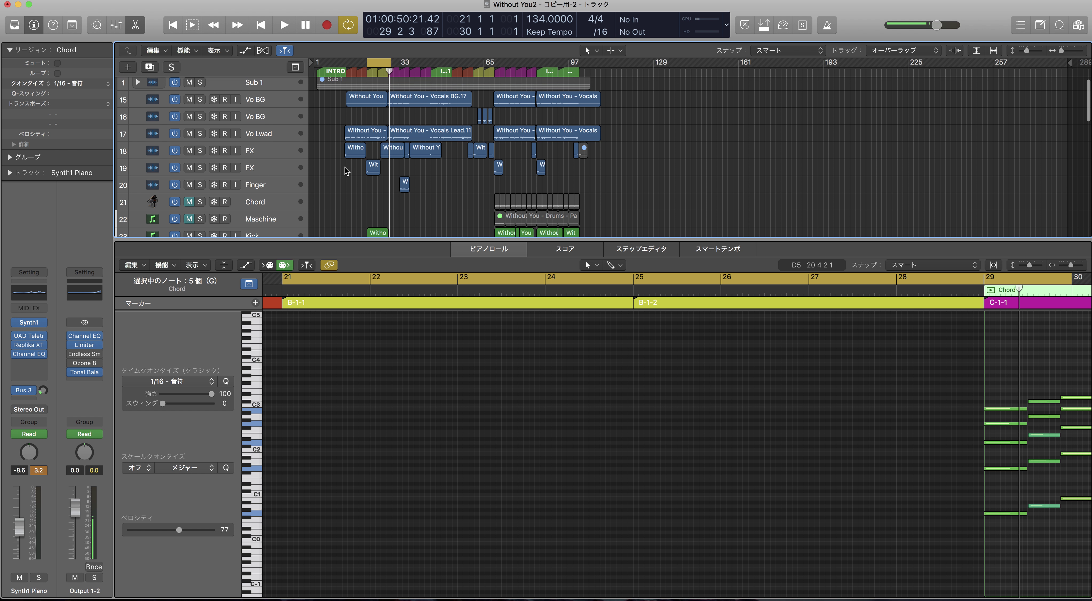
click(267, 187)
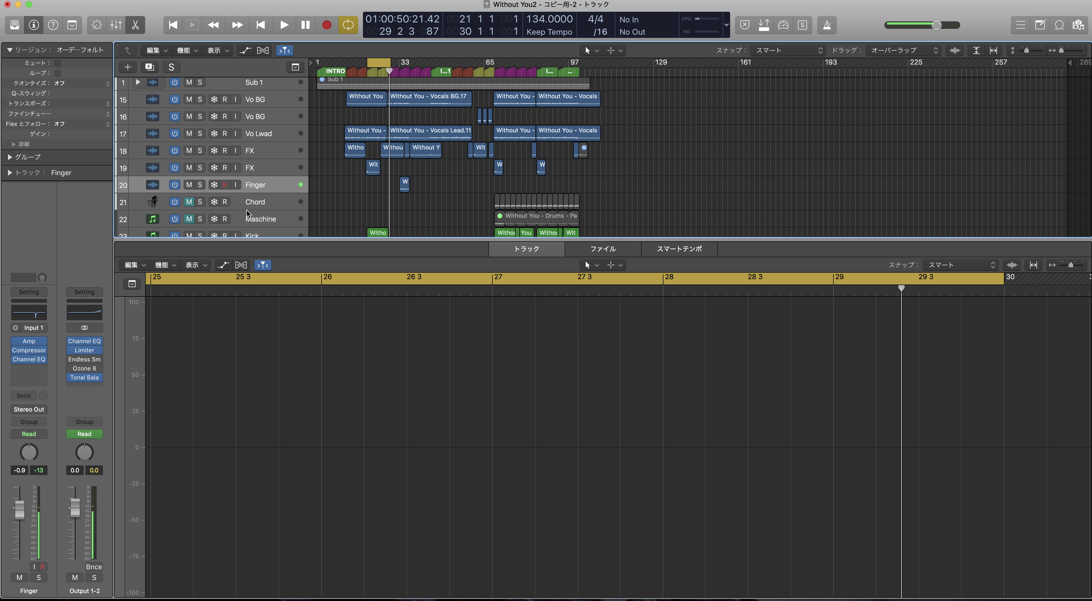
mouse_move(36, 345)
click(32, 344)
drag(366, 54, 664, 293)
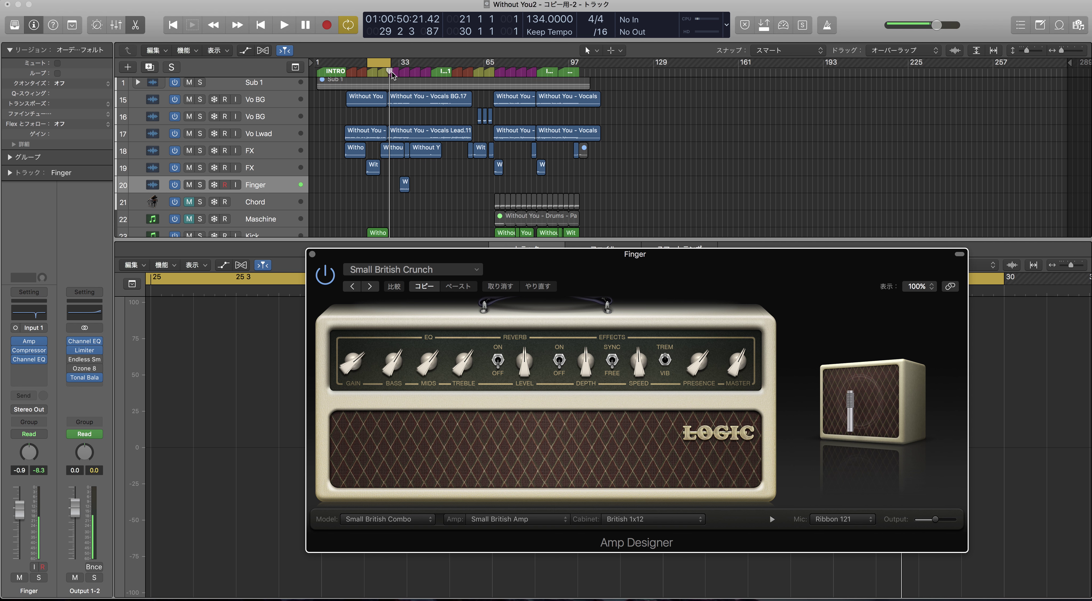
Step: Solo the Finger track, close Amp Designer and play the track's single region with the cycle range fitted to it
click(200, 185)
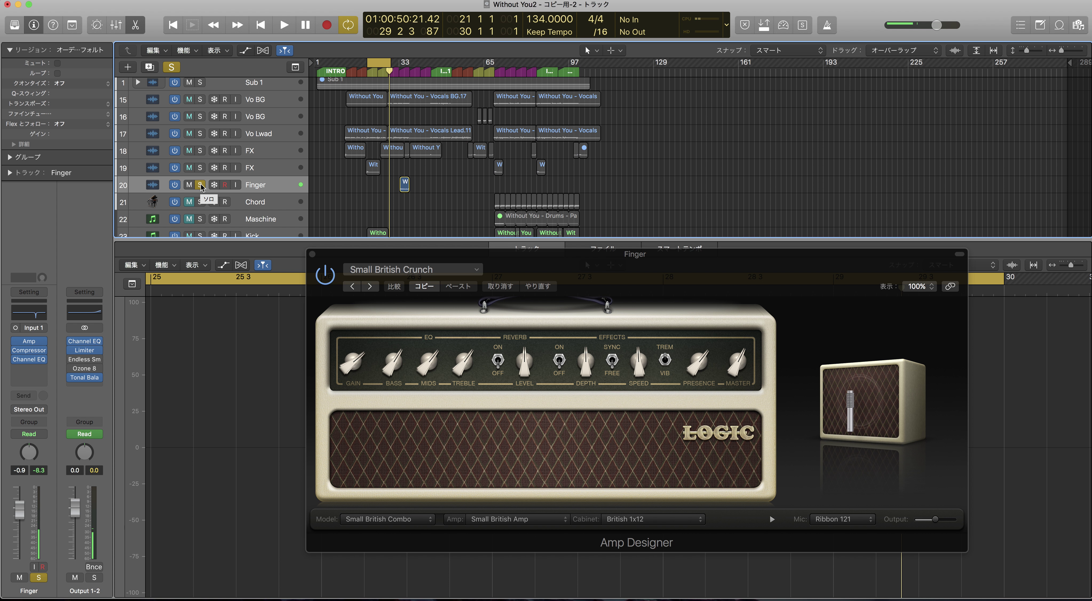
click(402, 187)
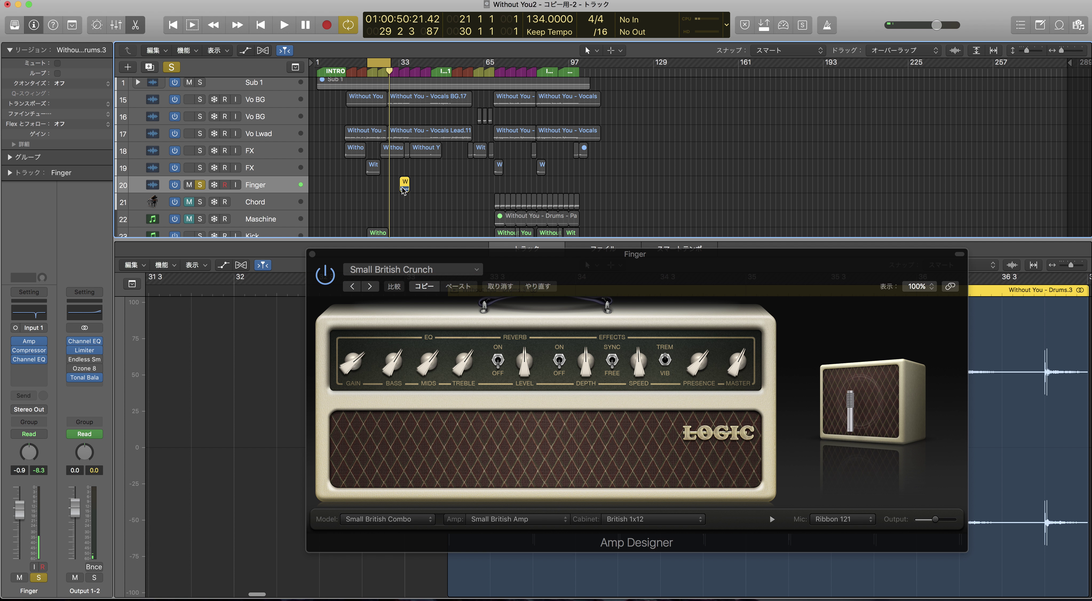
click(312, 254)
click(463, 289)
key(cmd+u)
key(space)
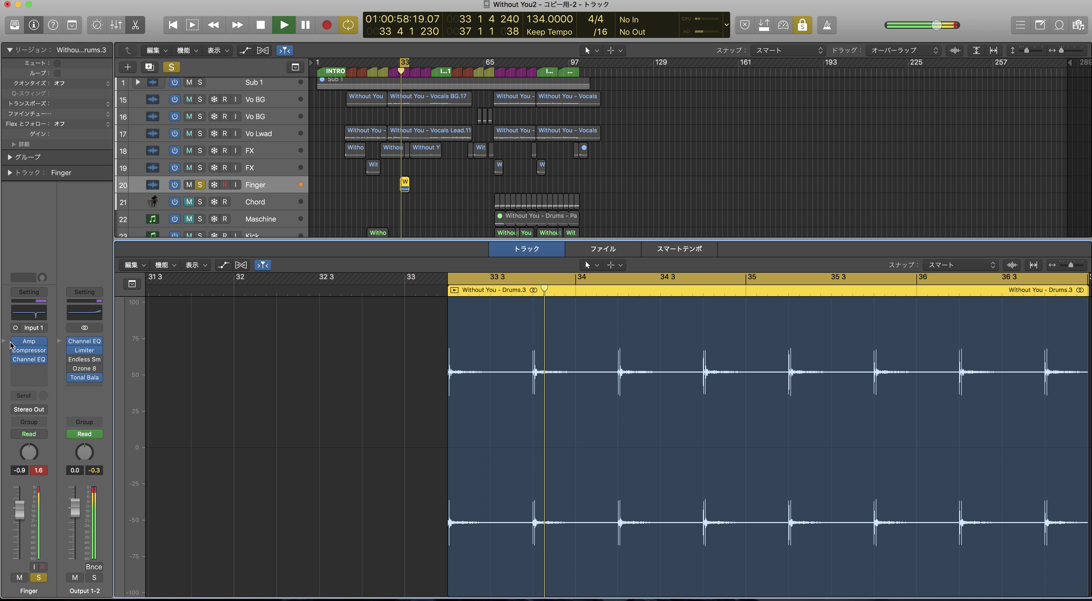
Step: Open and close the Finger track's Compressor while the region plays
mouse_move(17, 342)
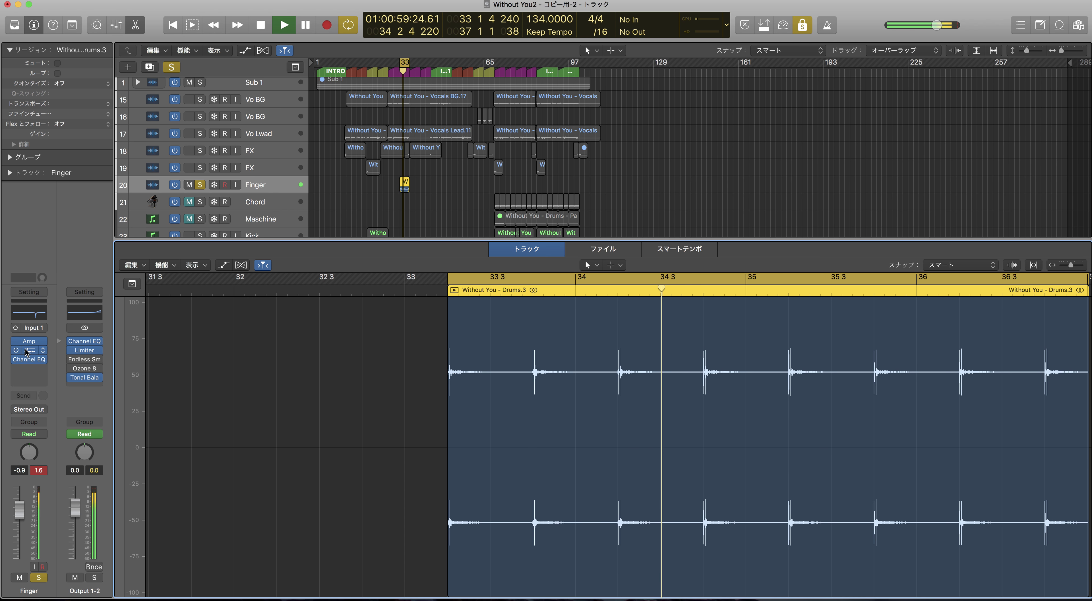
click(17, 350)
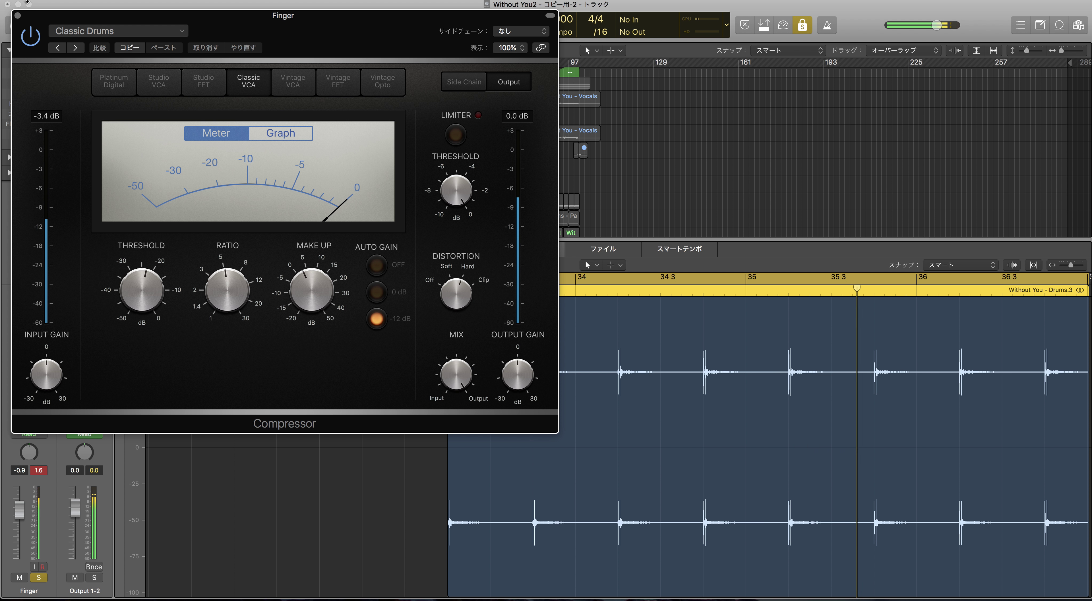
key(super+w)
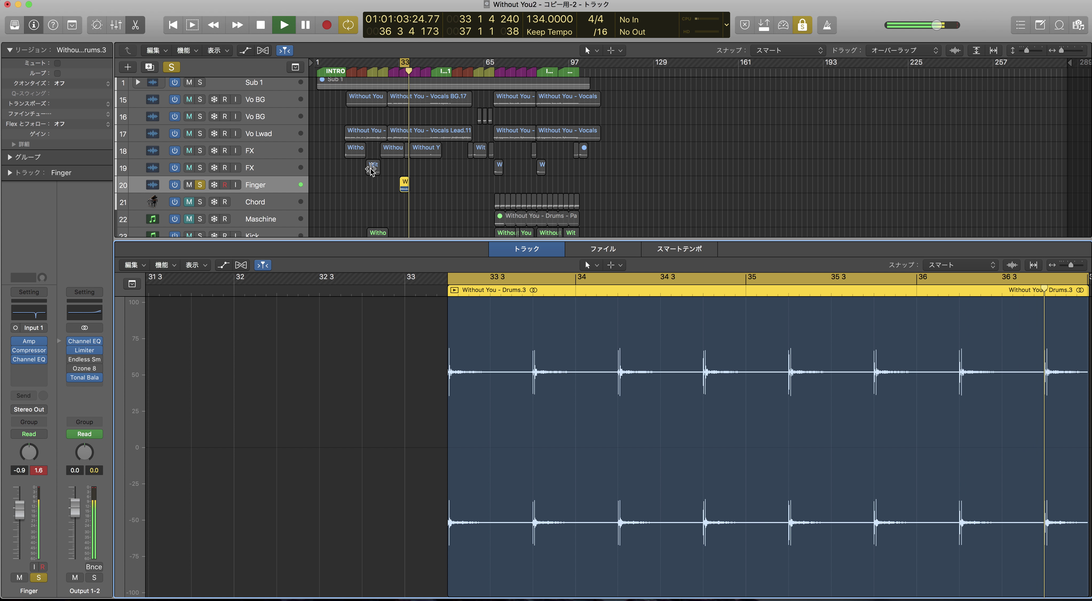
Step: Unsolo the Finger track, audition it within the full mix and stop playback
click(200, 185)
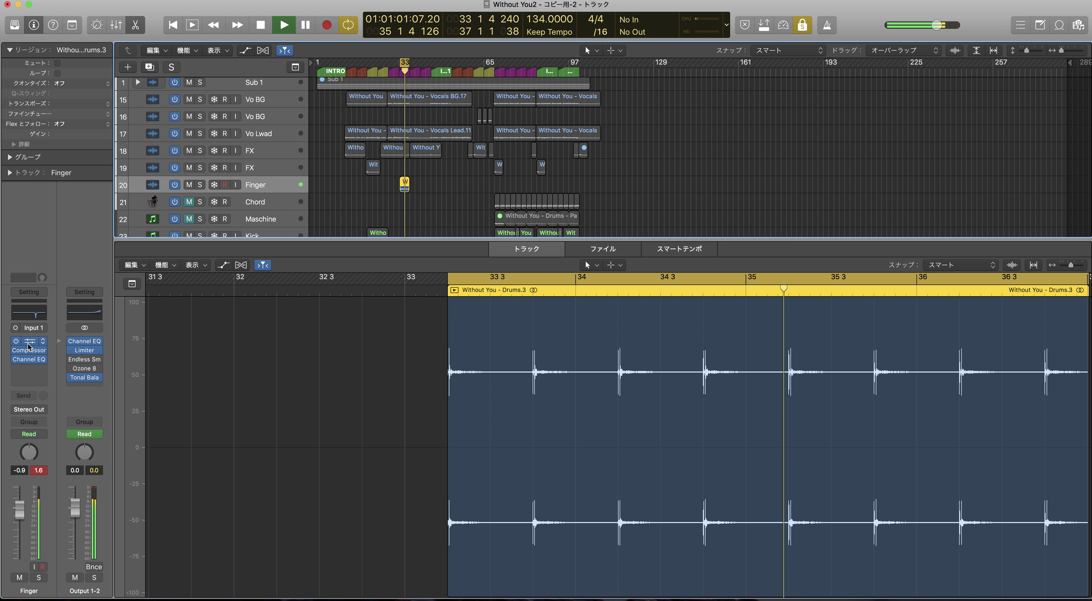
mouse_move(28, 361)
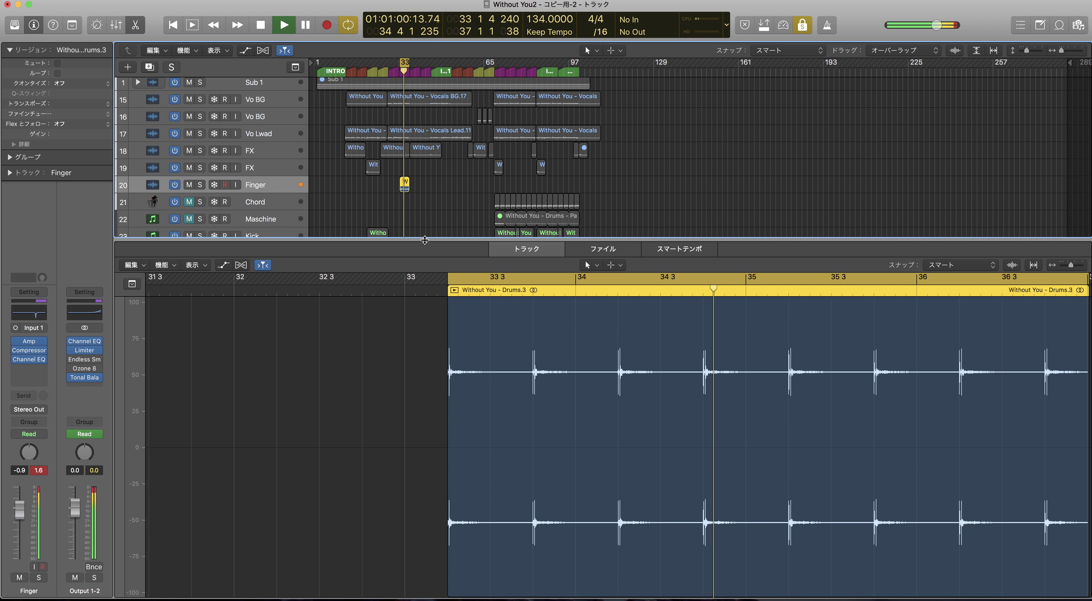
key(Tab)
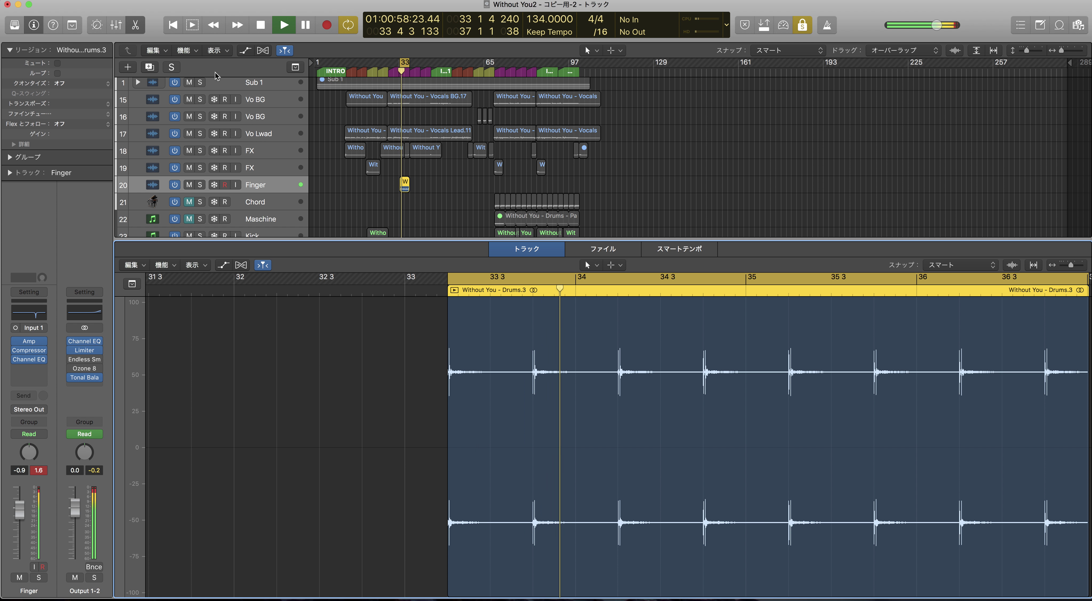
key(space)
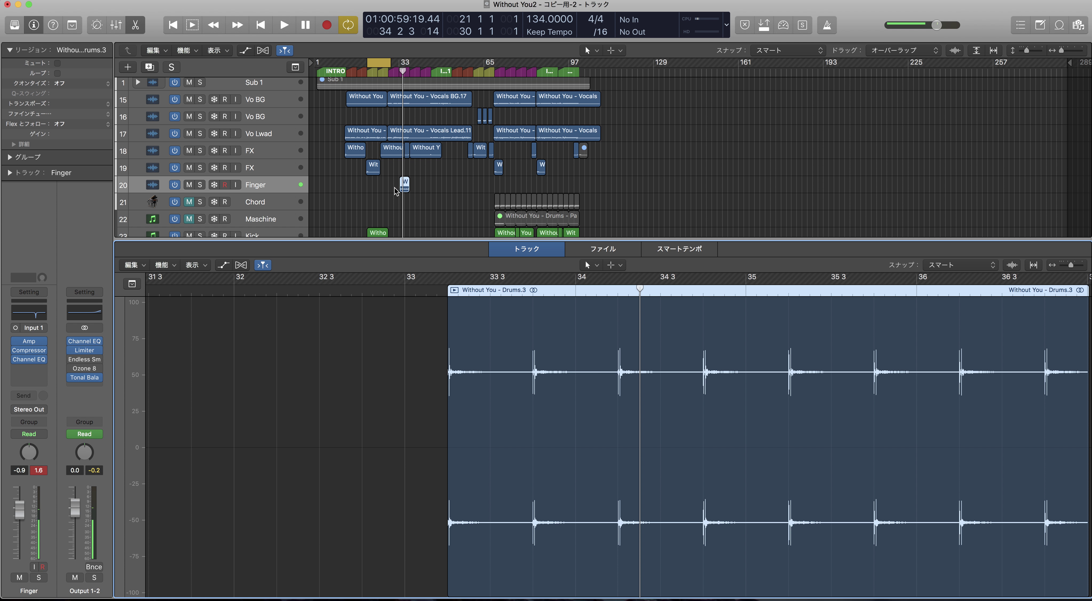
Step: Select FX tracks 18 and 19, Vo Lwad track 17 and Vo BG track 15 in turn to view their audio and inserts
scroll(391, 188, down, 5)
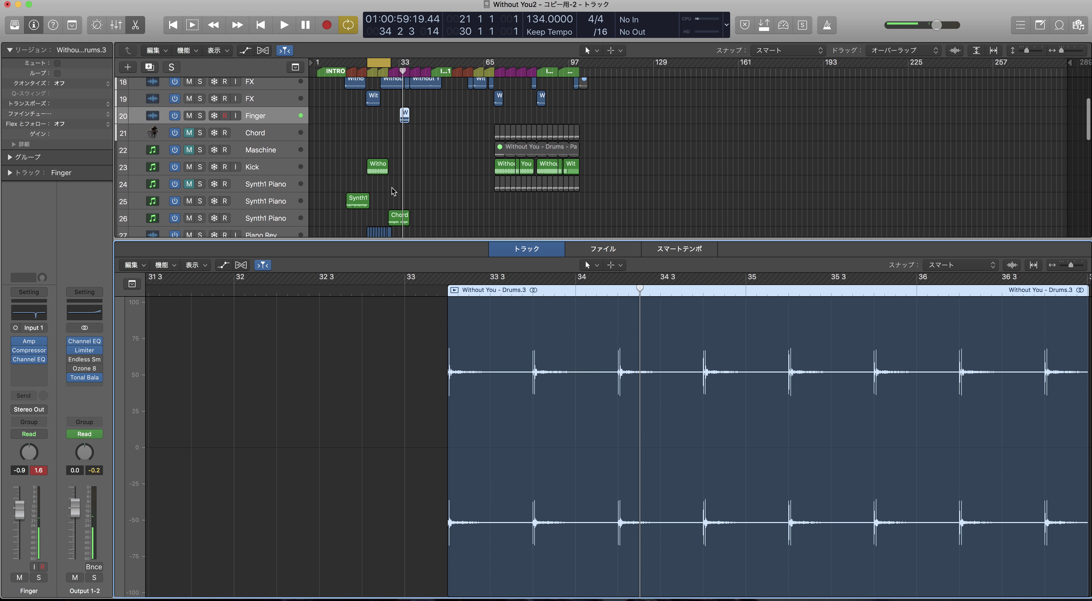
scroll(392, 188, up, 5)
scroll(392, 188, down, 1)
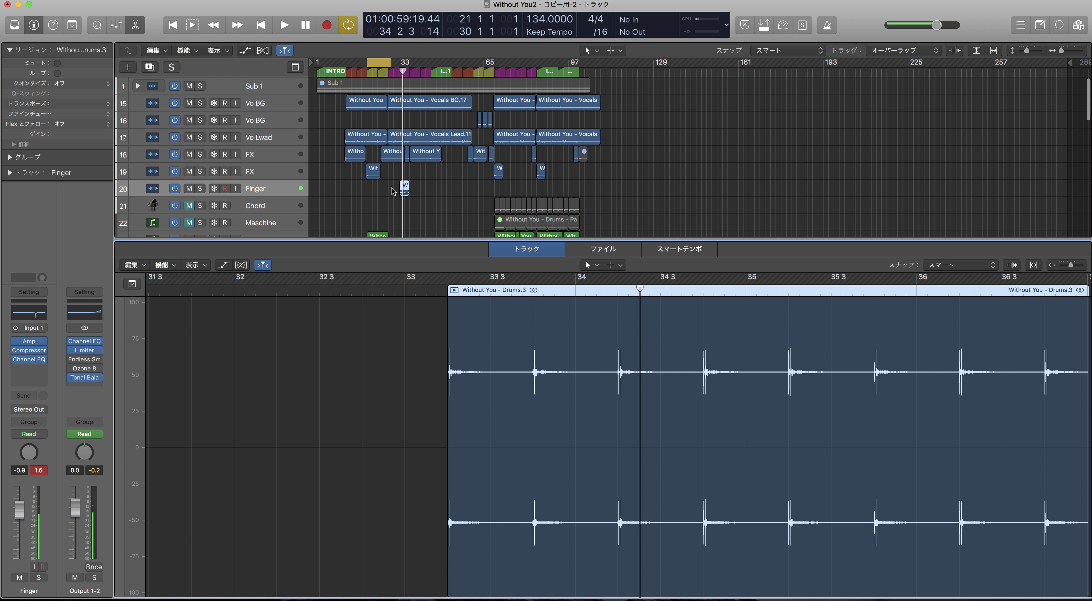
click(266, 154)
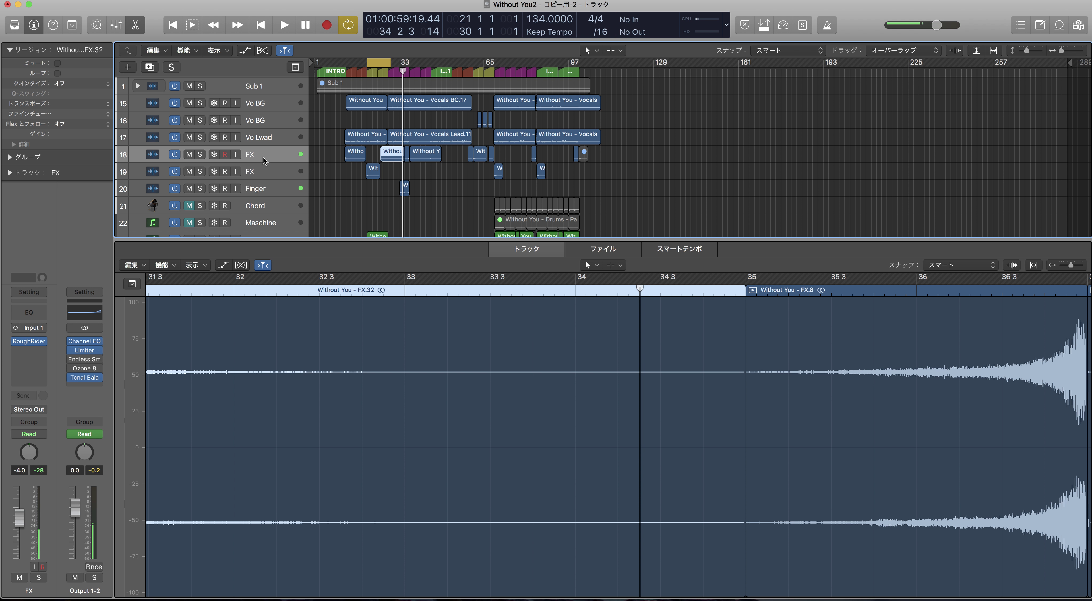
click(263, 173)
click(263, 139)
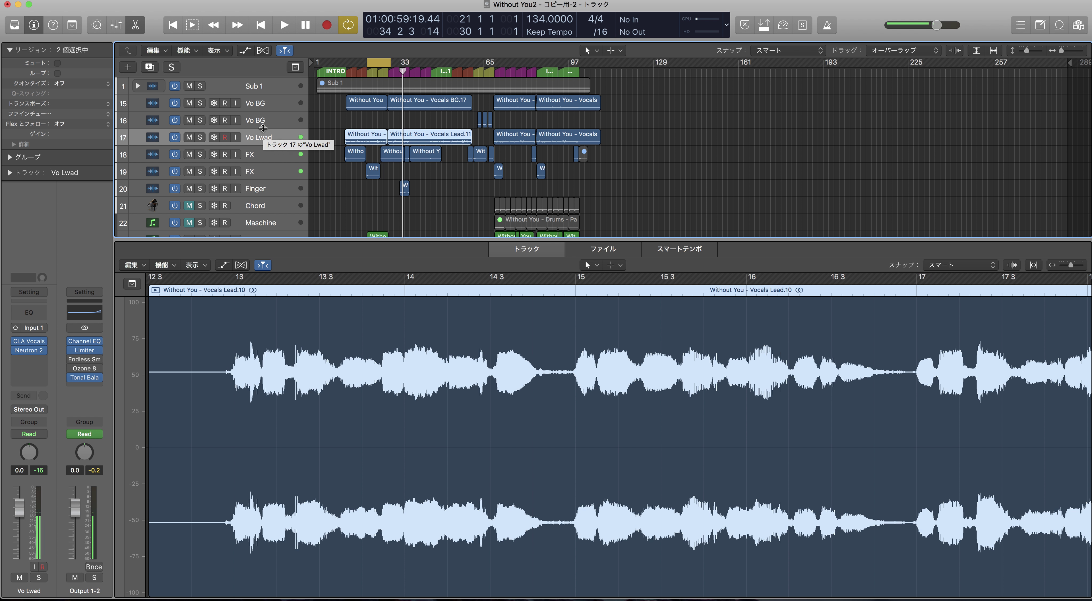
click(270, 108)
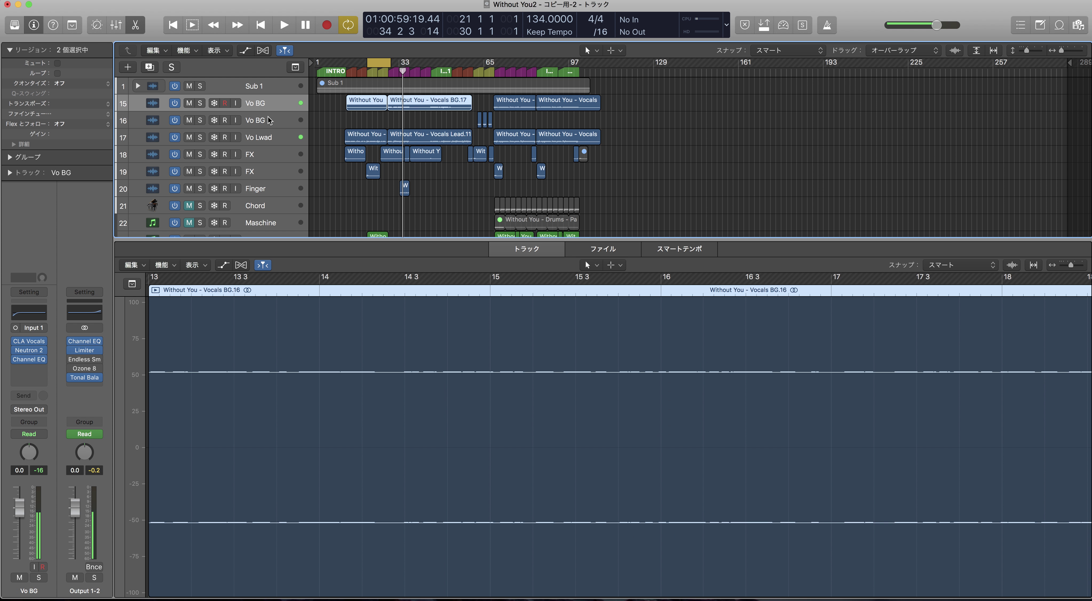
Step: Open CLA Vocals on Vo BG track 15 and place its window over the audio editor to examine the settings
click(29, 342)
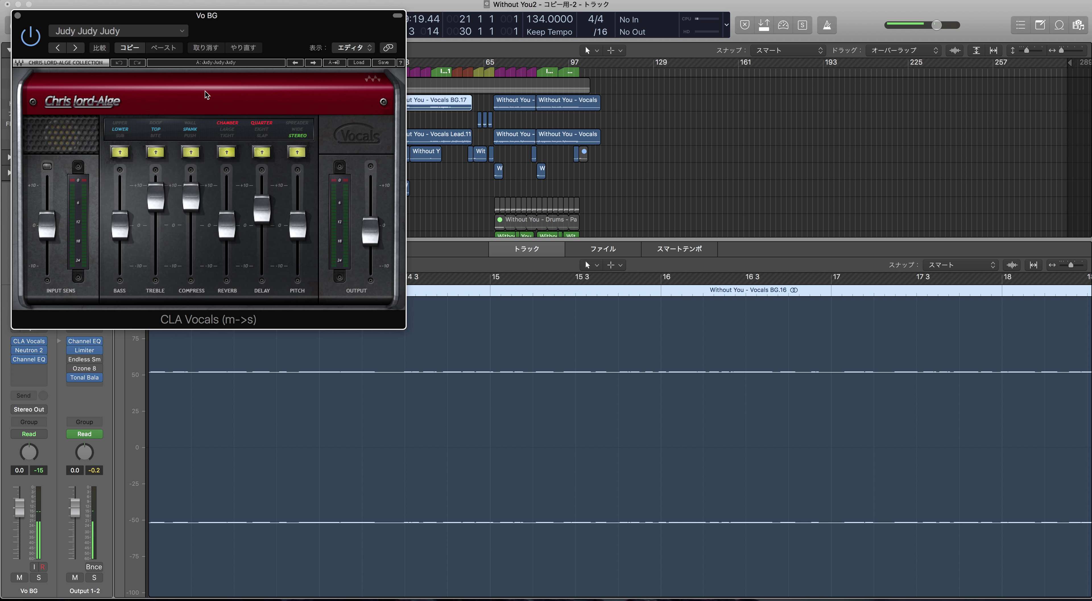
drag(224, 40, 585, 252)
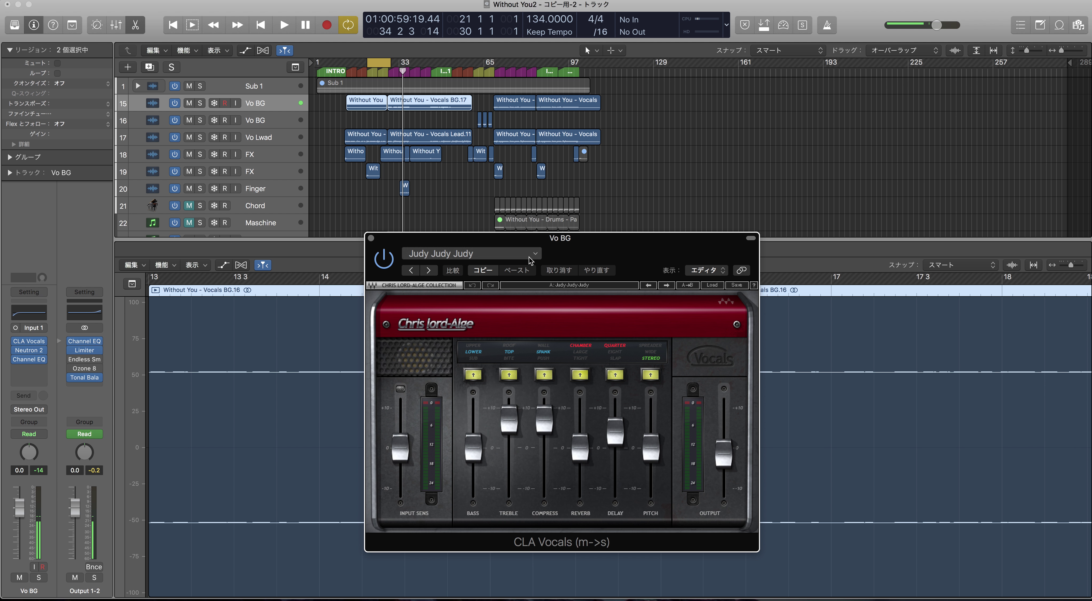
drag(508, 243, 501, 258)
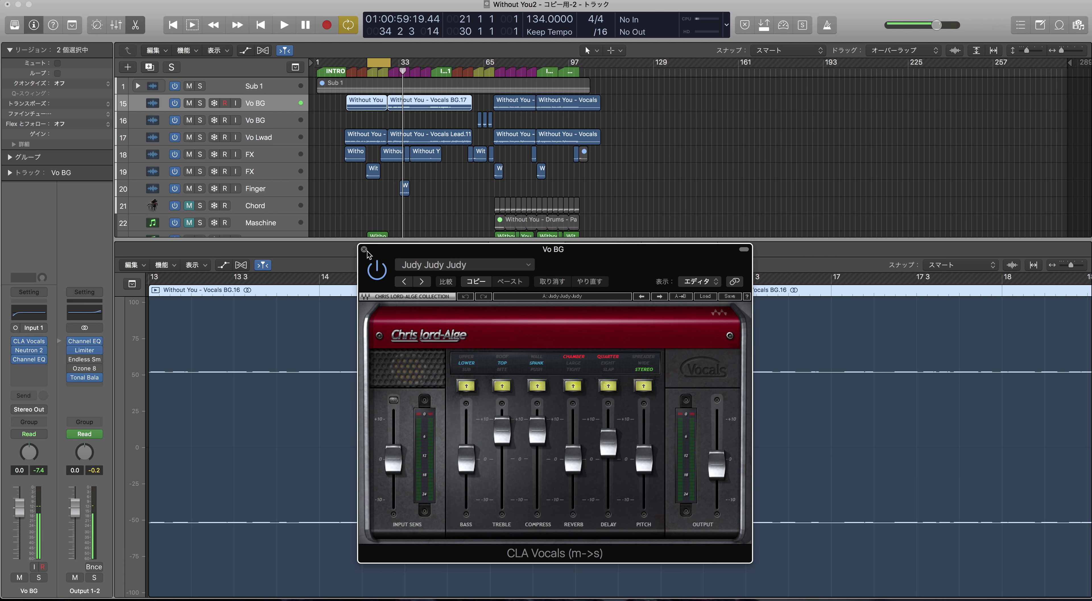
Step: Solo Vo BG track 15, close CLA Vocals and play the track with the cycle range moved to bars 29–38
click(200, 103)
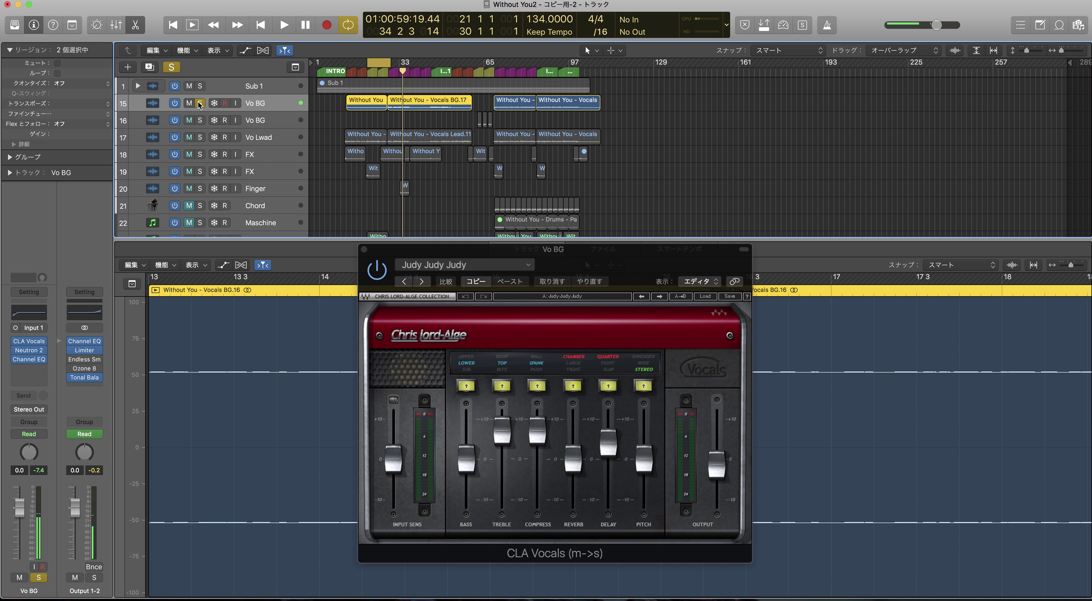
click(363, 251)
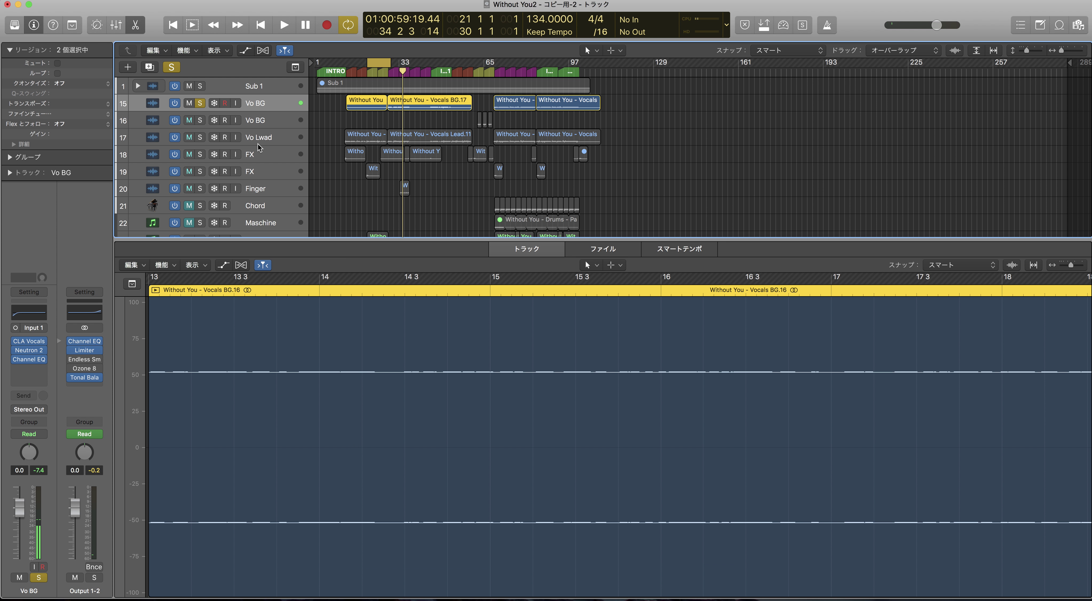
key(space)
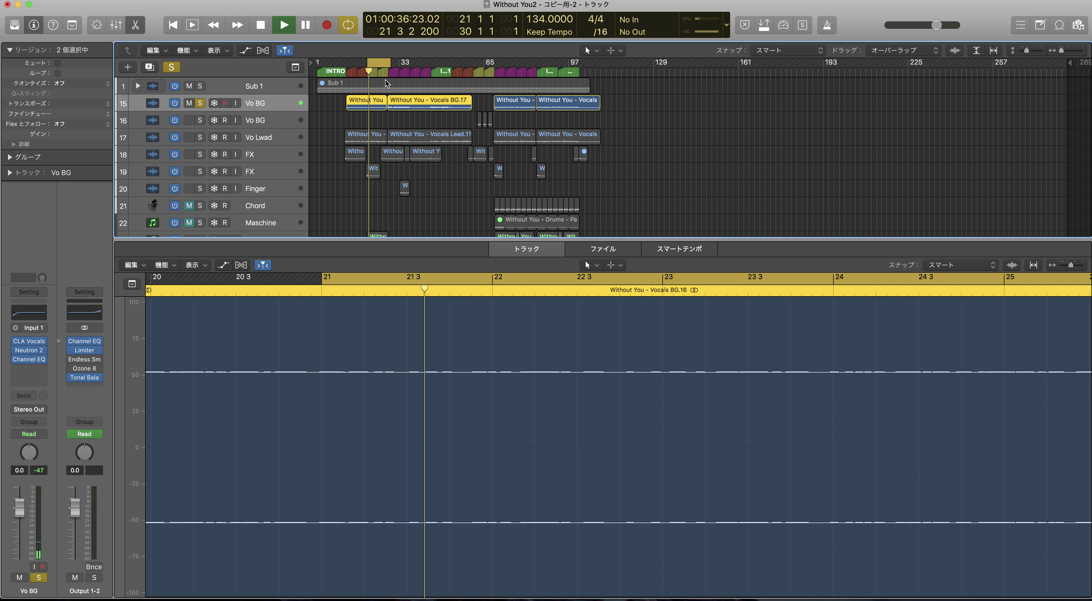
drag(377, 65, 397, 64)
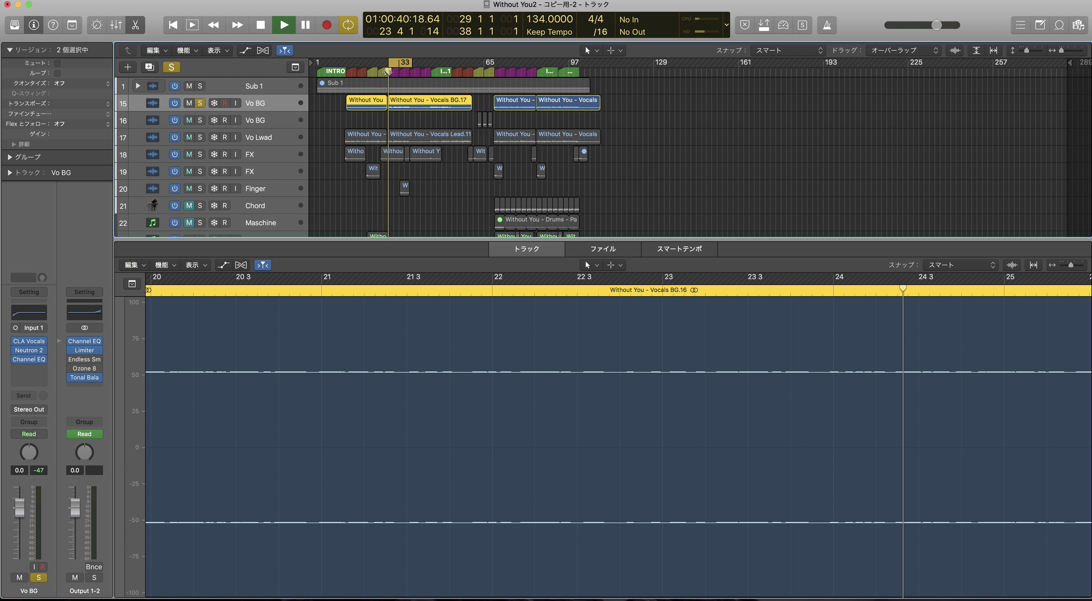
Step: Reopen CLA Vocals during playback and compare the Vo BG vocals with the effect bypassed and enabled, restarting from bar 29
mouse_move(17, 343)
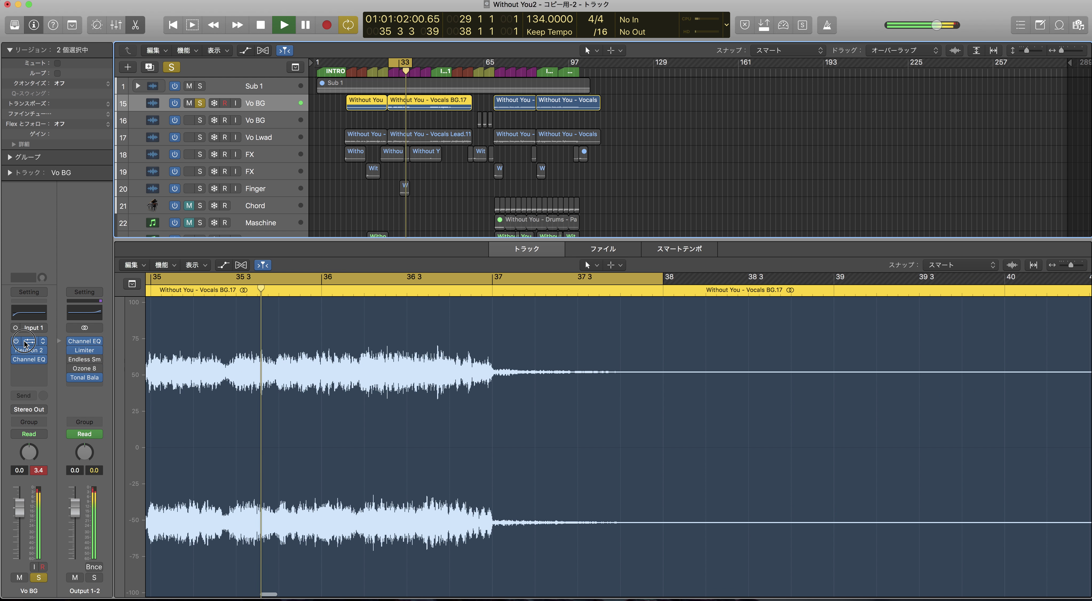
click(26, 343)
click(377, 271)
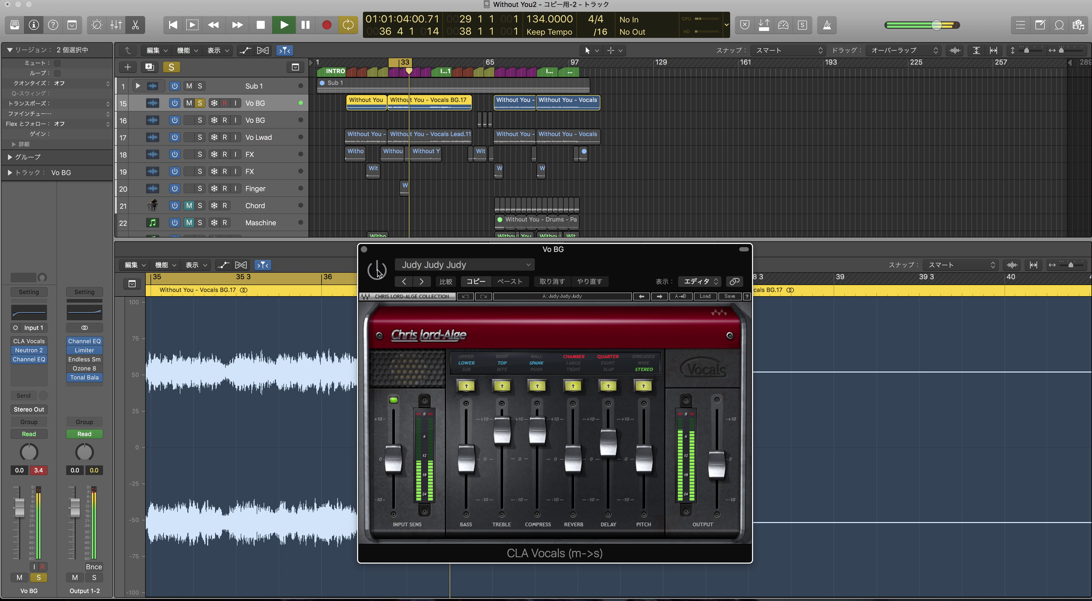
drag(467, 250, 637, 266)
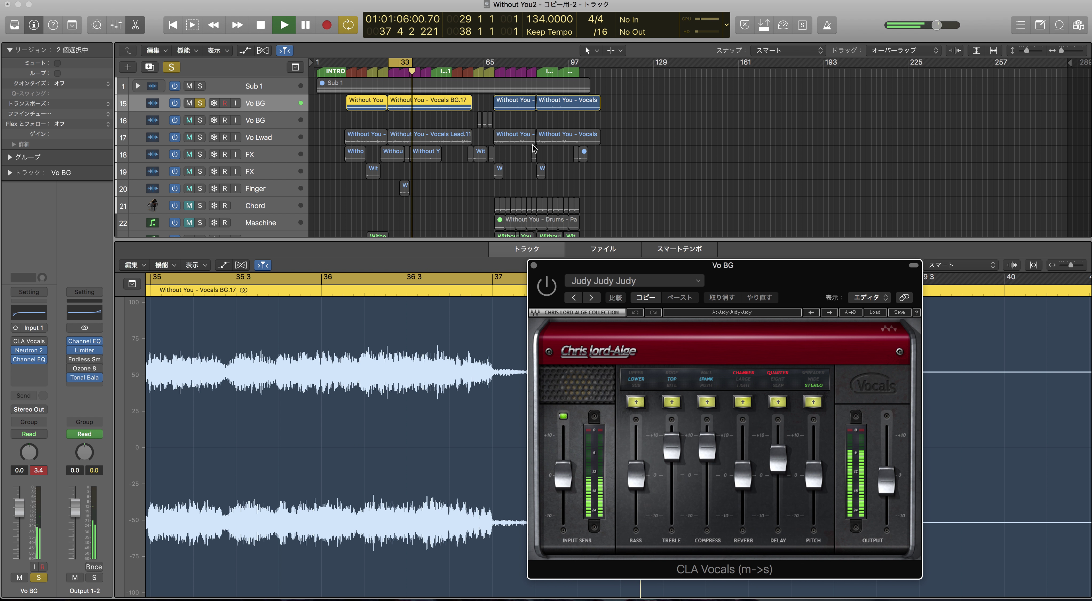
click(398, 72)
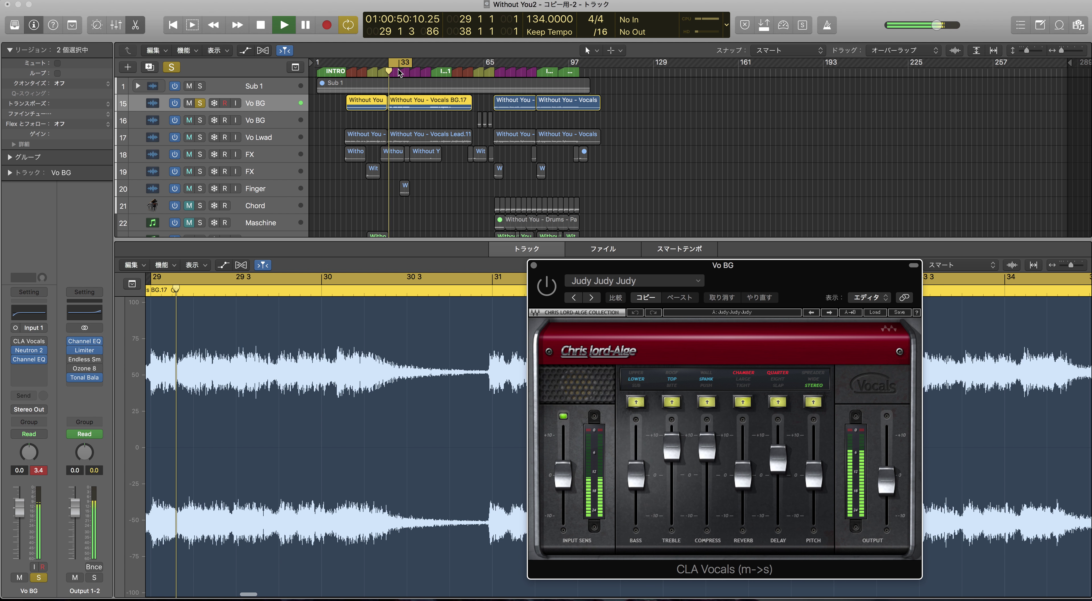
click(546, 287)
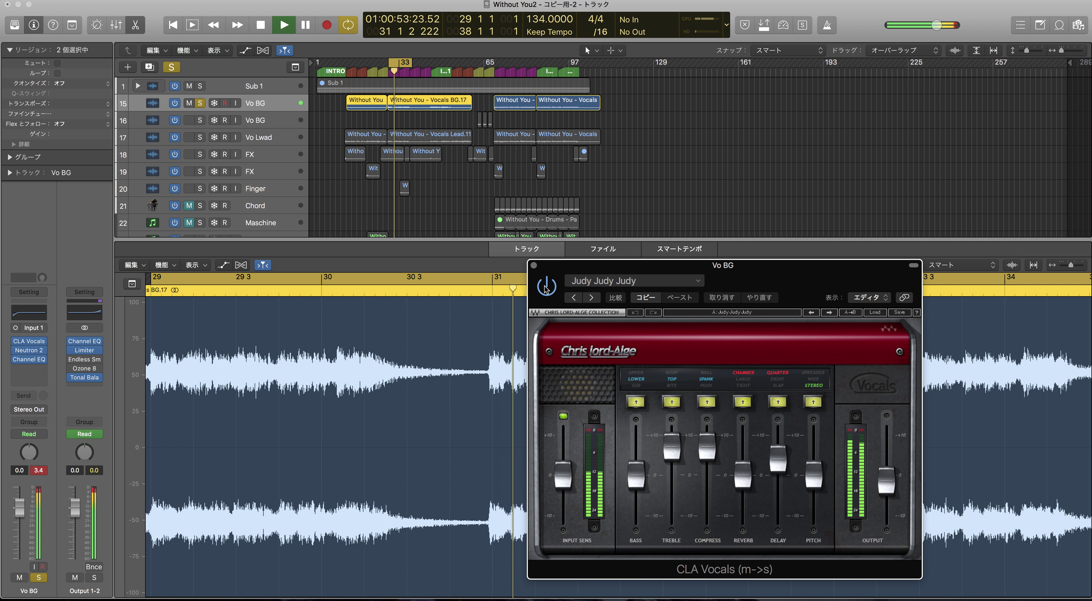
click(547, 288)
click(546, 287)
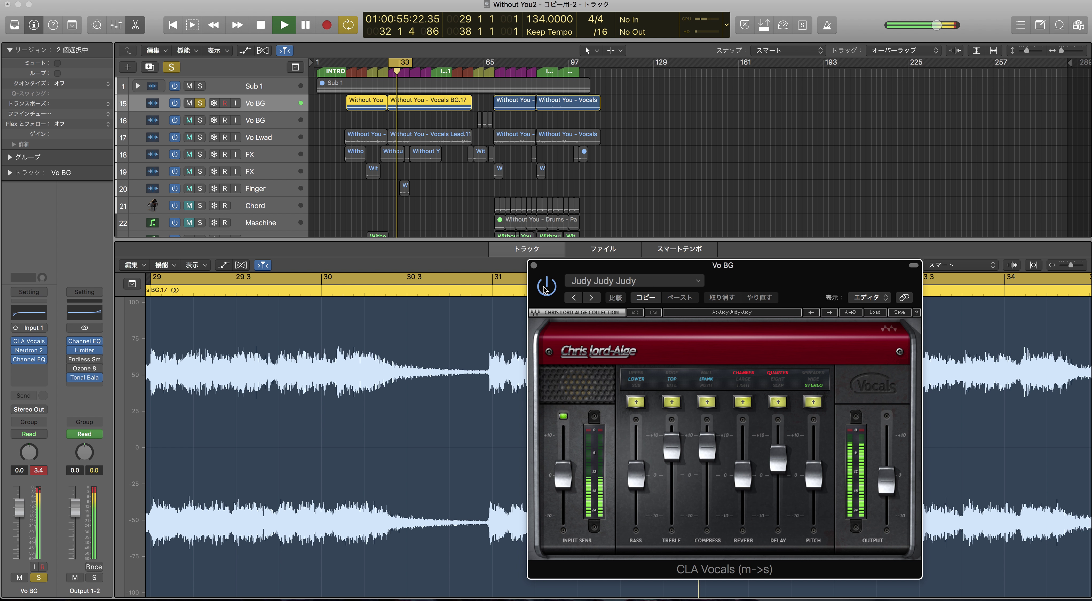
Step: Close CLA Vocals, unsolo Vo BG track 15, stop playback and leave the plug-in enabled
click(534, 266)
click(200, 103)
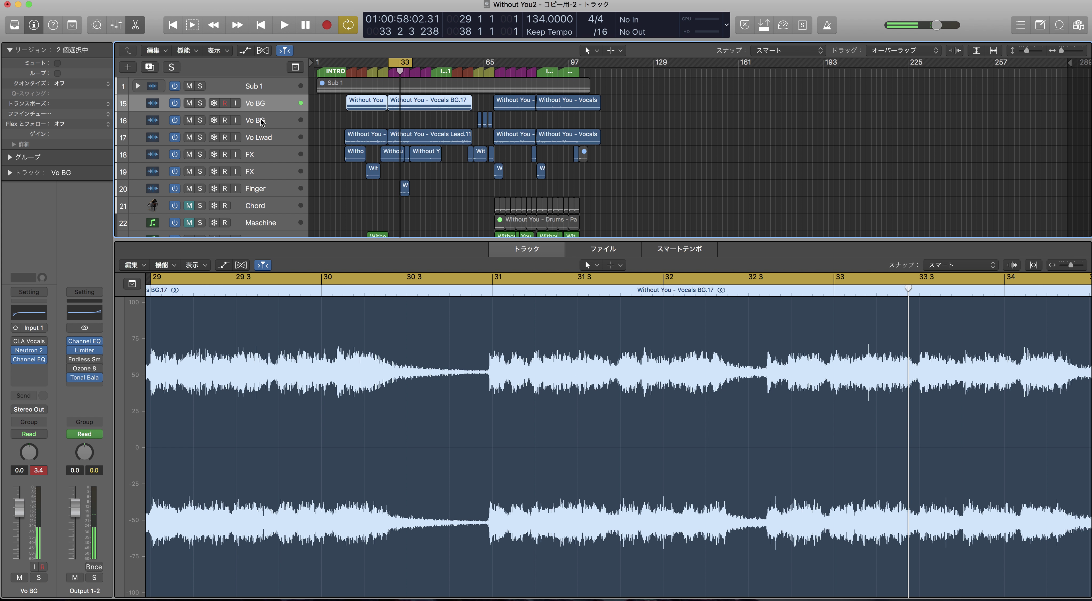
mouse_move(24, 346)
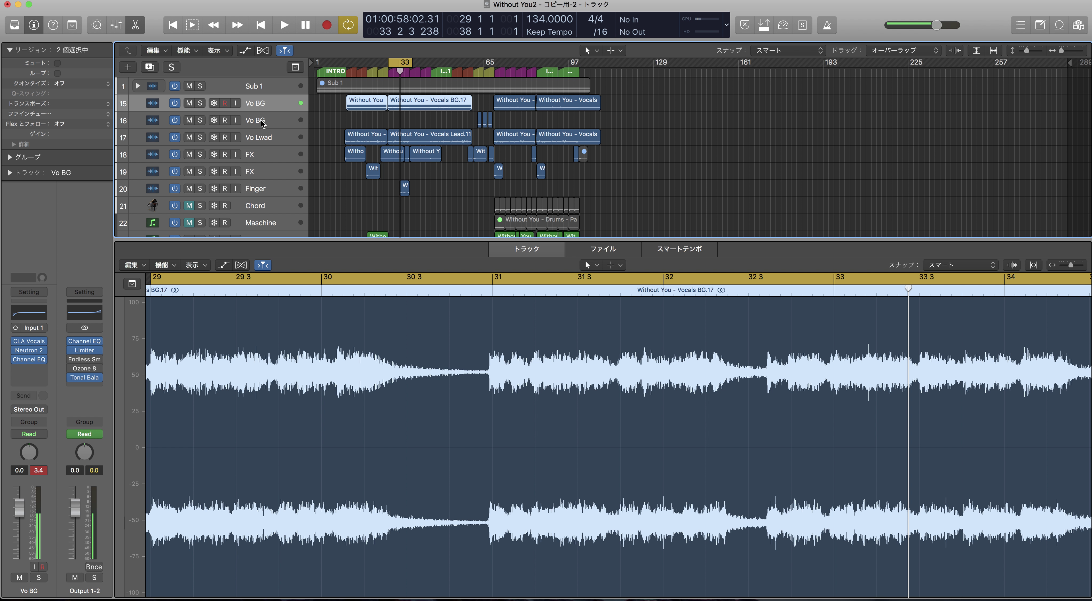
Step: Select Vo Lwad track 17 and FX track 18 in turn to view their audio and inserts
click(255, 136)
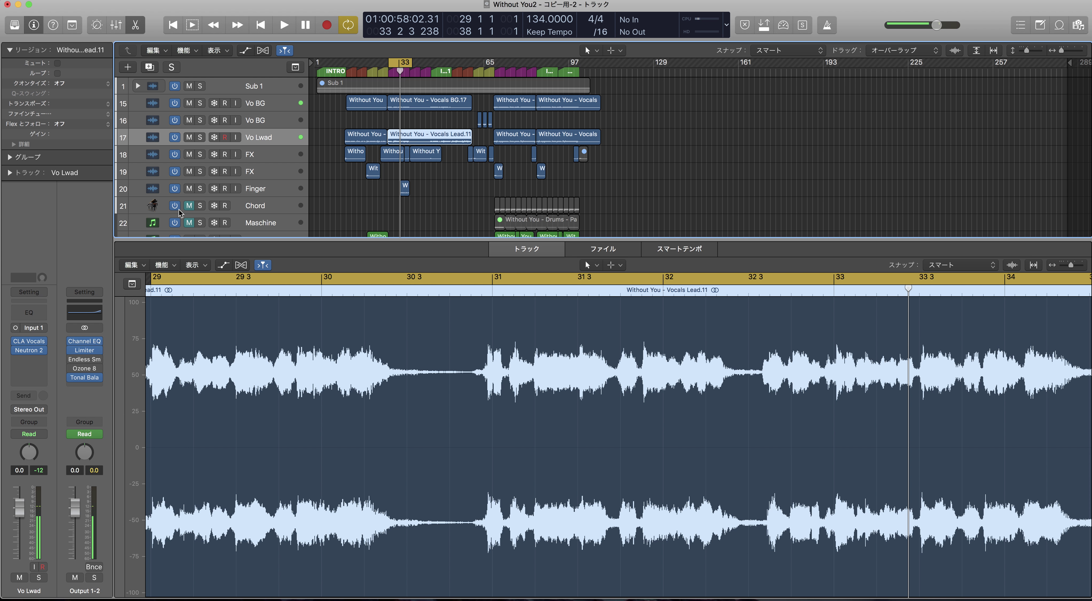
click(258, 157)
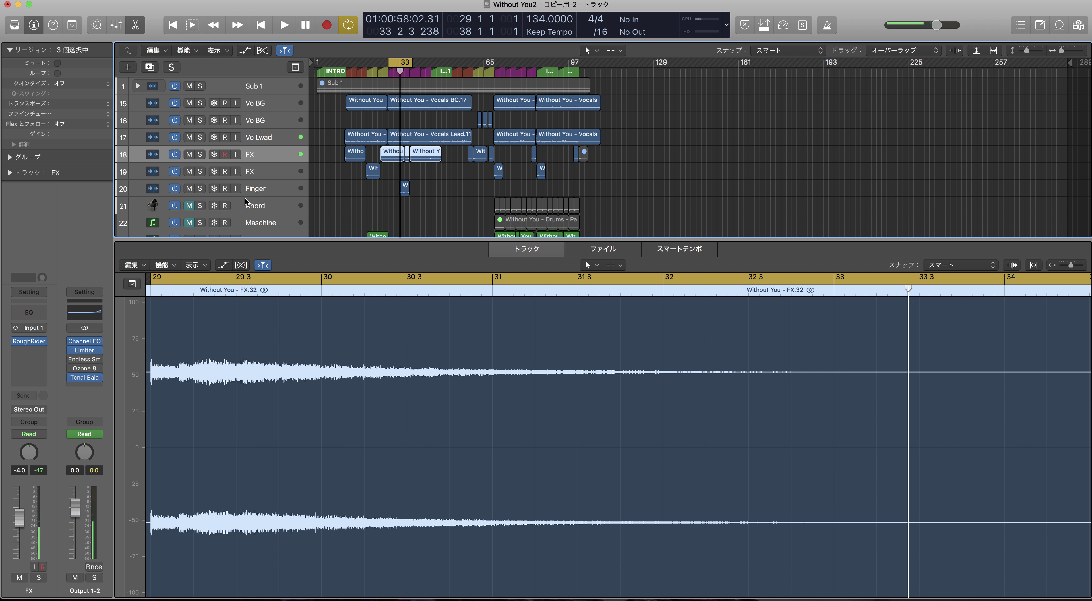
scroll(308, 159, down, 2)
Step: Open Tonal Balance Control on the Output 1-2 channel, examine its frequency bands against the target and close it
mouse_move(85, 367)
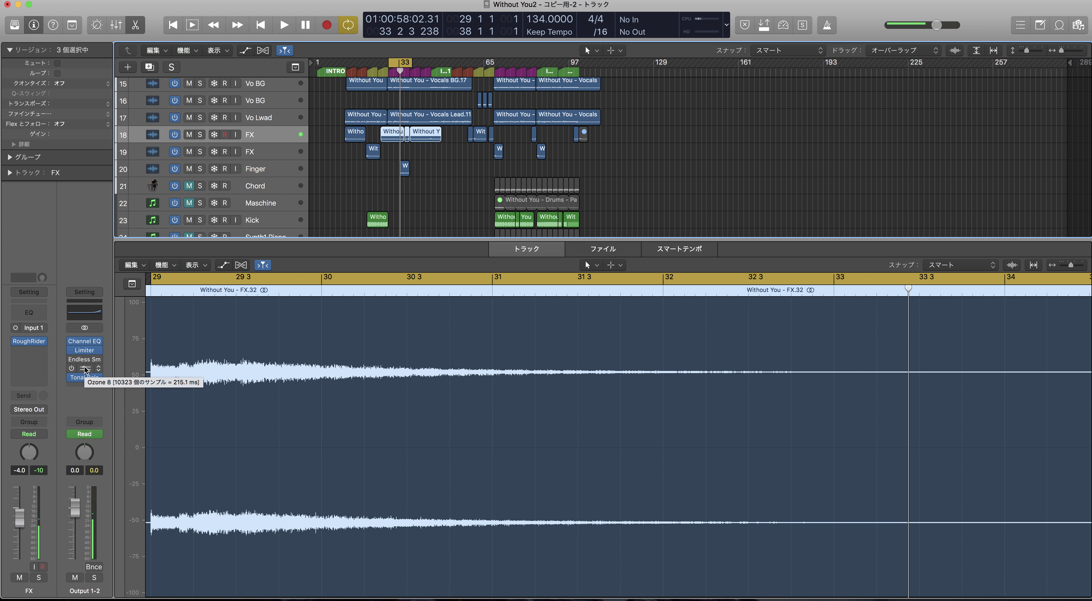
click(83, 377)
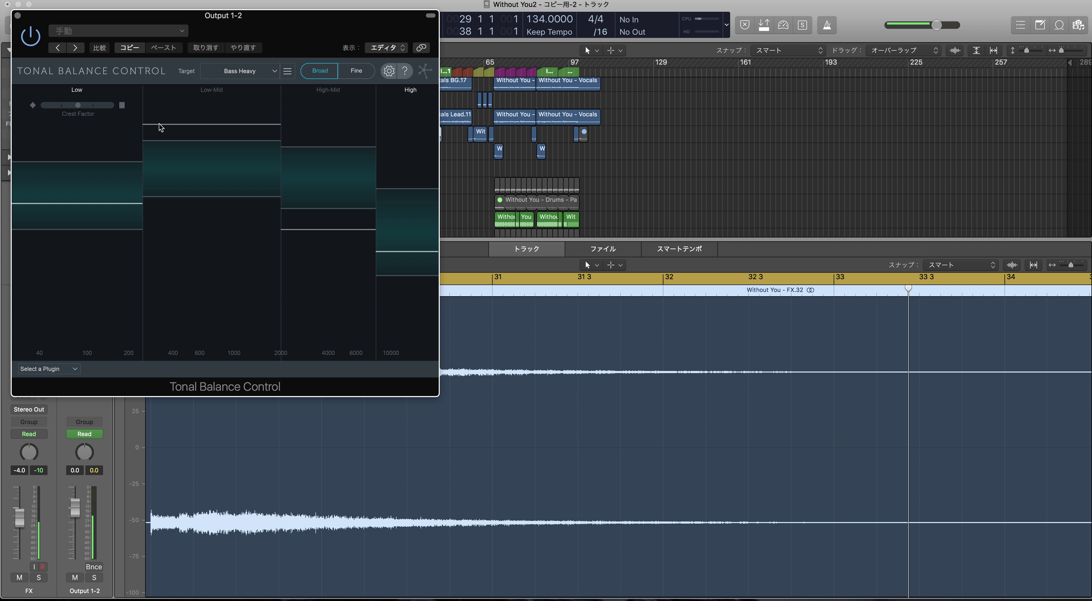
click(18, 16)
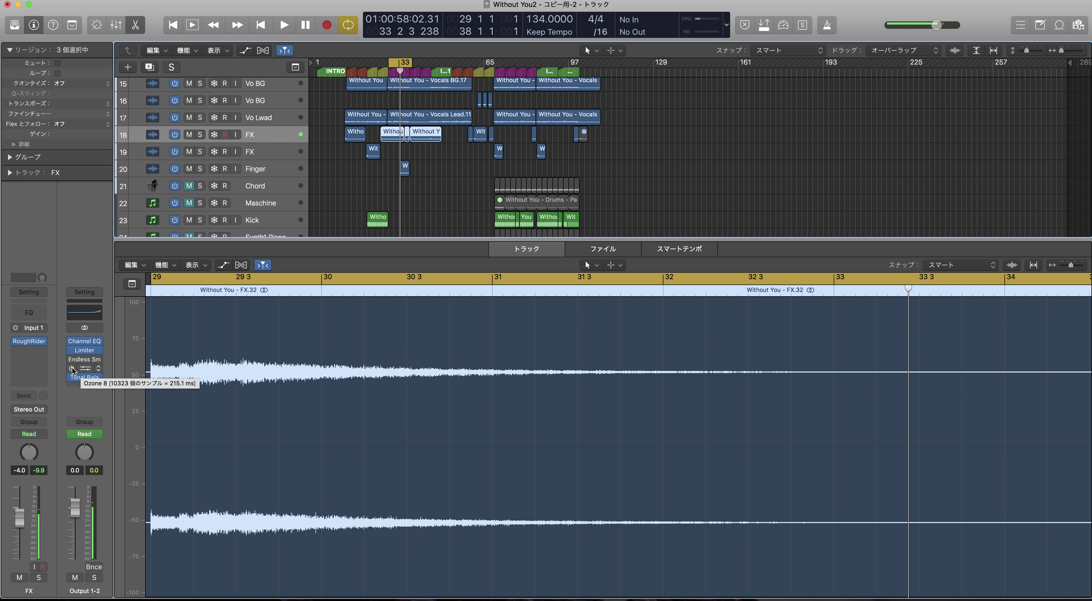
Step: Open Ozone 8 on the Output 1-2 channel, view the Master Assistant's target options and close the plug-in
scroll(420, 152, down, 3)
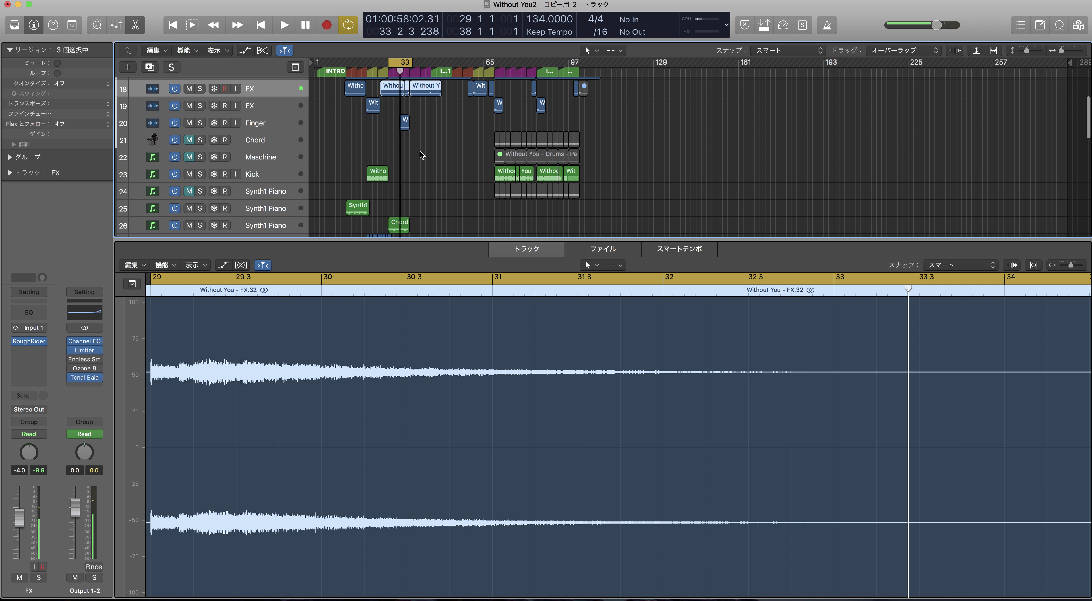
mouse_move(71, 352)
mouse_move(75, 372)
click(80, 368)
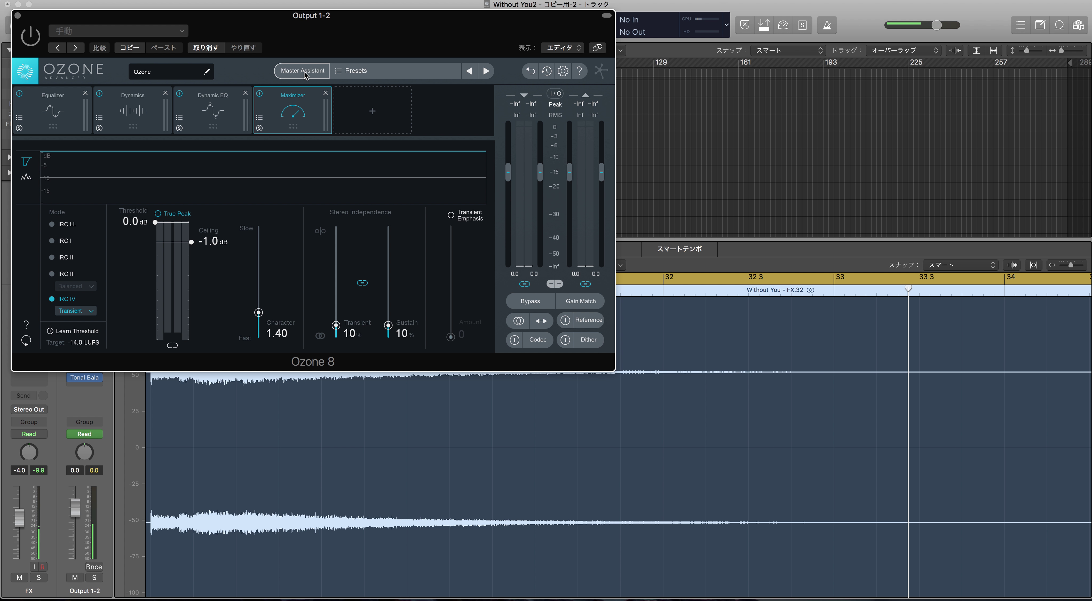
click(314, 74)
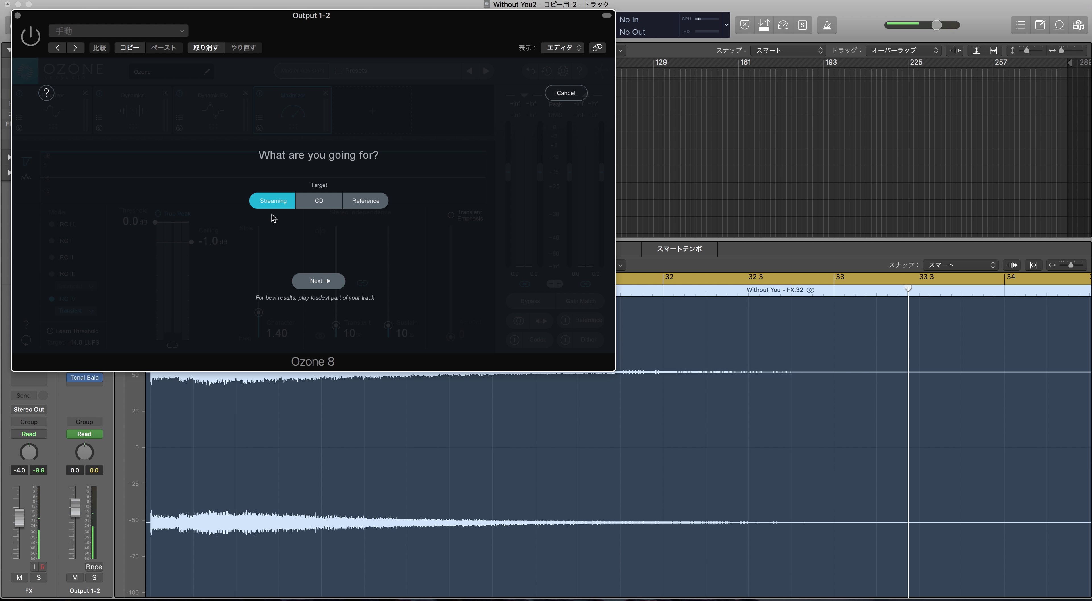
click(18, 15)
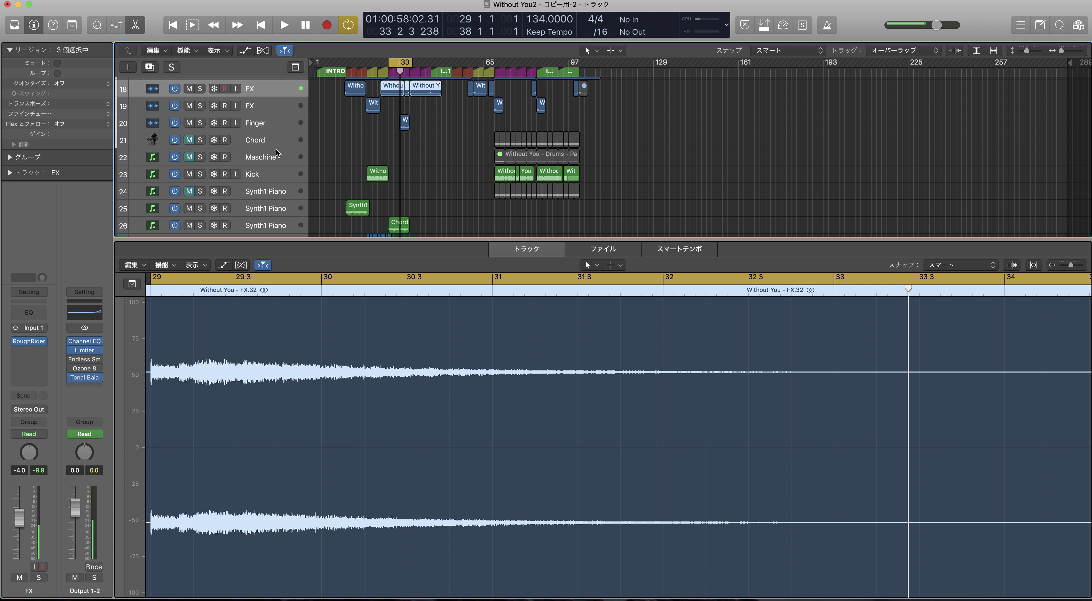
Step: Open Endless Smile on the Output 1-2 channel, bring its window into the middle to examine it, and close it
click(86, 360)
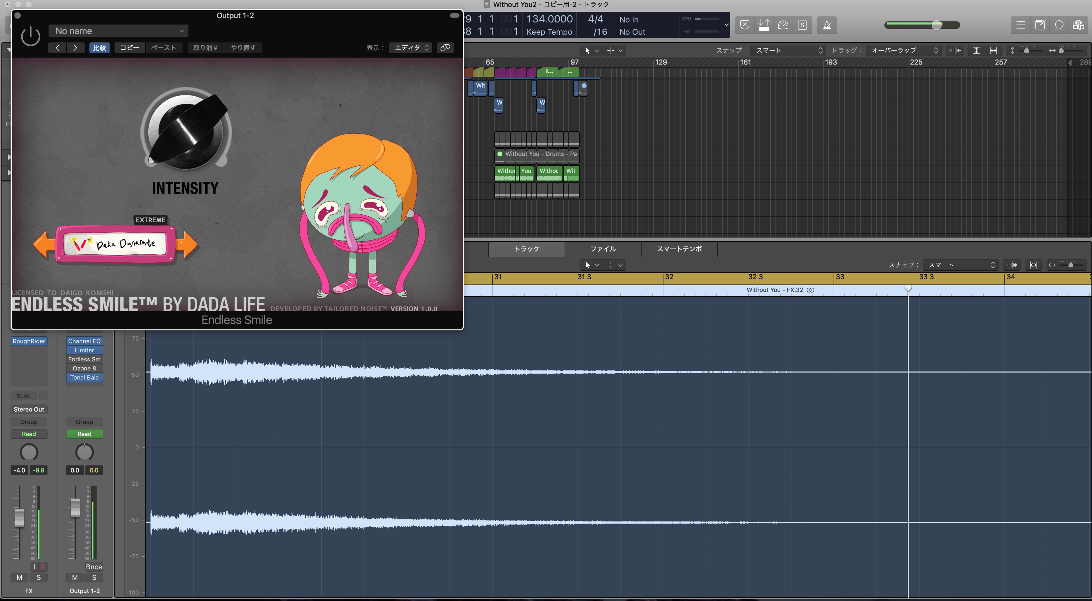
drag(295, 30, 548, 189)
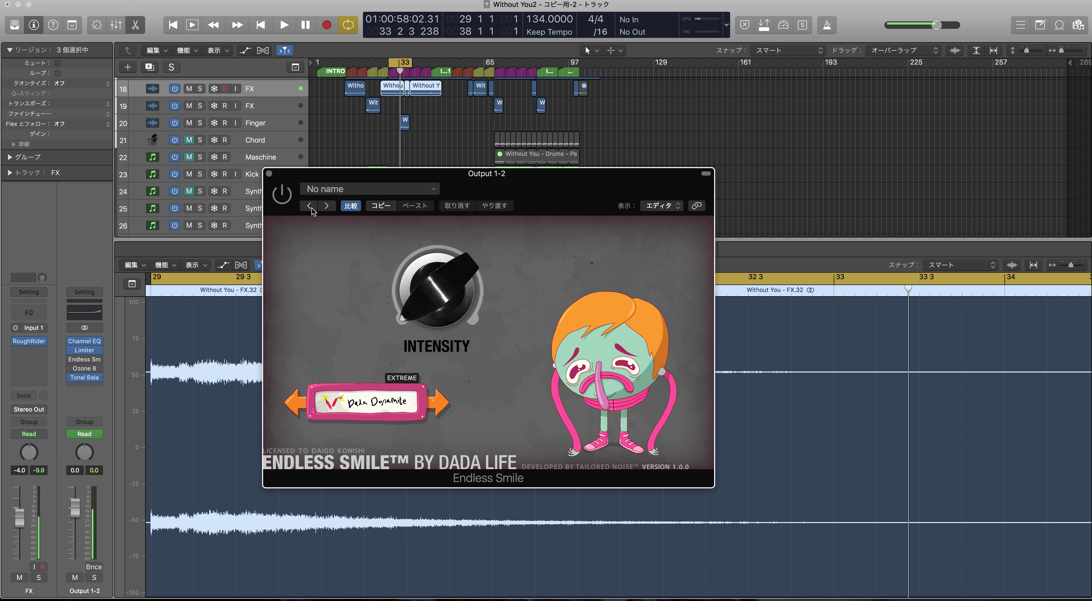
click(269, 174)
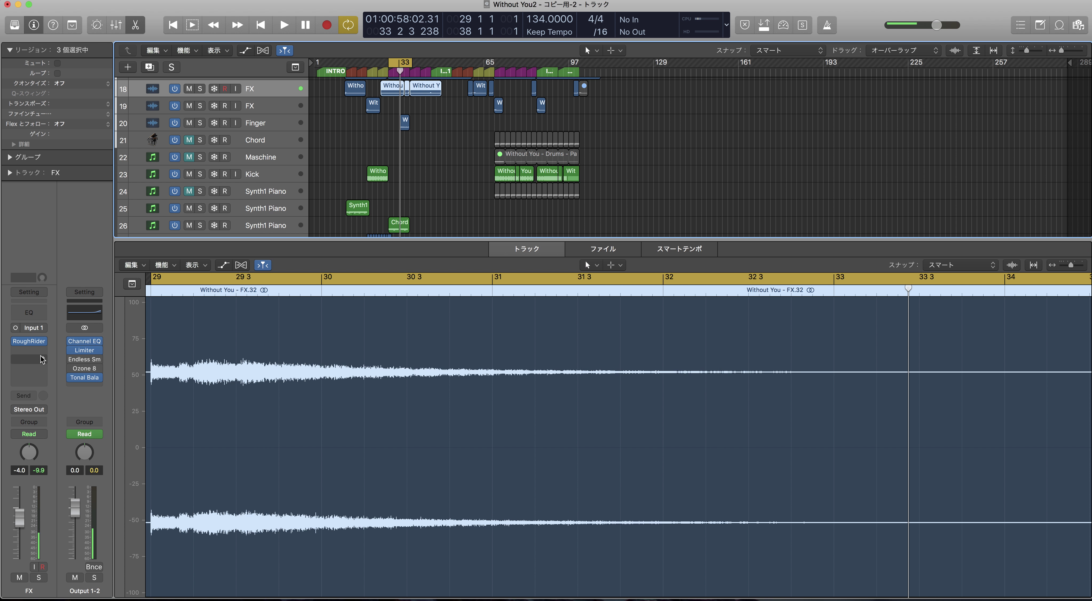
click(72, 360)
Step: Select the Finger, Chord, Kick and Synth1 Piano tracks 24 and 25 in turn to review their regions and inserts
click(257, 124)
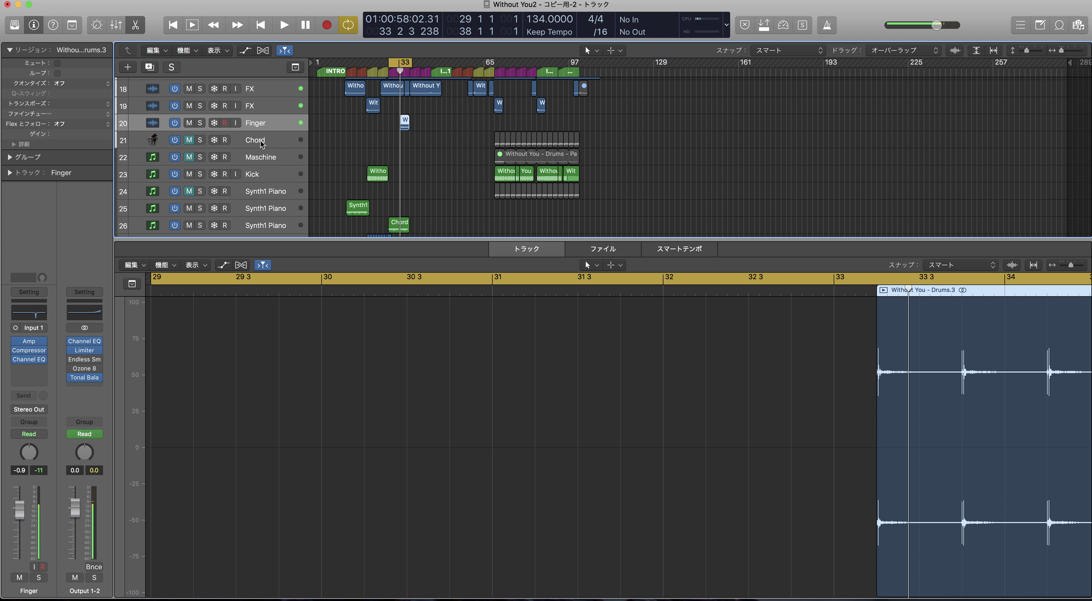
click(260, 142)
click(259, 178)
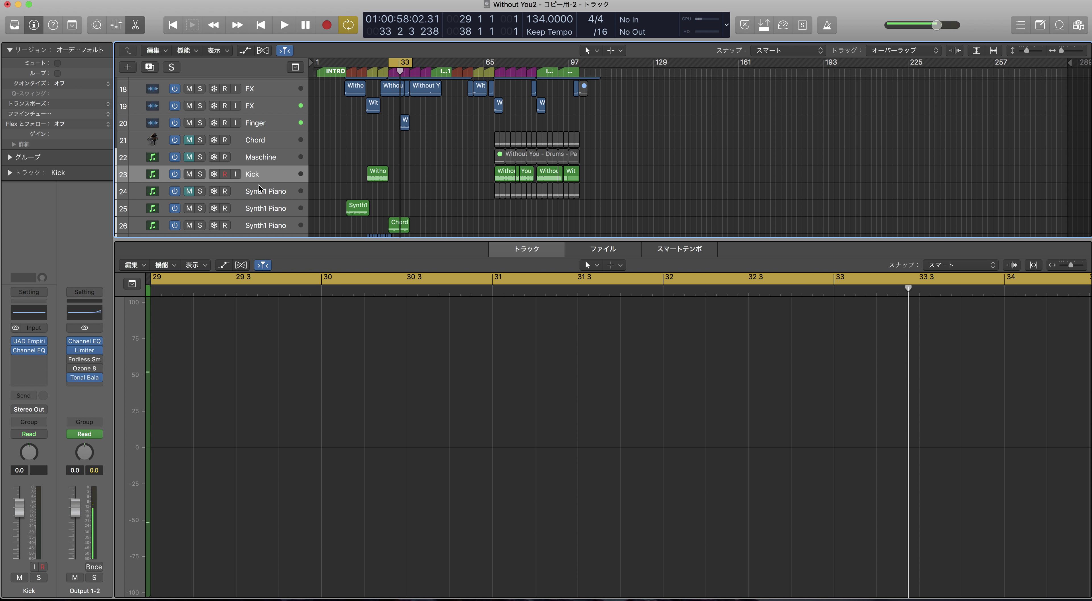
click(262, 194)
click(262, 212)
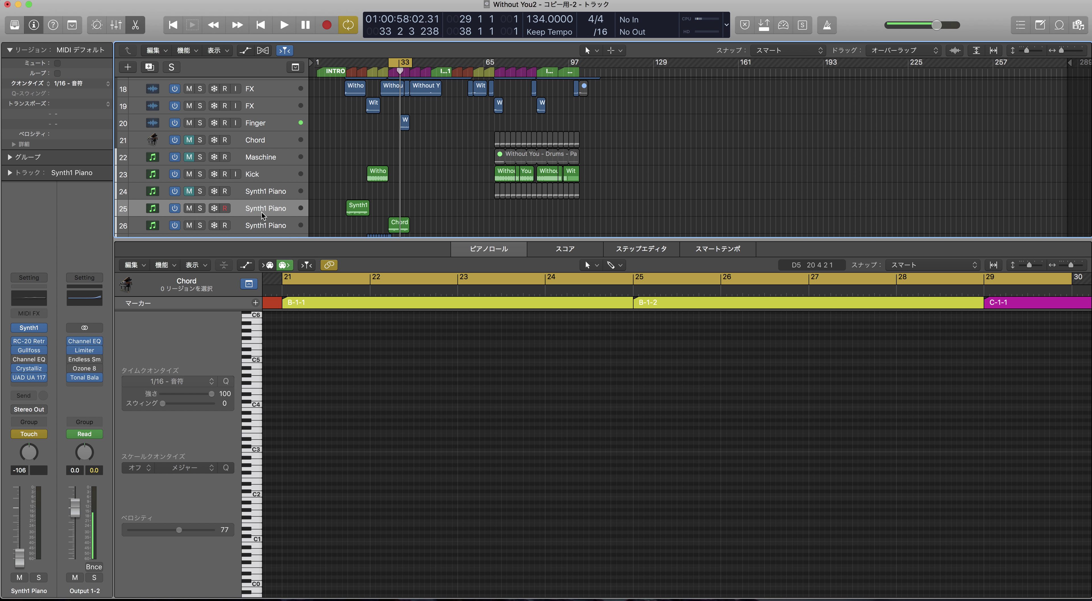
Step: Step through Synth1 Piano tracks 24 to 26, Piano Rev track 28 and Synth1 Hihat track 30 to review their contents
scroll(265, 213, down, 1)
click(263, 184)
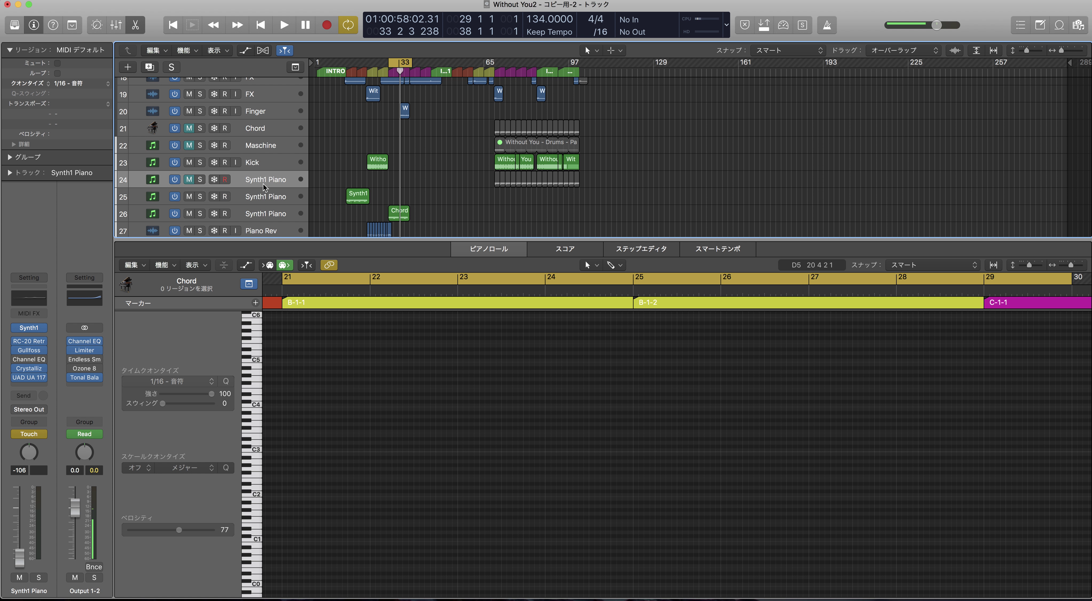
click(263, 199)
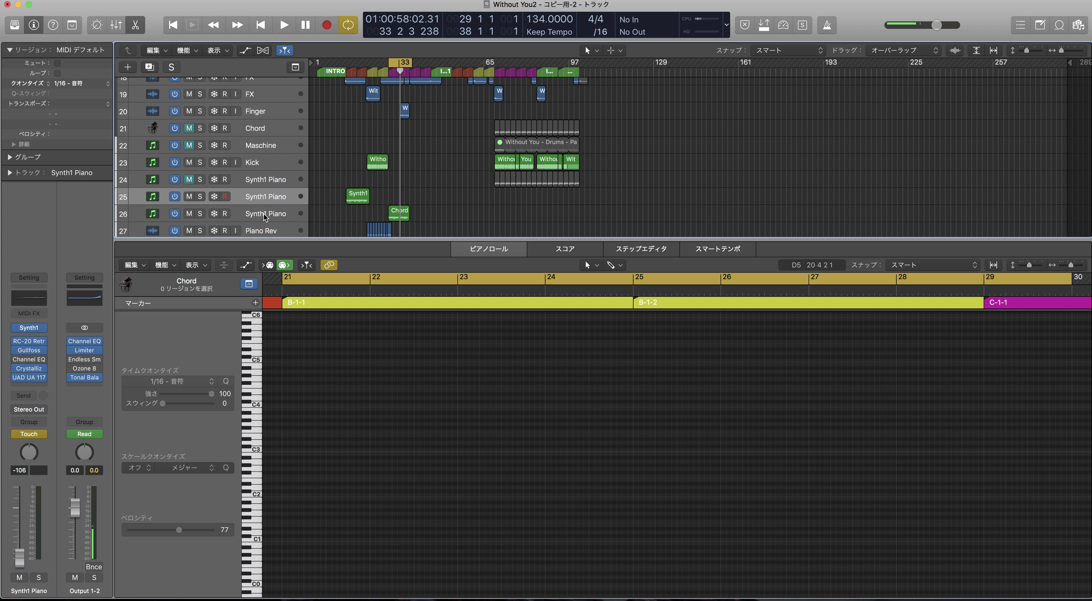
click(263, 214)
scroll(264, 214, down, 2)
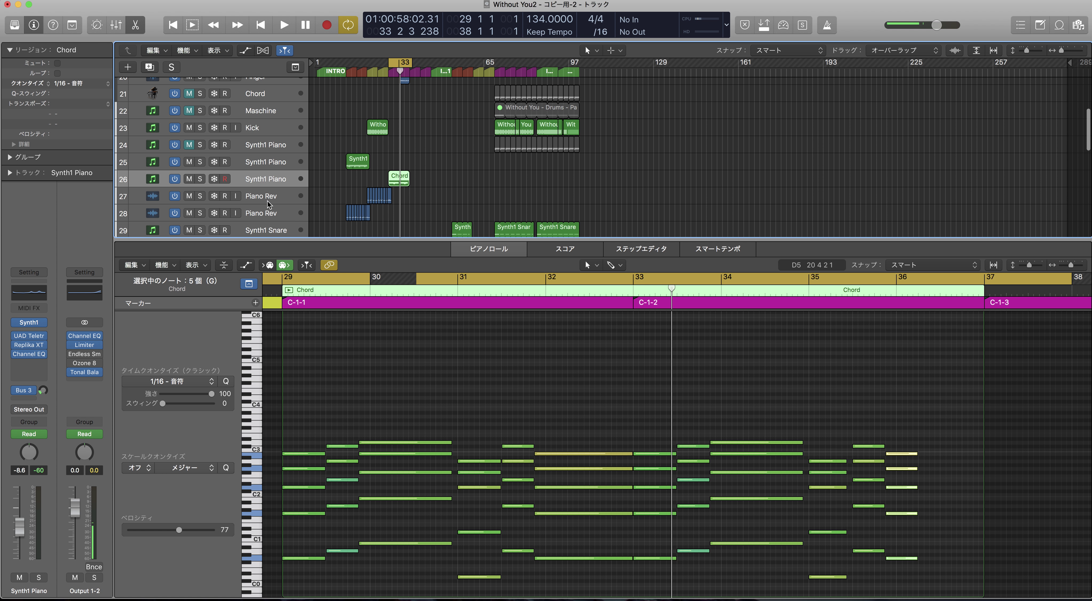
click(267, 214)
scroll(264, 214, down, 2)
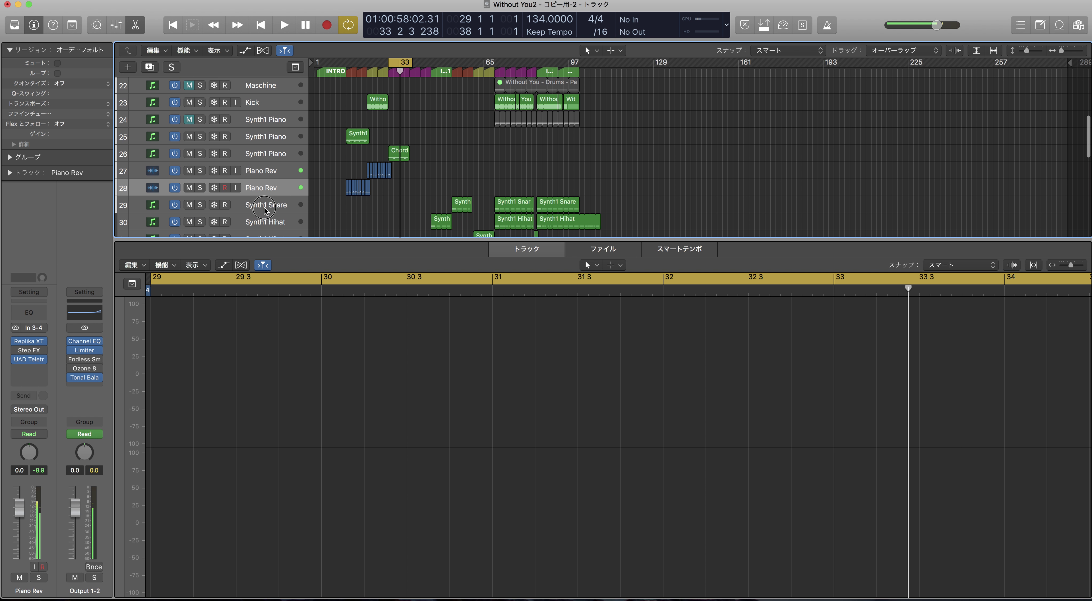
click(266, 217)
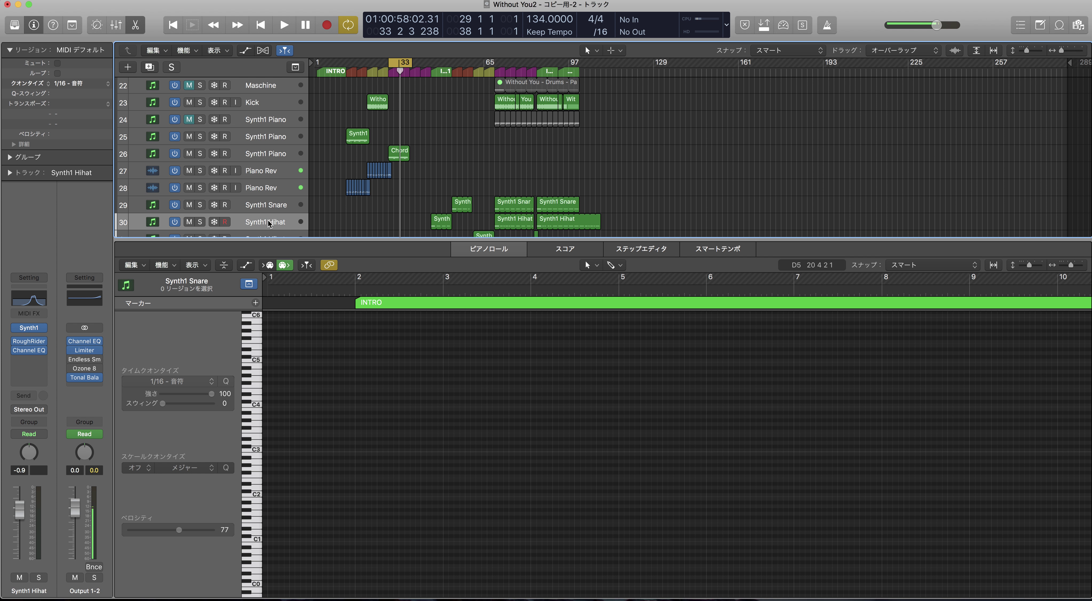
Step: Select Synth1 Hihat tracks 31 and 32, and look through the track list from Sub 1 down to the lower synth tracks
scroll(268, 221, down, 3)
click(267, 196)
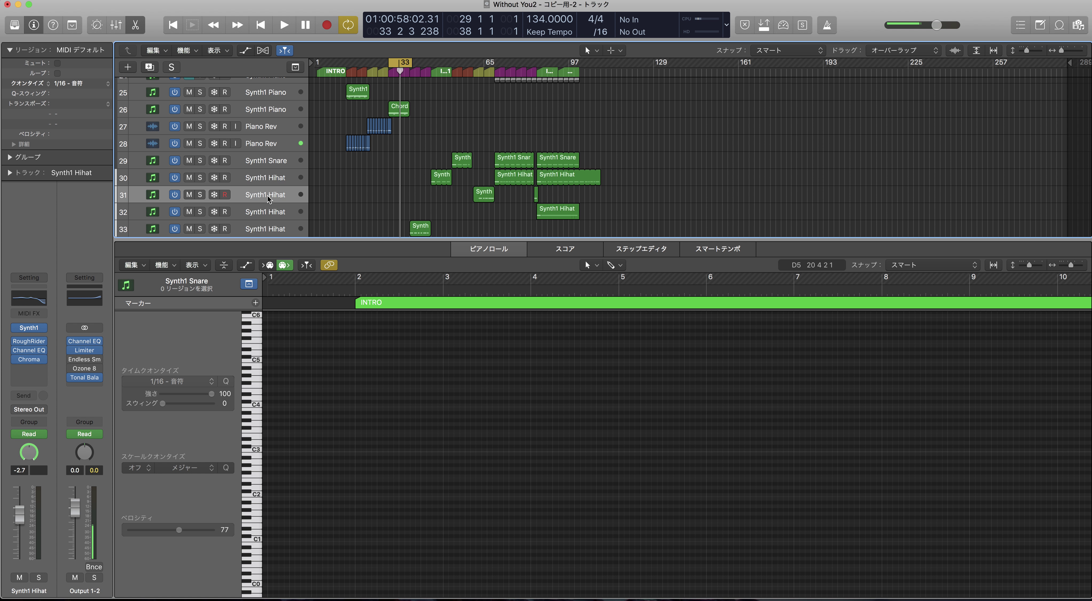
click(265, 209)
scroll(265, 207, down, 6)
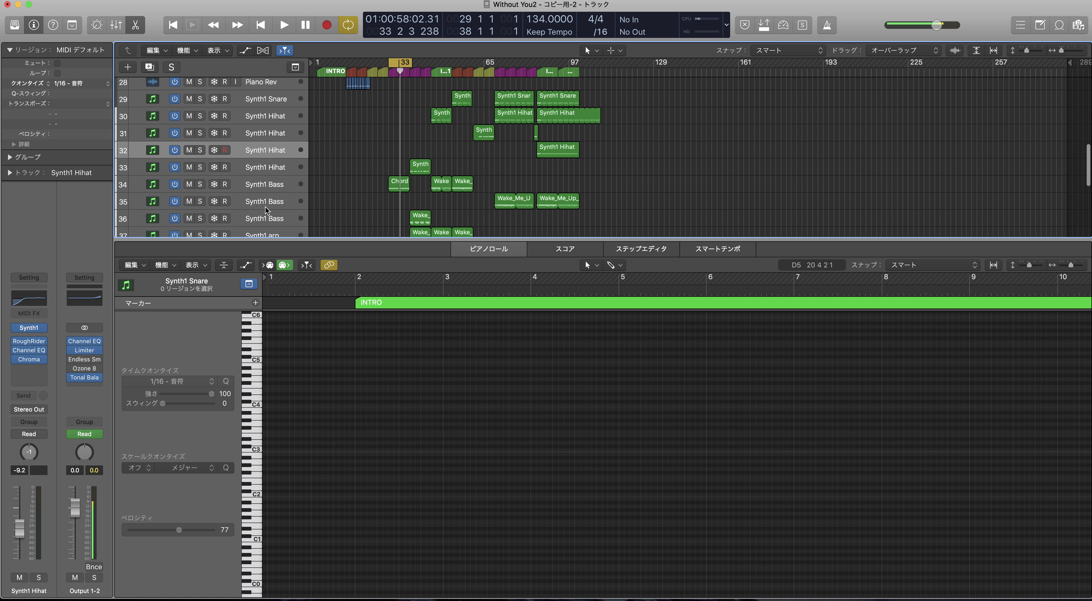
scroll(267, 211, up, 15)
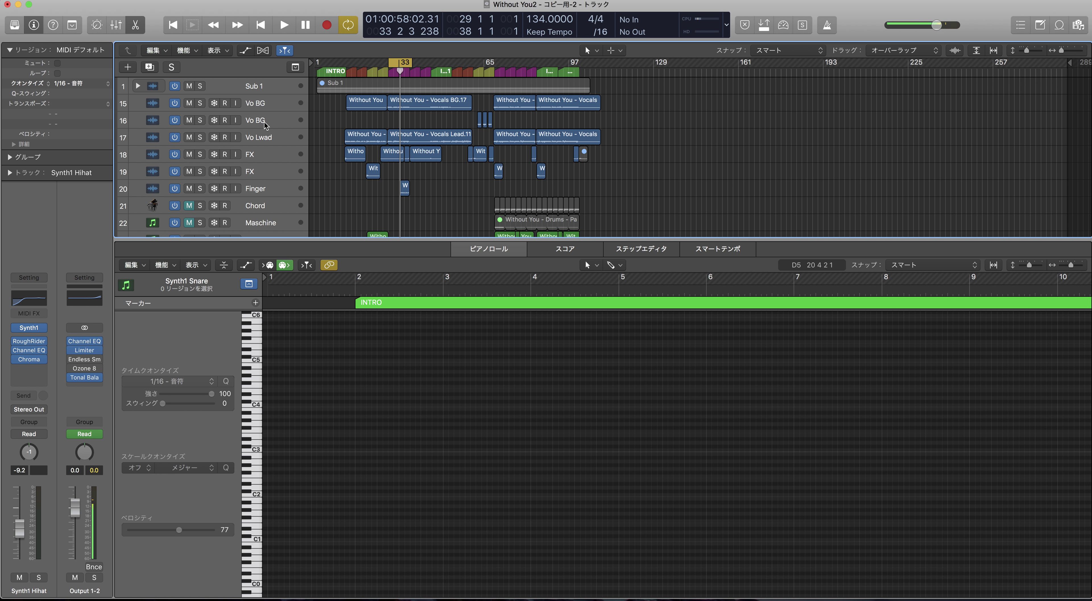
scroll(264, 163, down, 5)
scroll(264, 162, down, 6)
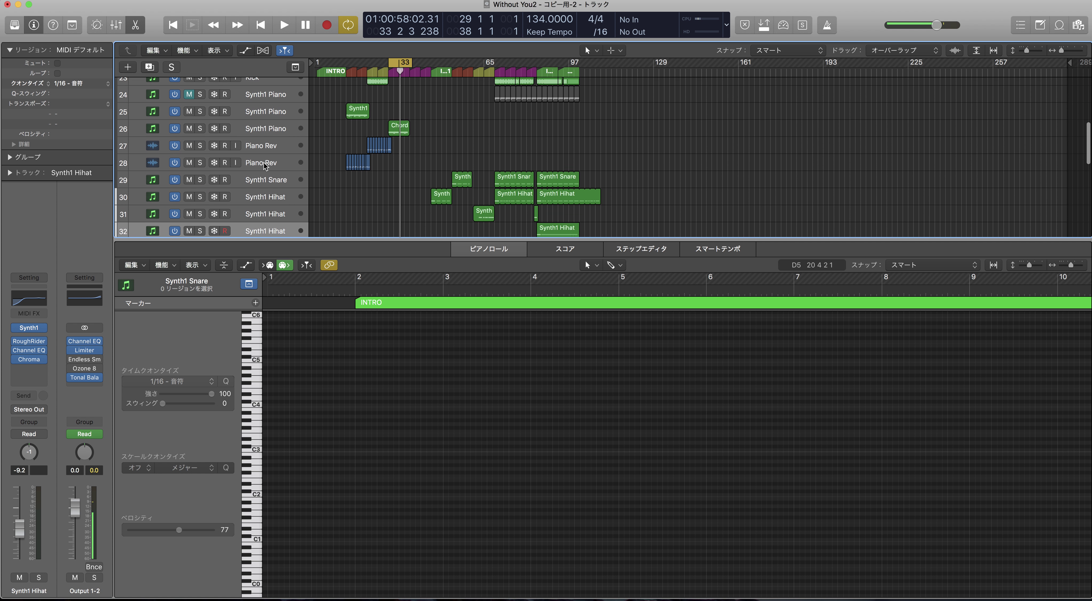
scroll(264, 163, down, 4)
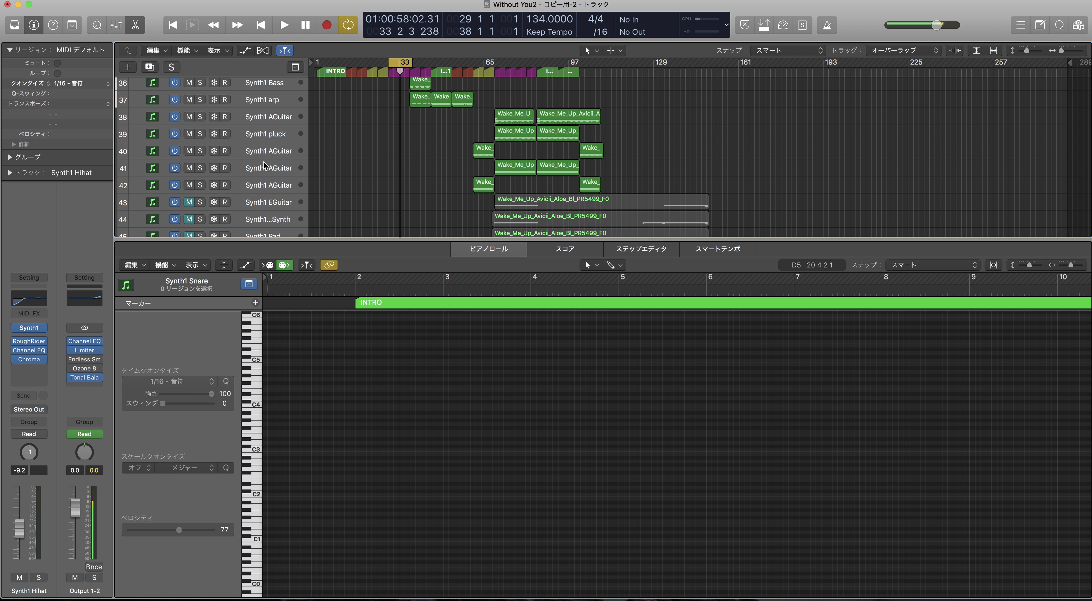
scroll(386, 160, up, 15)
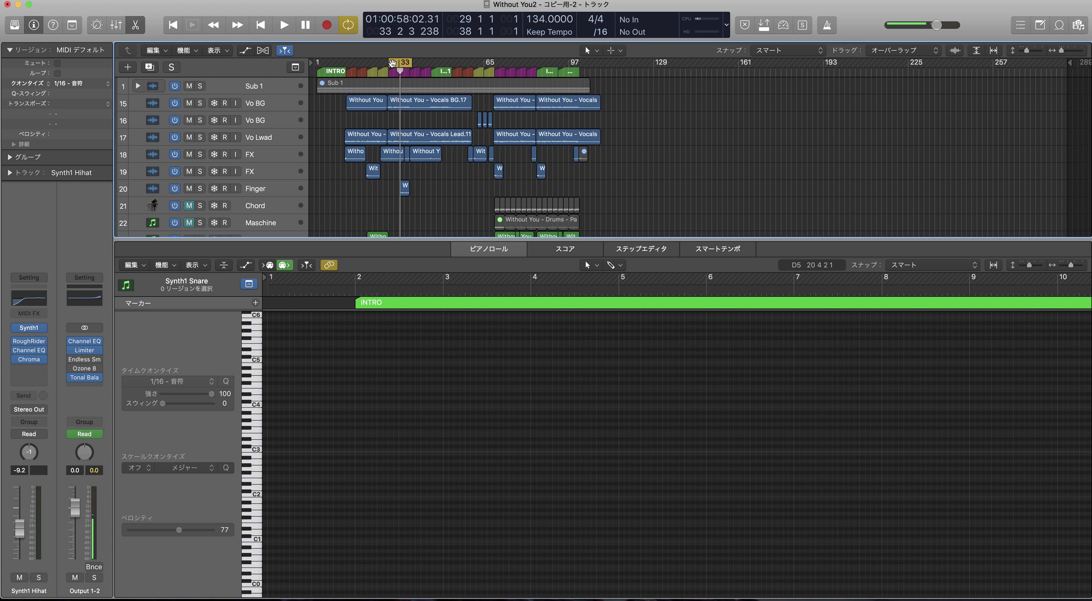
Step: Set the cycle range from bar 12 to bar 111 and start playback from its beginning
click(352, 65)
drag(346, 65, 607, 70)
scroll(464, 139, down, 2)
scroll(464, 136, down, 8)
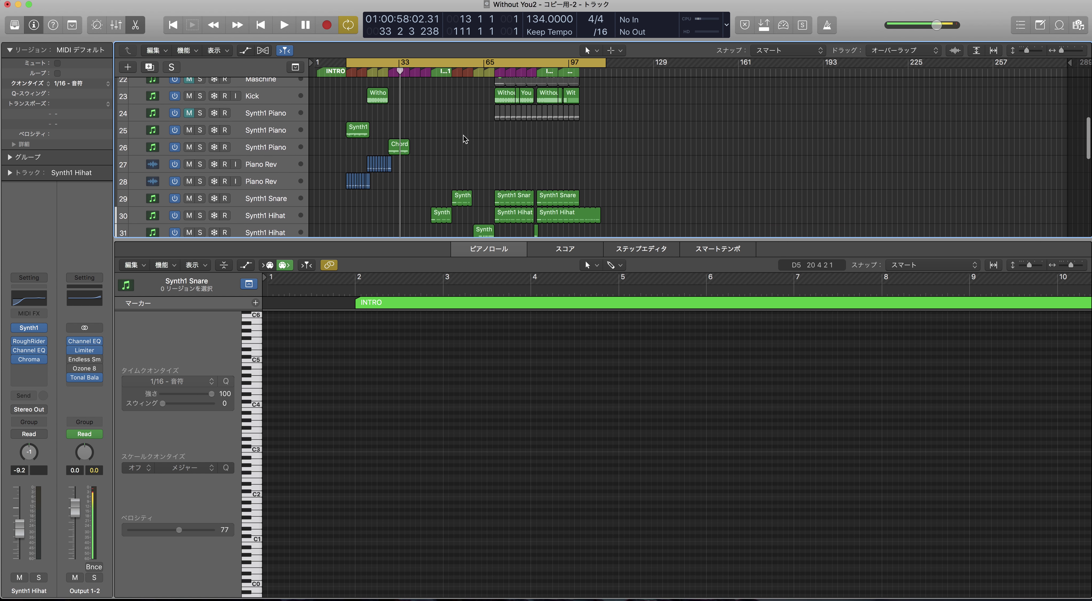
drag(603, 62, 604, 62)
drag(349, 63, 345, 63)
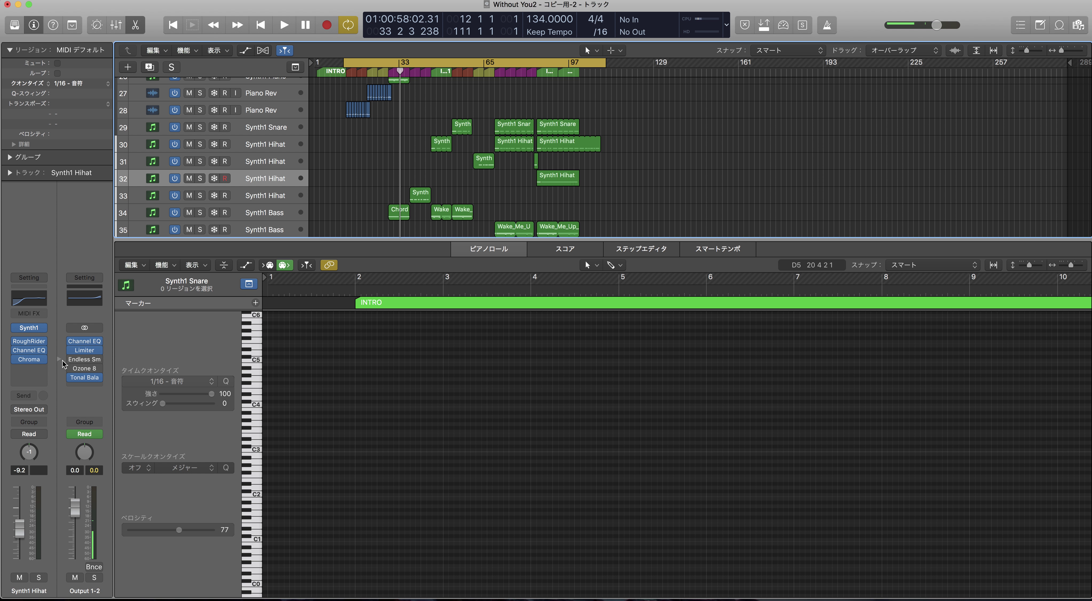
key(space)
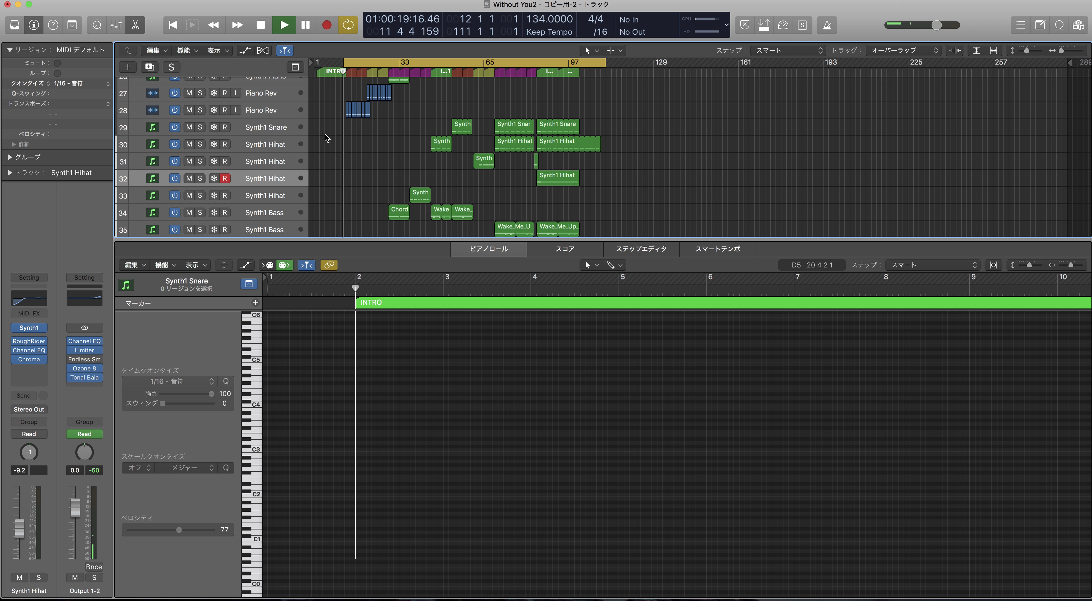
Step: While the song plays, select Synth1 Piano track 25, view its notes and Synth1 instrument, and close the instrument
scroll(332, 137, up, 10)
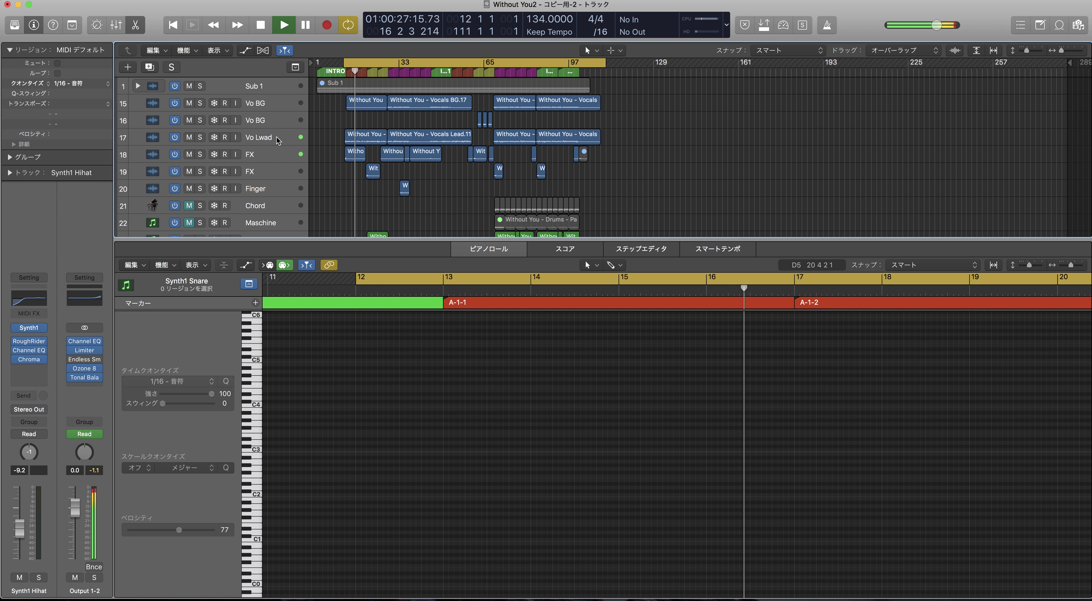
scroll(276, 162, down, 3)
scroll(276, 163, down, 4)
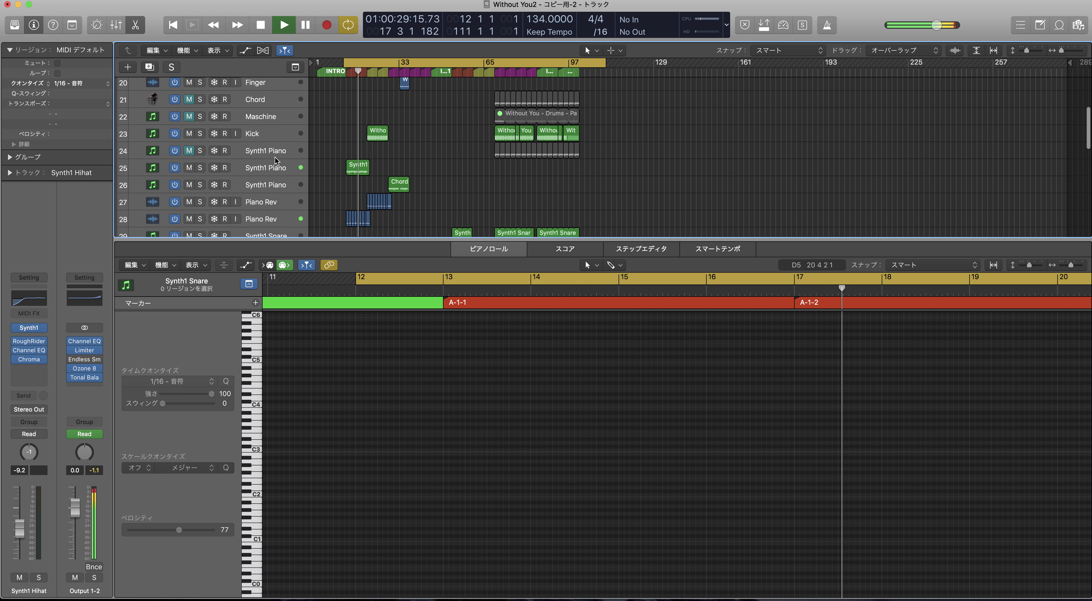
click(276, 161)
scroll(477, 355, right, 5)
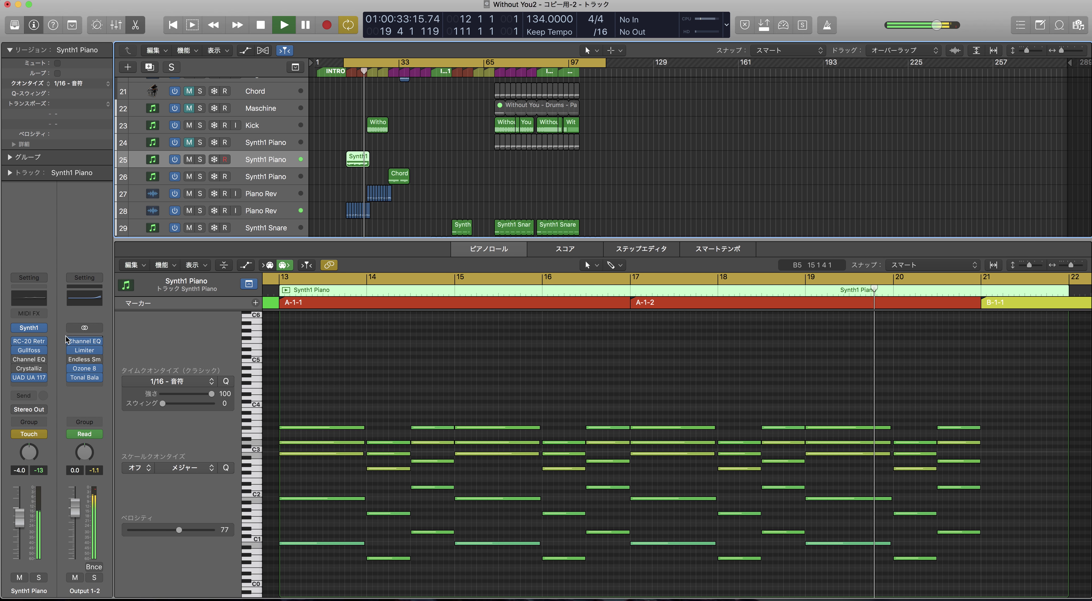
click(29, 327)
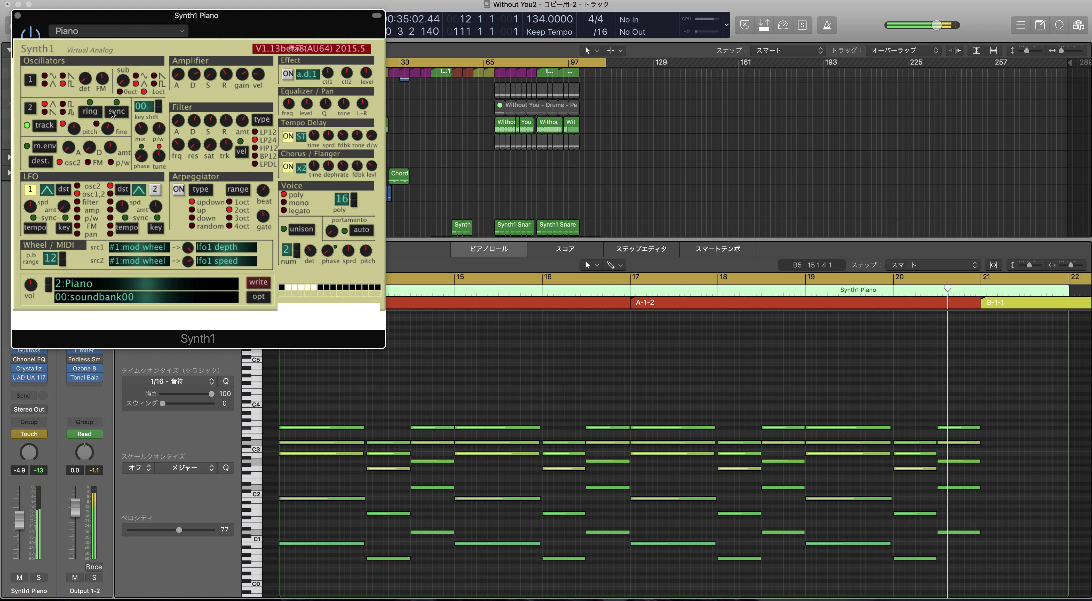
click(17, 15)
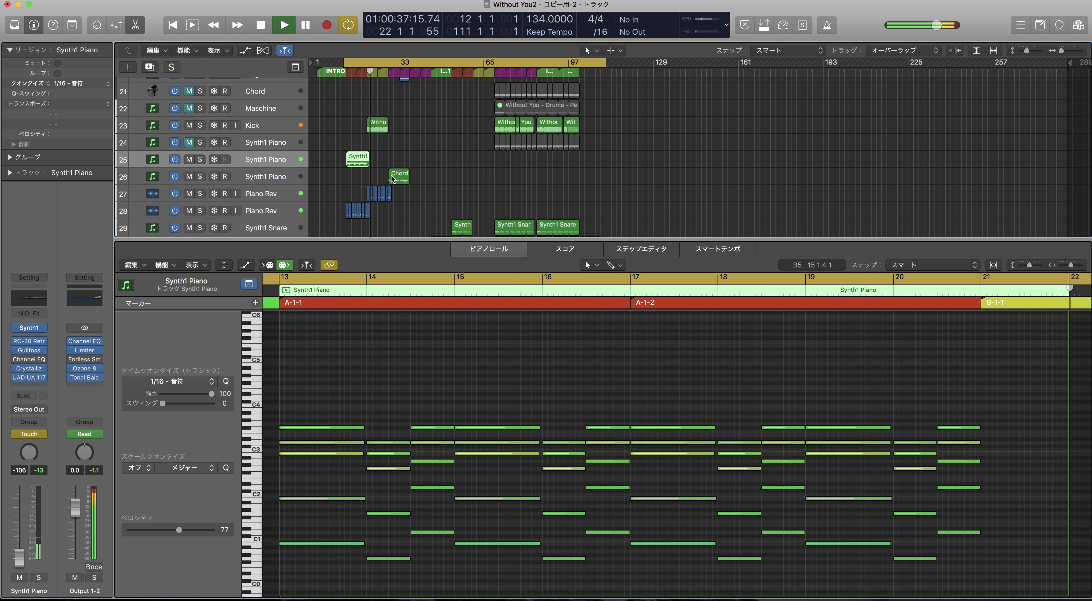
Step: Select the Kick track and Piano Rev track 27 in turn during playback to examine their waveforms and inserts
scroll(265, 161, up, 1)
click(256, 149)
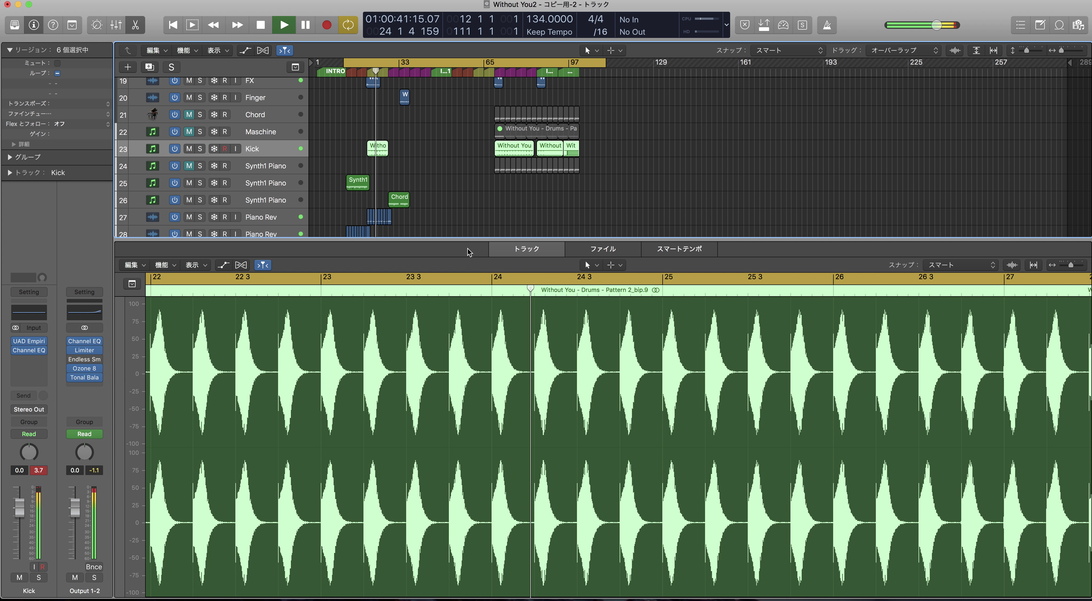
scroll(340, 167, down, 3)
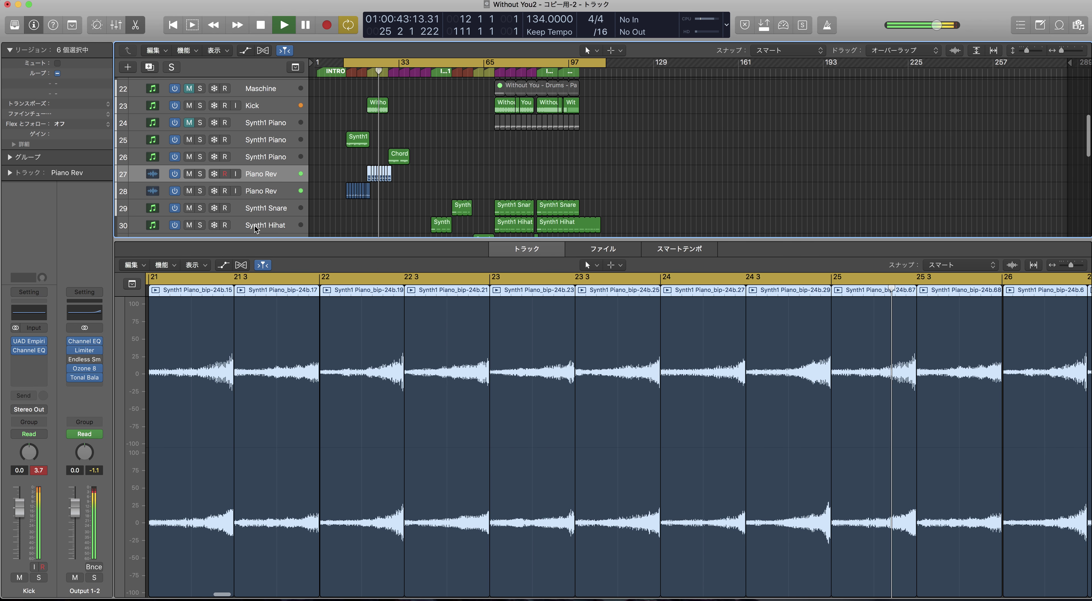
click(258, 174)
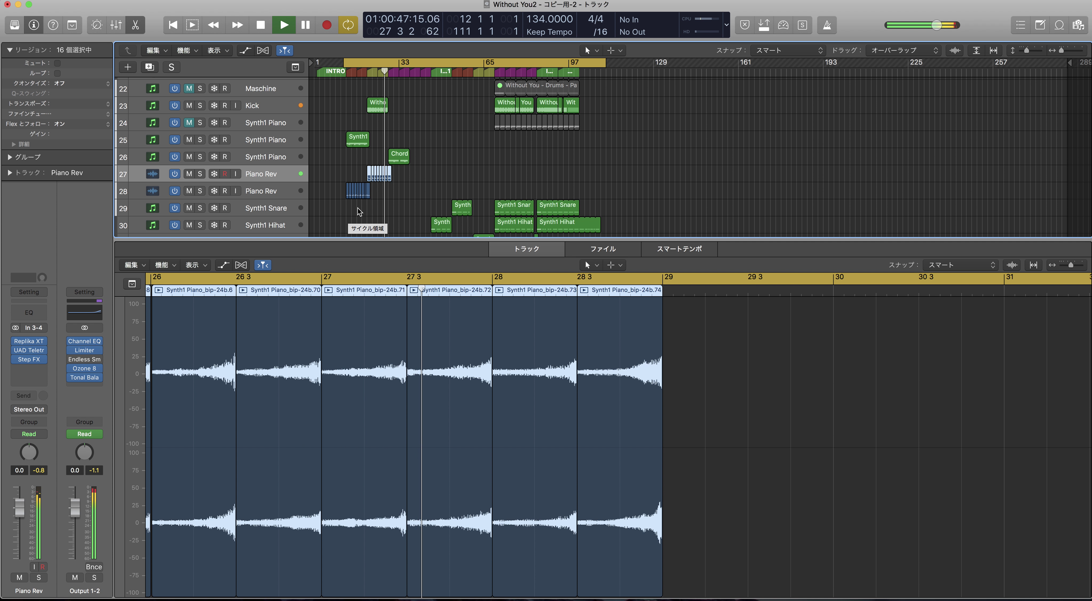
Step: Select Synth1 Piano track 26, open its Synth1 instrument to view the sound settings, and close it
scroll(358, 208, down, 1)
click(267, 144)
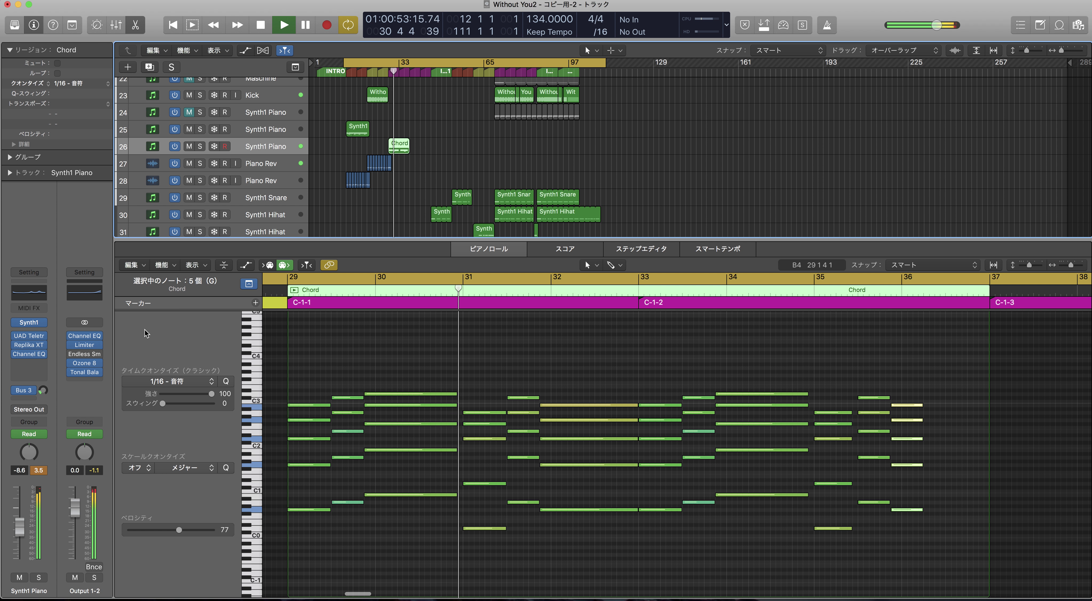
click(22, 322)
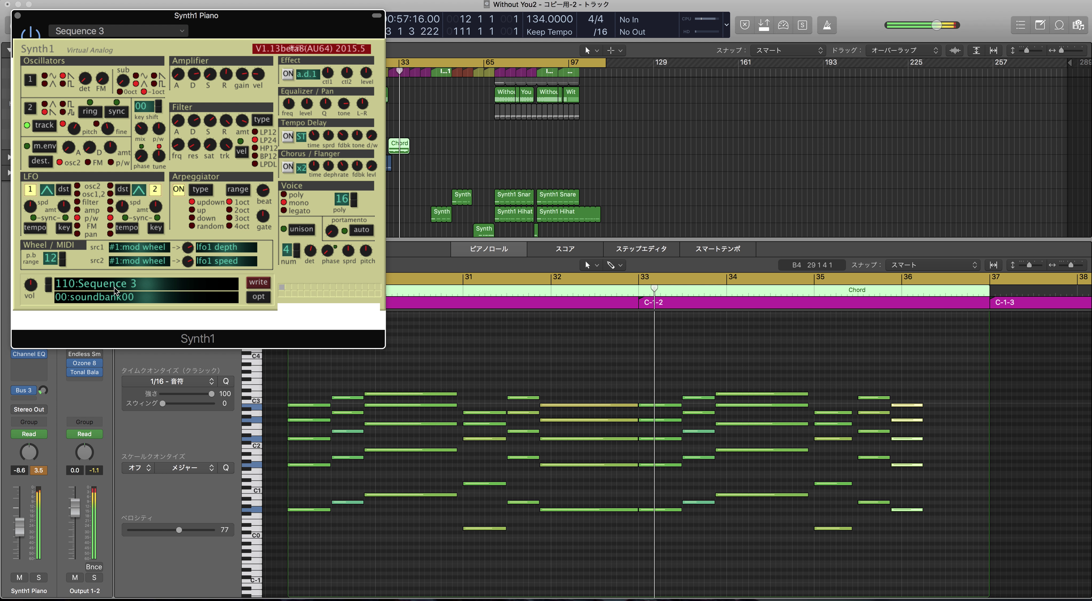
click(17, 16)
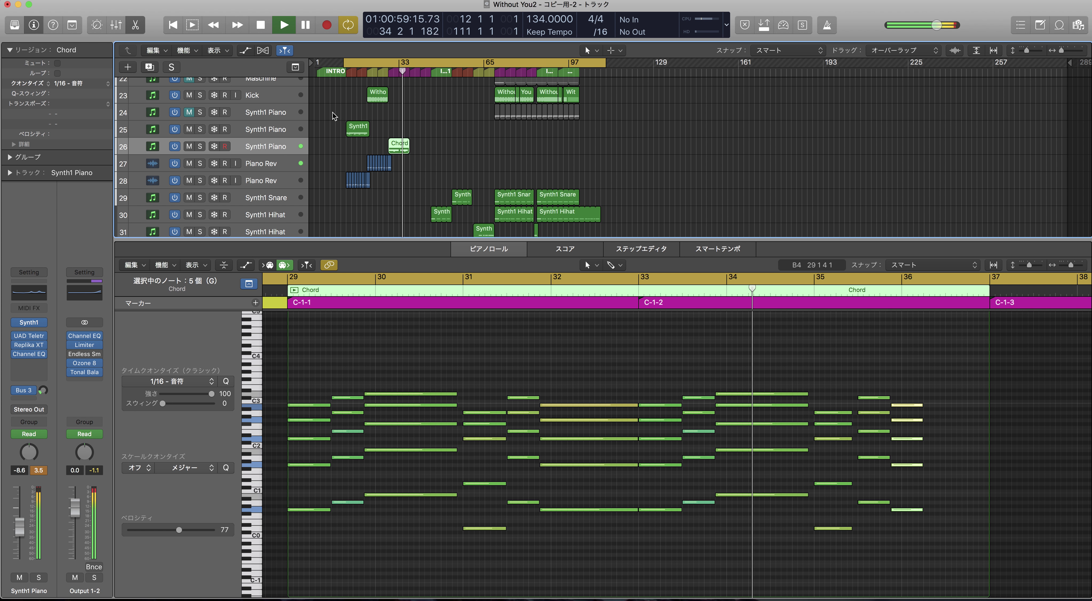
Step: Select Synth1 Bass track 34, view the settings of its Synth1 instrument, and close the window
scroll(340, 127, down, 6)
click(246, 158)
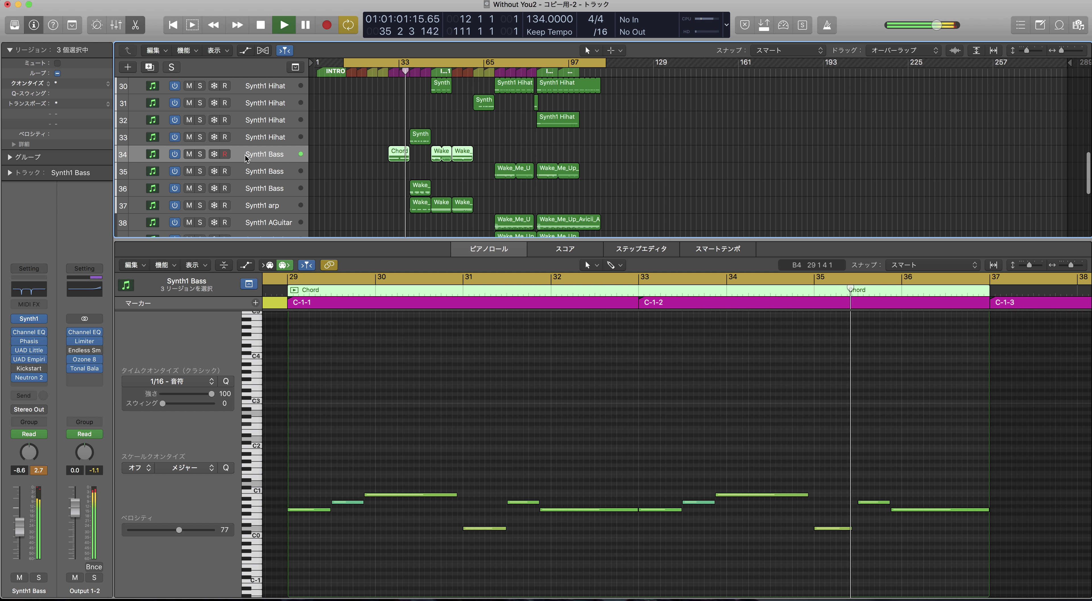
click(29, 319)
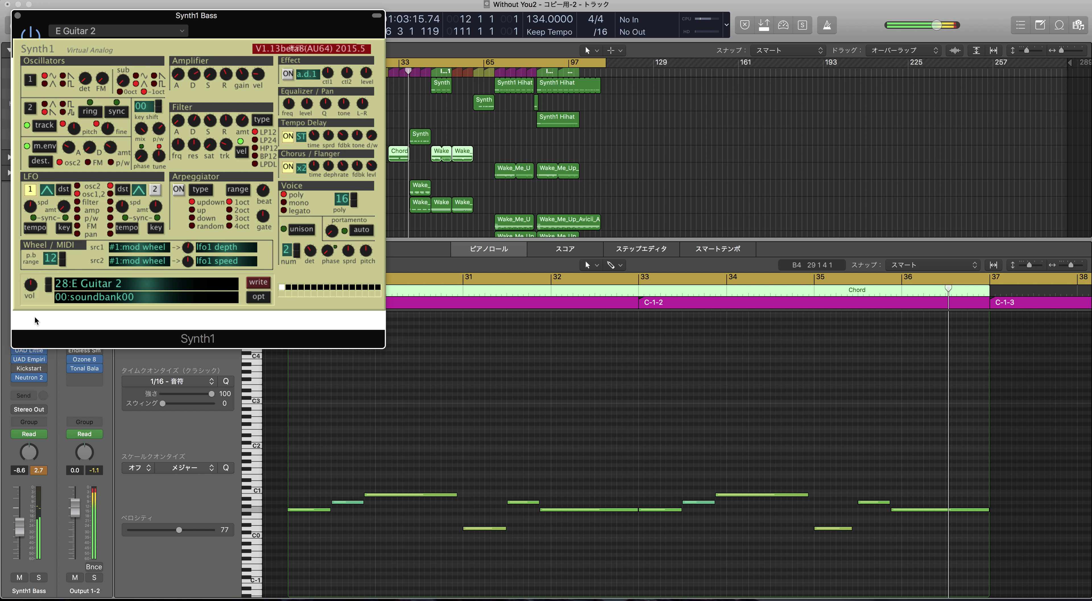
click(17, 15)
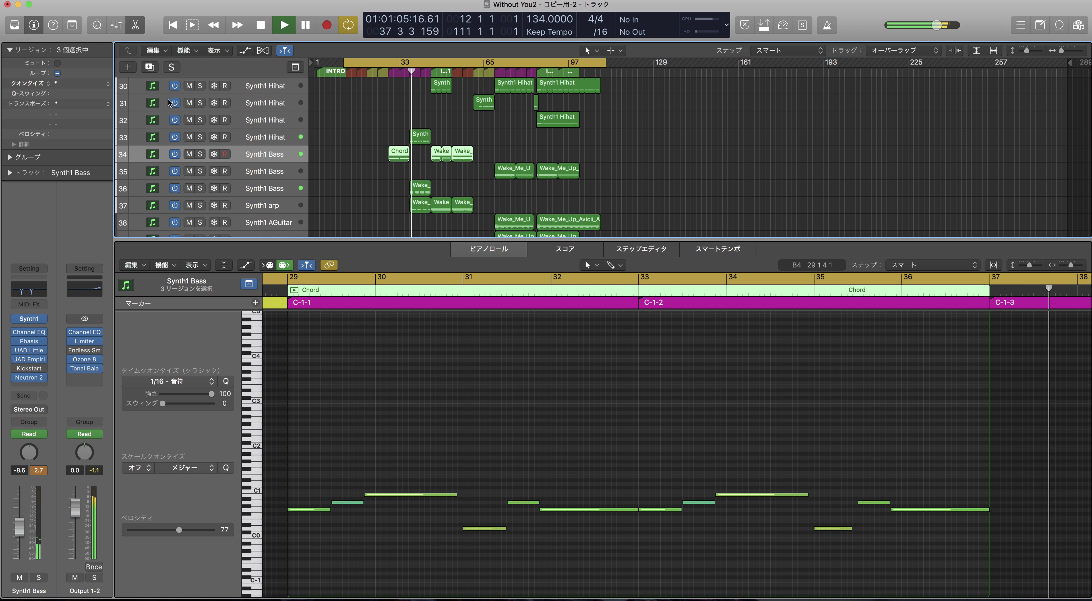
Step: Review Synth1 Hihat track 33 and Synth1 arp track 37, view the arp's Synth1 settings, and inspect its long note at bar 40
click(258, 141)
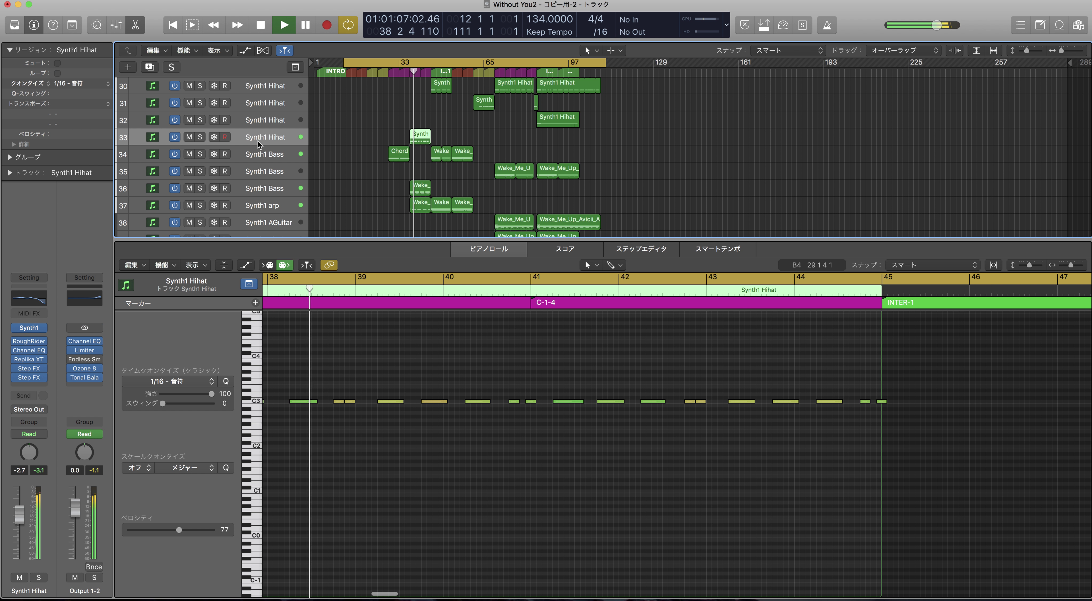
click(259, 205)
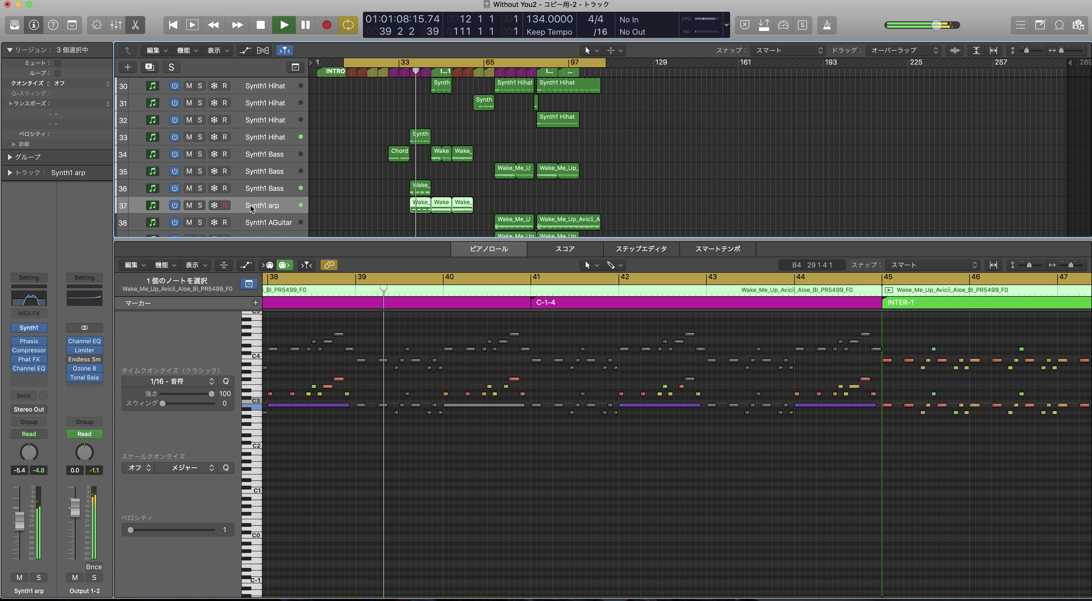
click(32, 329)
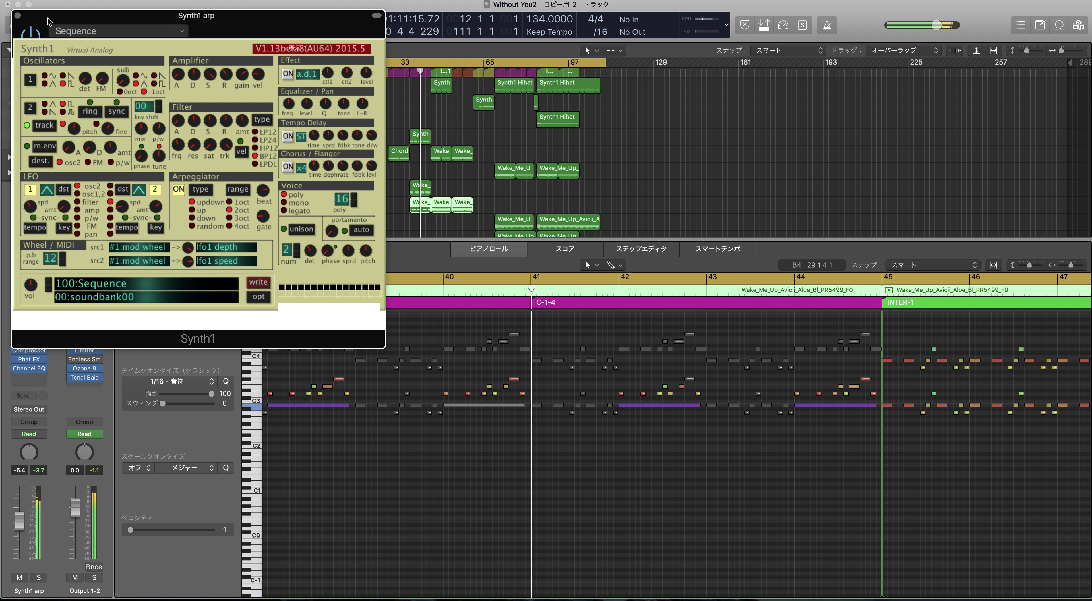
key(super+w)
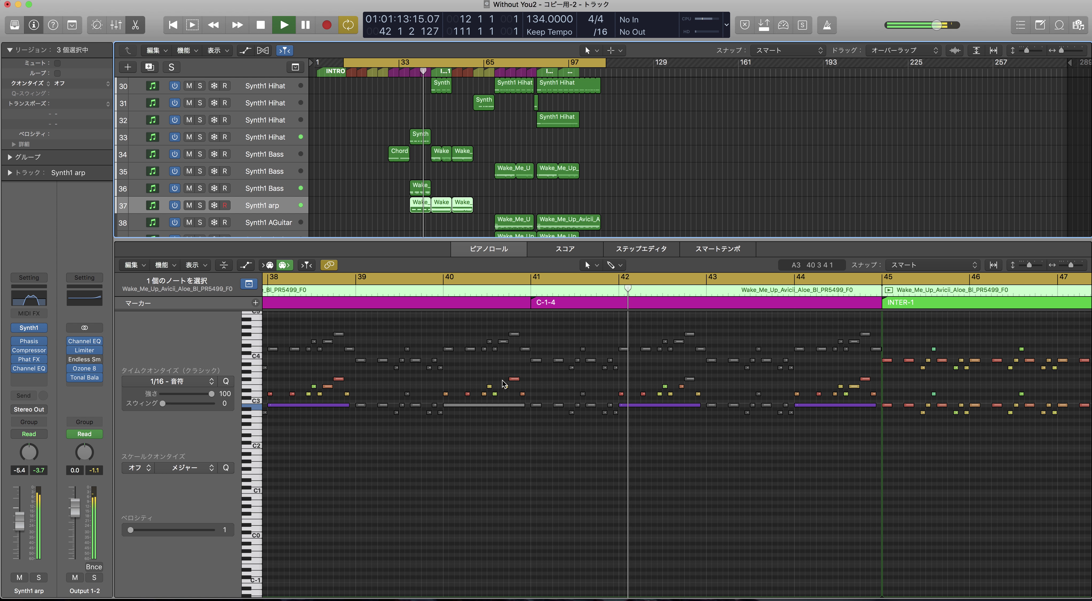
click(490, 406)
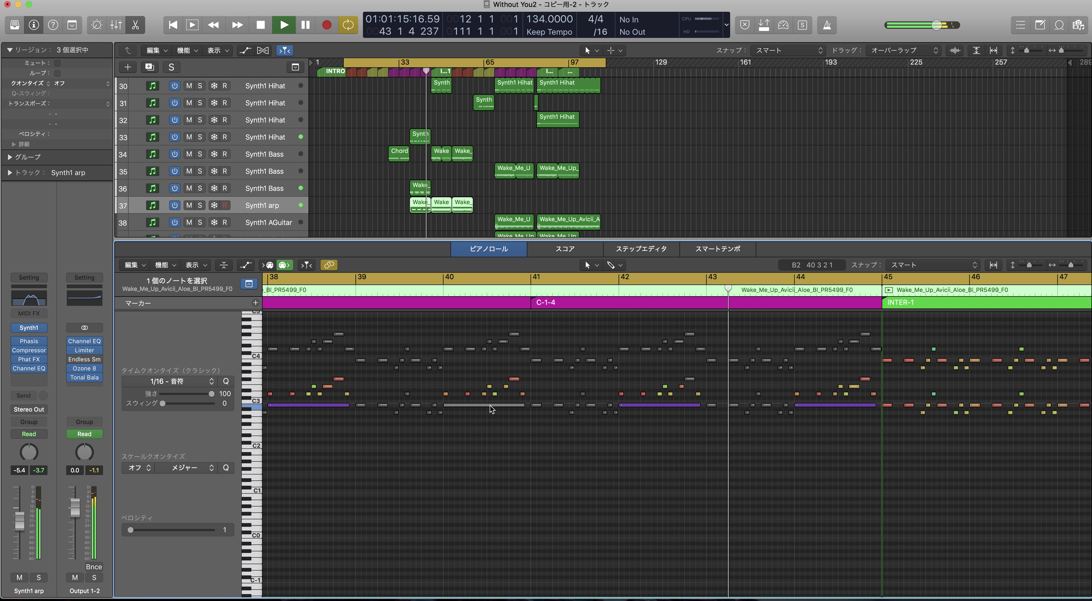
click(494, 424)
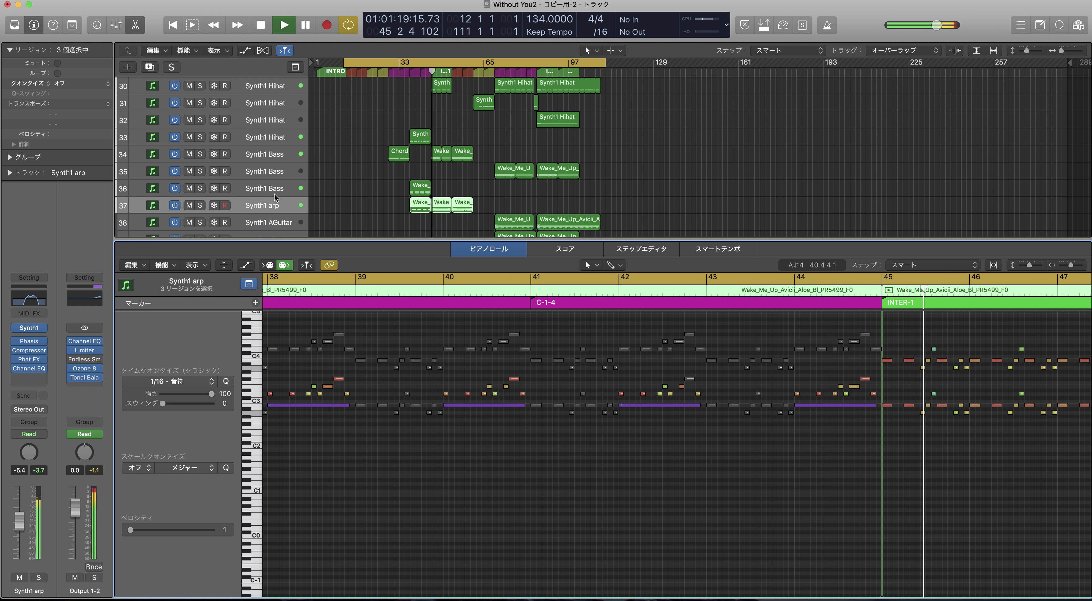
Step: Return to Synth1 Bass track 34, view its Synth1 instrument again, close it, and look over the neighbouring tracks
click(260, 154)
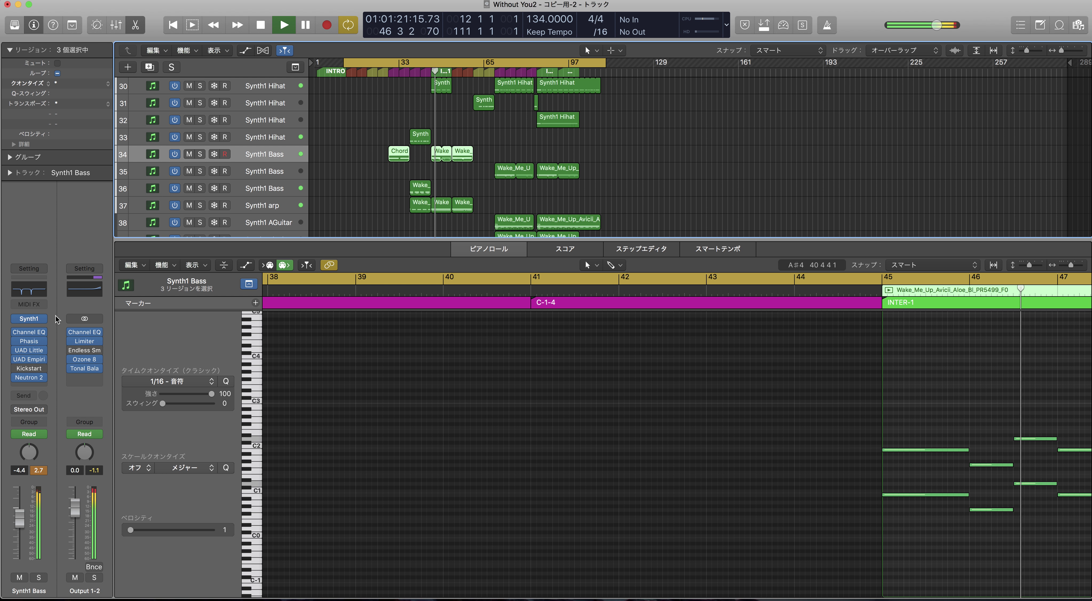
click(29, 319)
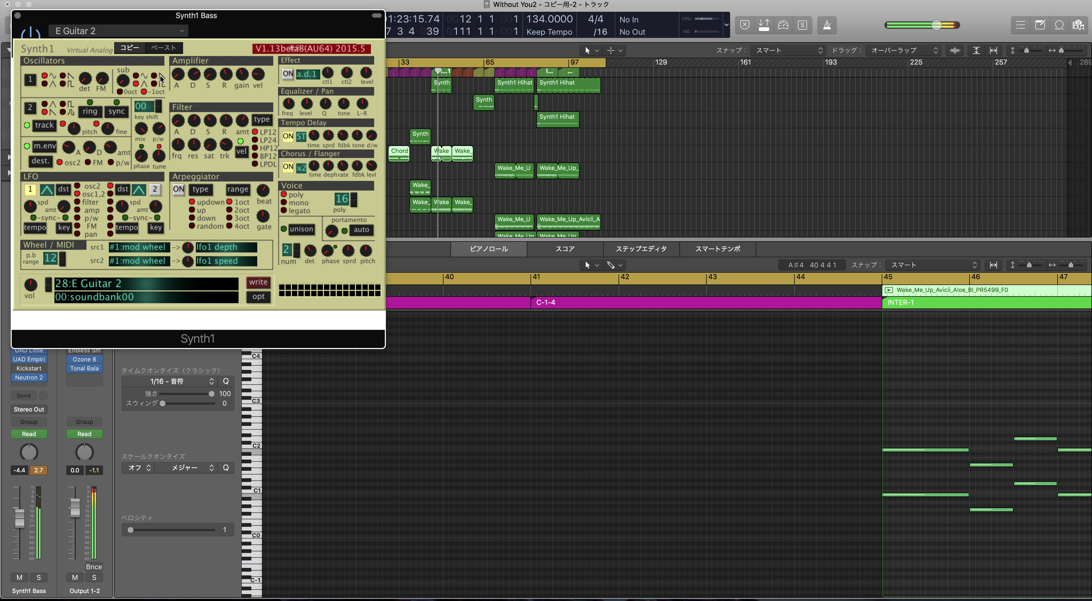
click(17, 16)
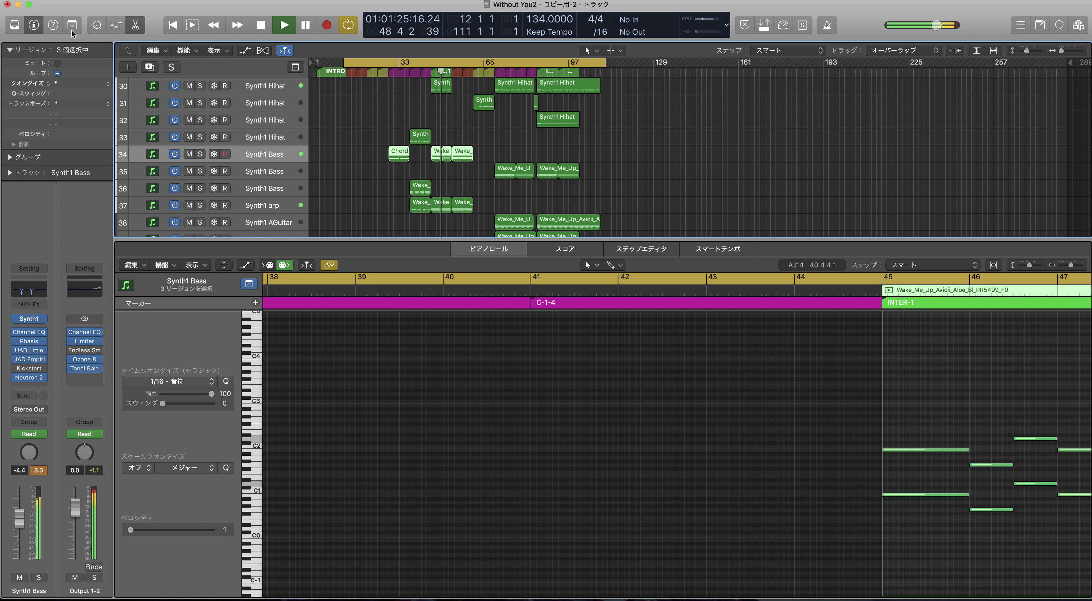
scroll(364, 163, down, 4)
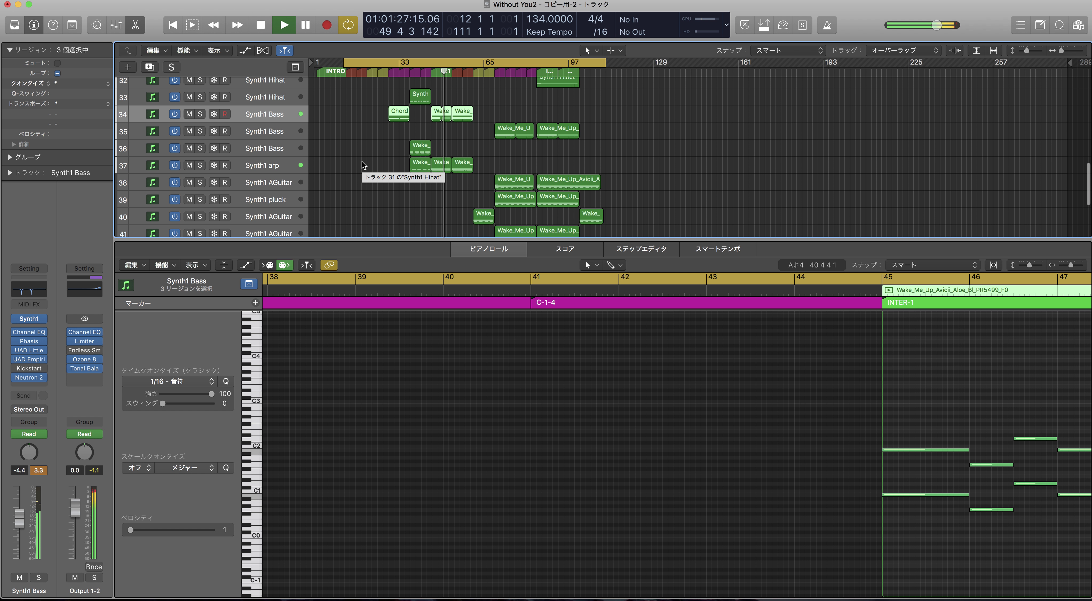
scroll(376, 162, up, 3)
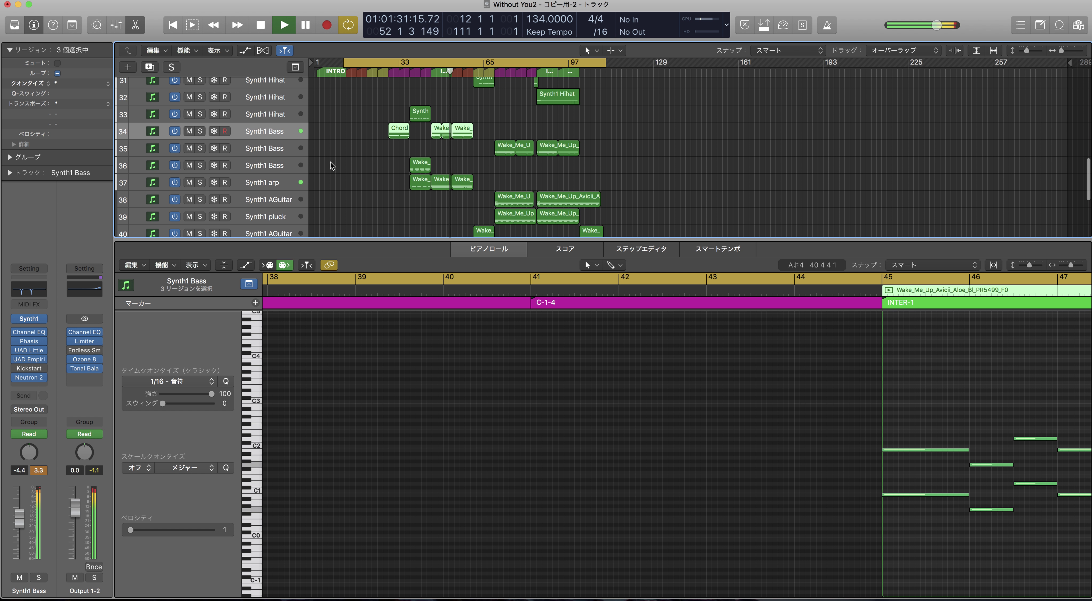
Step: Review Synth1 arp track 37, and select Synth1 Snare track 29 to examine its regions, notes and inserts
click(262, 185)
scroll(352, 175, up, 10)
scroll(352, 176, down, 2)
click(403, 186)
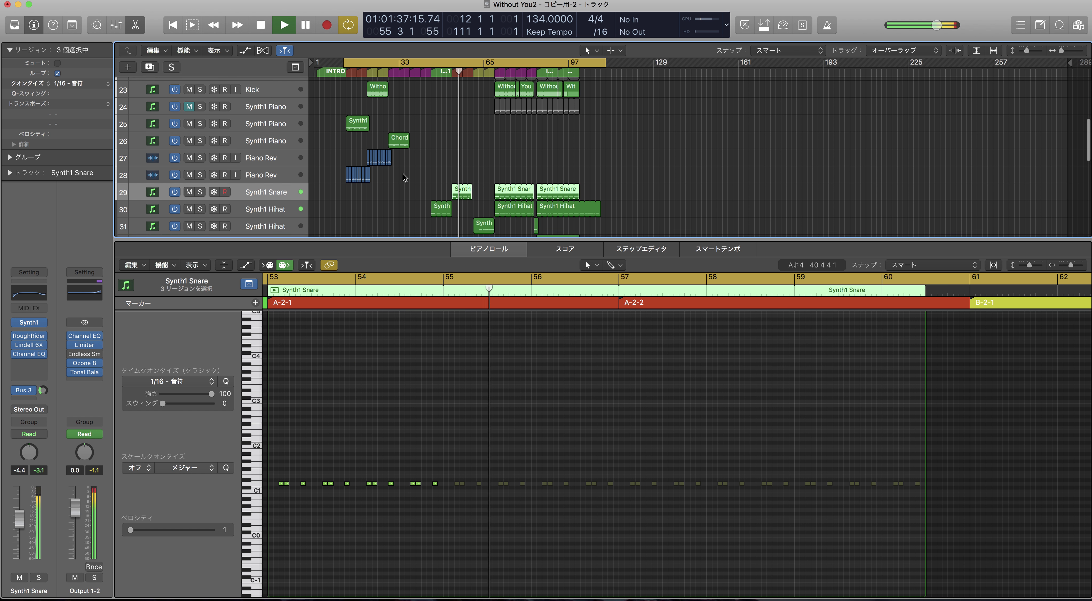
Step: View the Synth1 instrument settings of Synth1 Snare track 29, and close the plug-in window
scroll(402, 177, down, 1)
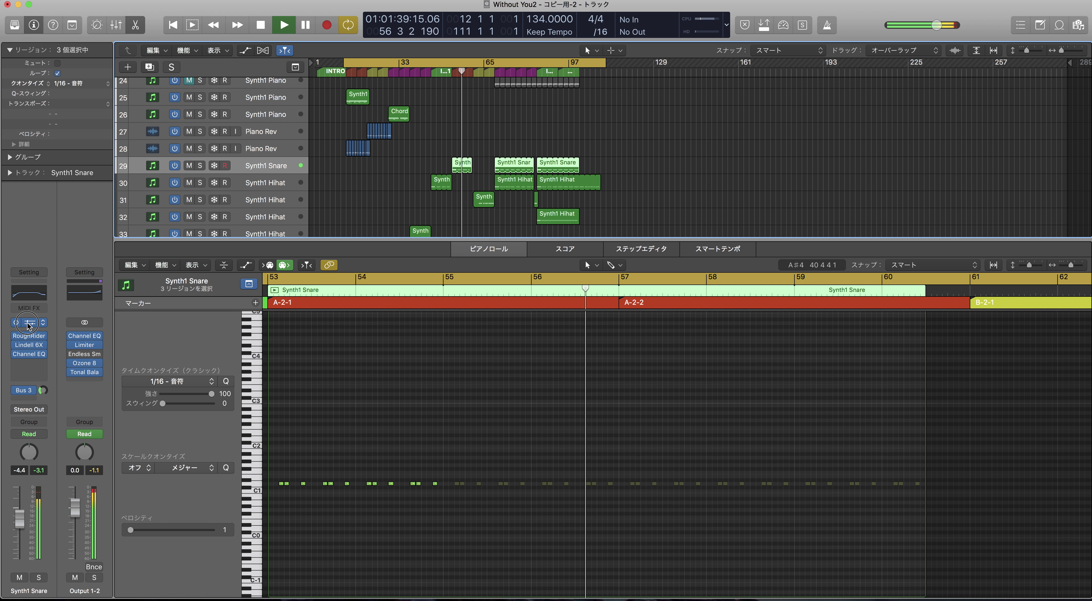
click(28, 324)
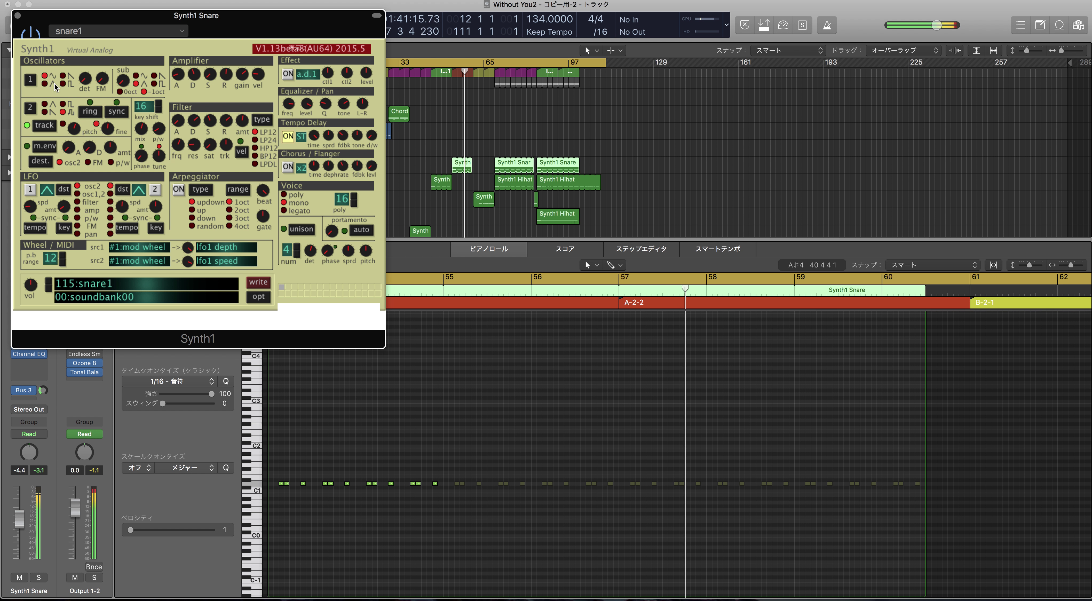
click(17, 15)
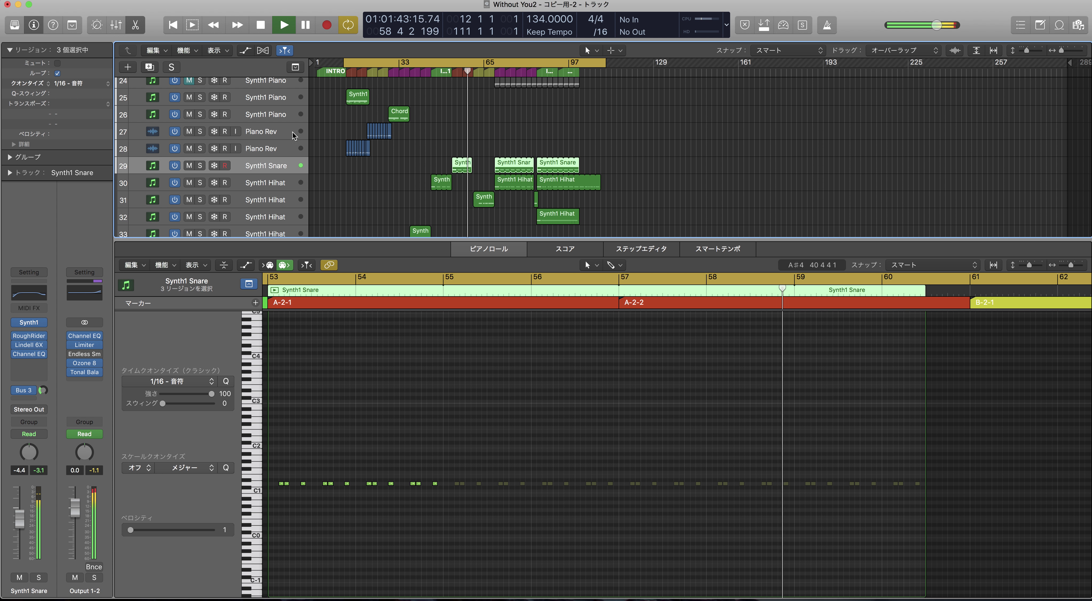
Step: Select Synth1 Hihat track 31, view its Synth1 settings, examine its notes leading up to bar 69, and close the plug-in window
scroll(285, 132, down, 2)
click(273, 154)
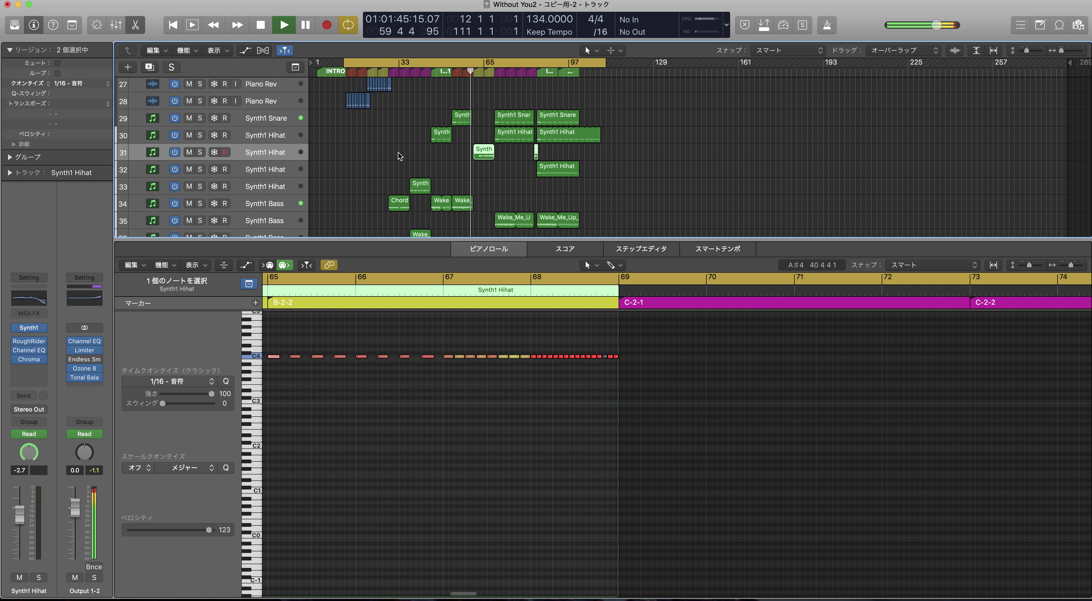
scroll(279, 152, down, 1)
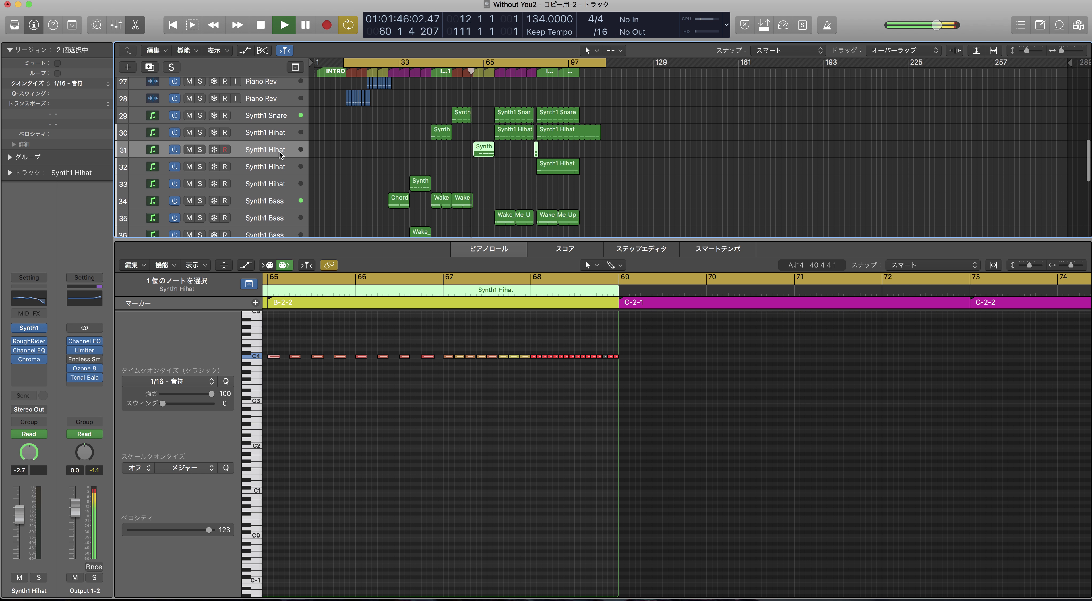
click(37, 328)
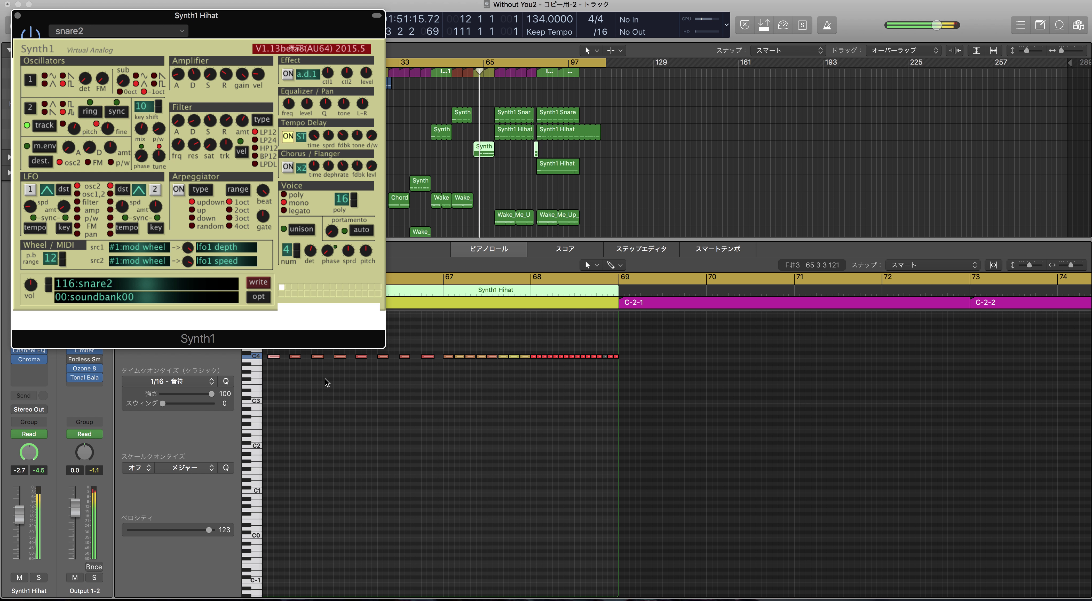
scroll(322, 381, left, 8)
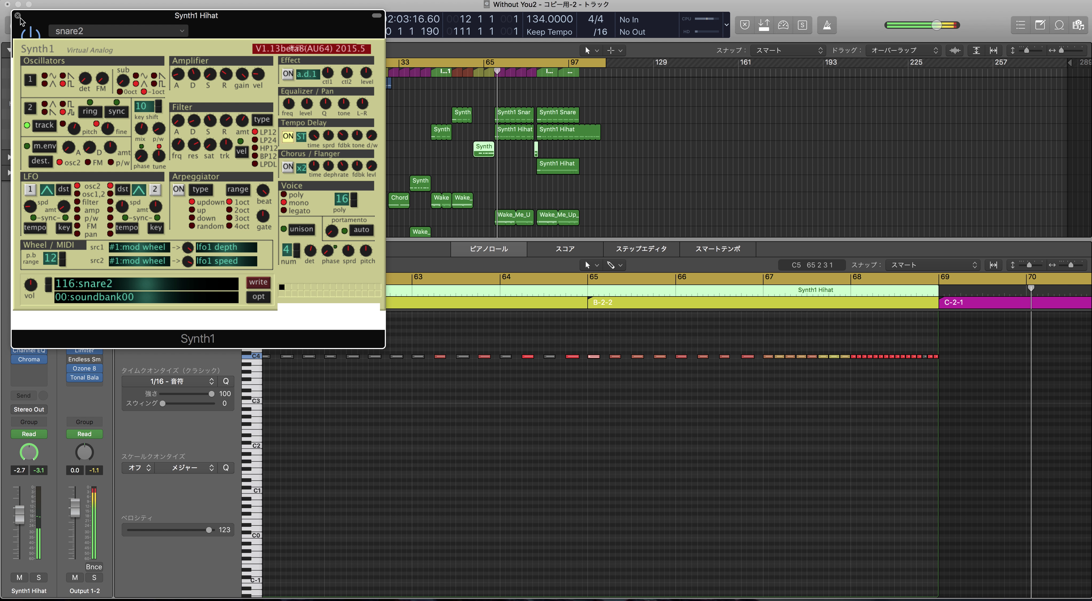
key(v)
Step: Select Synth1 AGuitar track 41, examine its notes around bars 72 to 81, view its Synth1 settings, and close the window
scroll(437, 138, down, 8)
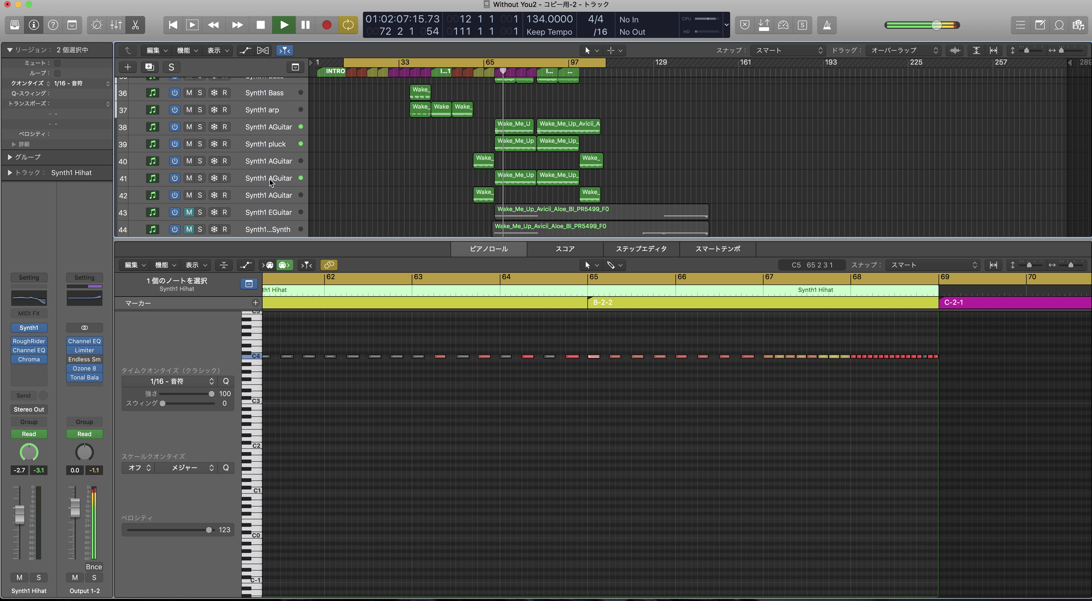
click(270, 180)
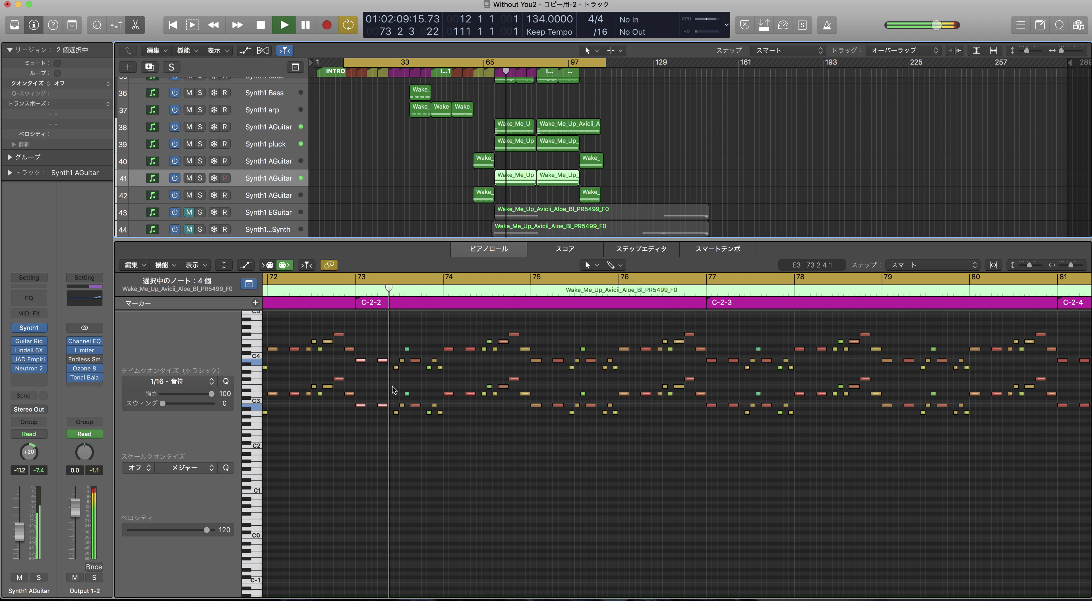
scroll(393, 388, up, 4)
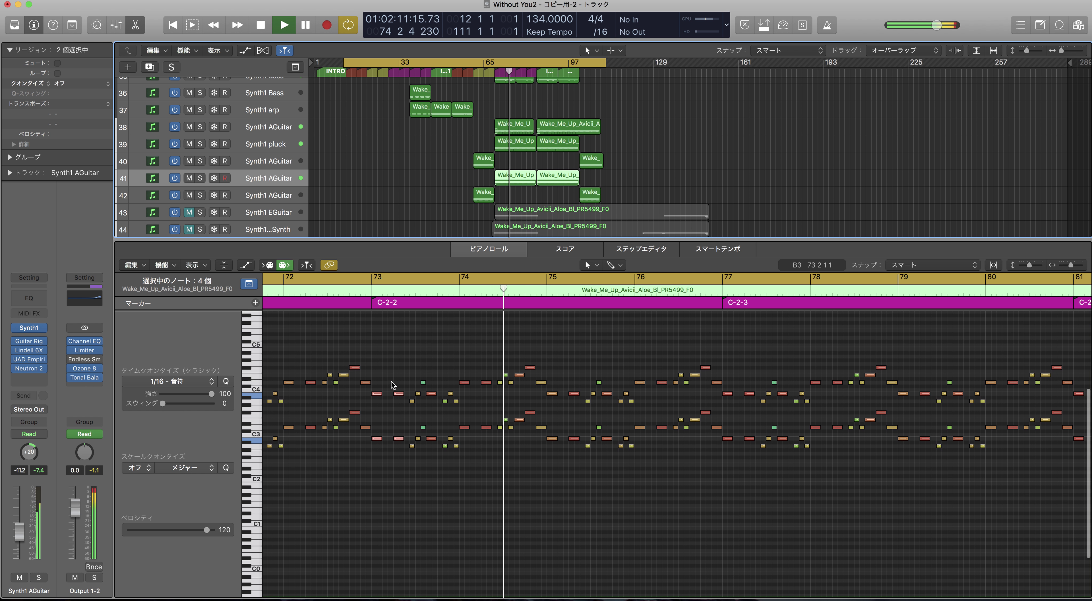
click(28, 327)
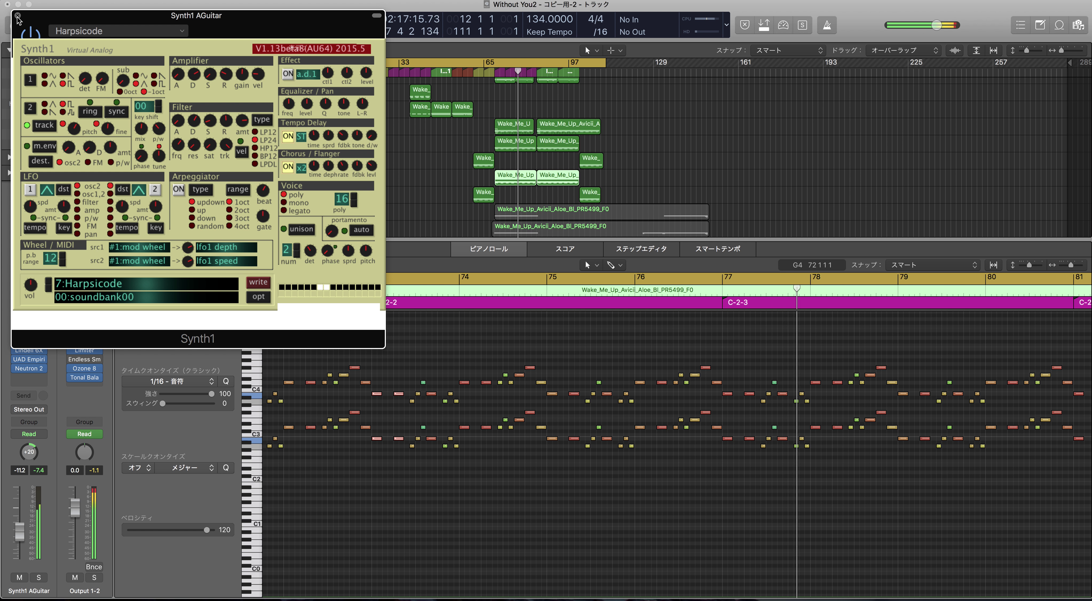
key(super+w)
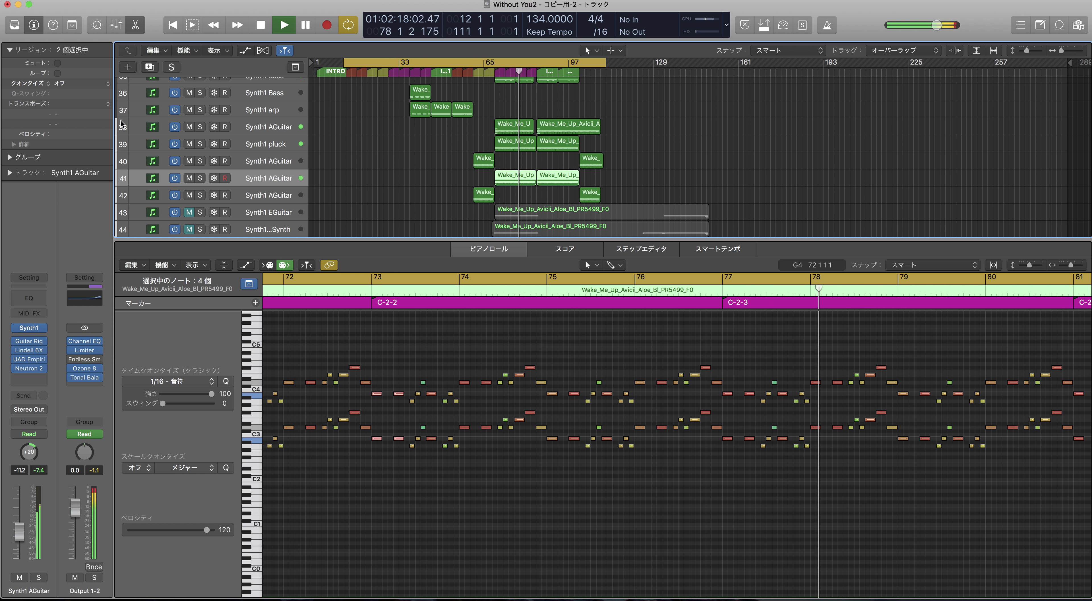
Step: Select Synth1 pluck track 39, view the settings of its Synth1 instrument, and close the window
click(263, 145)
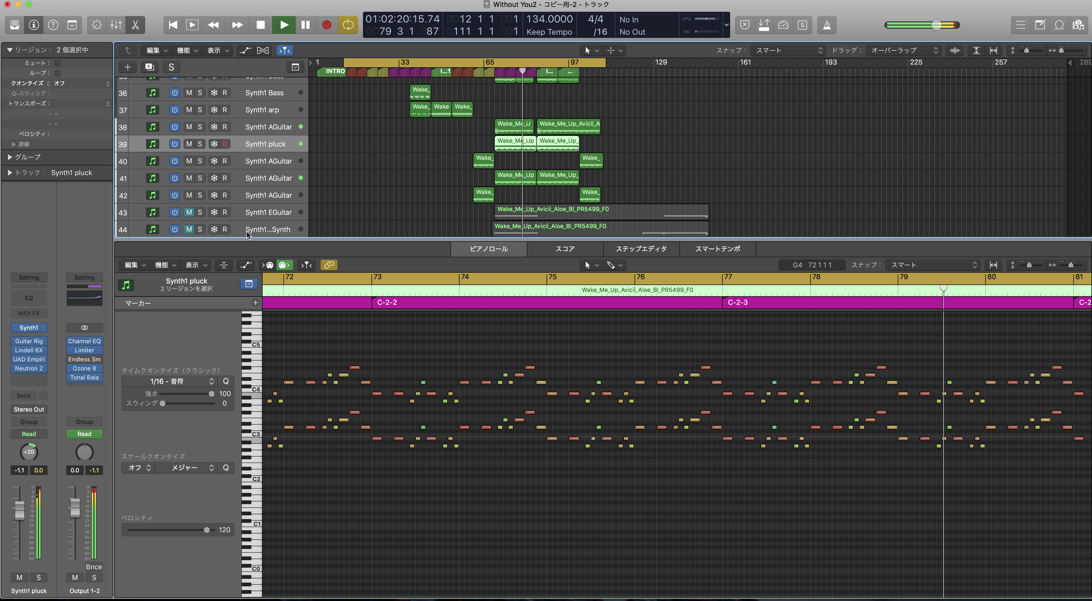
click(30, 329)
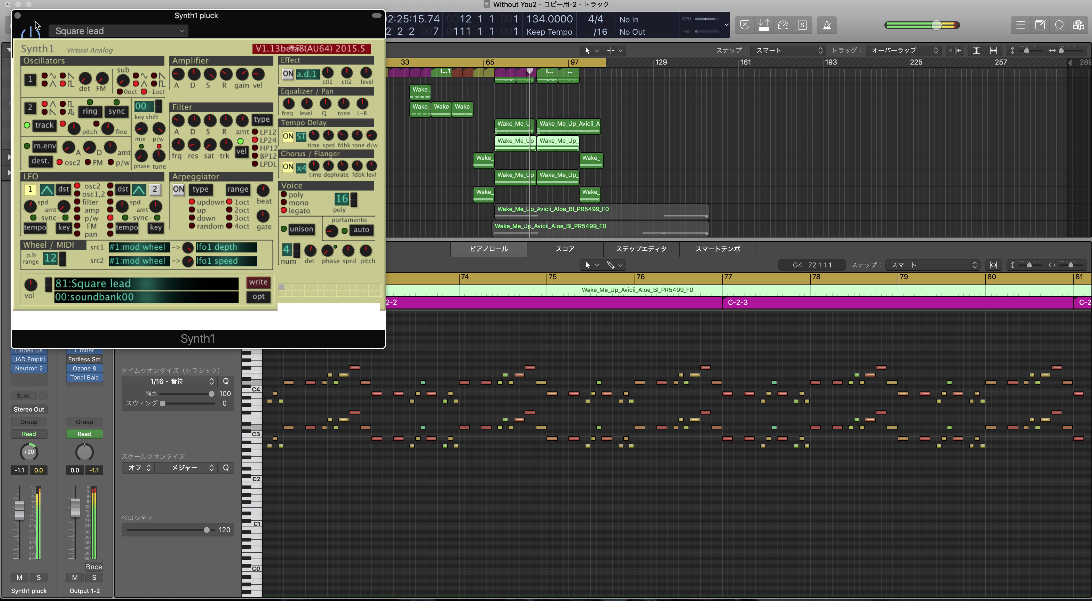
click(18, 16)
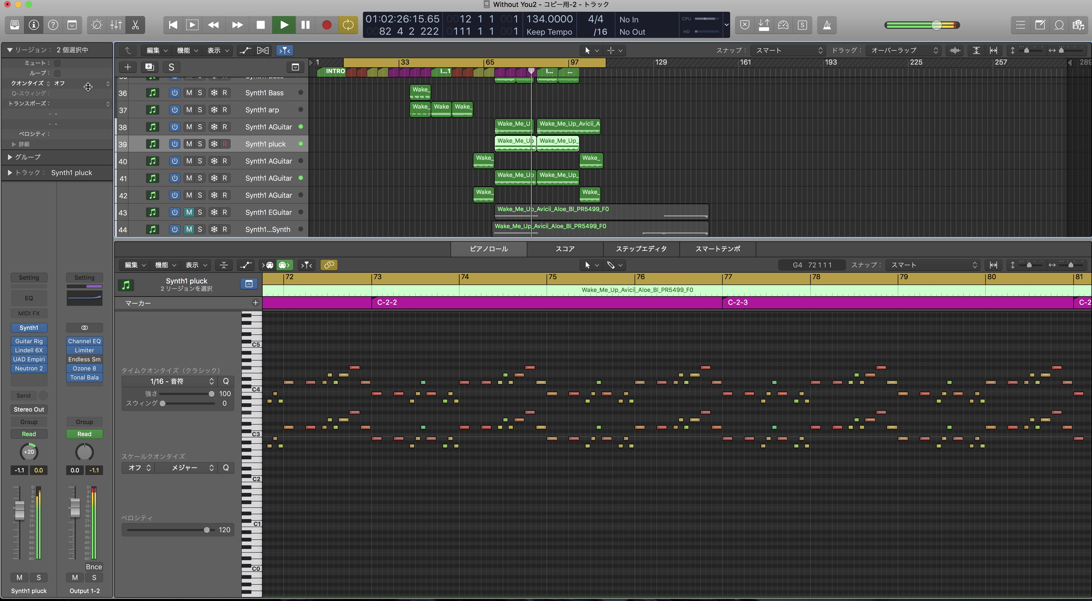
Step: Select Synth1 AGuitar track 38, review its notes around bar 85, and view and close its Synth1 instrument
click(262, 131)
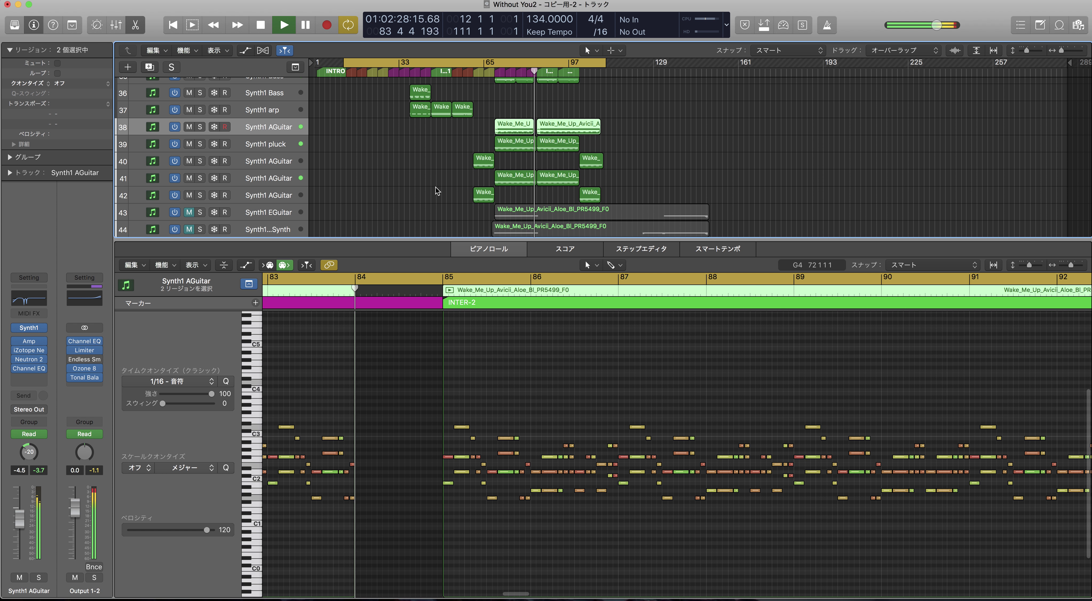
click(30, 329)
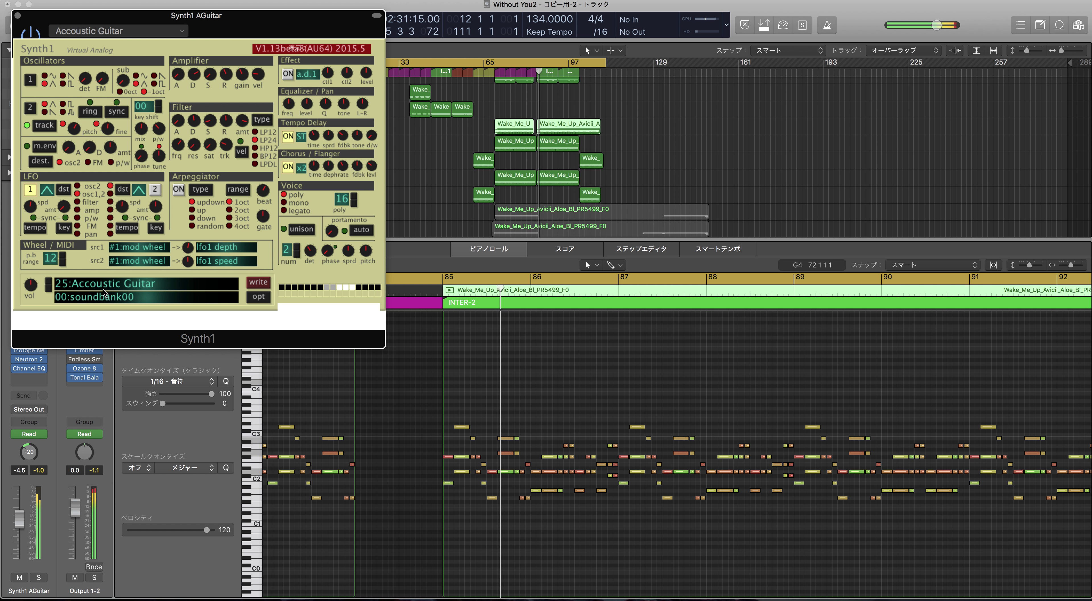
click(18, 16)
Step: Select Synth1 Bass track 35, review its notes and inserts, and view and close its Synth1 instrument
scroll(363, 162, up, 3)
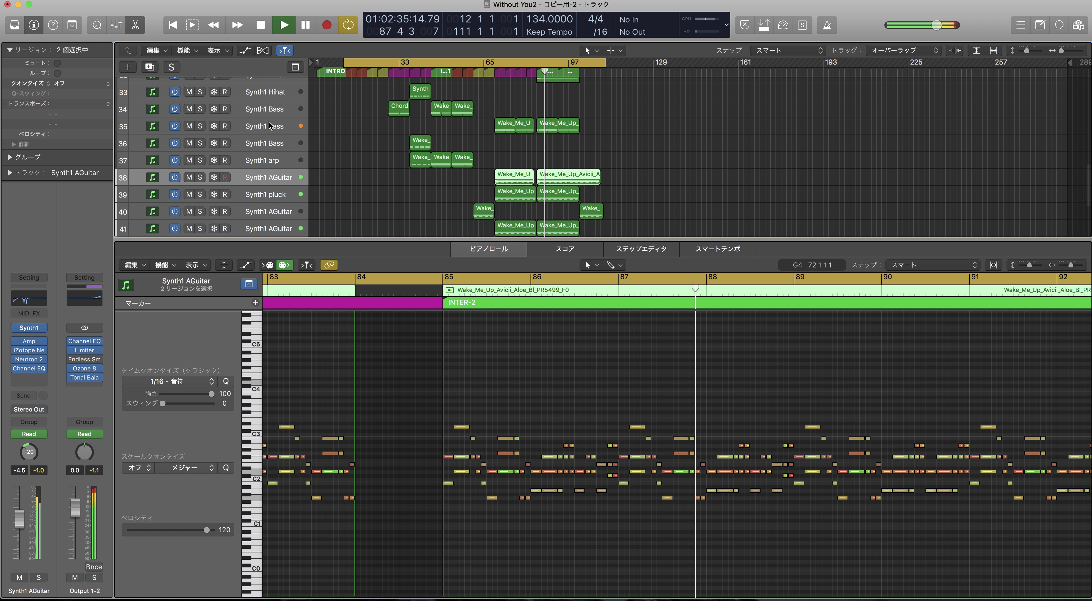
click(262, 127)
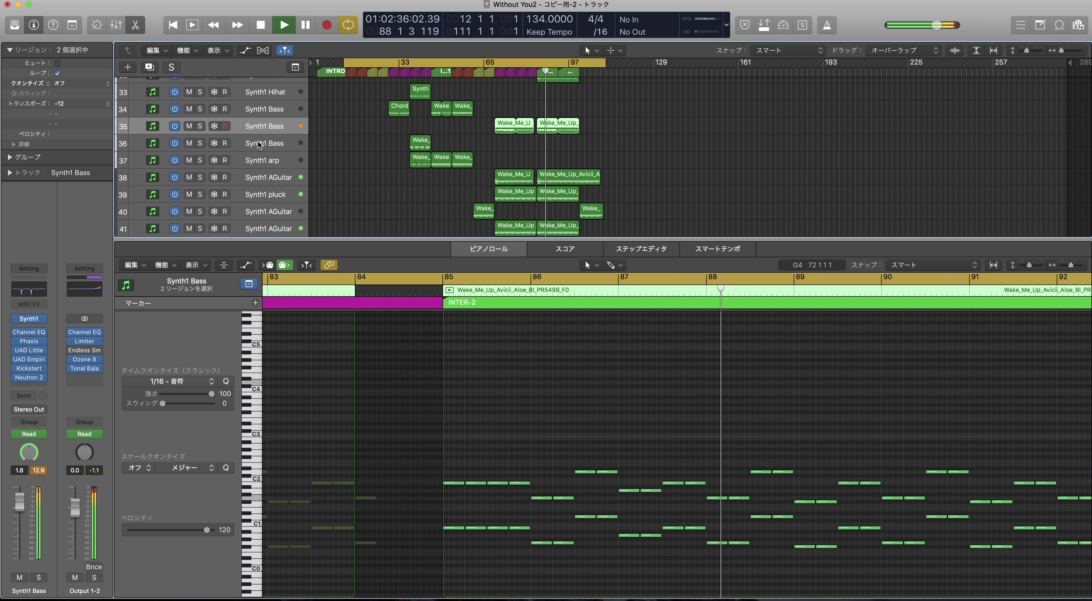
click(30, 319)
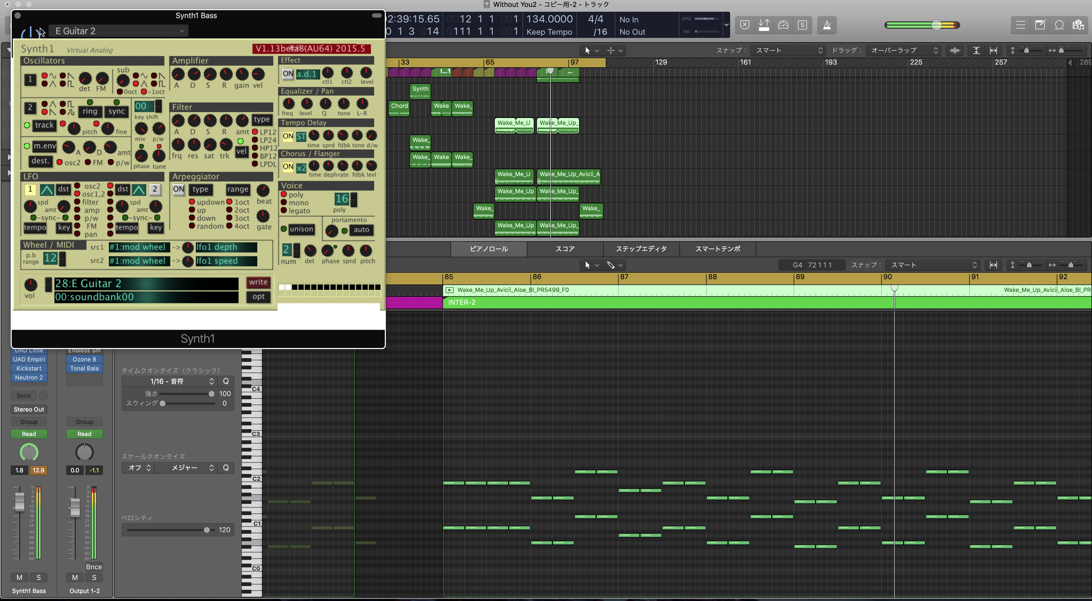
click(17, 15)
Step: Select Synth1 Hihat track 32, view its Synth1 settings, close the window, and review its notes through the OUTRO
scroll(378, 142, up, 3)
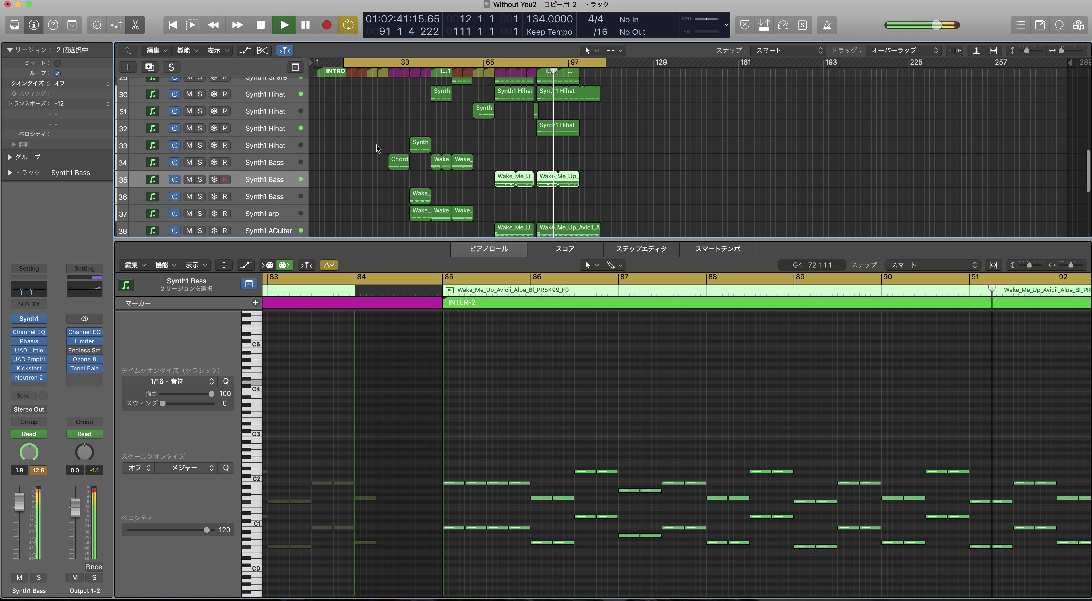
scroll(376, 145, up, 2)
click(248, 164)
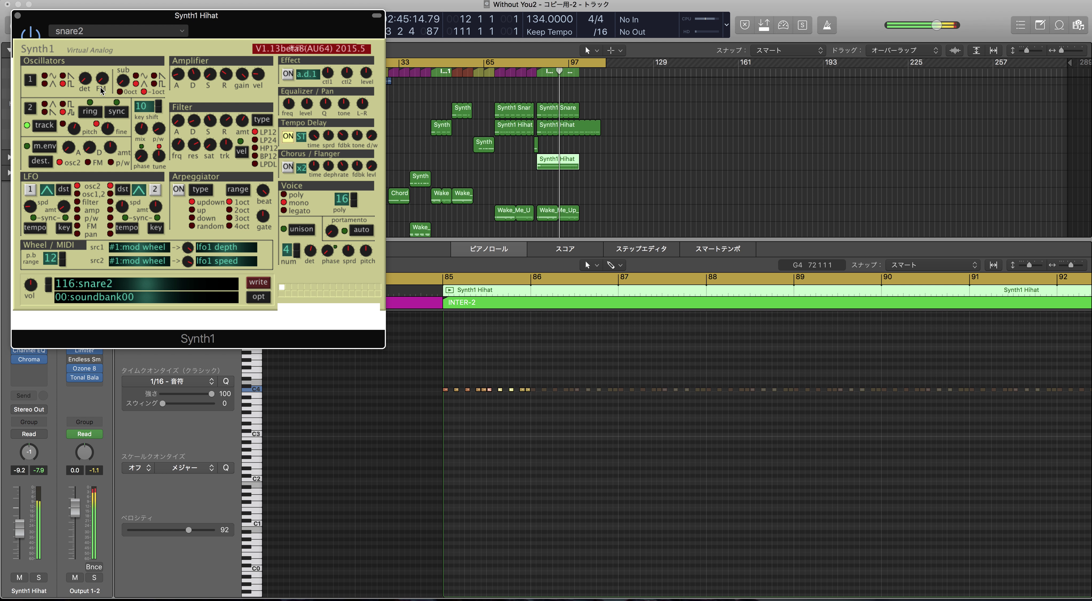
click(17, 16)
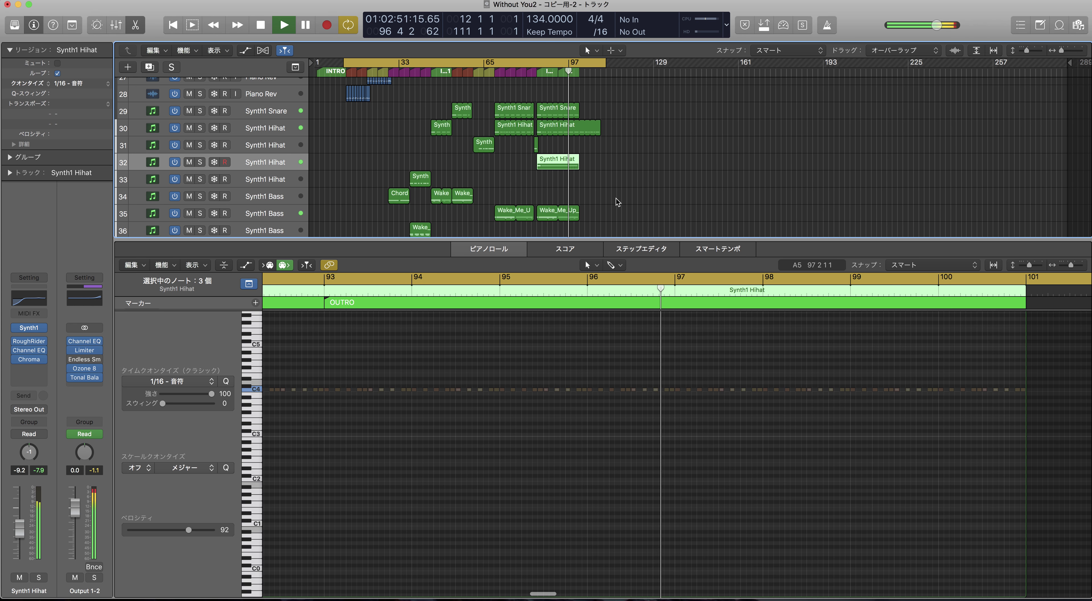
Step: Select Synth1 AGuitar track 40, examine the notes of its region at bar 101, and view and close its Synth1 instrument
scroll(613, 196, down, 5)
scroll(614, 196, down, 3)
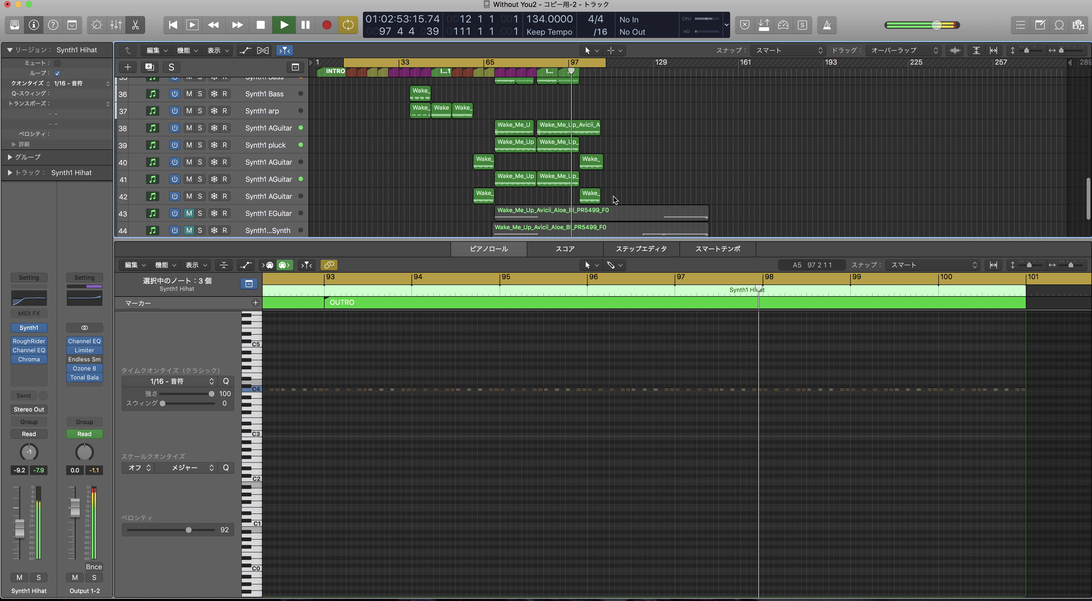
click(269, 160)
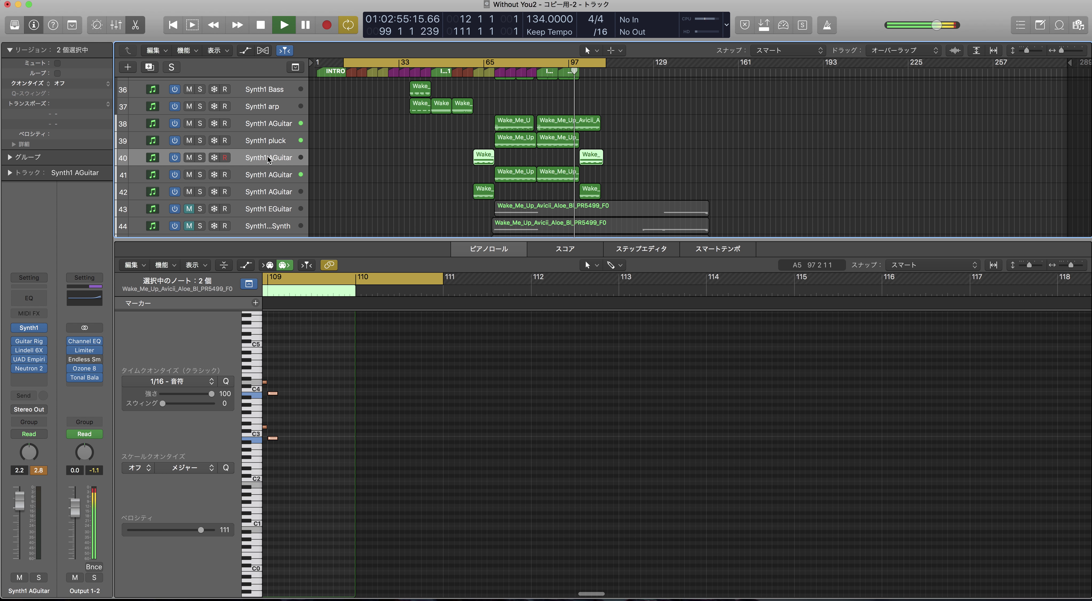
click(591, 158)
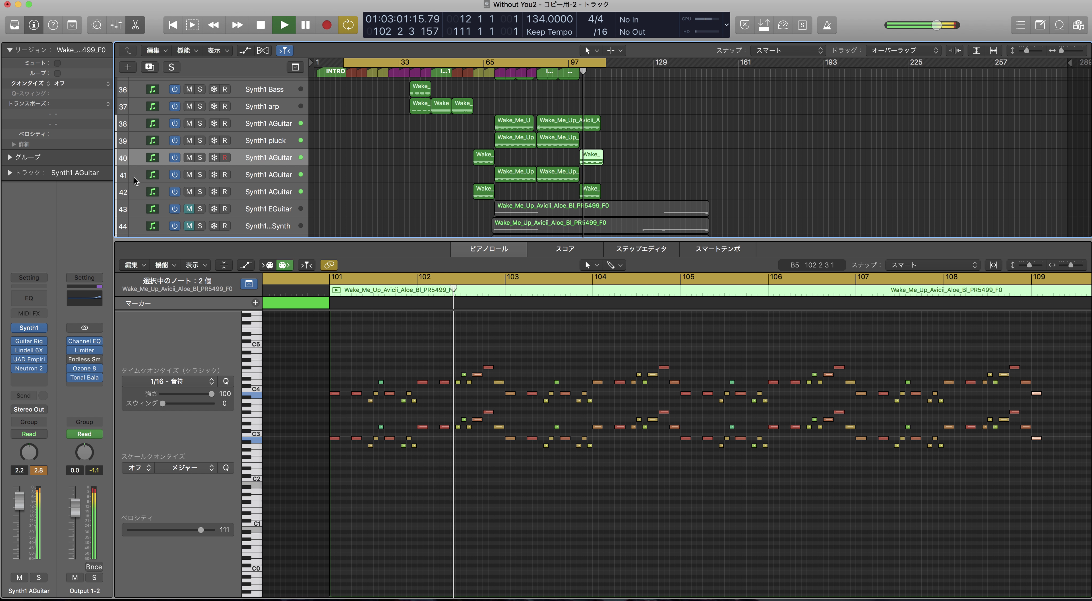
click(29, 329)
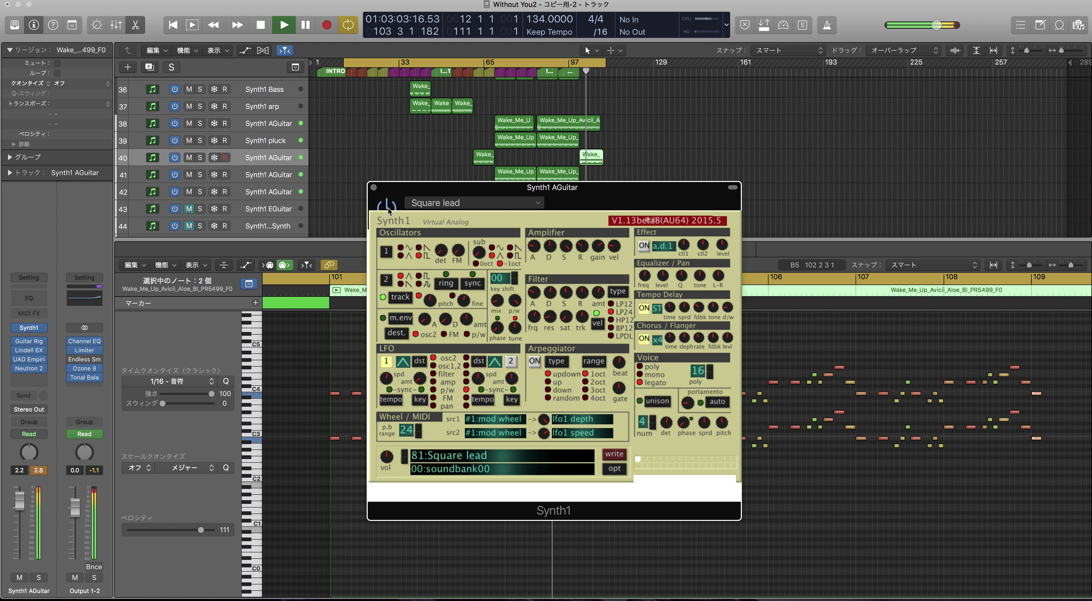
click(374, 188)
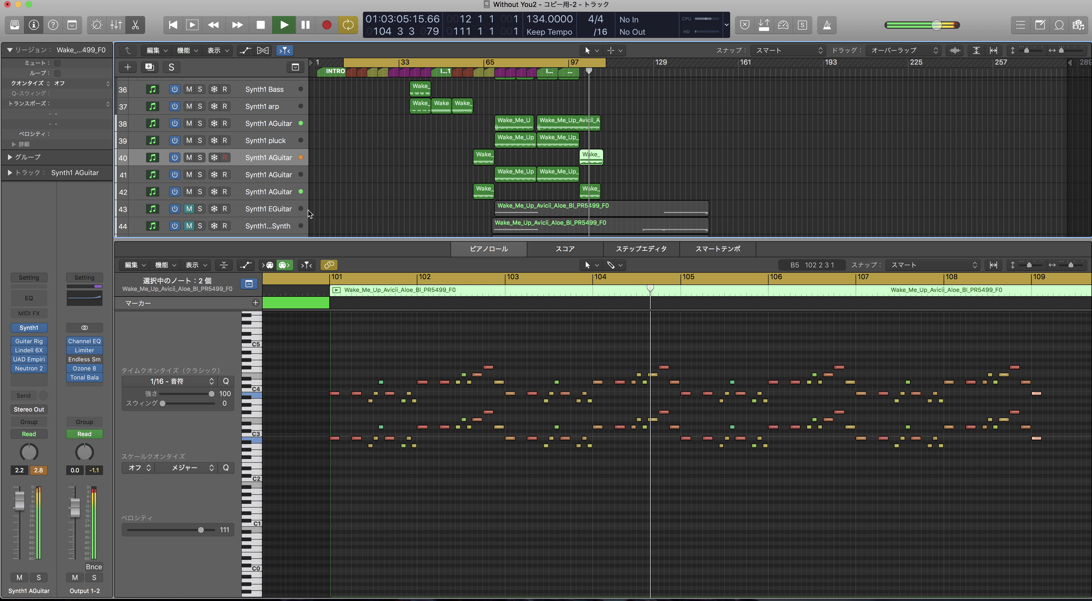
Step: Return to Synth1 AGuitar track 38, view and close its Synth1 instrument, and stop playback at the end of the arrangement
click(288, 124)
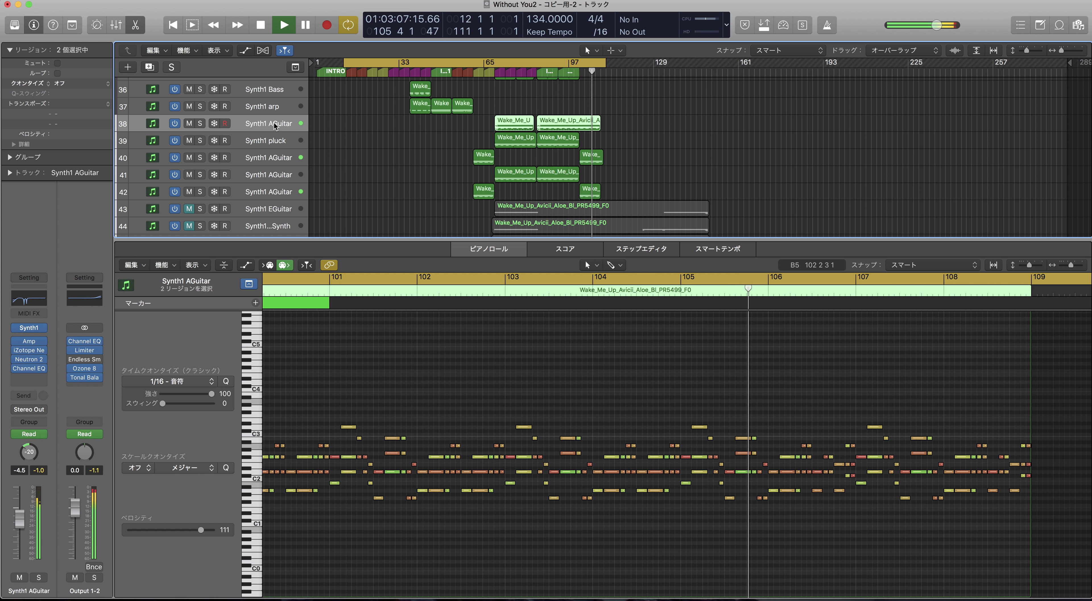
click(35, 327)
click(18, 16)
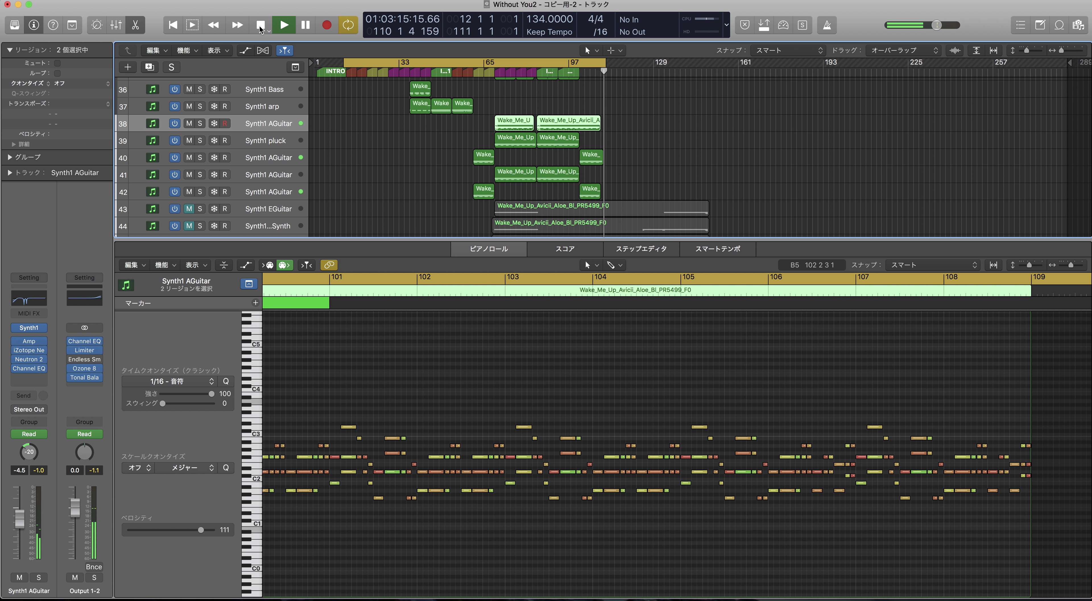
click(260, 27)
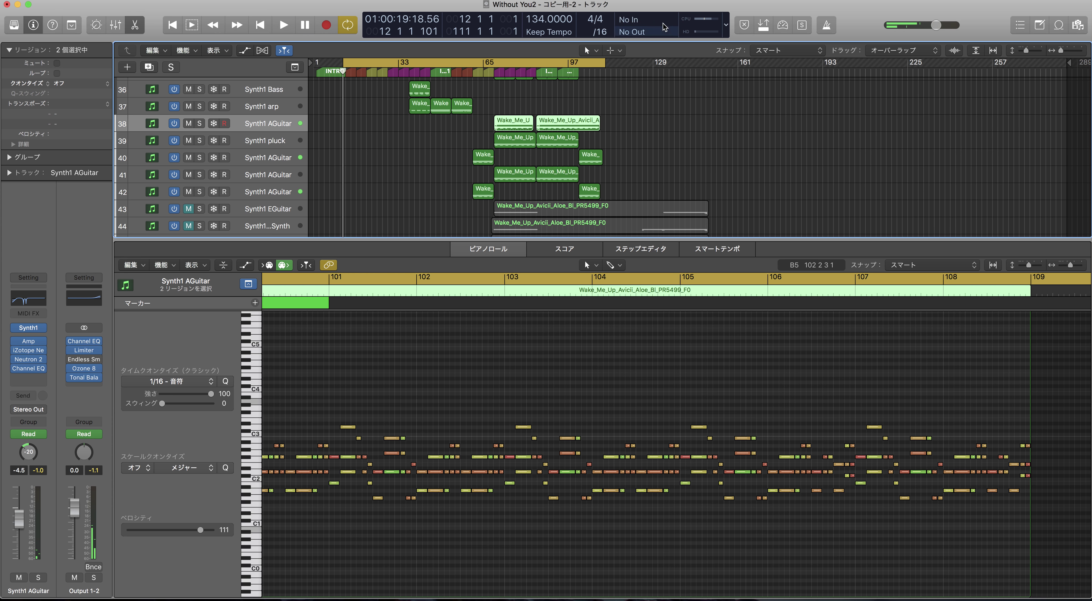